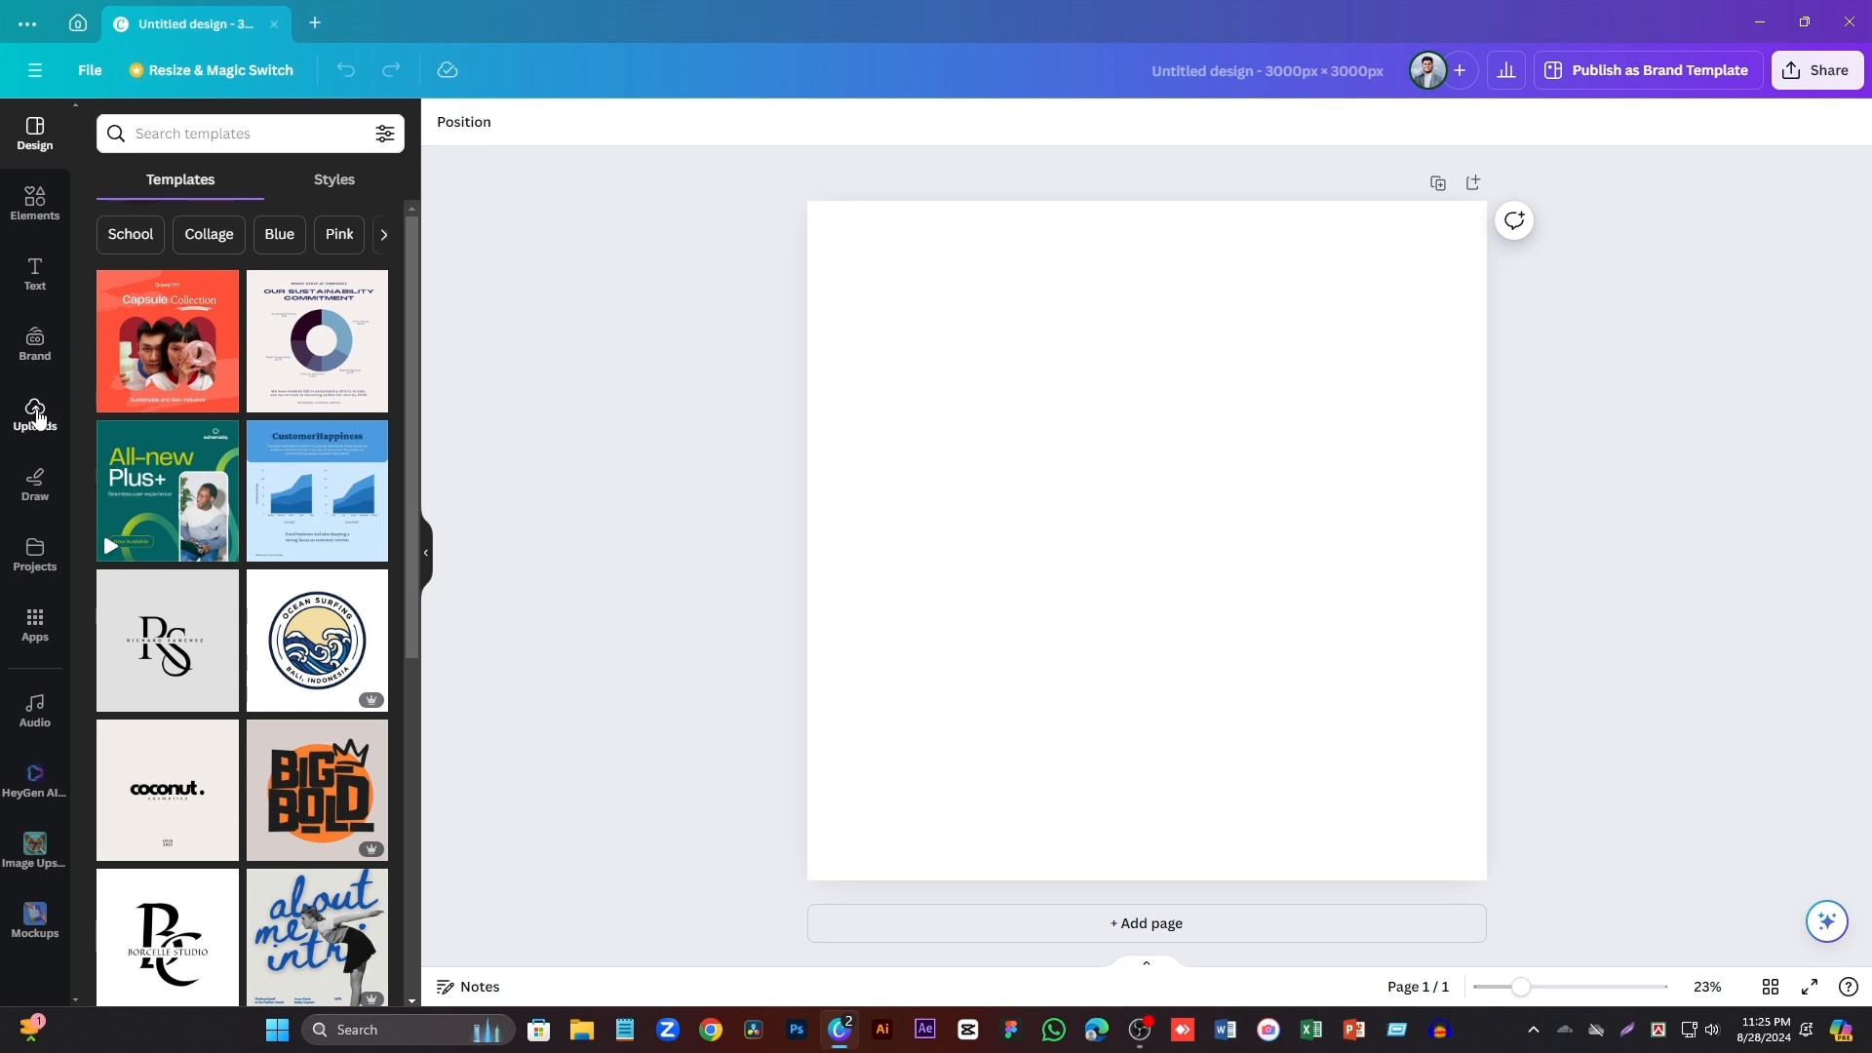
# - Switch to Chrome and search Google Images for "perfume"
pyautogui.click(35, 417)
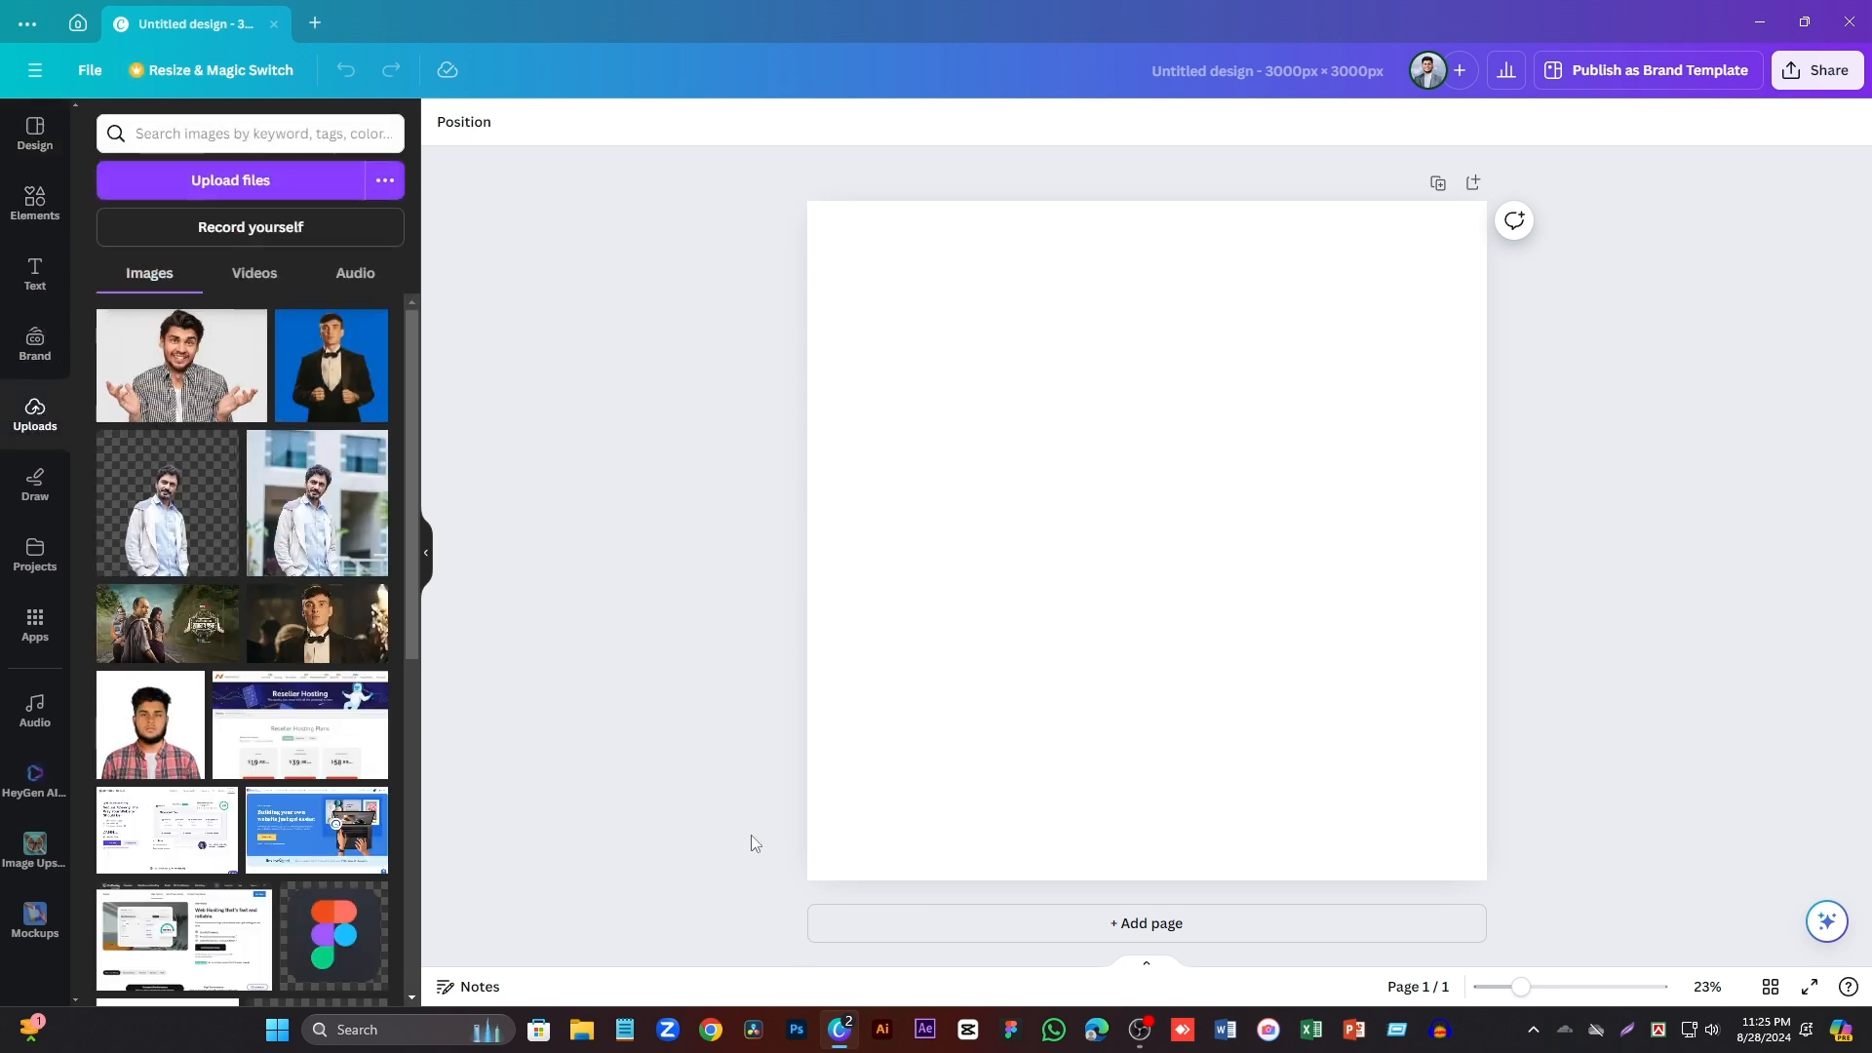
pyautogui.click(711, 1028)
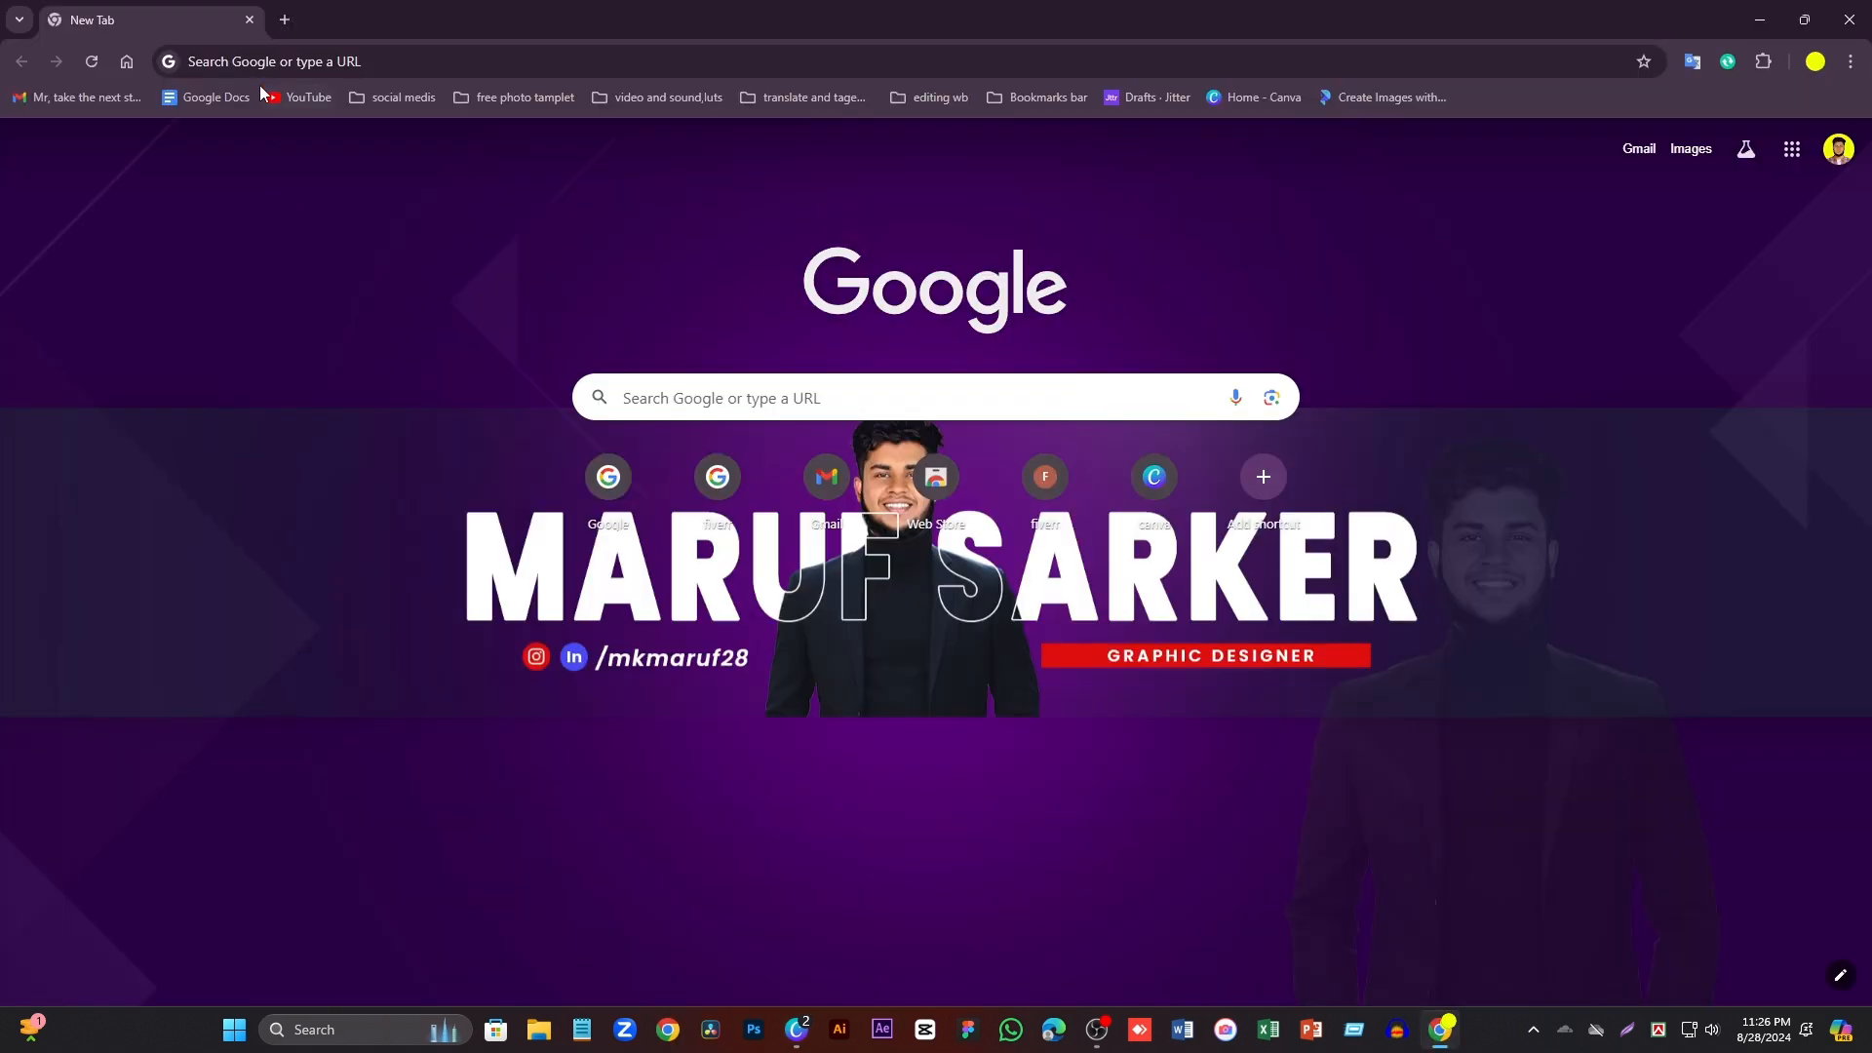
pyautogui.click(257, 70)
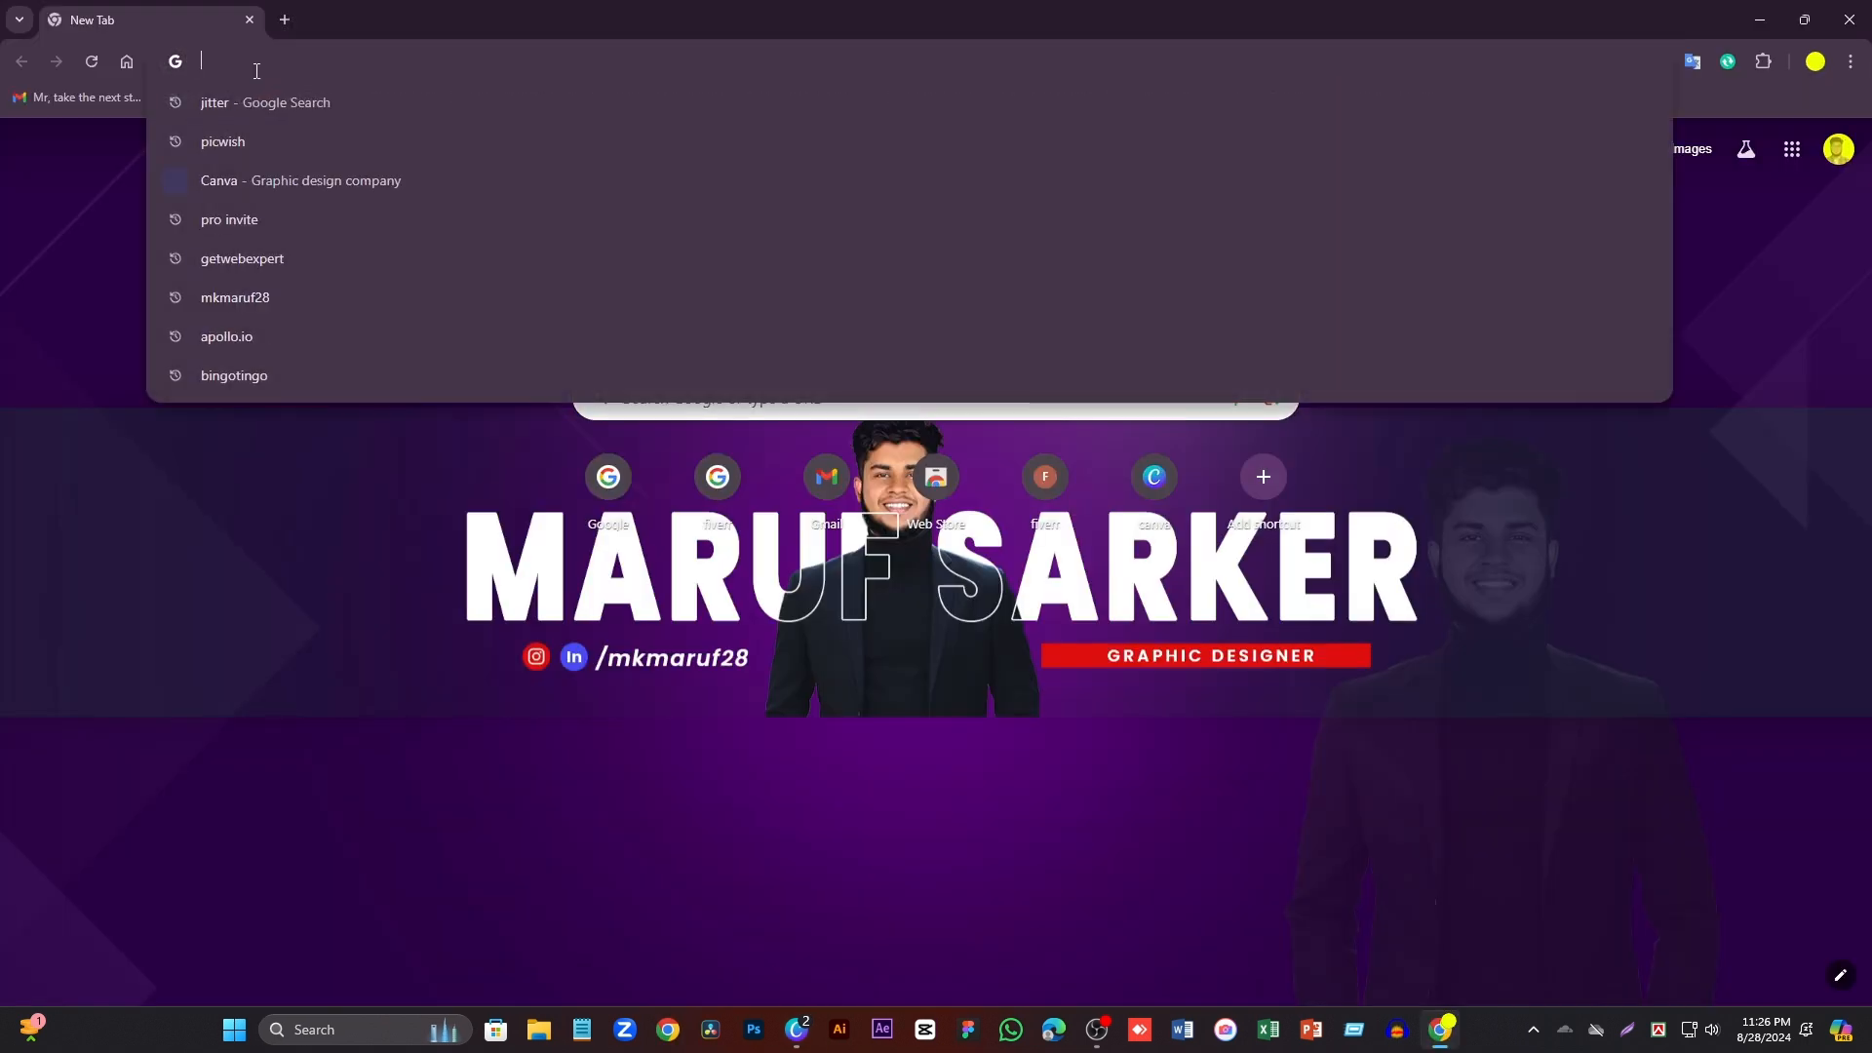
pyautogui.write('perf')
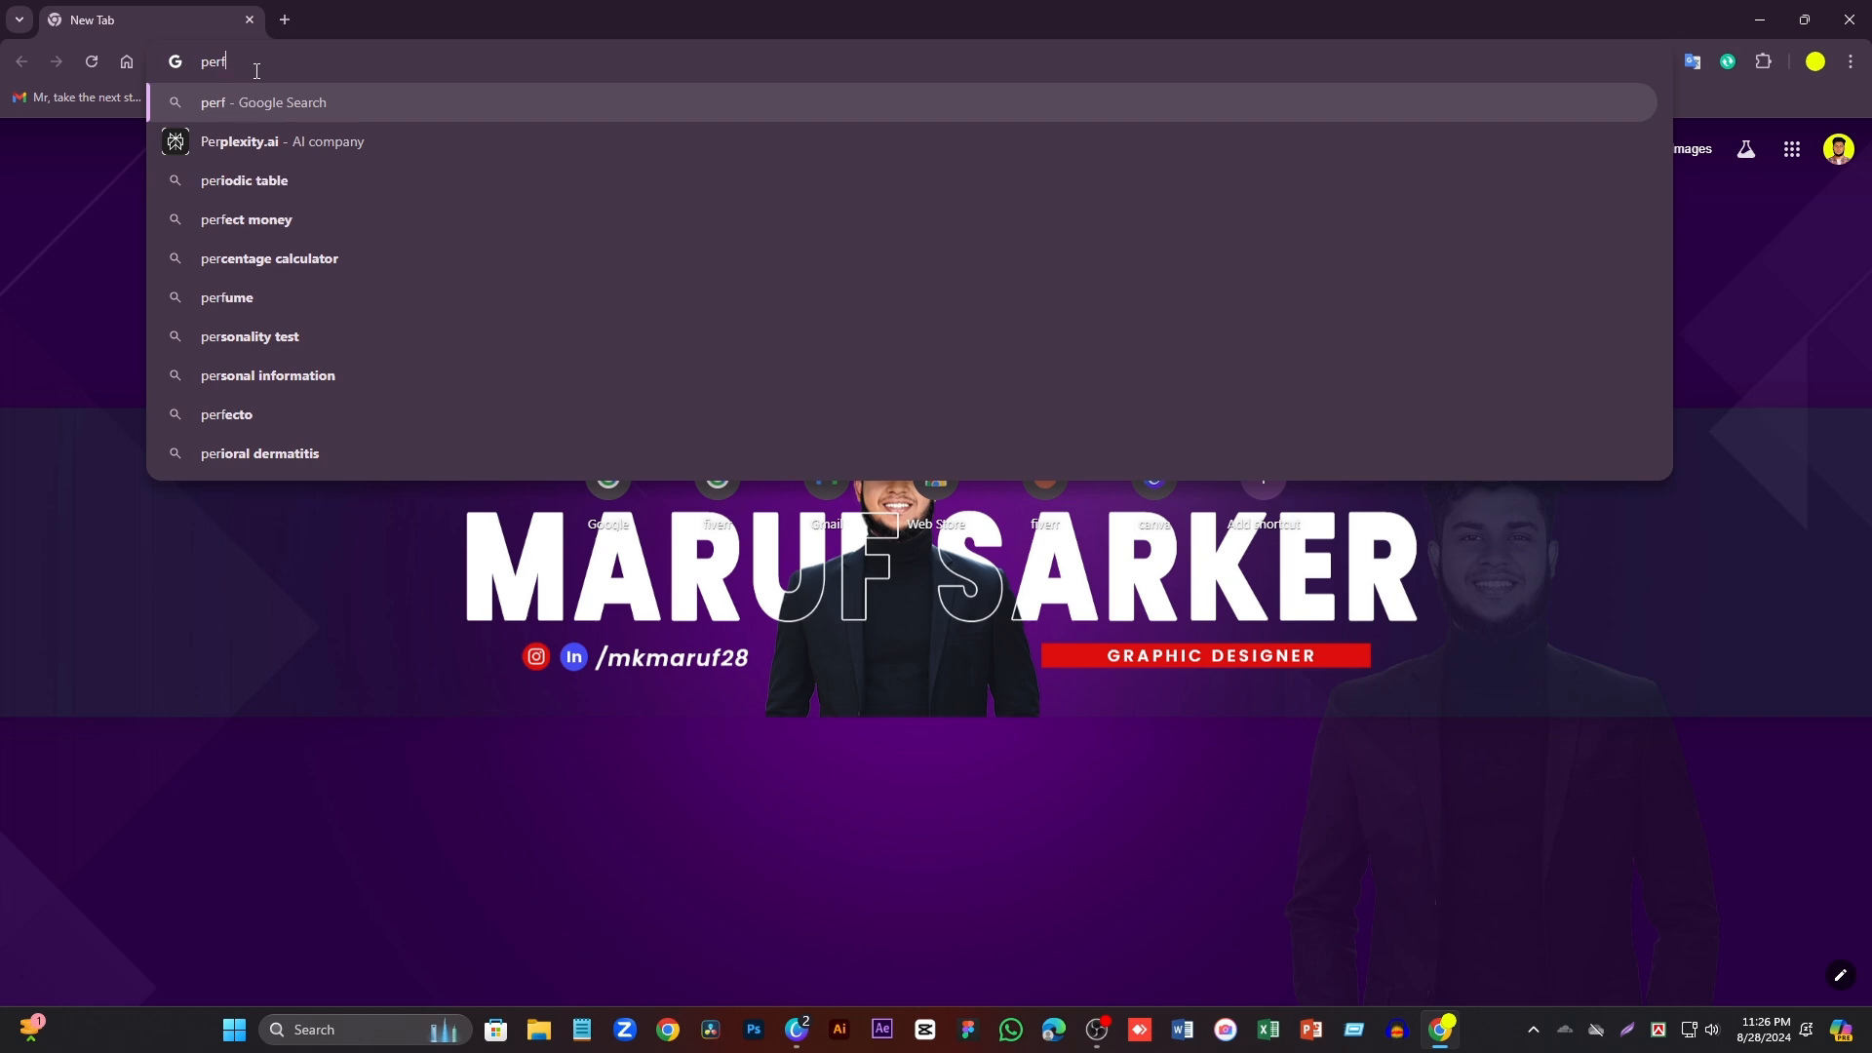
pyautogui.write('ume')
pyautogui.press('Return')
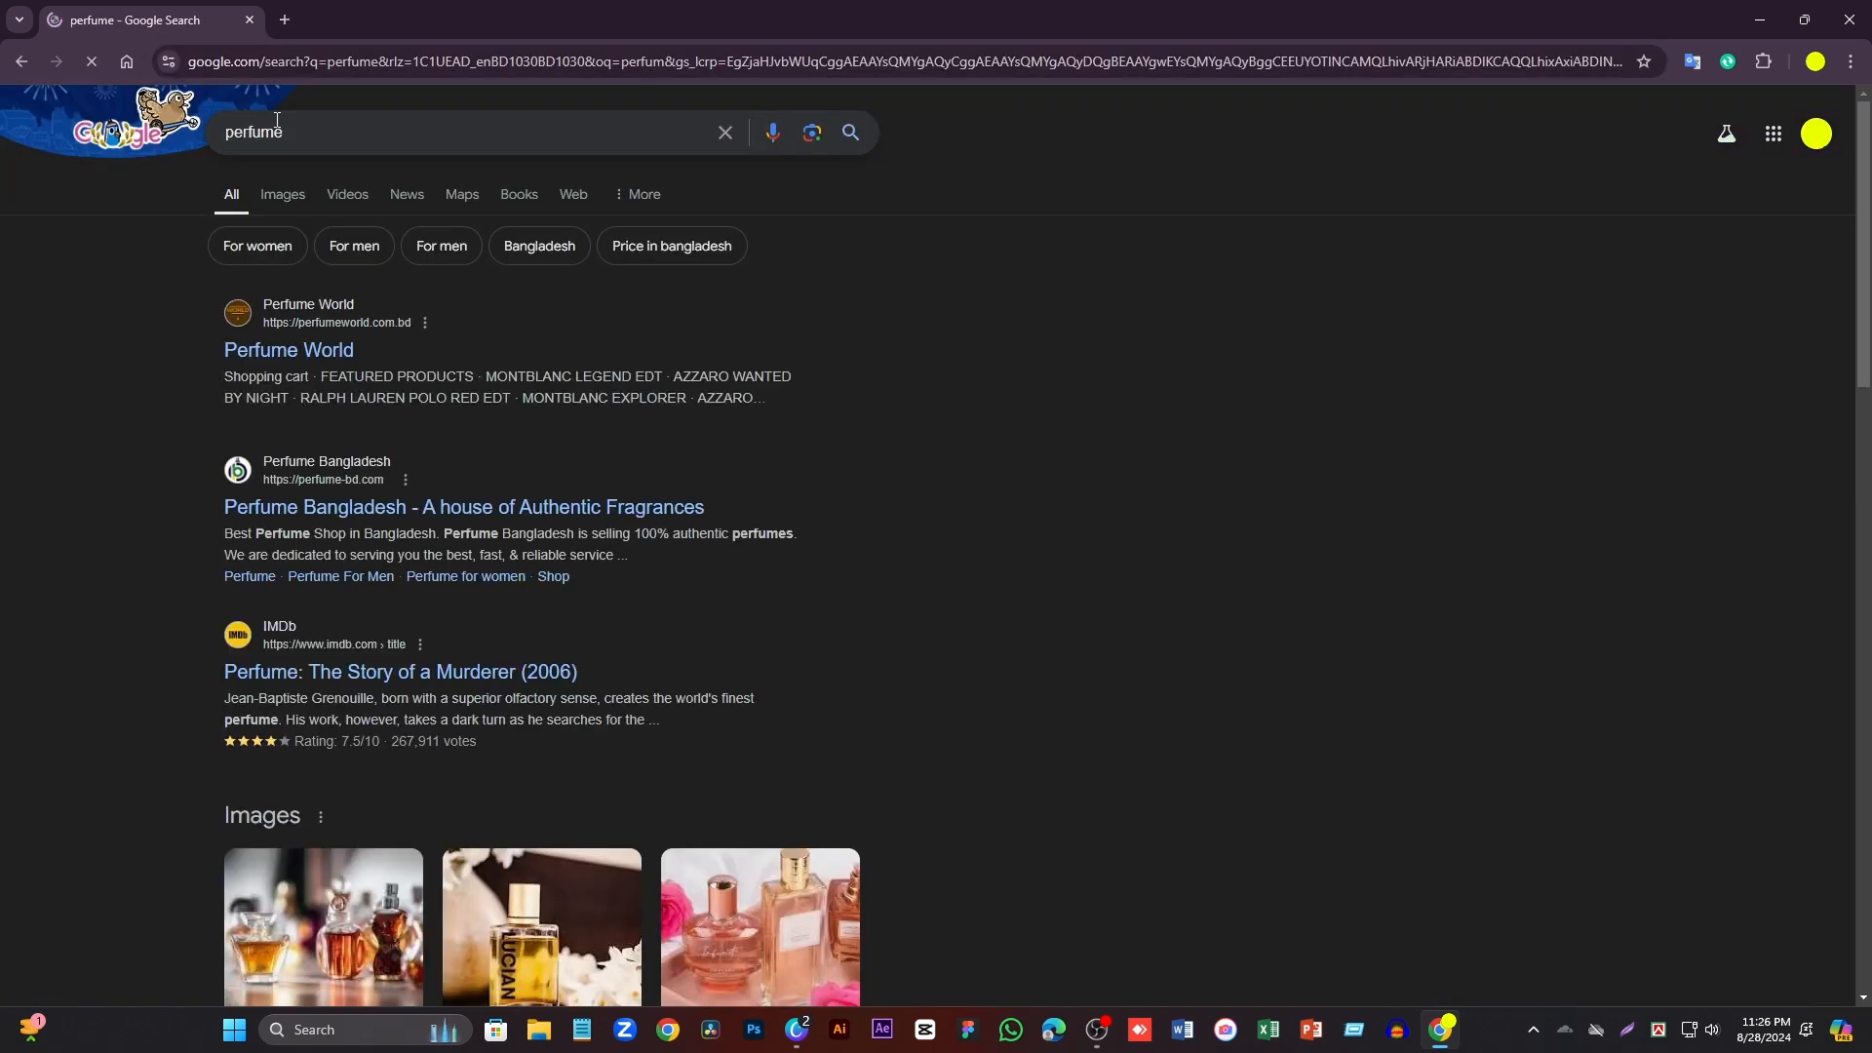
pyautogui.click(285, 194)
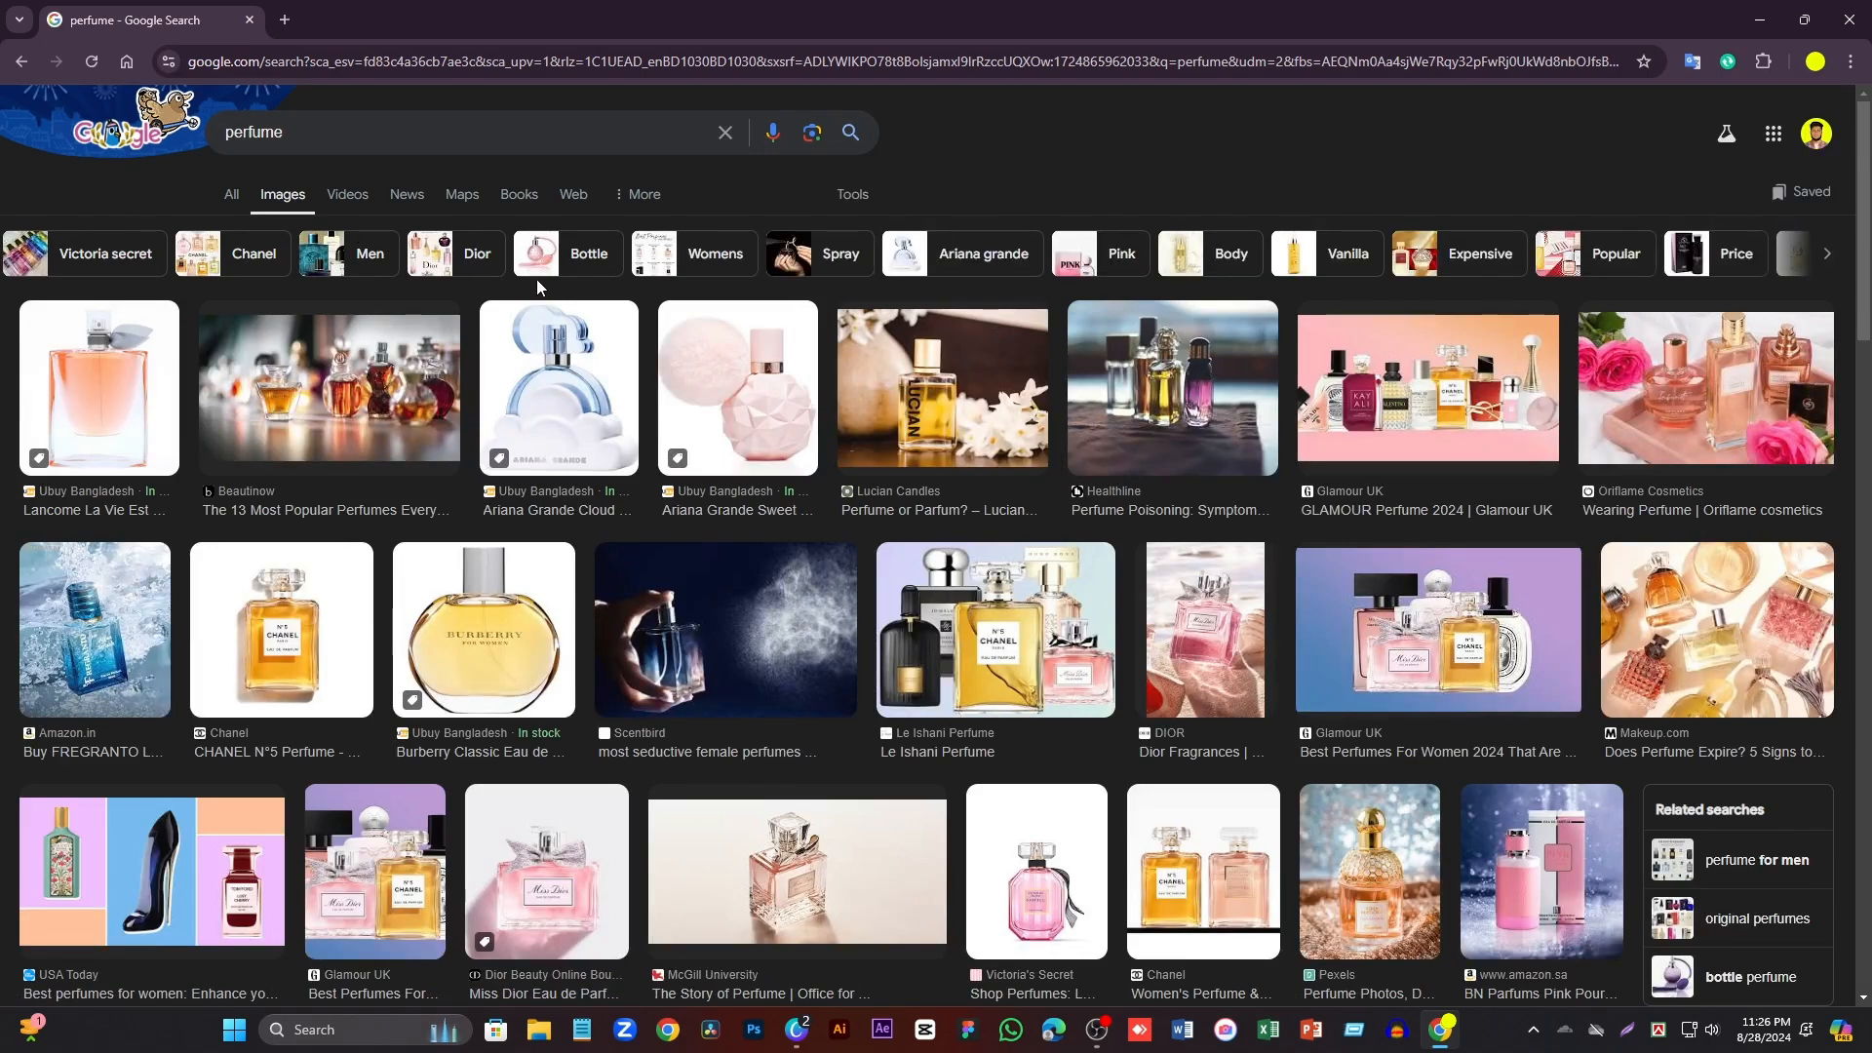
# - Find the black Bellavita CEO Woman perfume image in the results and save it to the Downloads folder
pyautogui.scroll(-7, 580, 590)
pyautogui.click(566, 661)
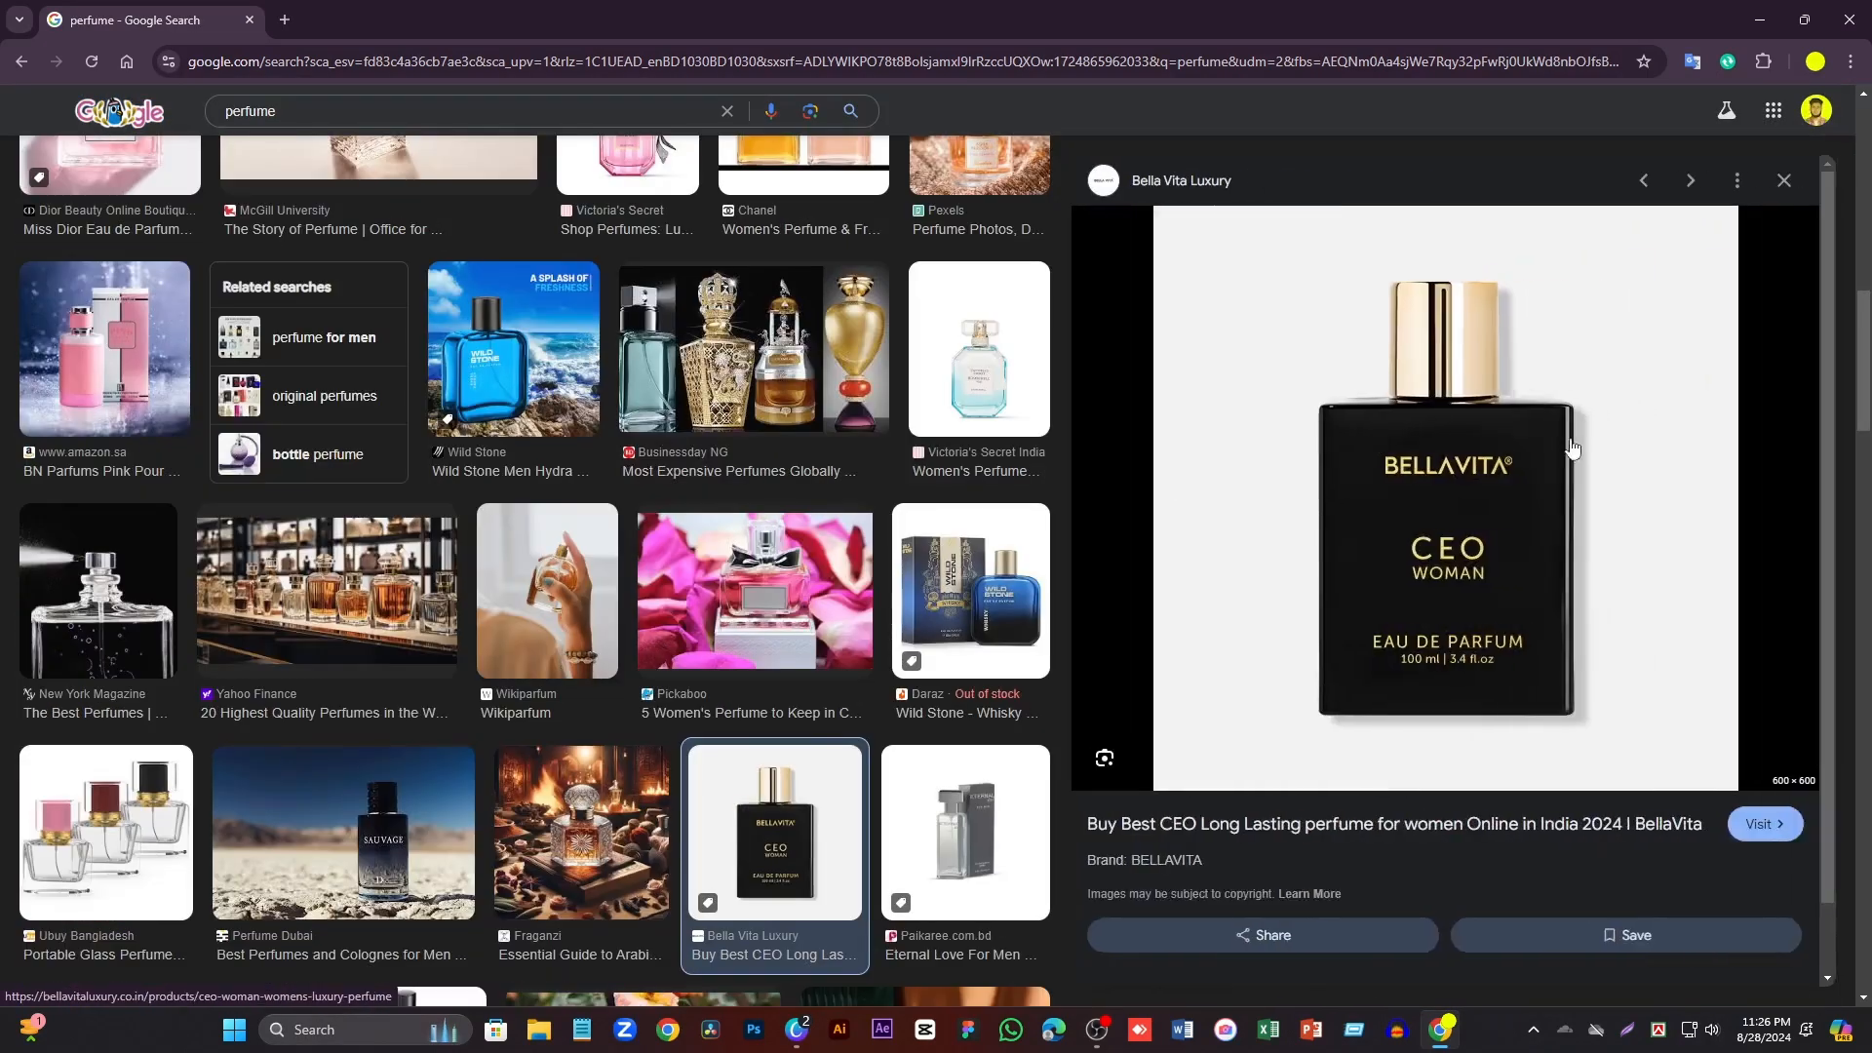
pyautogui.rightClick(1491, 476)
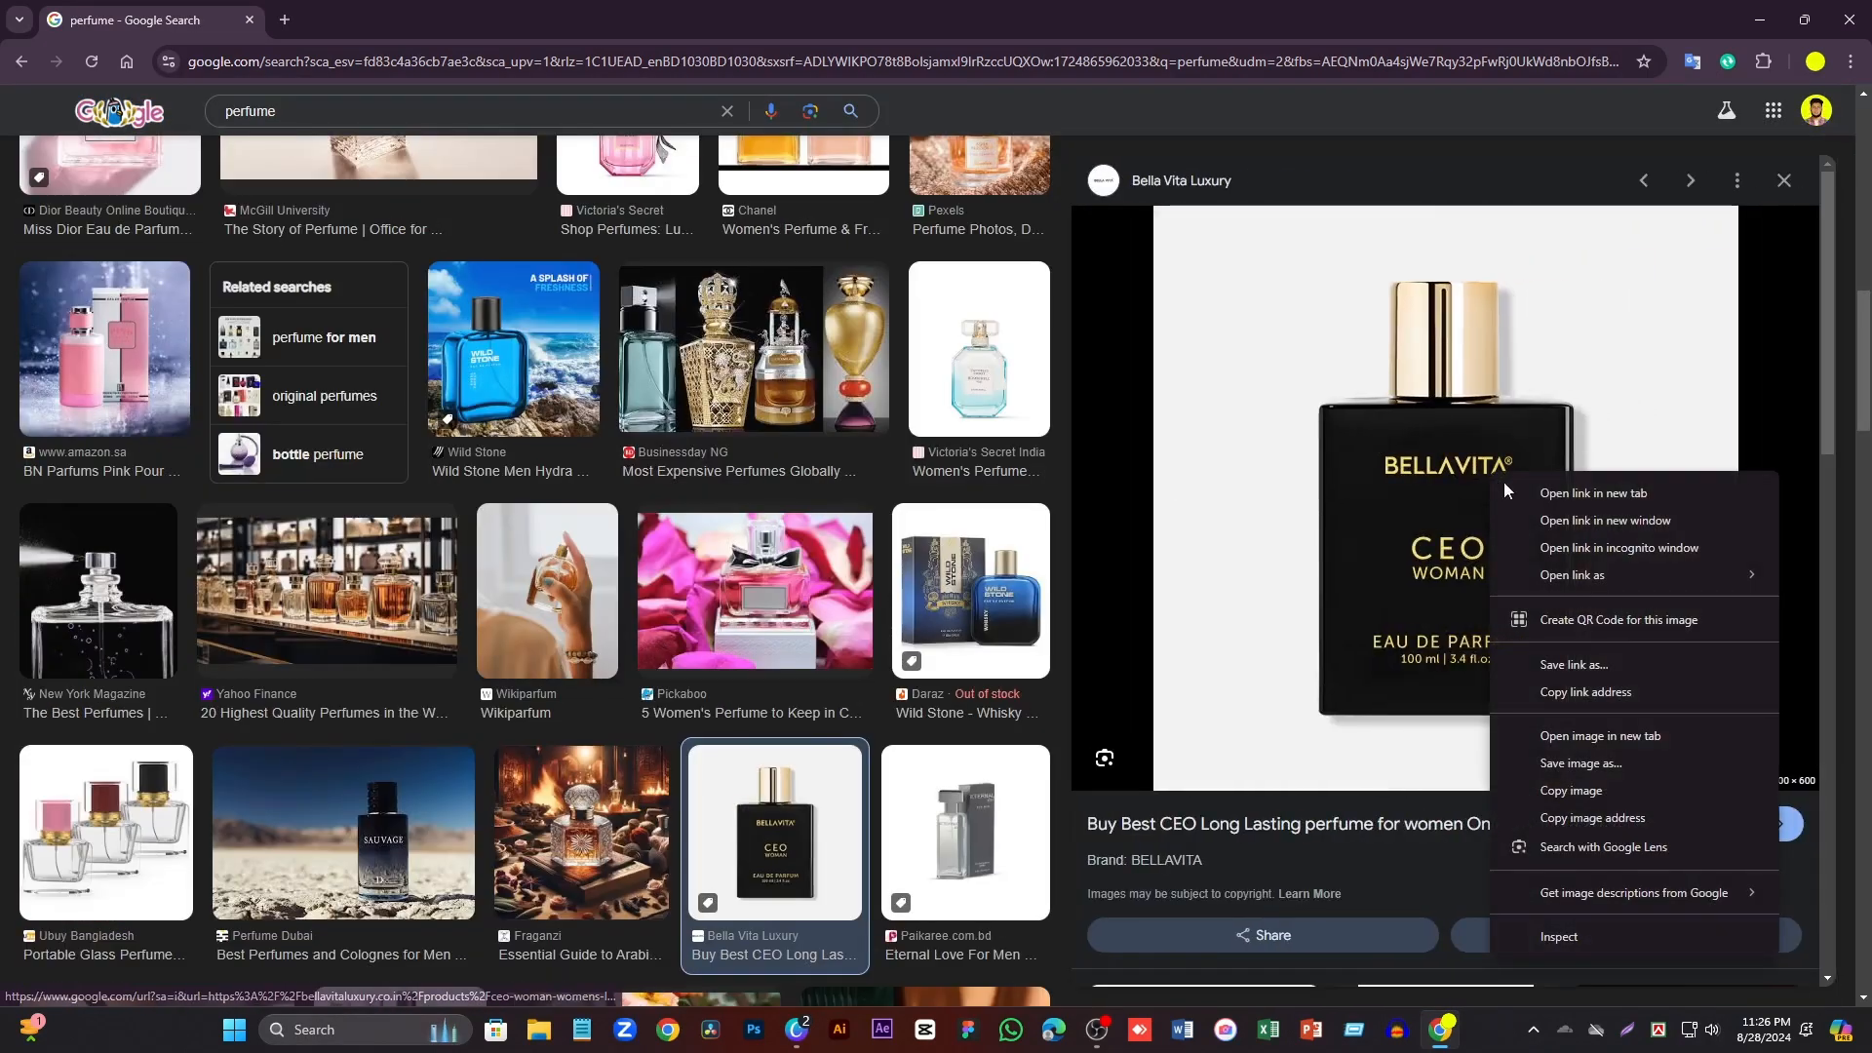
pyautogui.click(1575, 768)
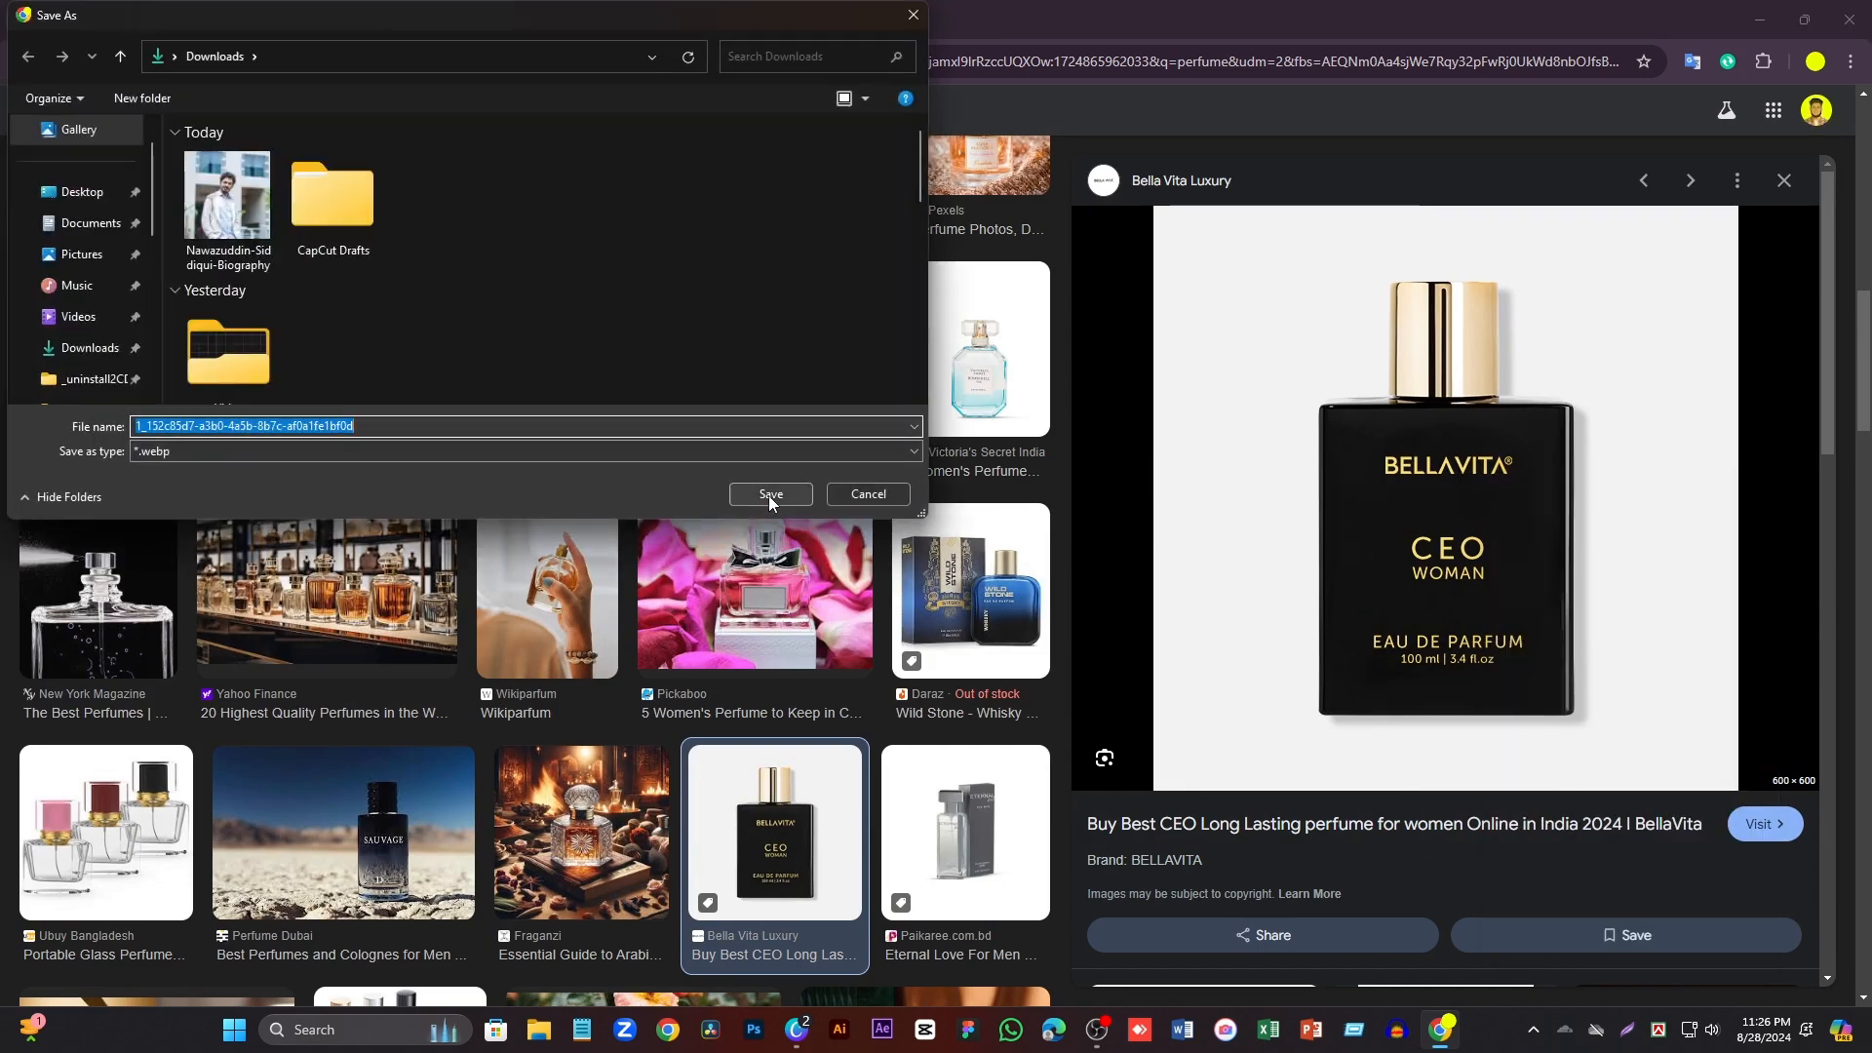
pyautogui.click(769, 494)
# - Open the teal Bellavita B.L.U. Man perfume image from the related images and save it to Downloads
pyautogui.scroll(-3, 828, 429)
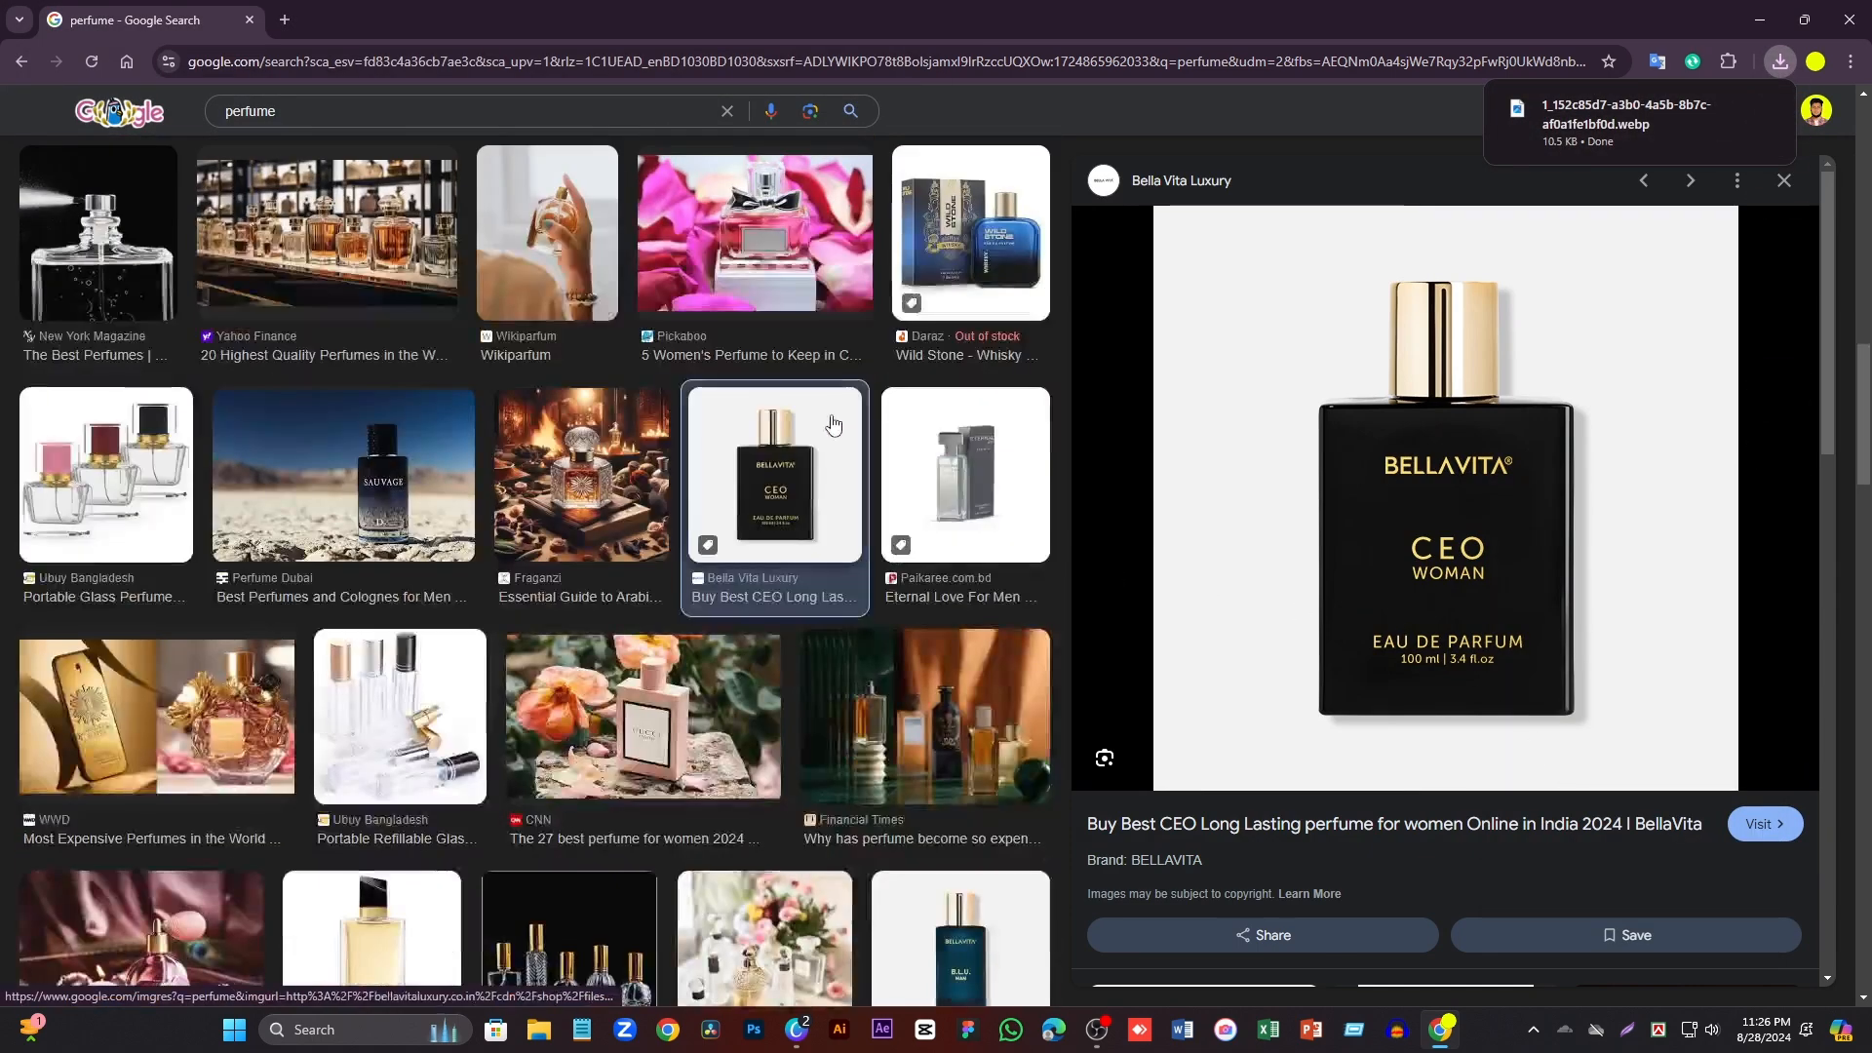
pyautogui.scroll(-3, 832, 424)
pyautogui.scroll(-6, 1672, 473)
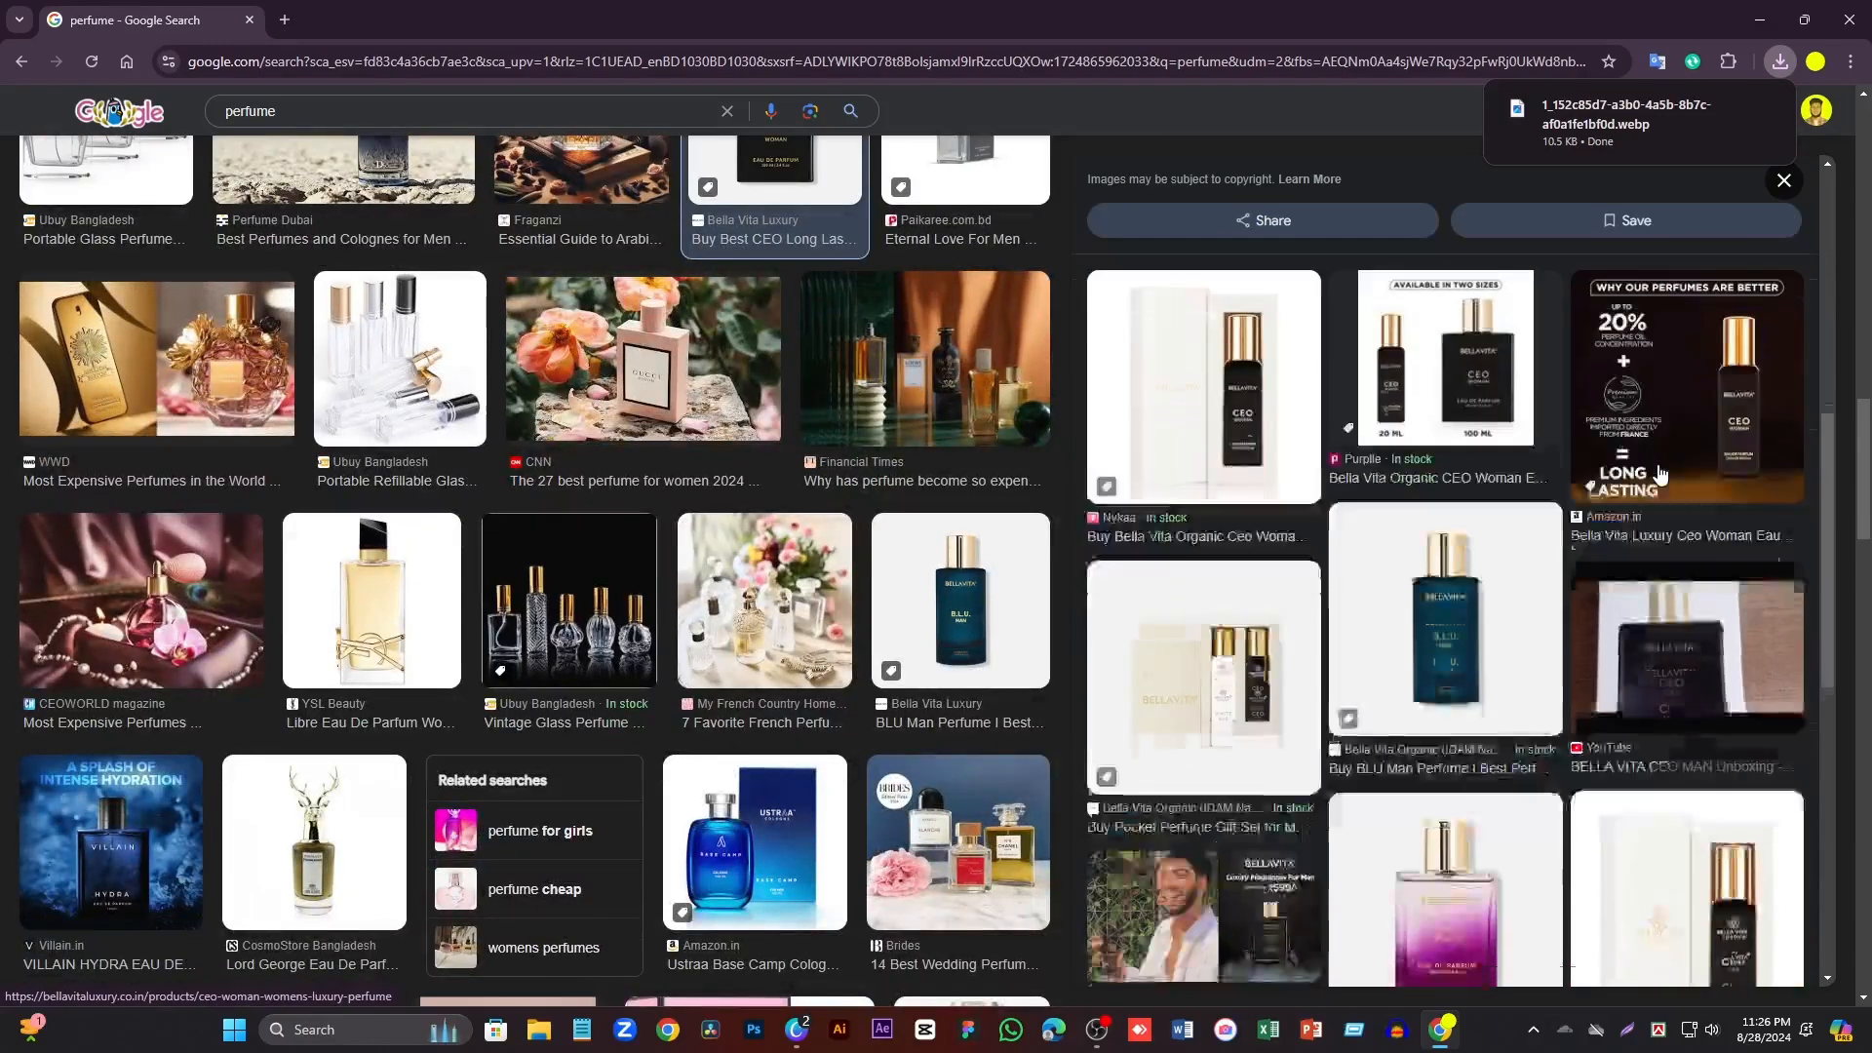
pyautogui.click(1452, 585)
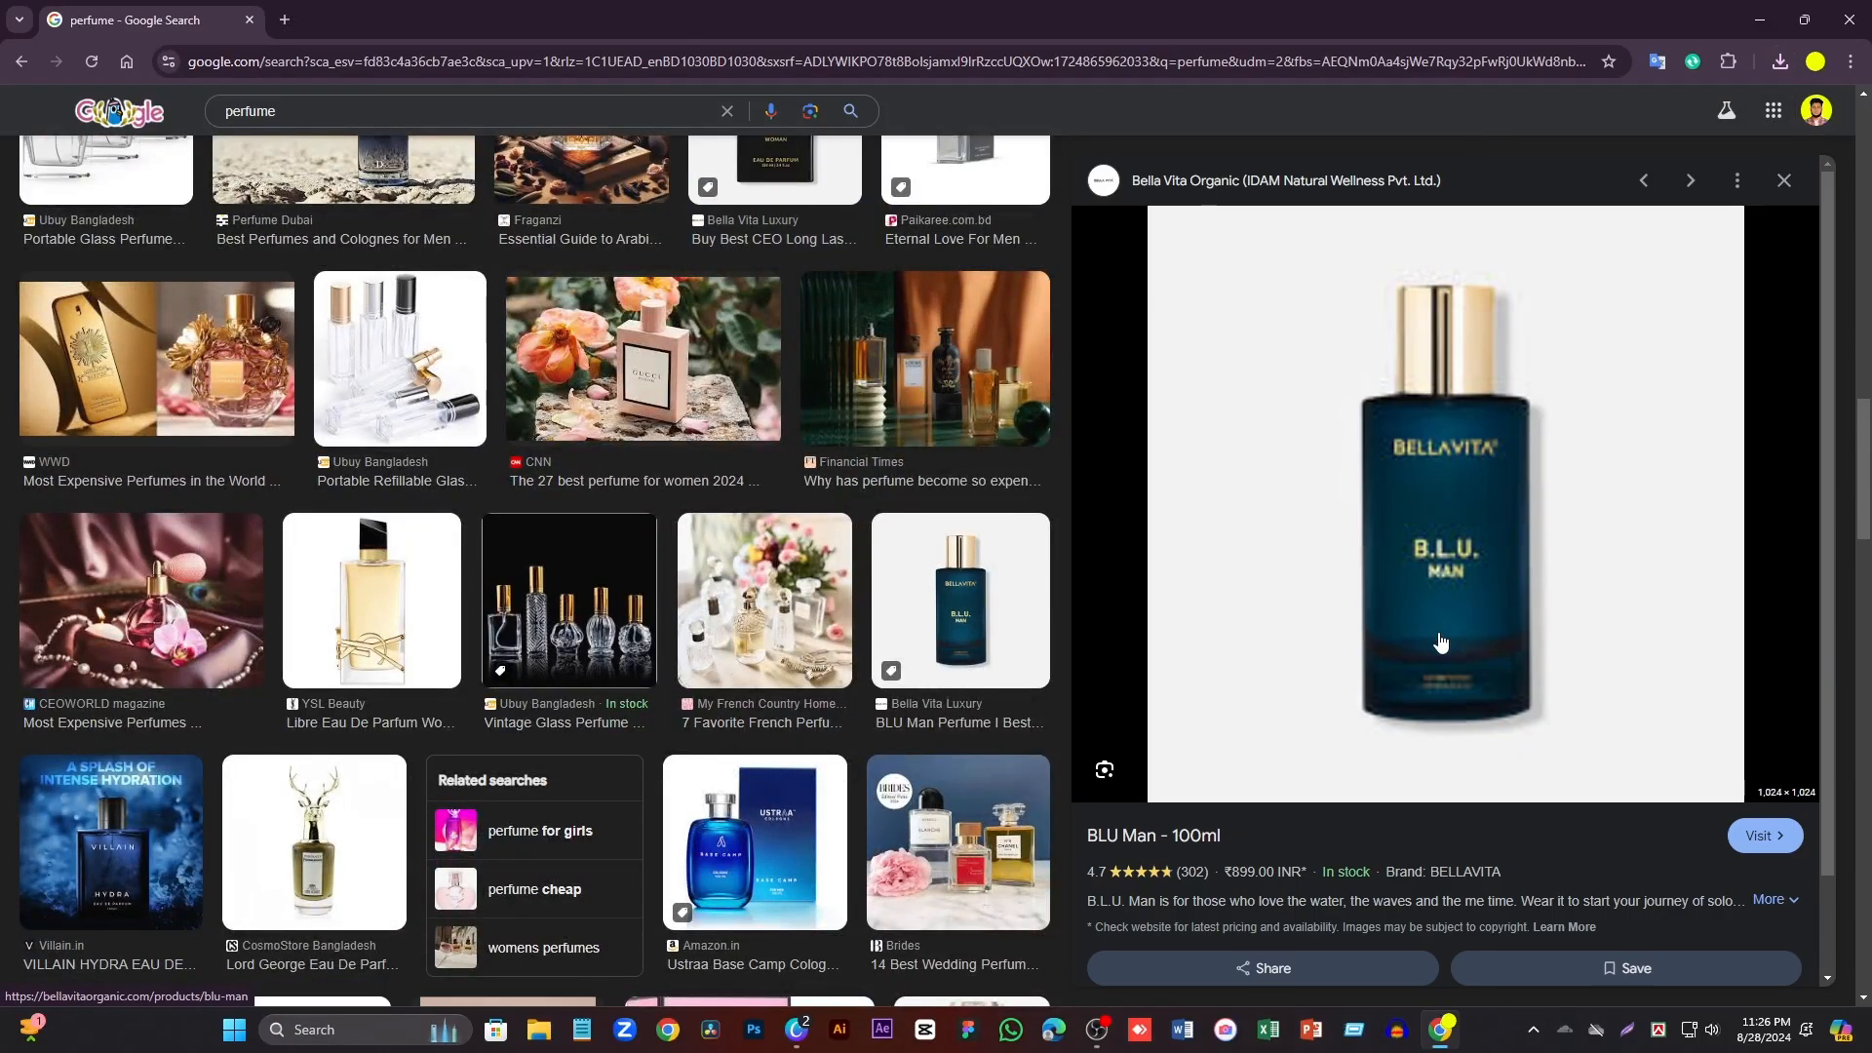
pyautogui.rightClick(1467, 526)
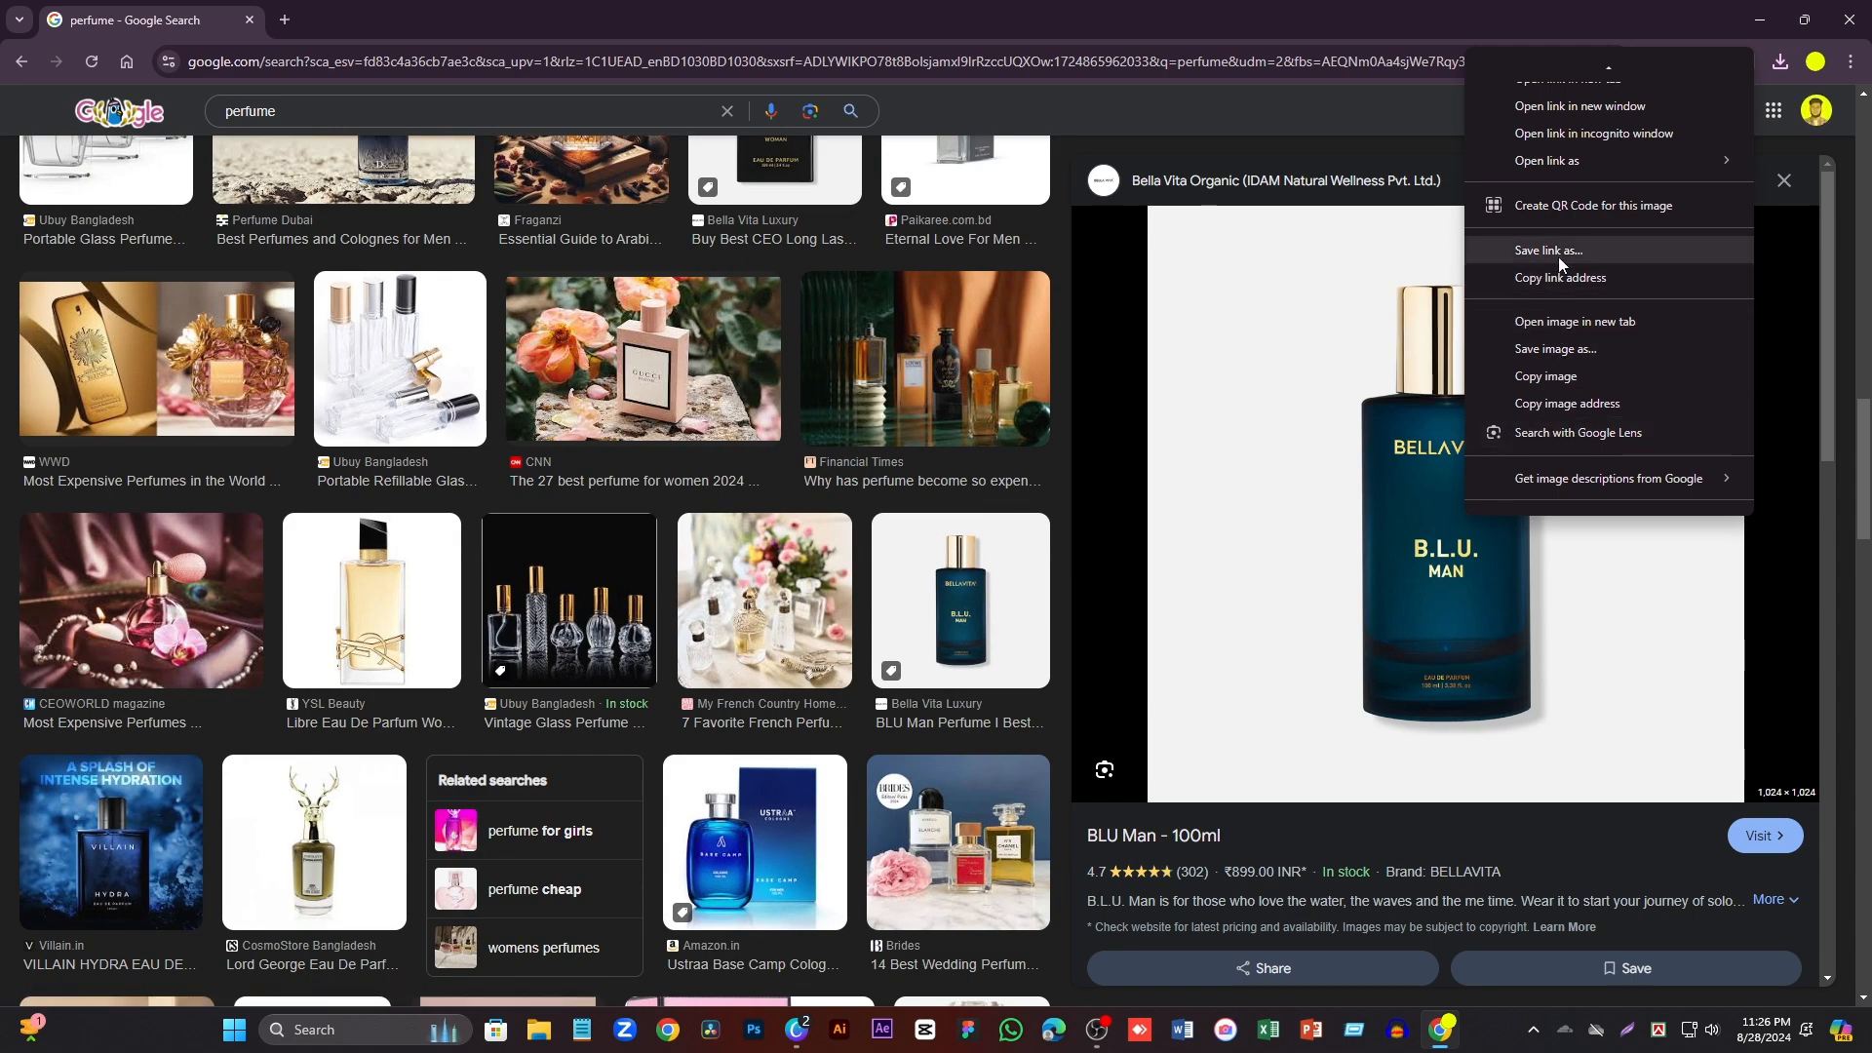
pyautogui.click(1541, 354)
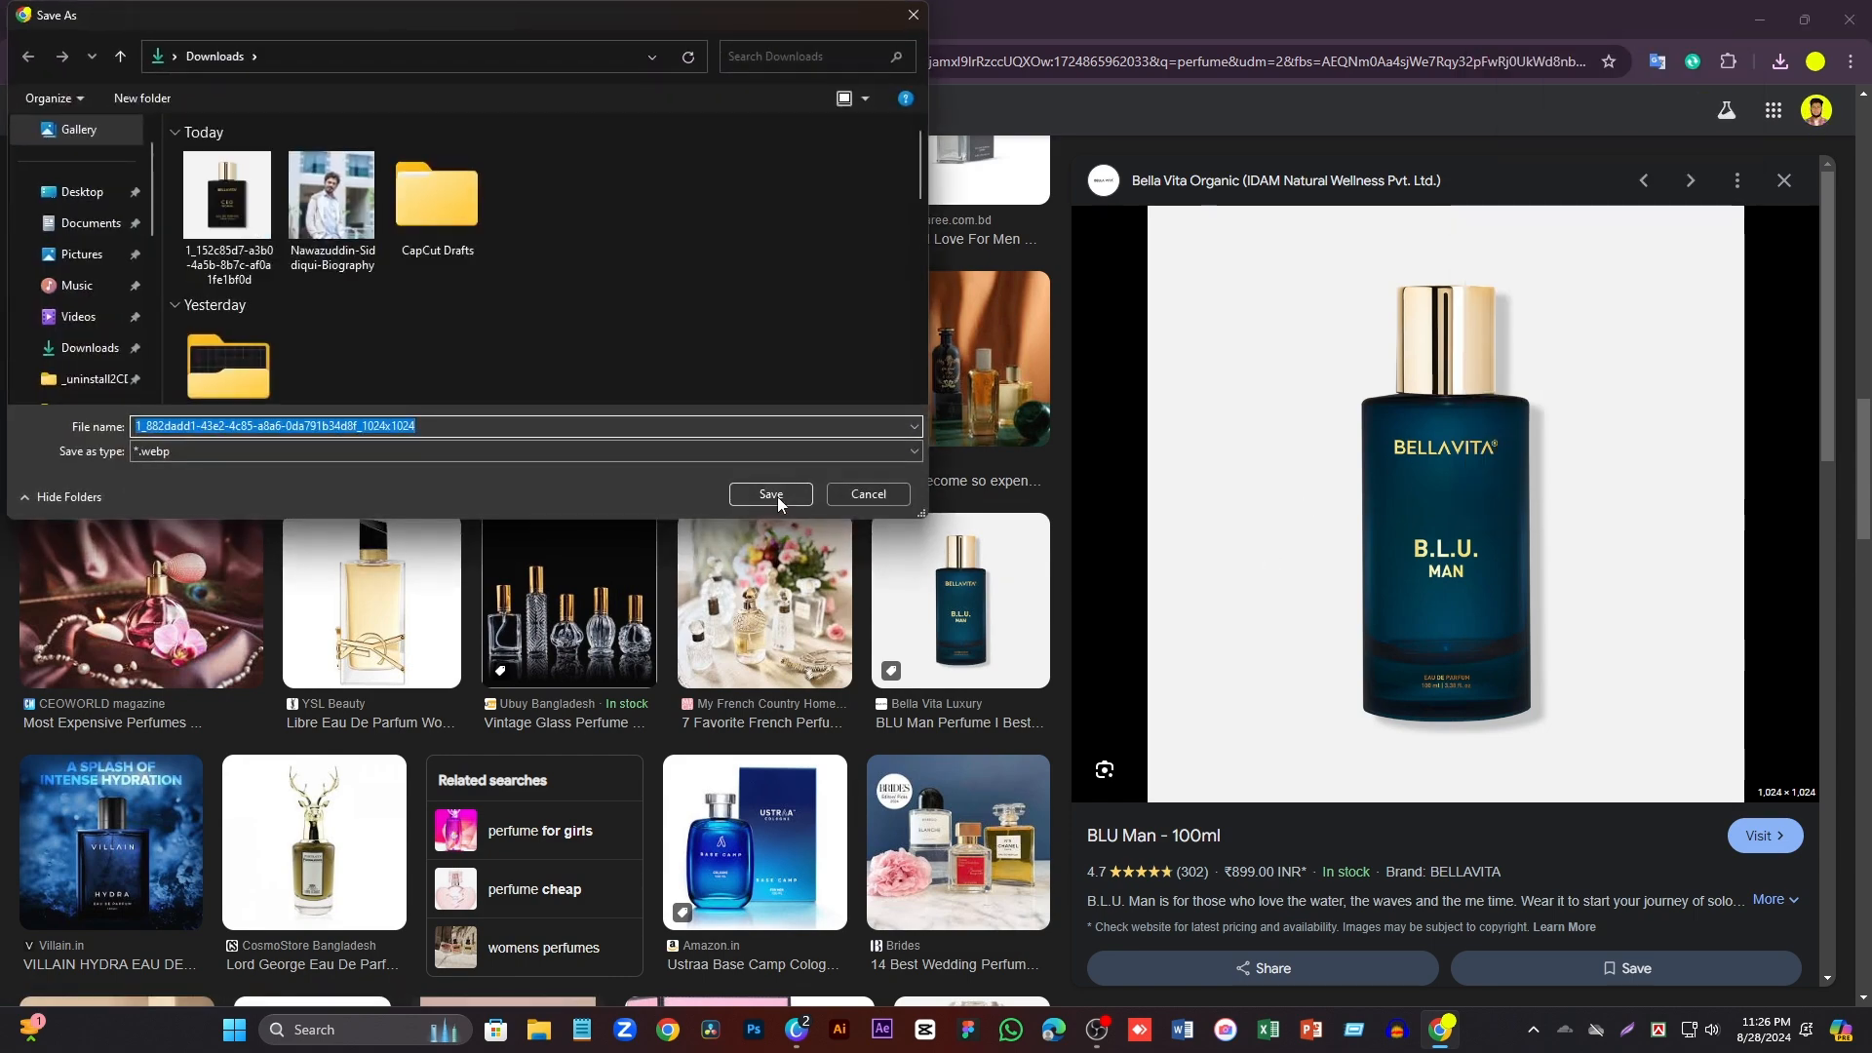
pyautogui.click(777, 494)
# - Open the purple Bellavita Date Woman perfume image from the related images and save it to Downloads
pyautogui.scroll(-6, 1240, 517)
pyautogui.scroll(-3, 1243, 516)
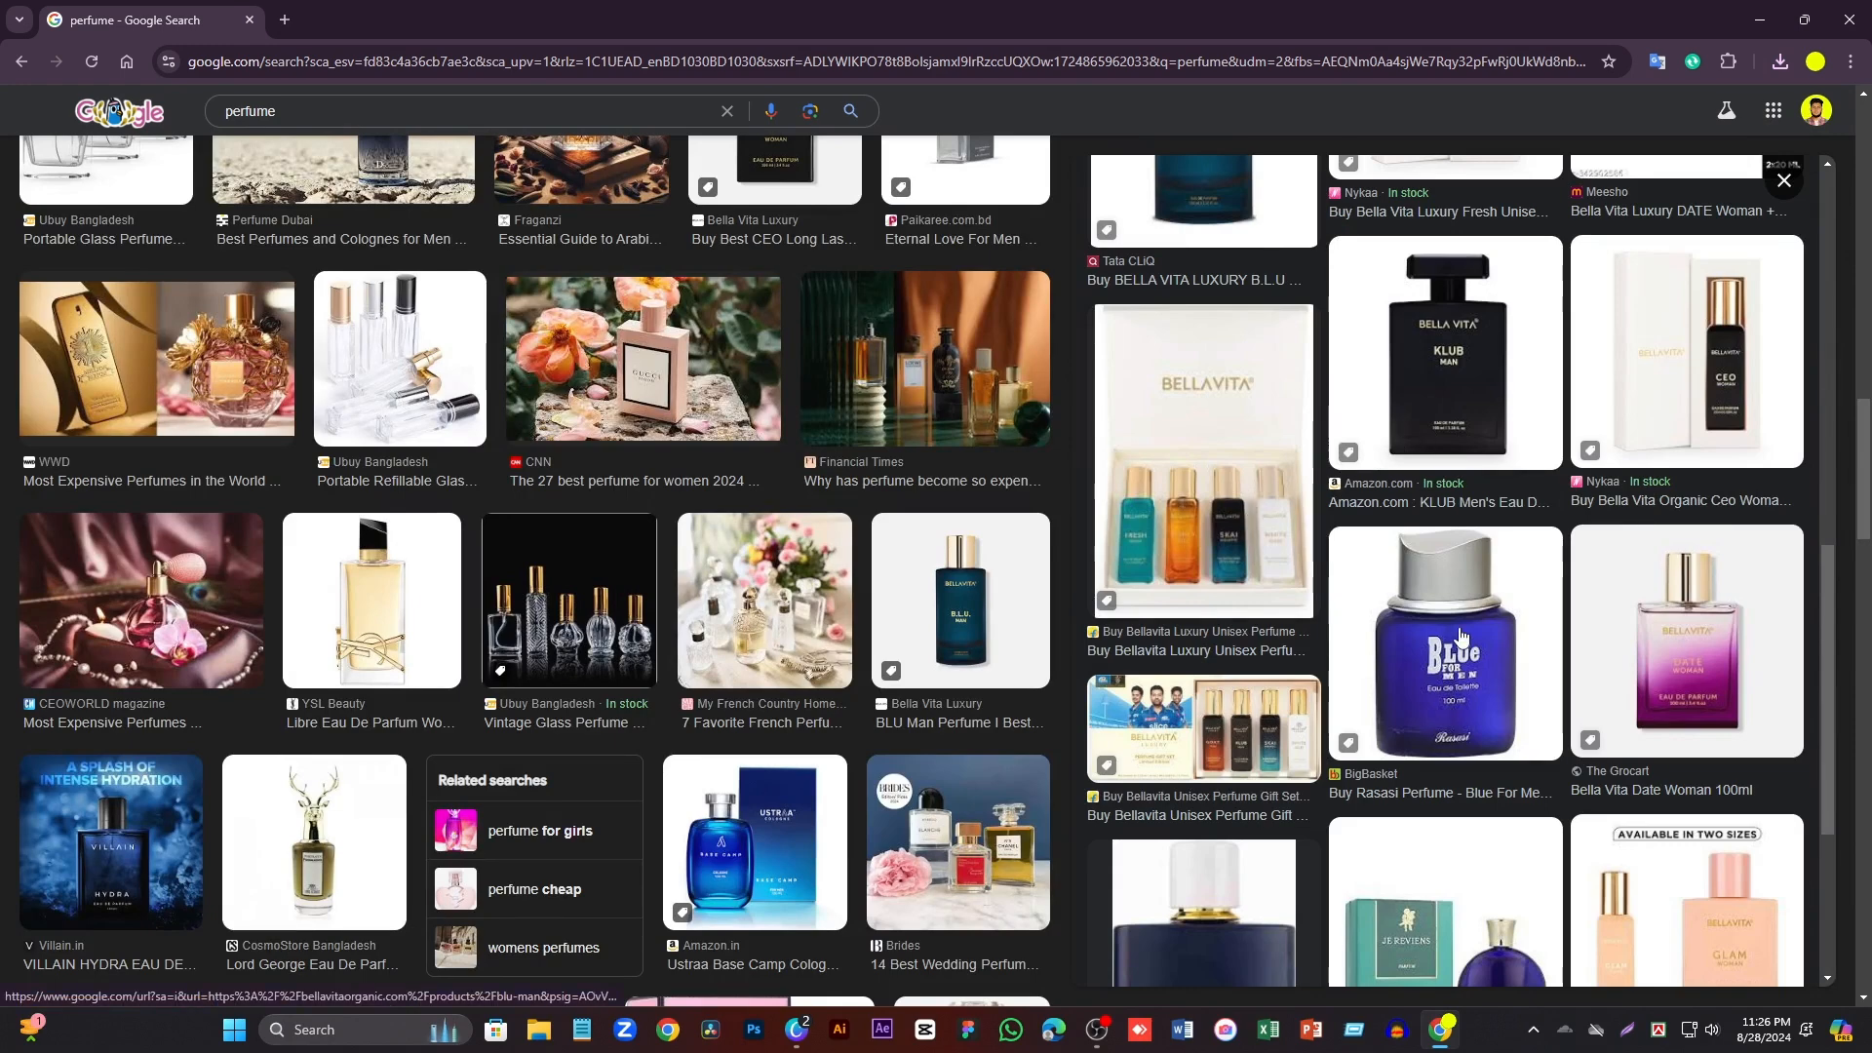
pyautogui.click(1643, 614)
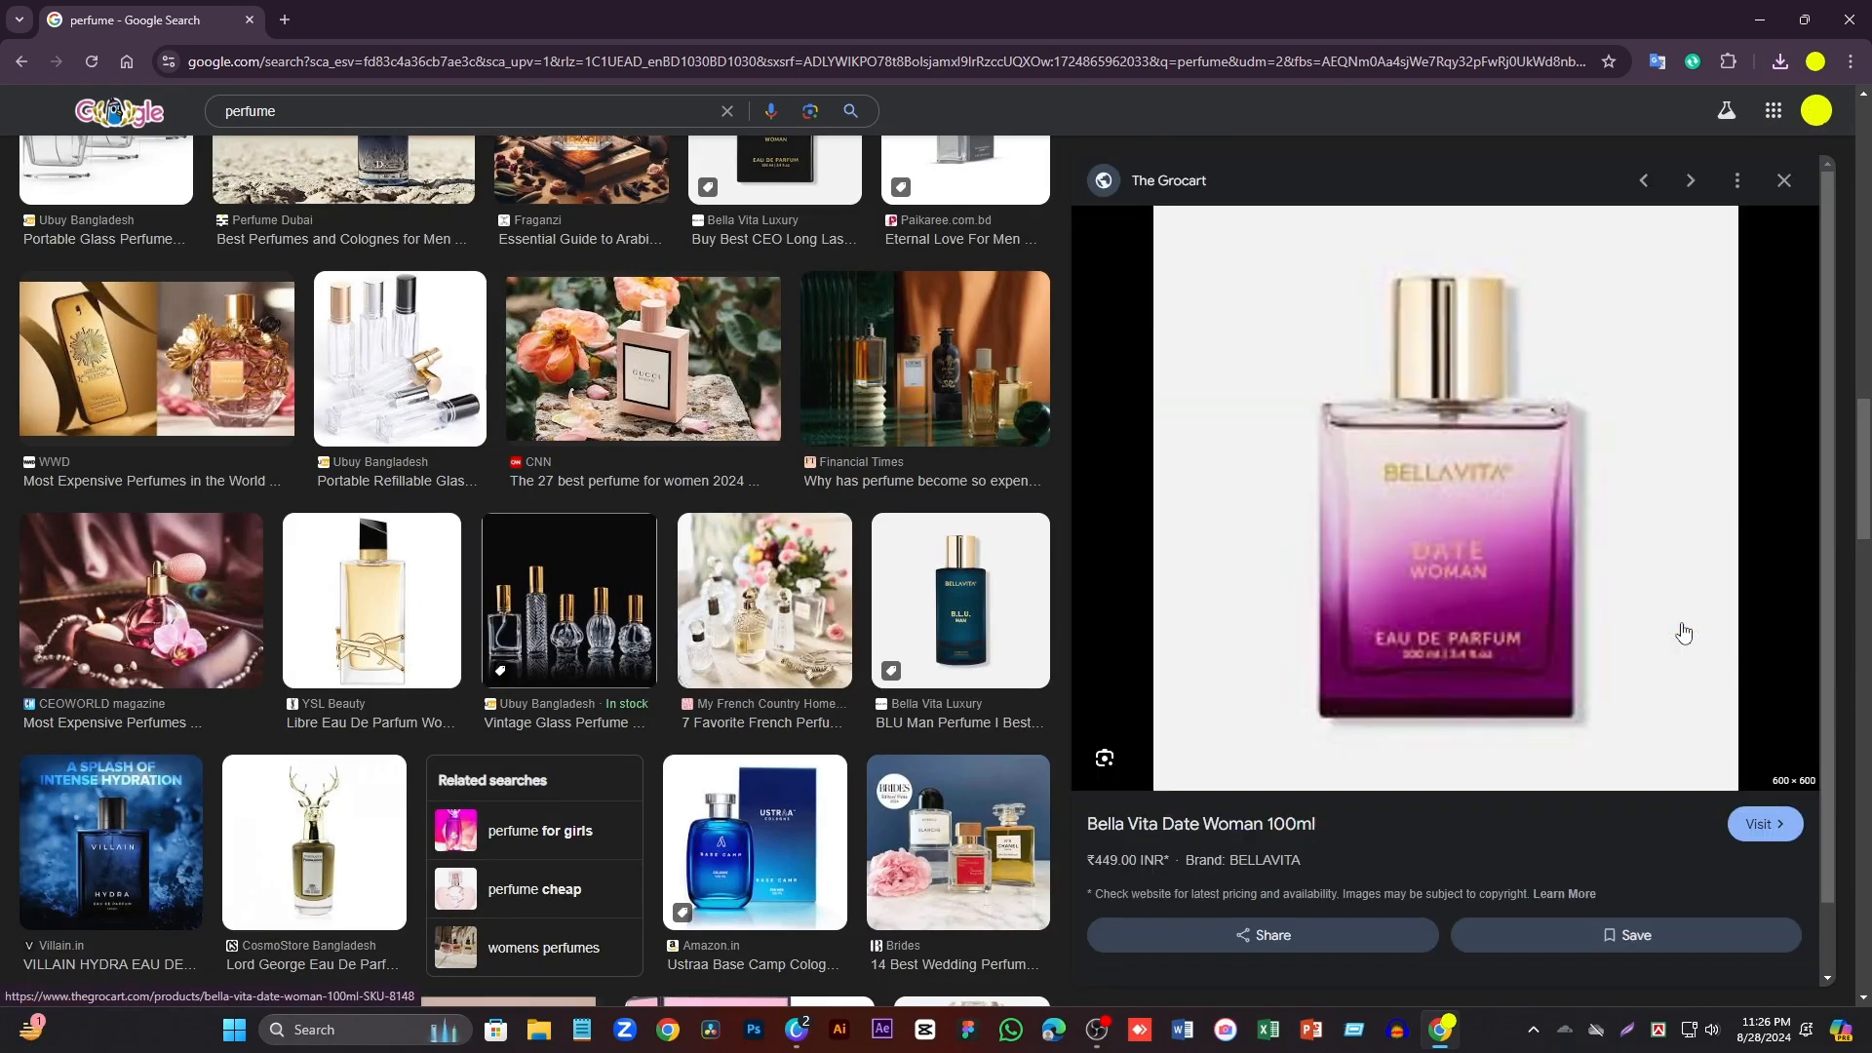
pyautogui.rightClick(1477, 505)
pyautogui.click(1568, 795)
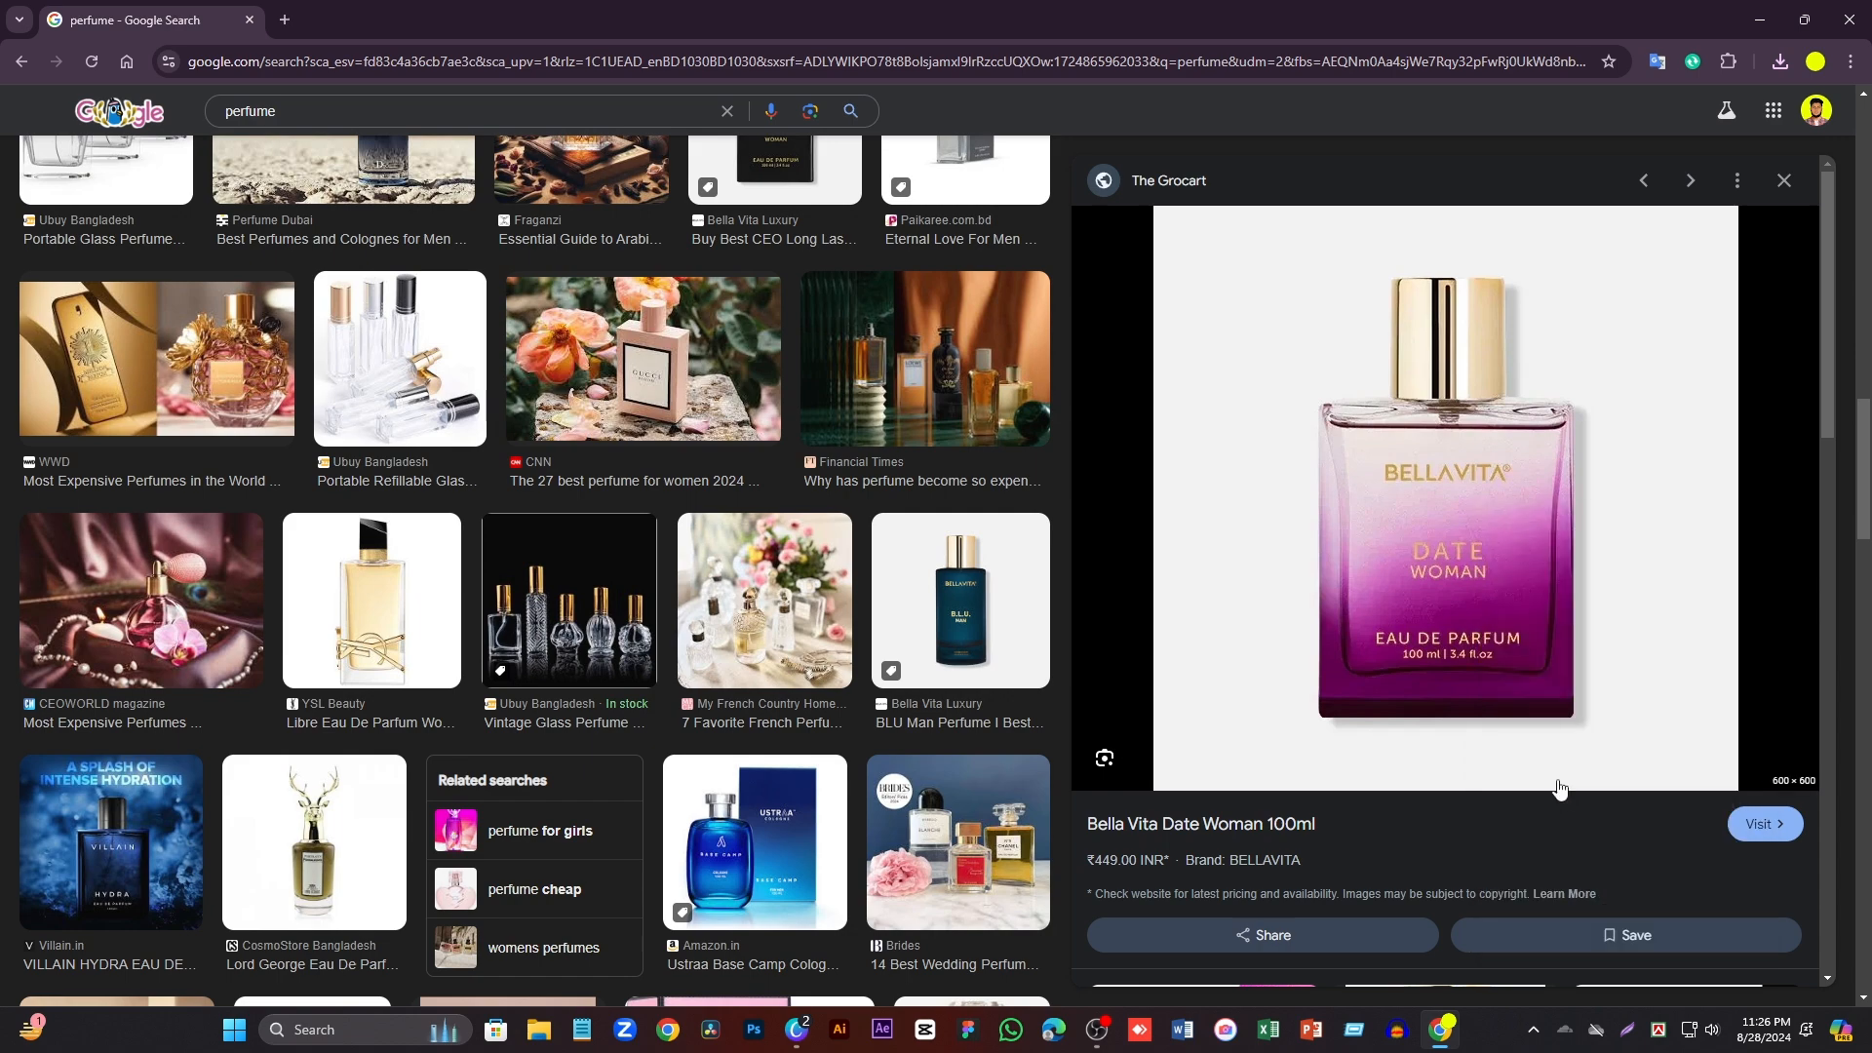
pyautogui.click(748, 495)
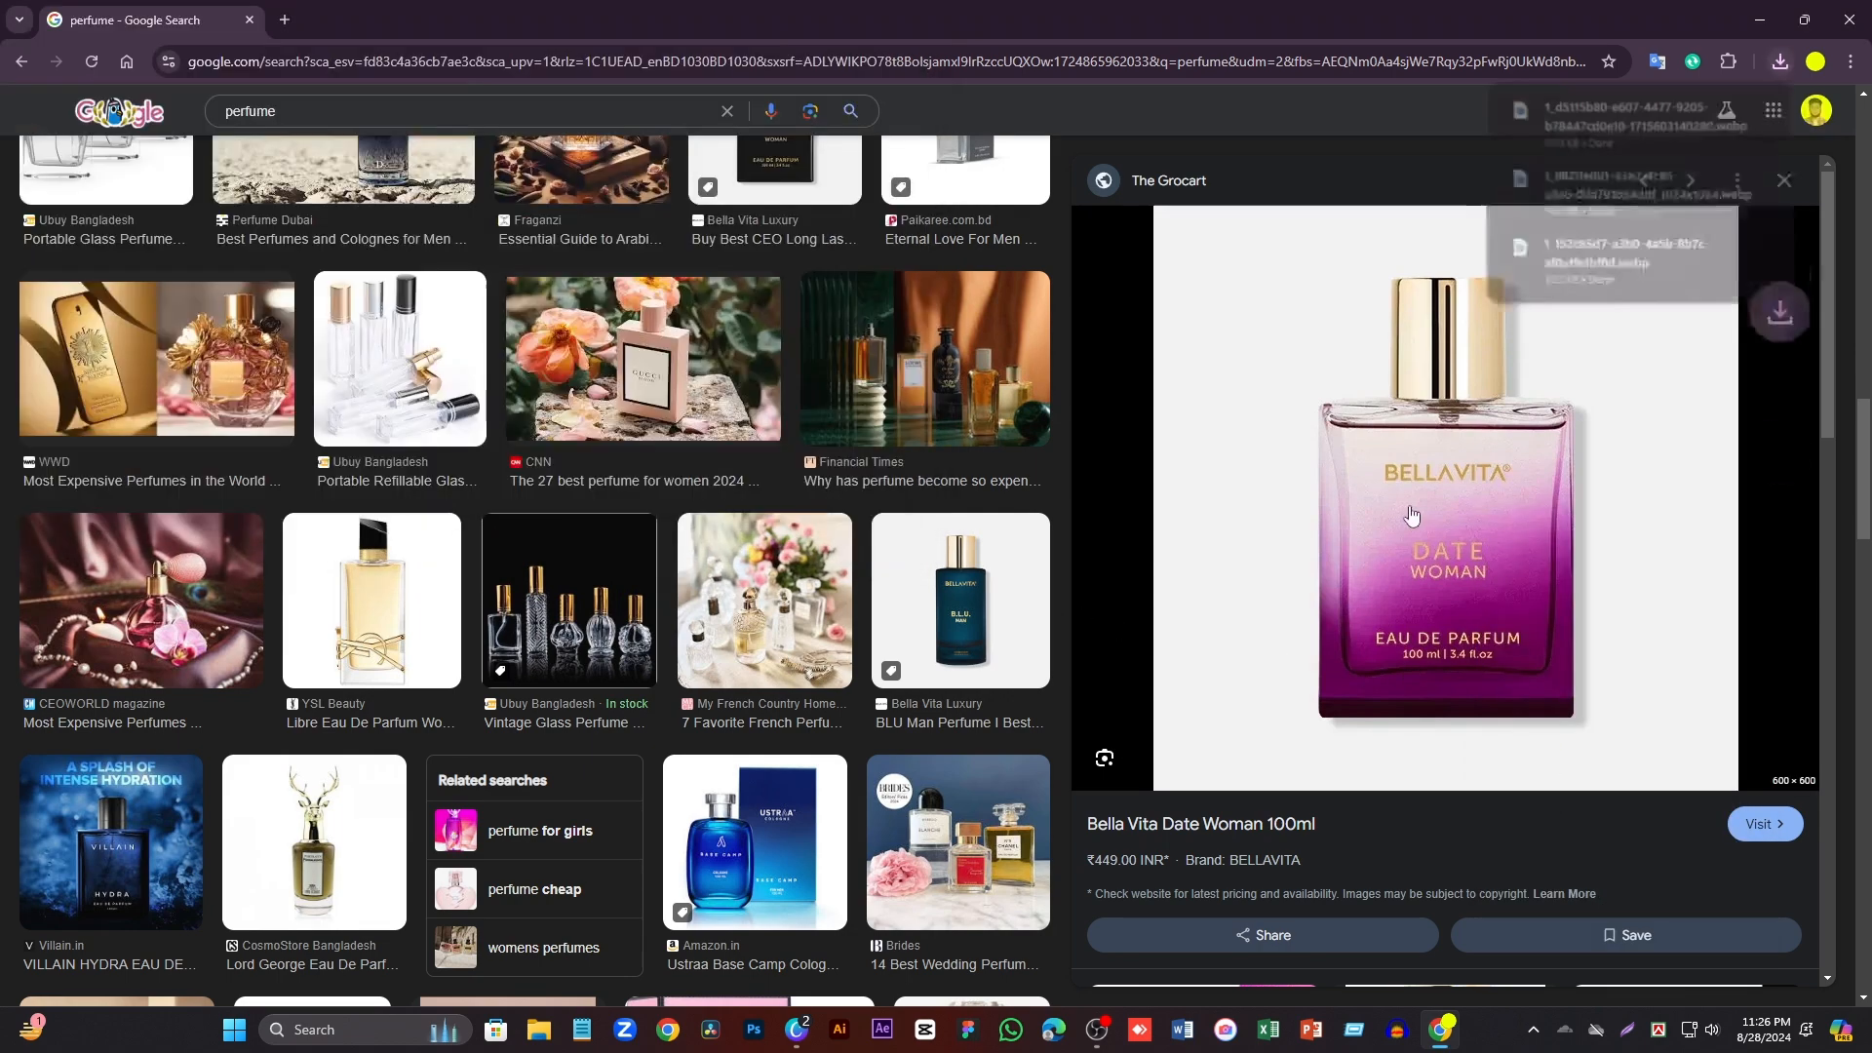
# - Open the amber Bellavita G.O.A.T. Man perfume image from the related images and save it to Downloads
pyautogui.scroll(-7, 1410, 515)
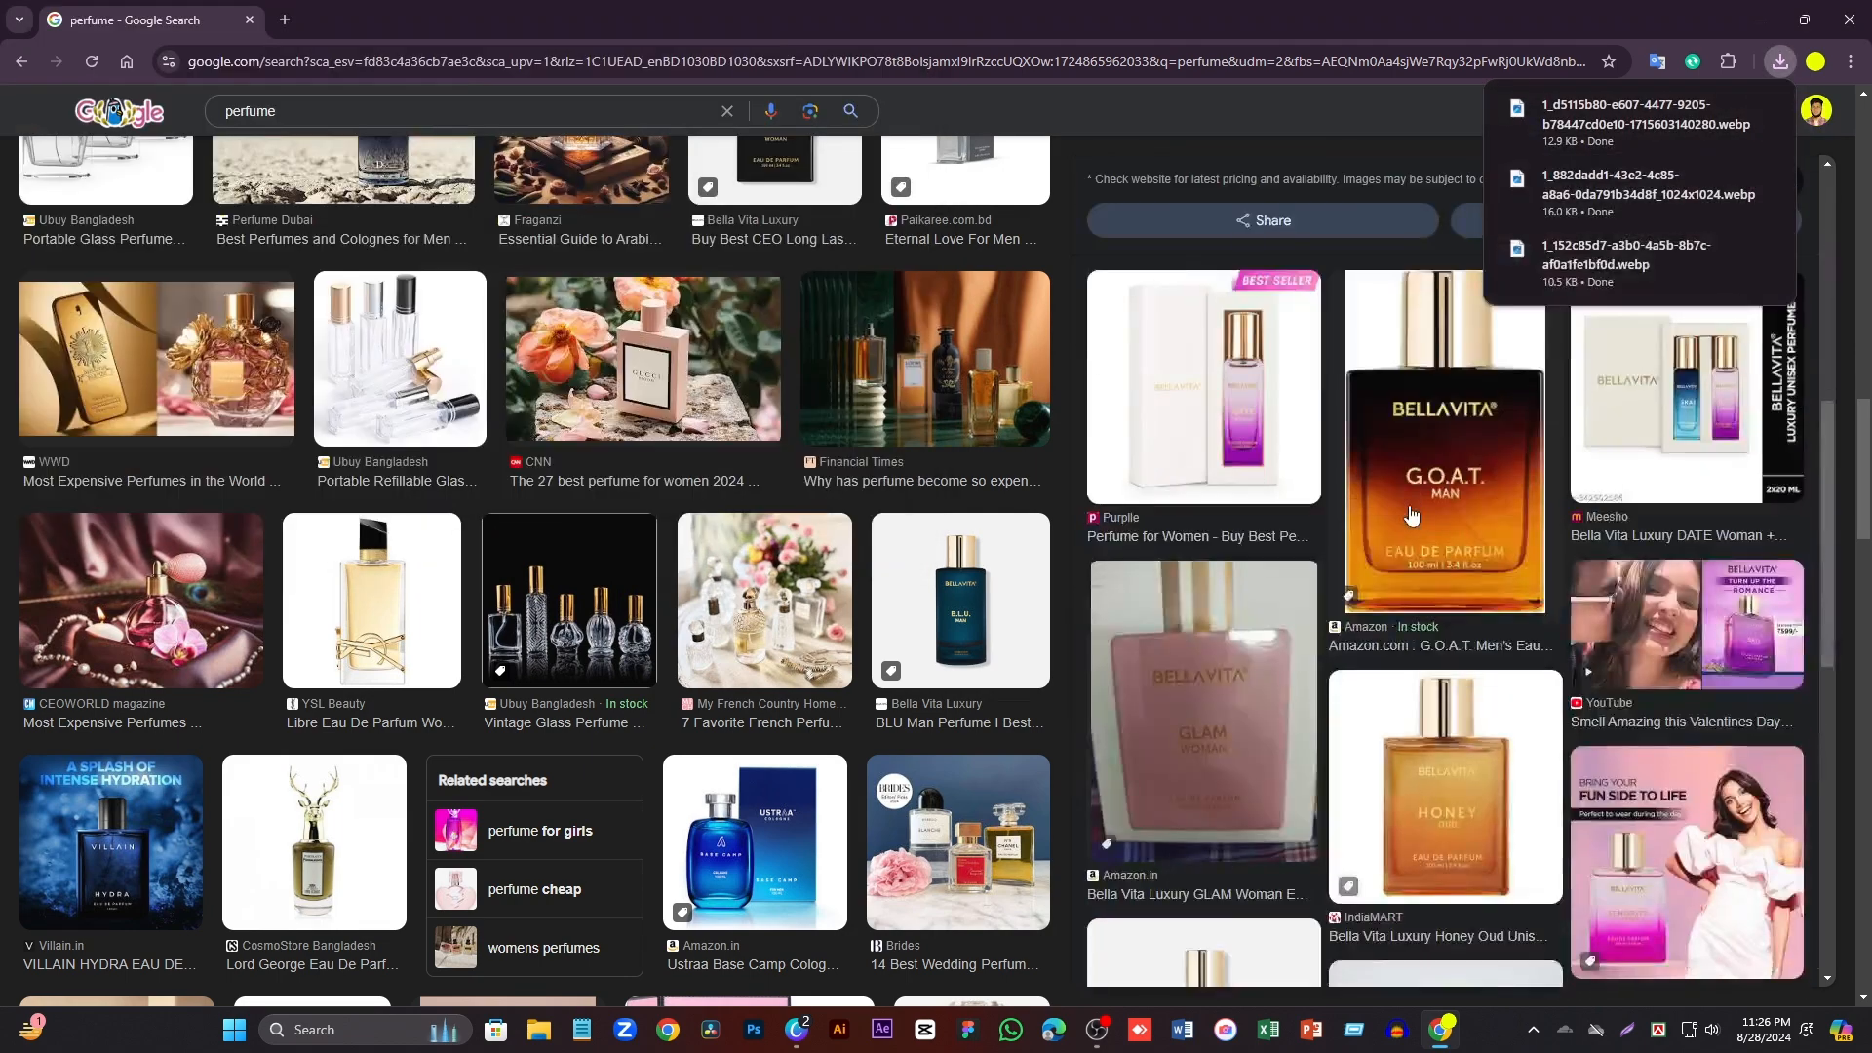
pyautogui.click(1457, 517)
pyautogui.rightClick(1456, 518)
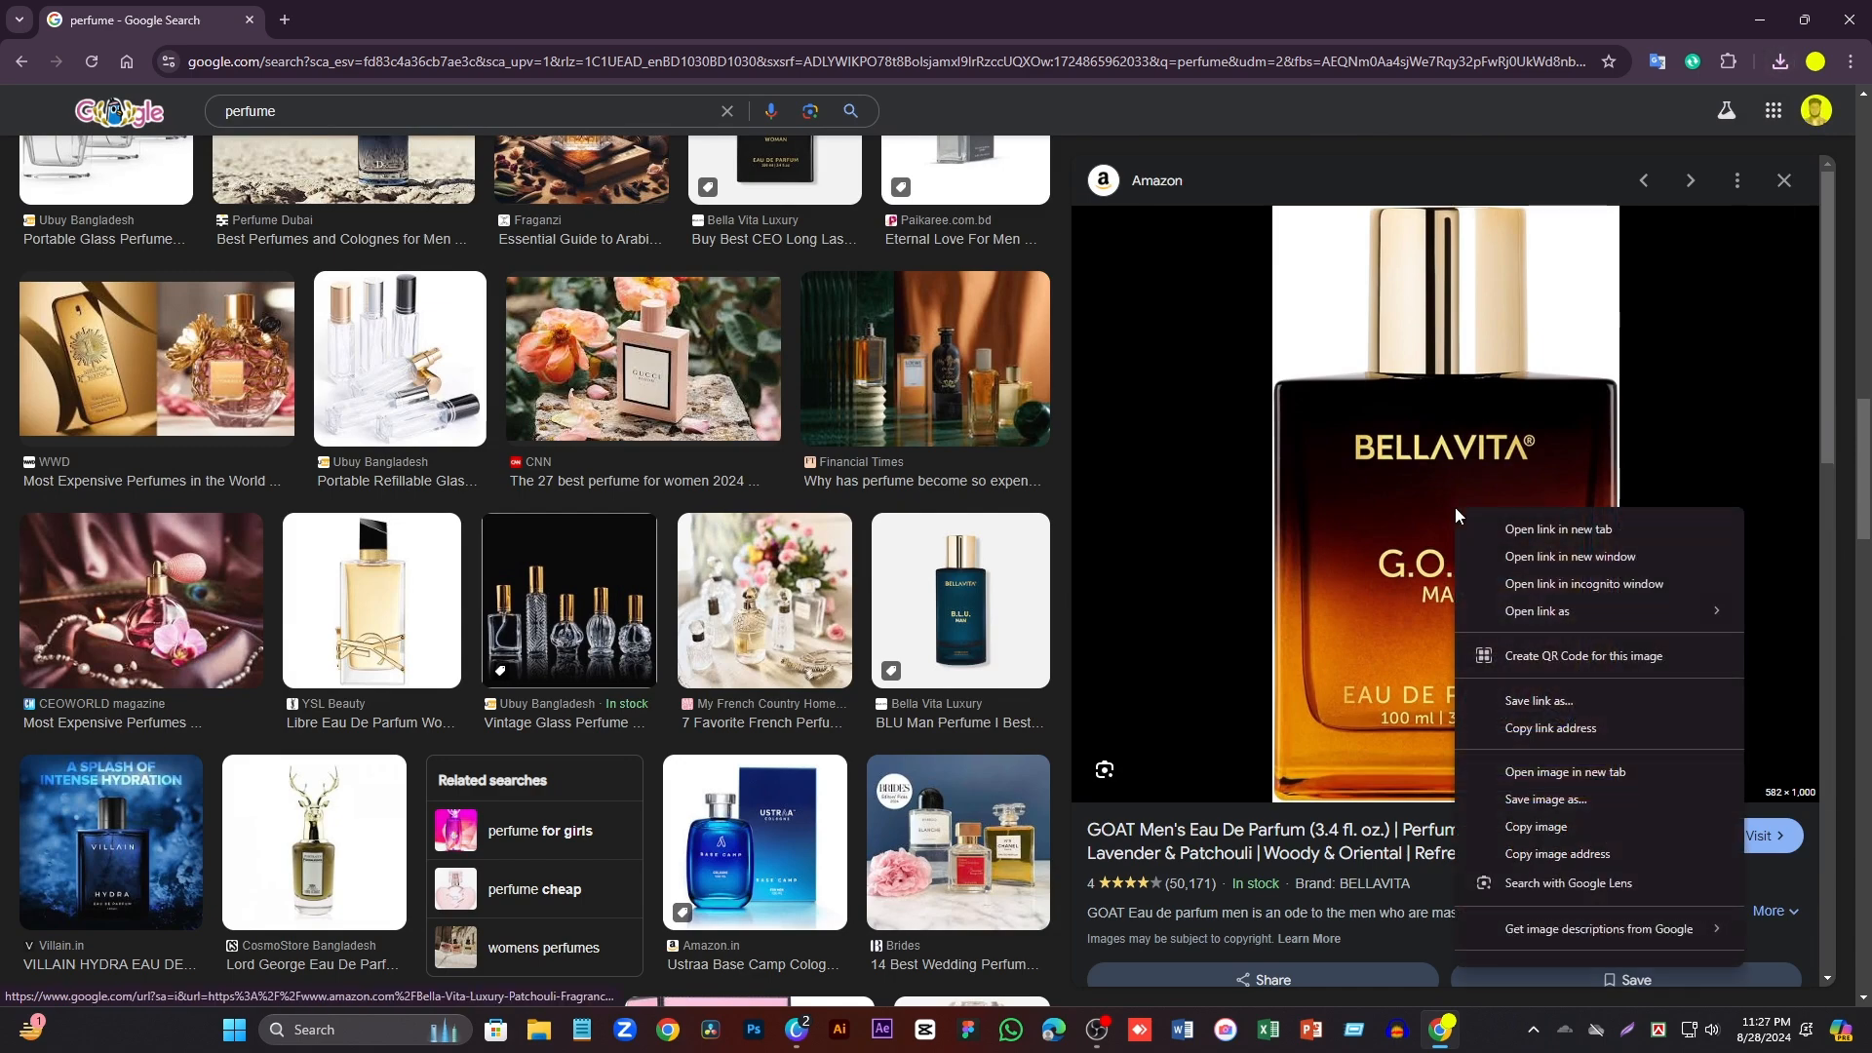
pyautogui.click(1542, 808)
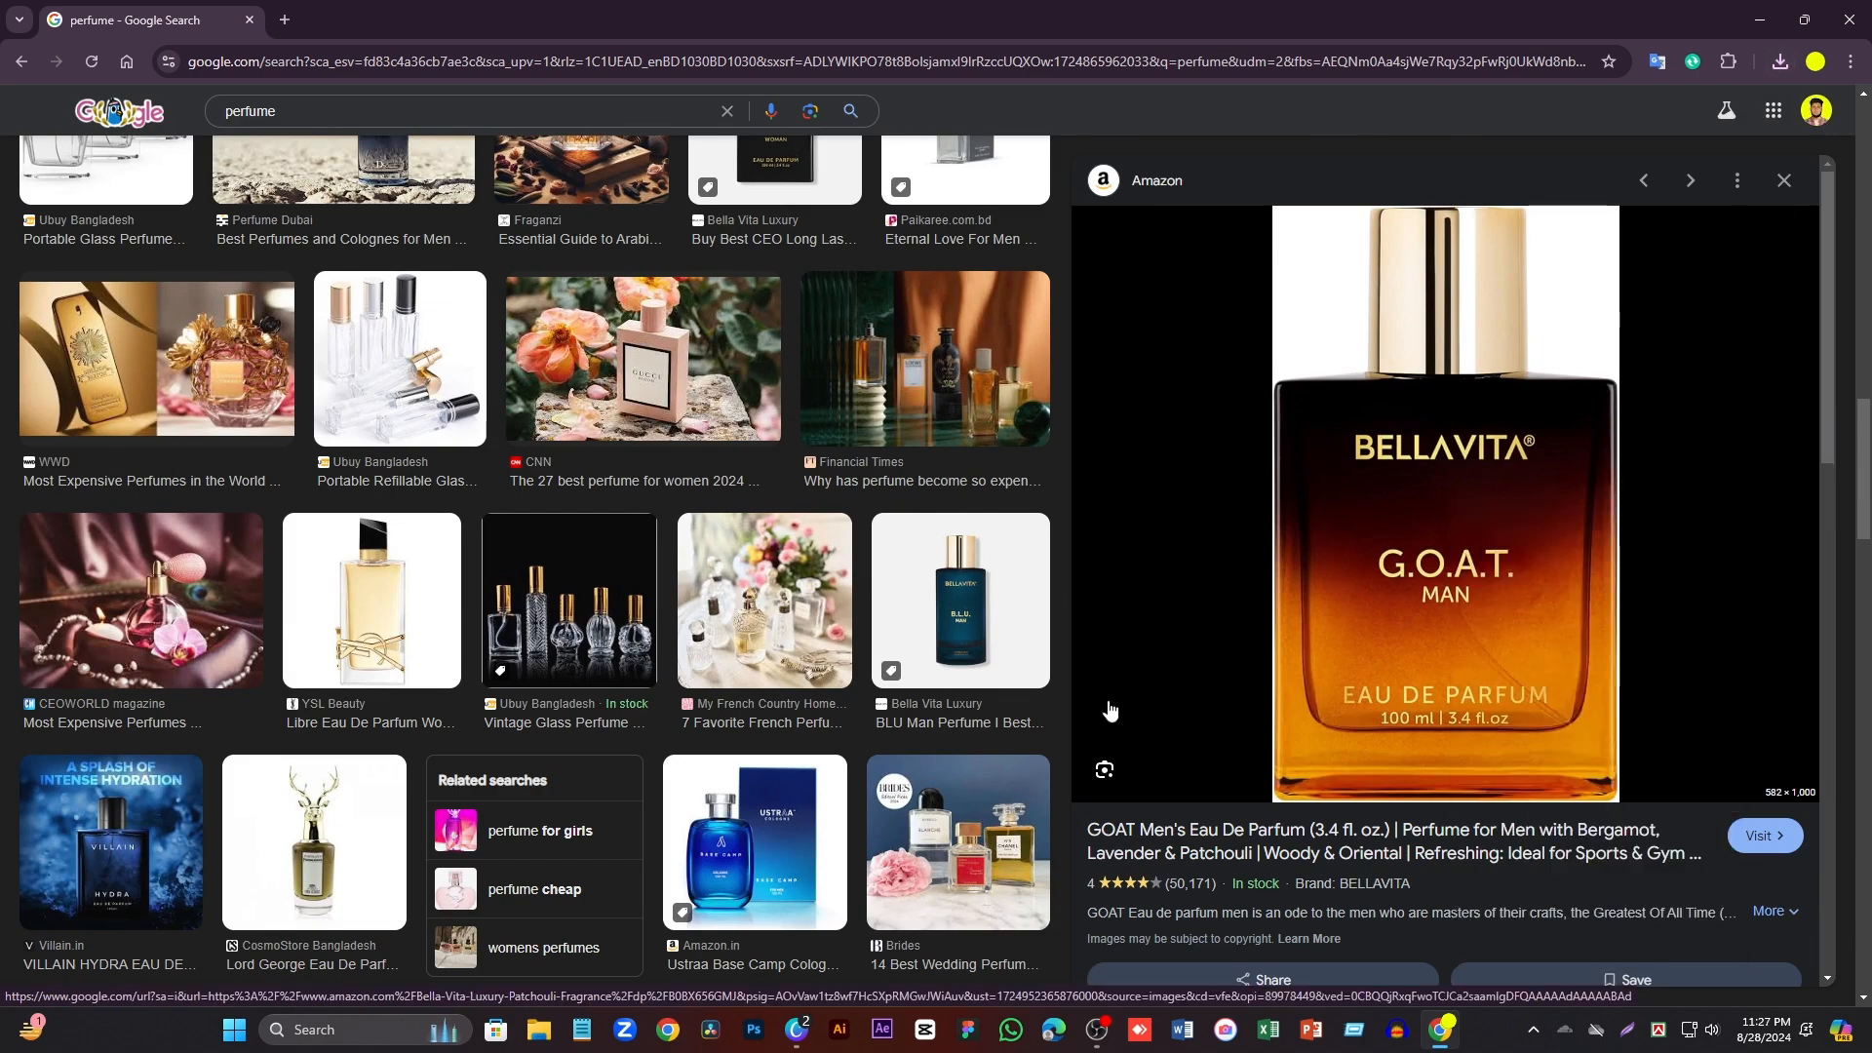
pyautogui.click(767, 495)
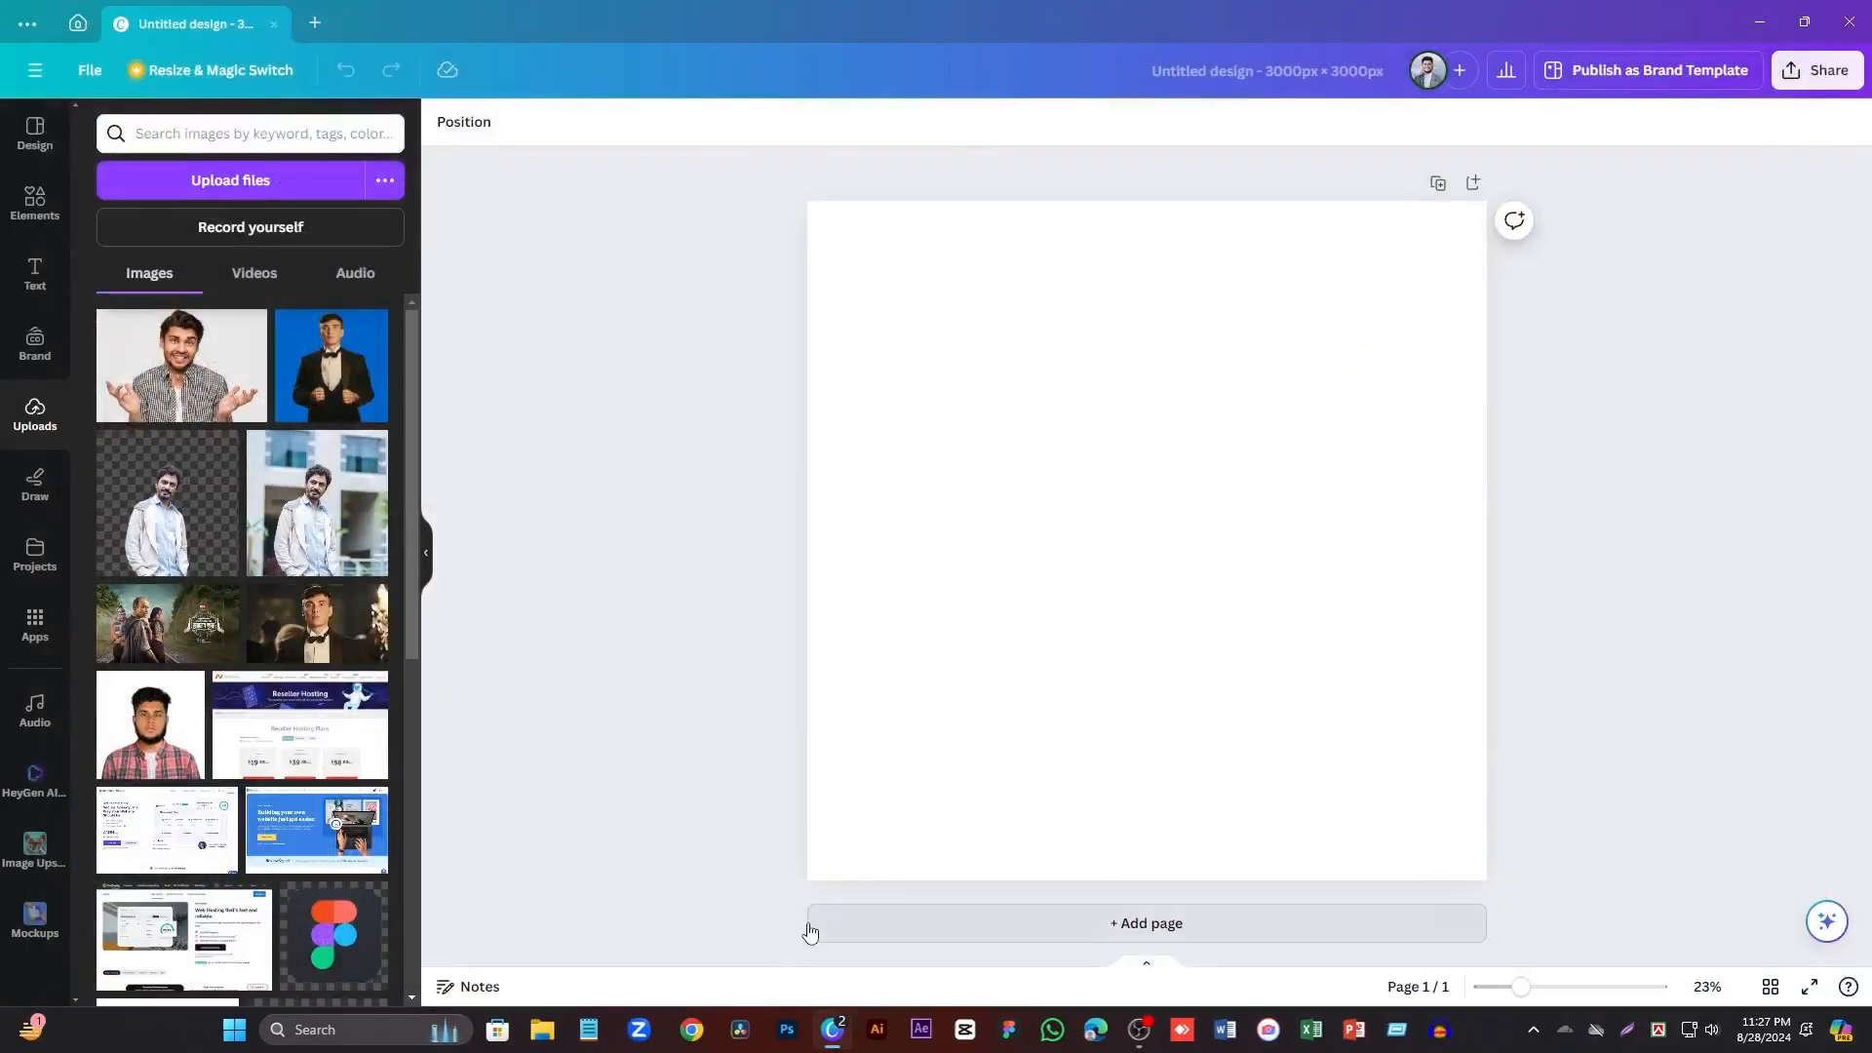
# - Switch to Canva and upload the four saved perfume images from the Downloads folder
pyautogui.click(244, 185)
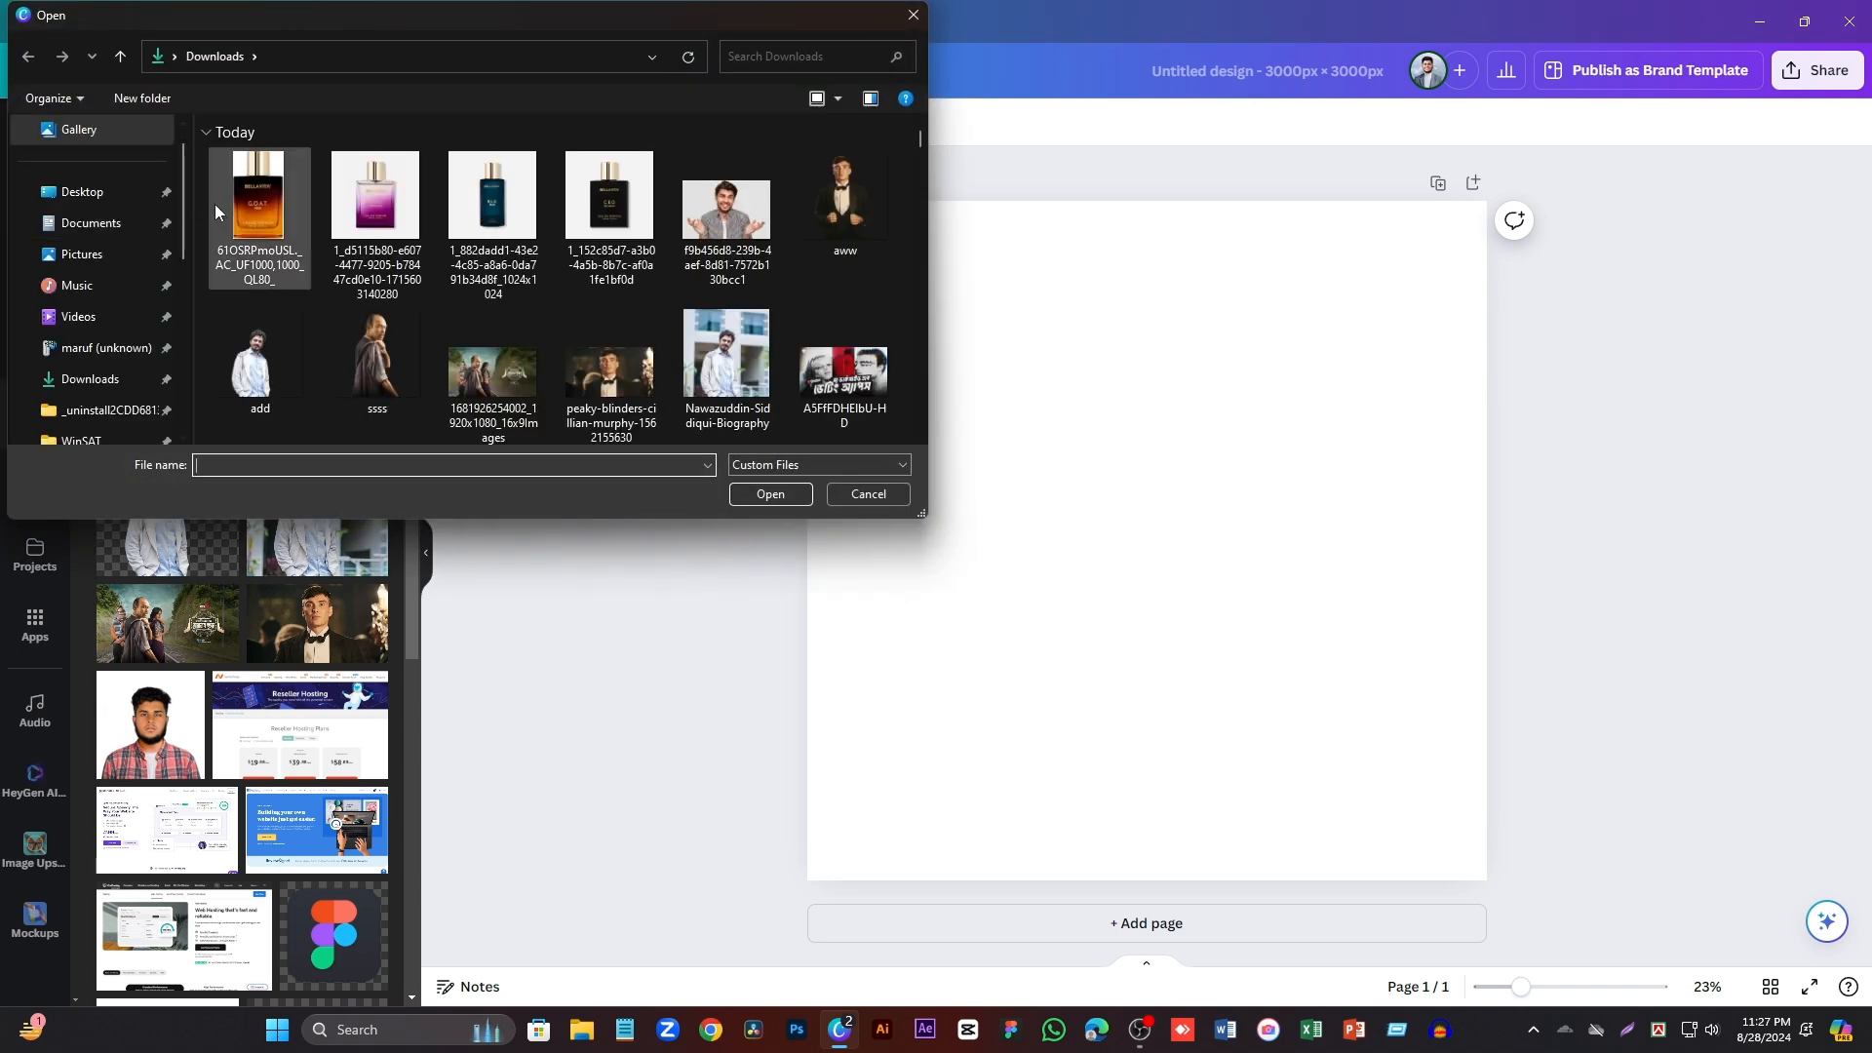
pyautogui.click(214, 202)
pyautogui.keyDown('shift'); pyautogui.click(610, 214); pyautogui.keyUp('shift')
pyautogui.click(772, 493)
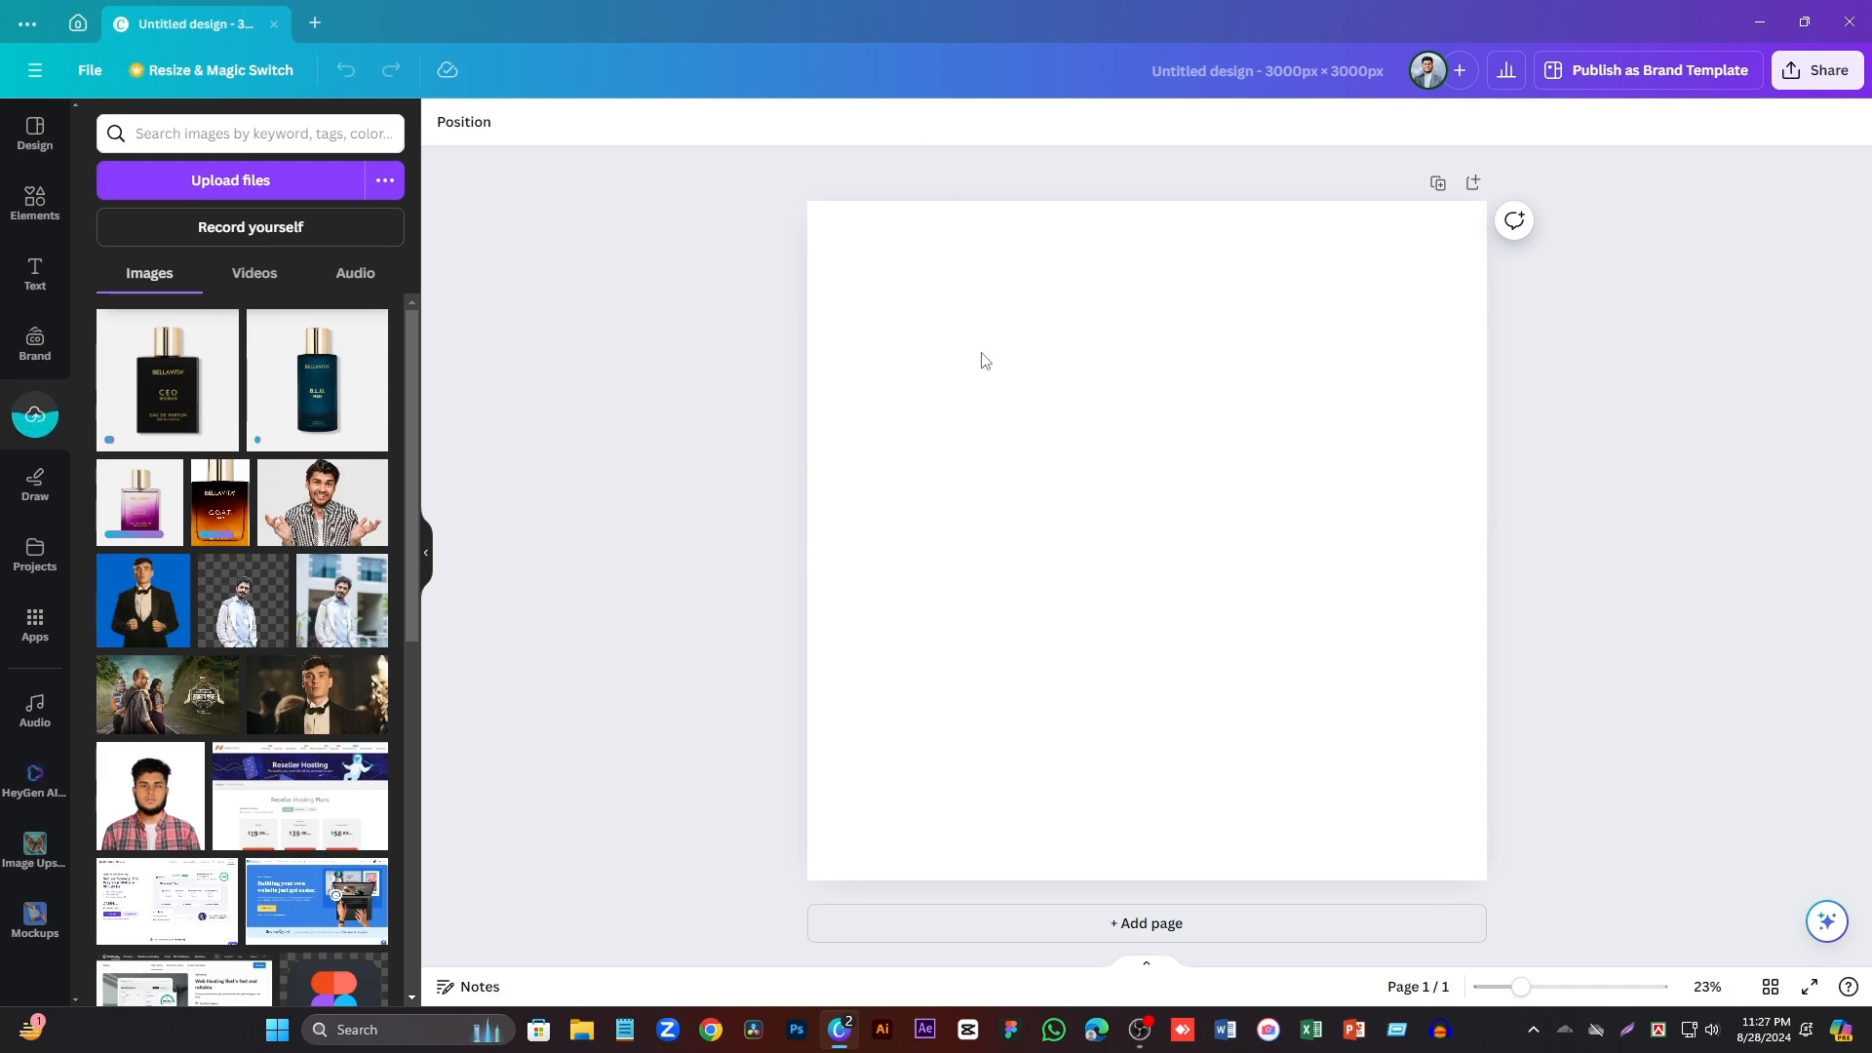
# - Set the blank page's background to the bright green from the andozee brand colors
pyautogui.click(955, 407)
pyautogui.click(445, 121)
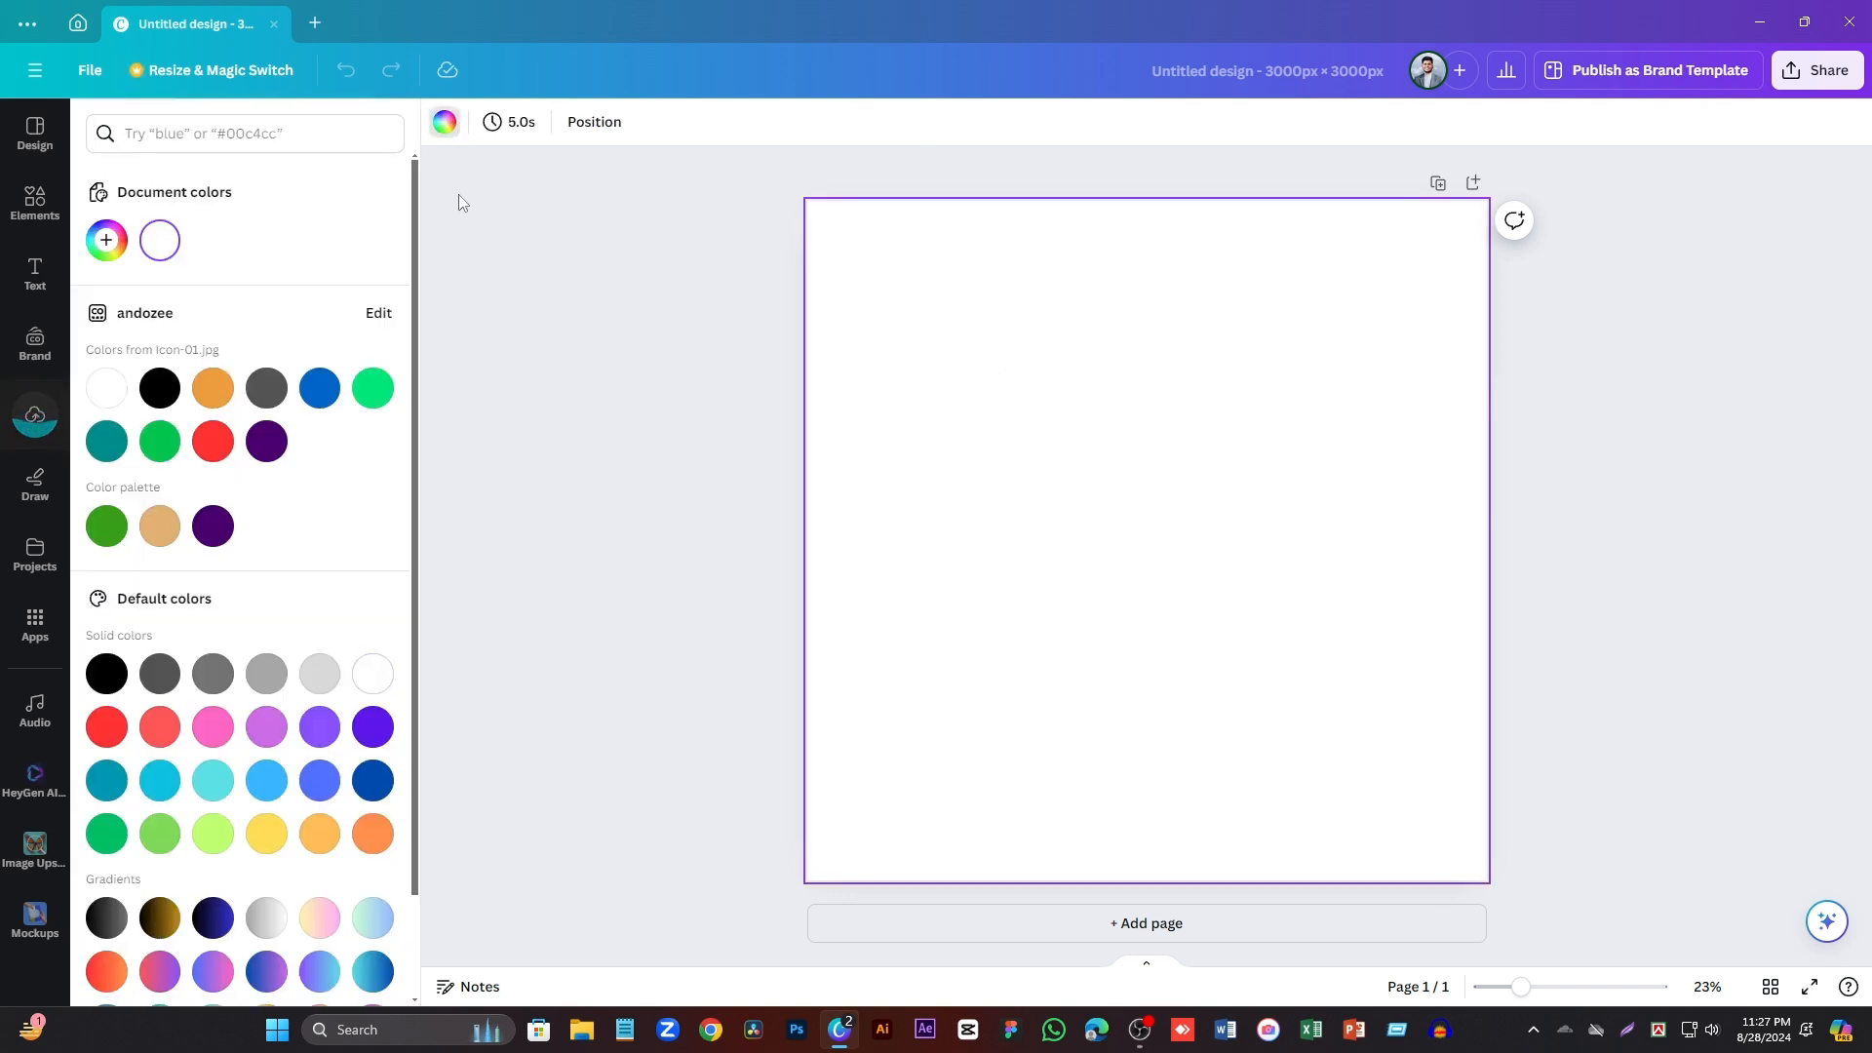
pyautogui.click(373, 394)
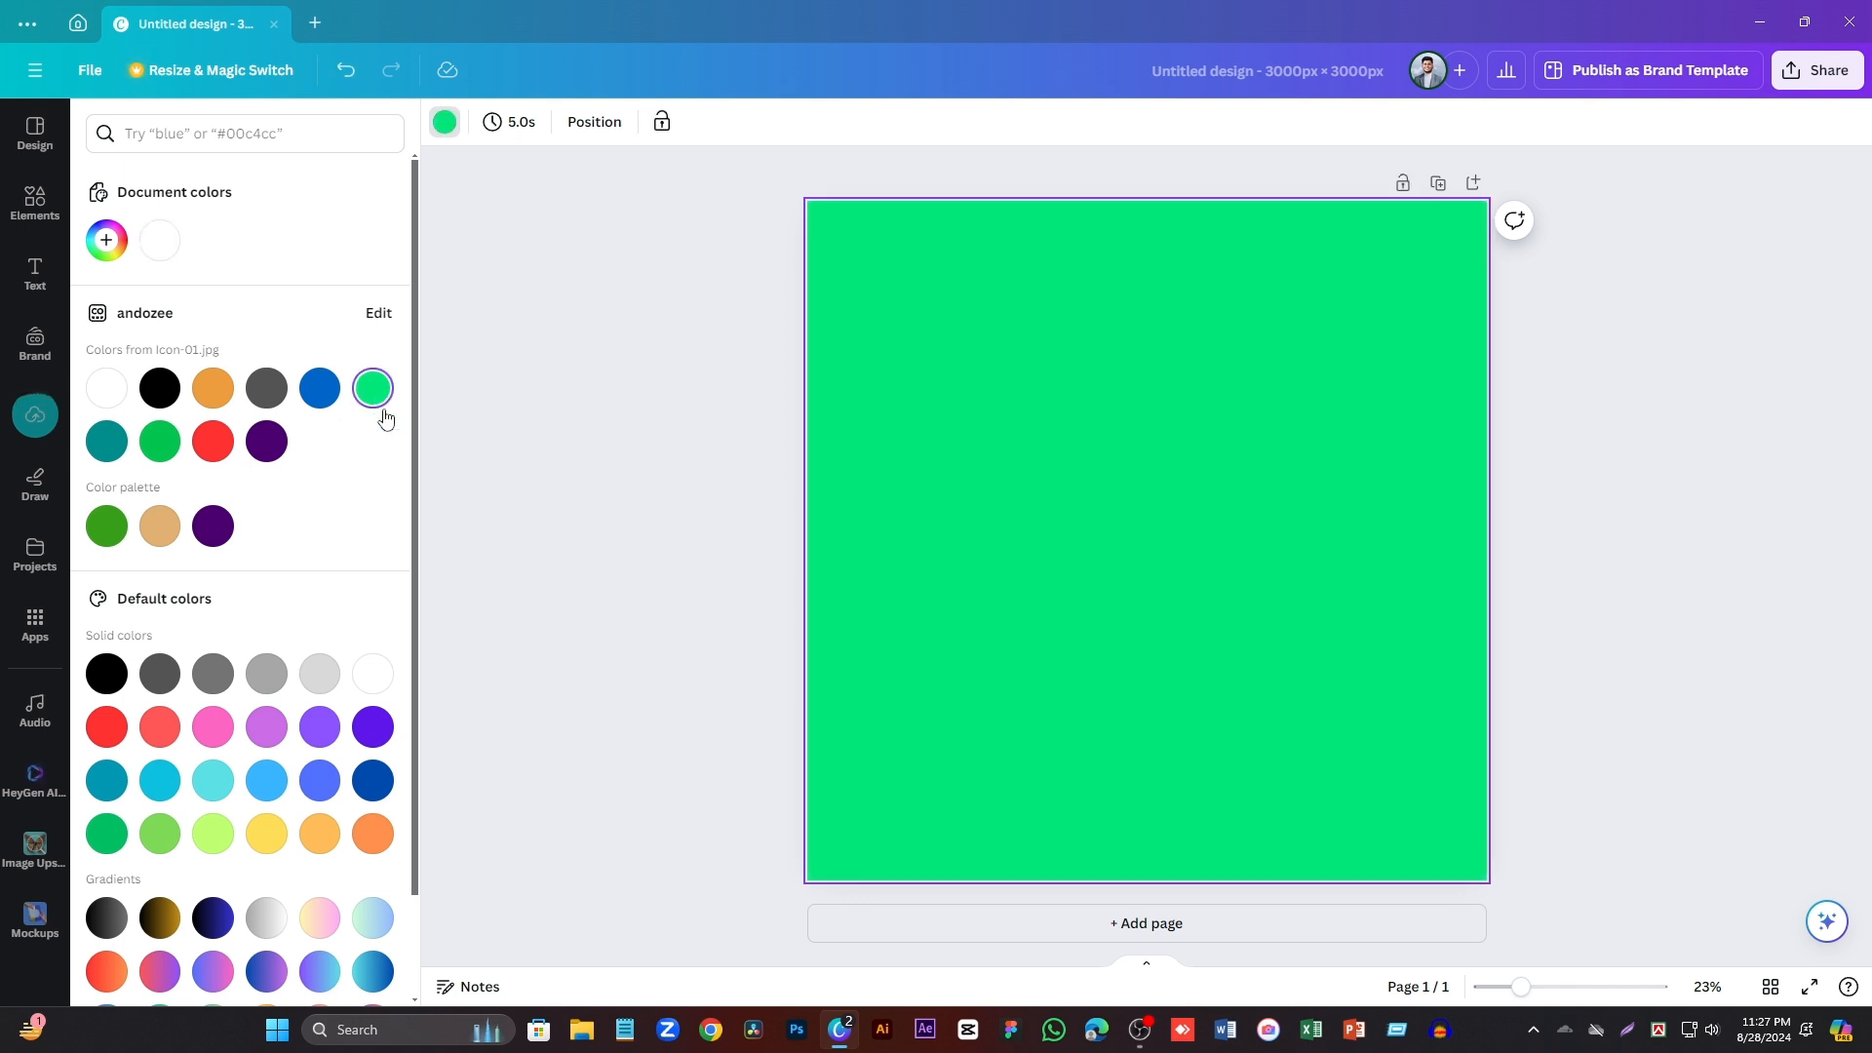
pyautogui.click(563, 459)
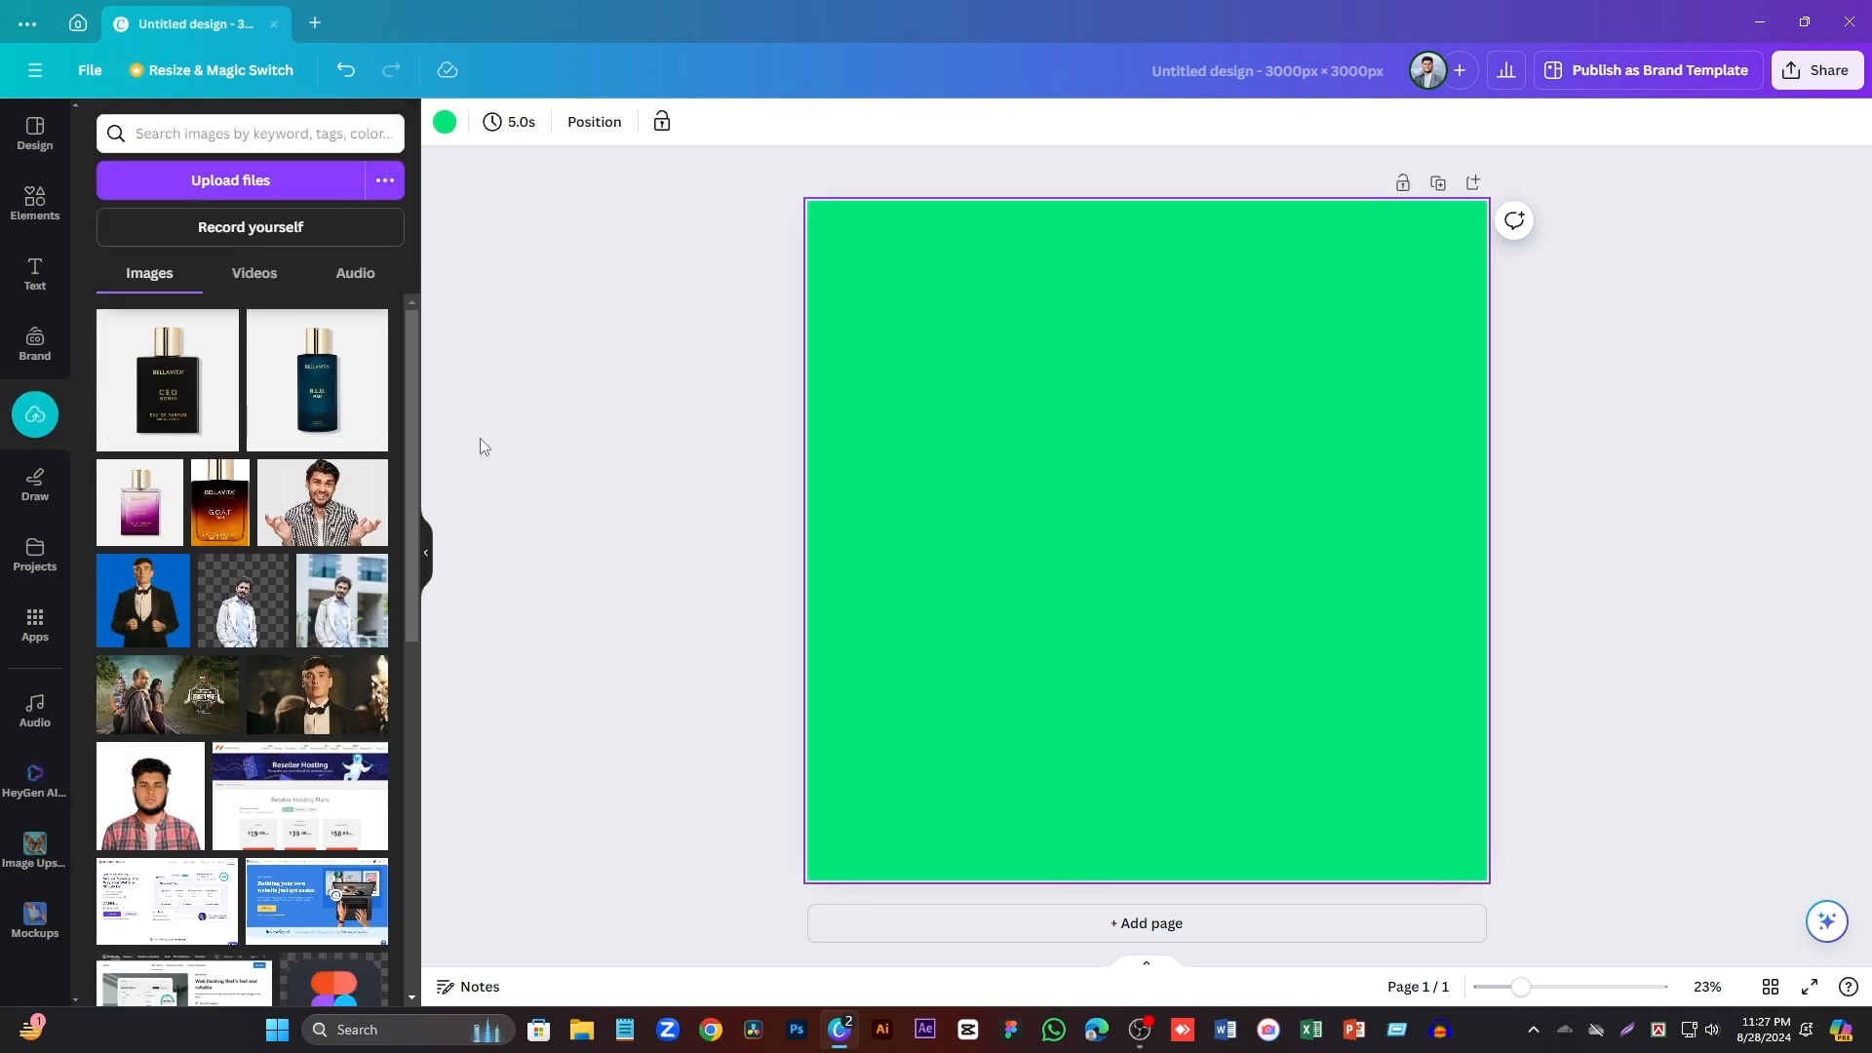
# - Add the uploaded CEO Woman perfume image to the page and remove its background with BG Remover
pyautogui.click(184, 403)
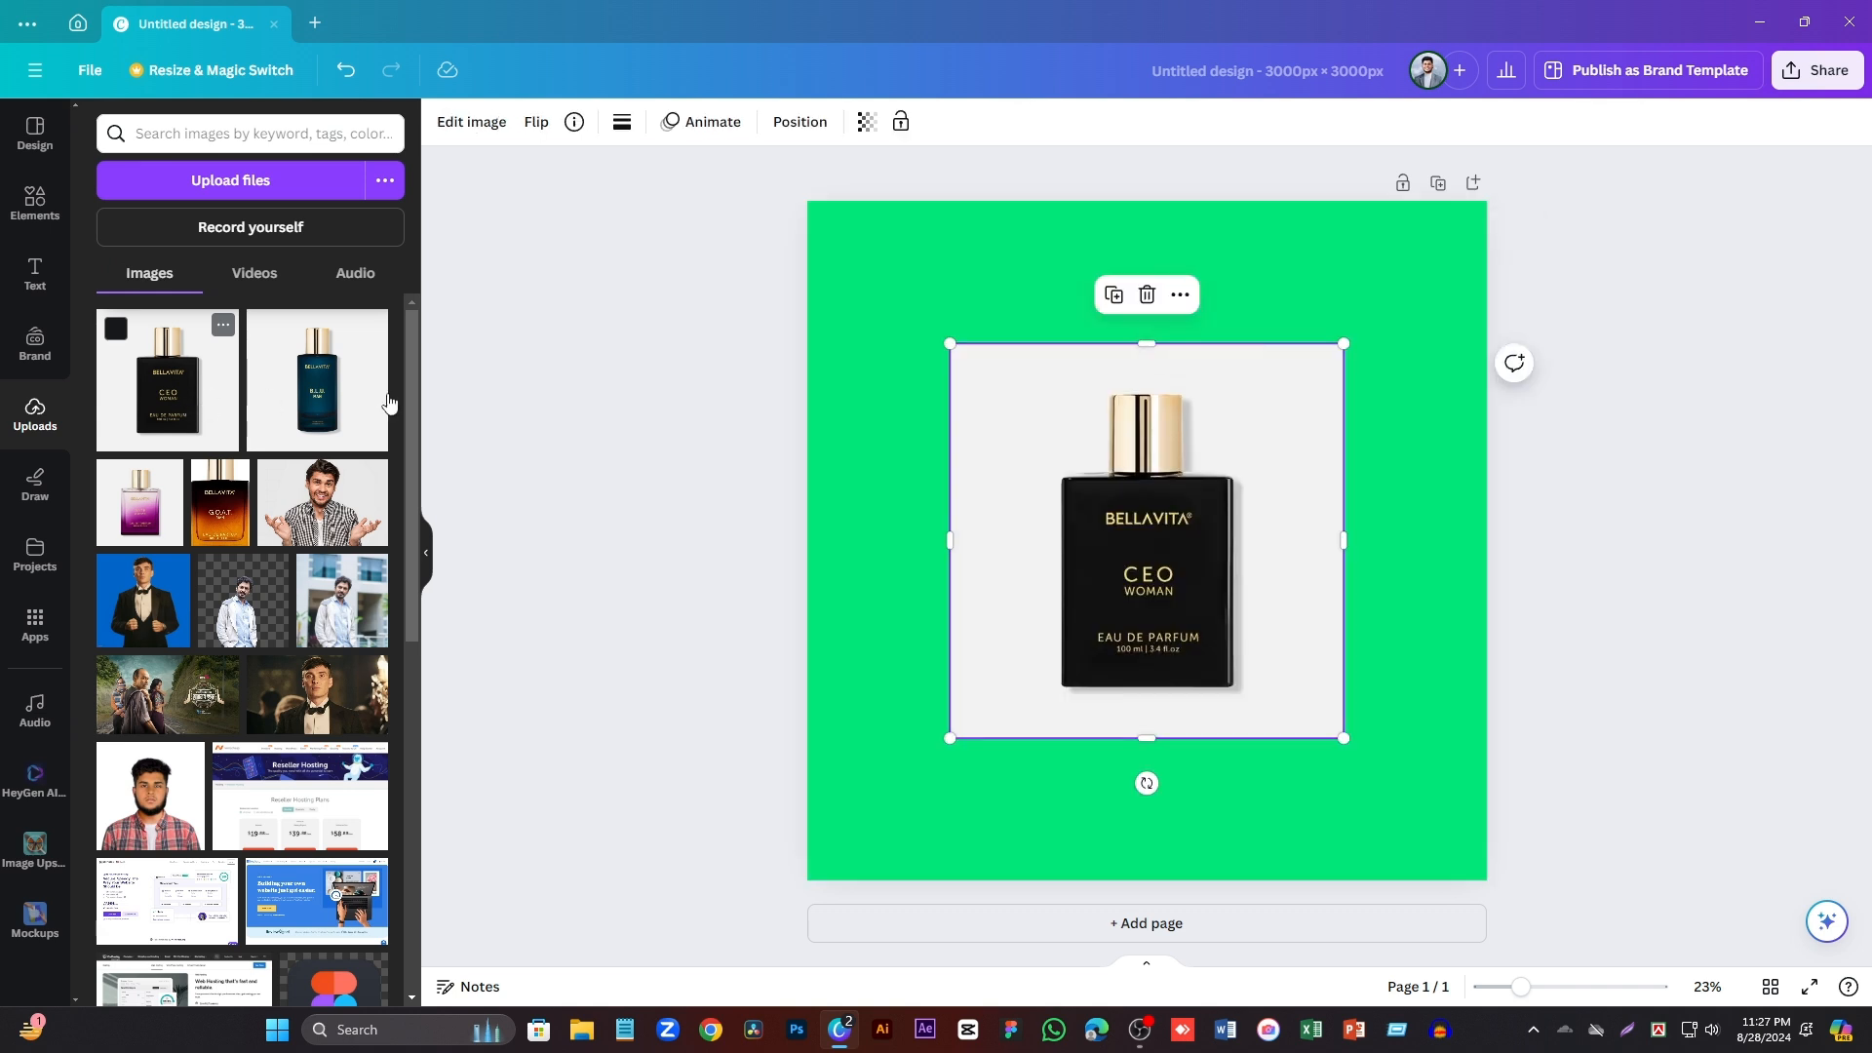
pyautogui.click(471, 122)
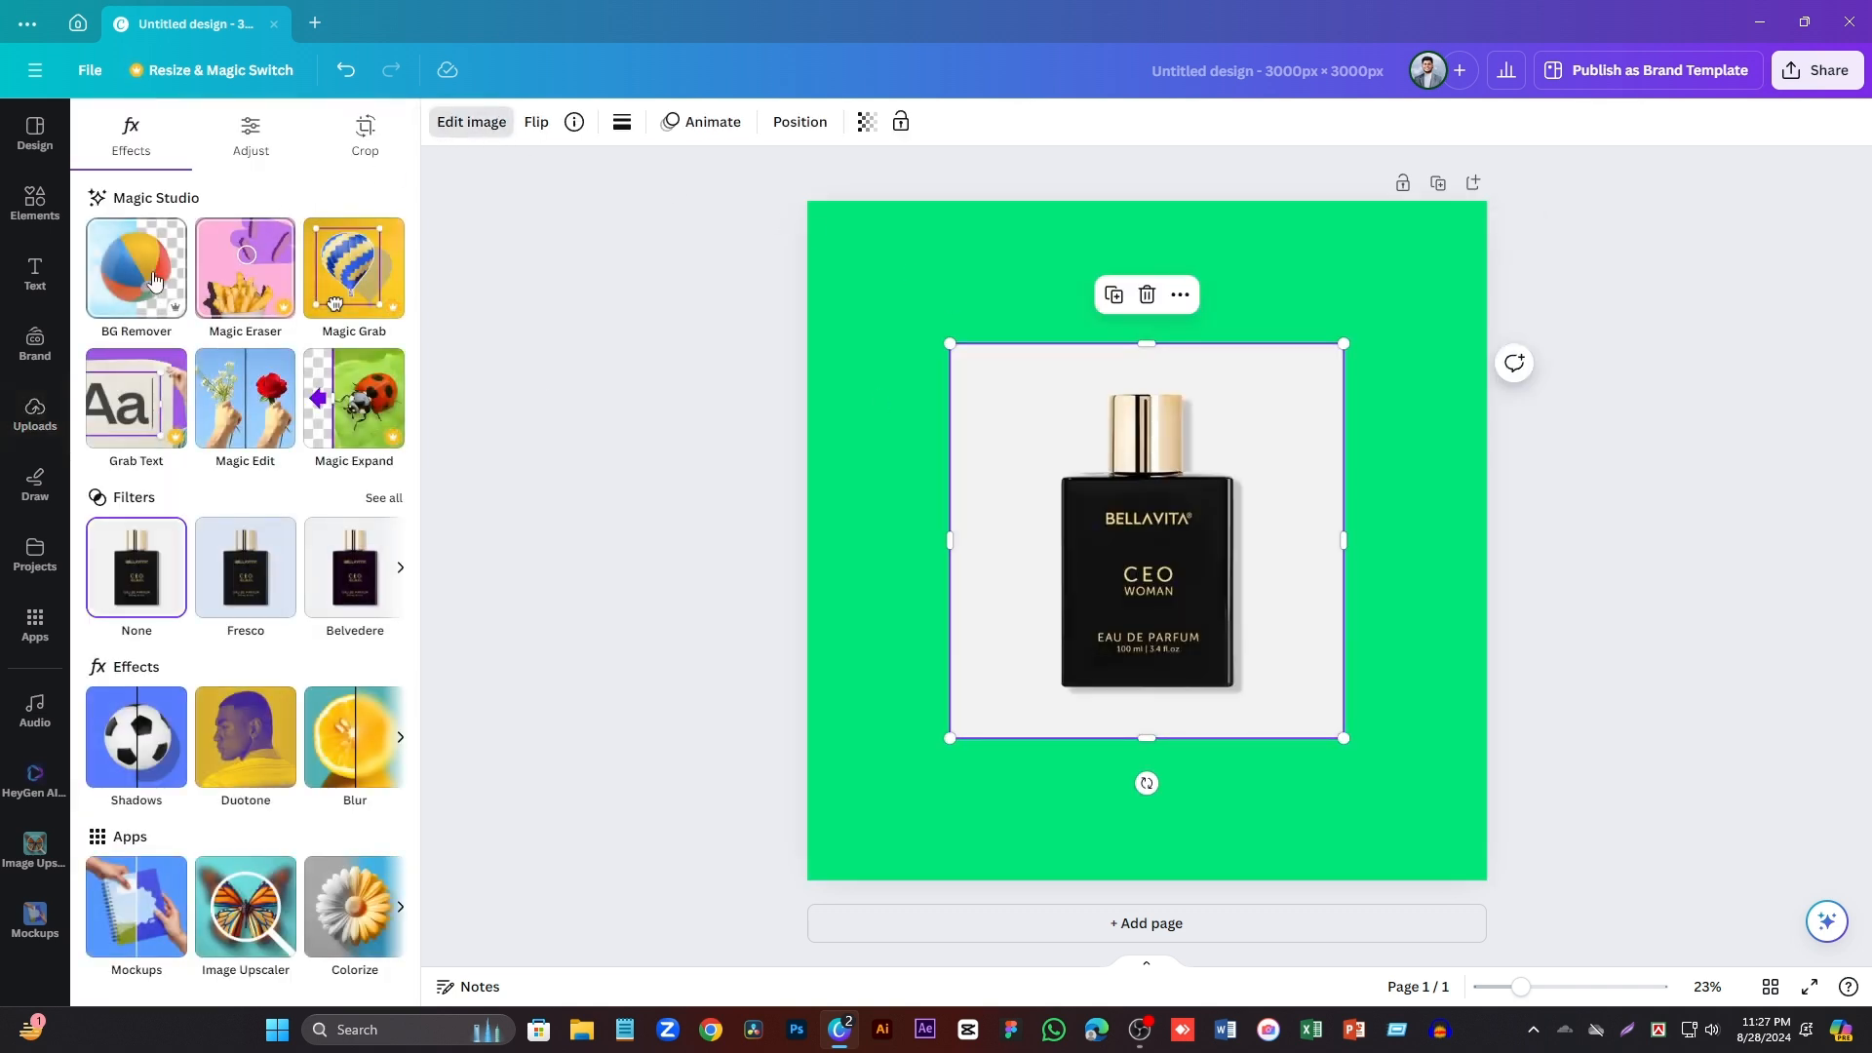
pyautogui.click(137, 268)
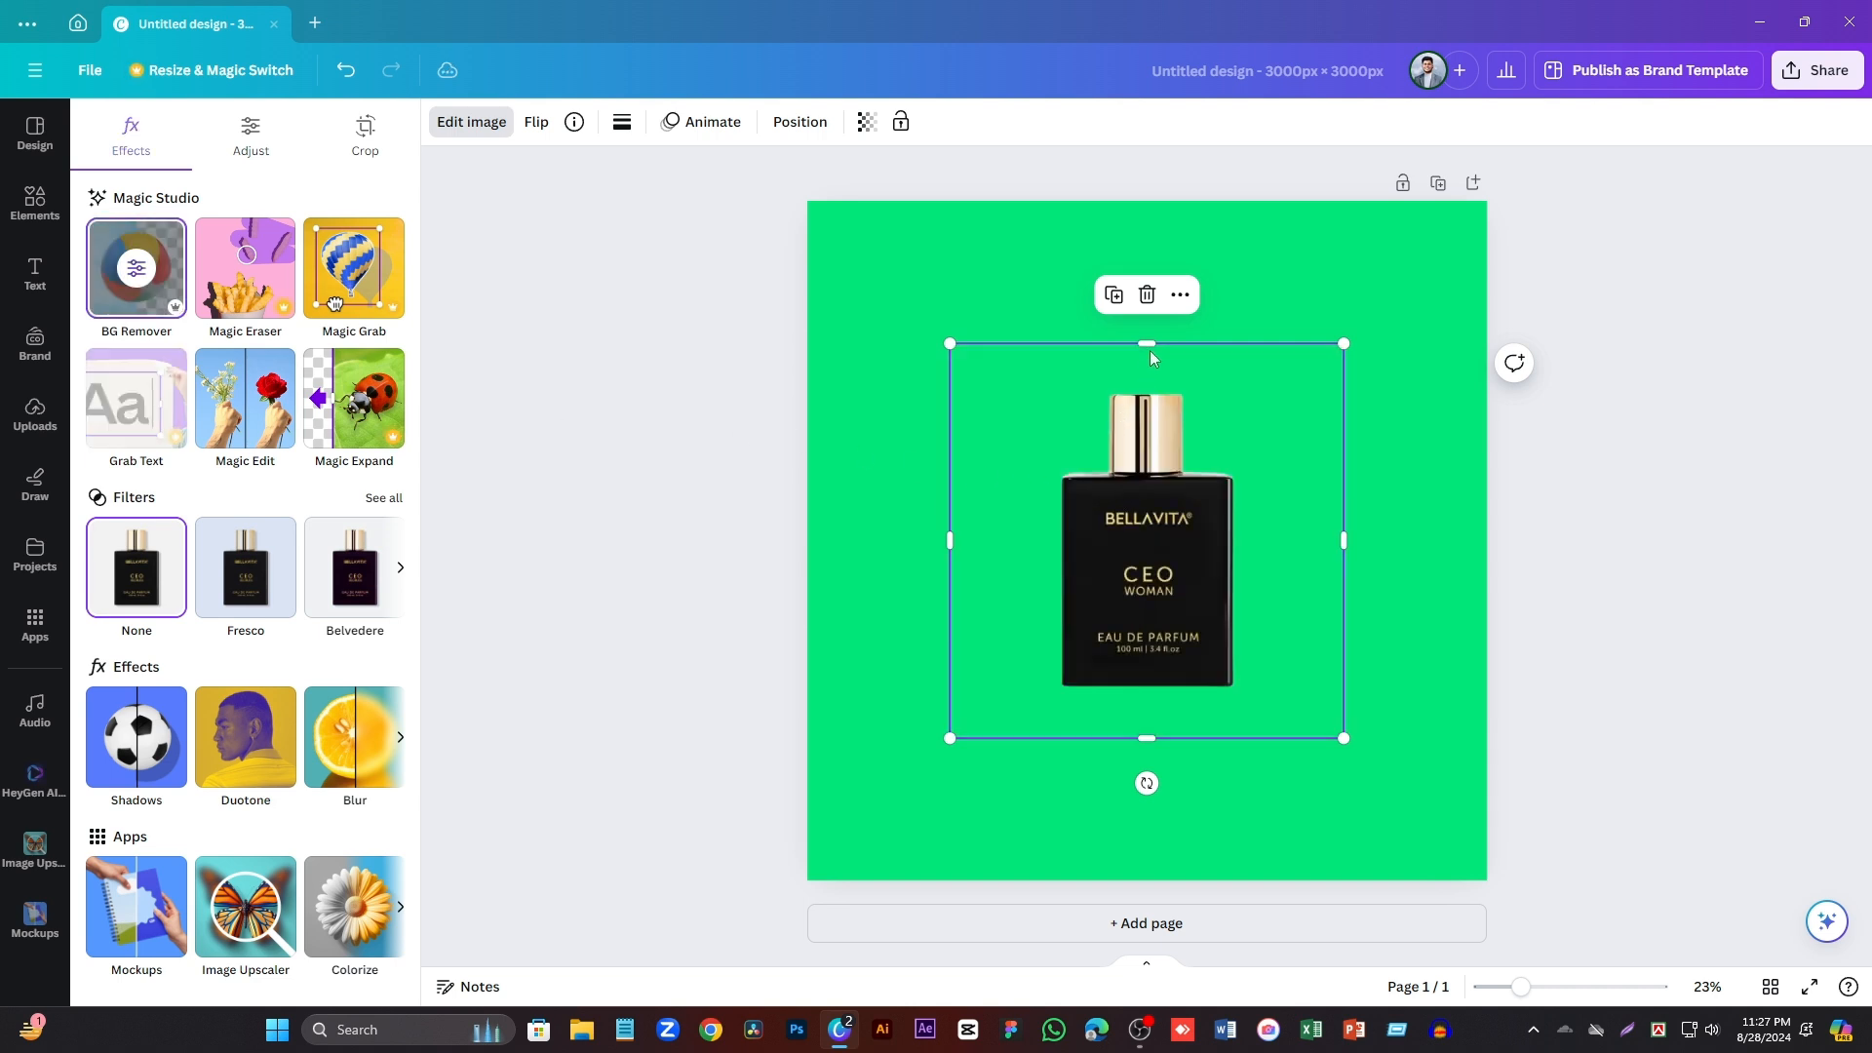
# - Crop all four sides of the CEO Woman image slightly inward toward the bottle
pyautogui.moveTo(1147, 347); pyautogui.dragTo(1146, 367)
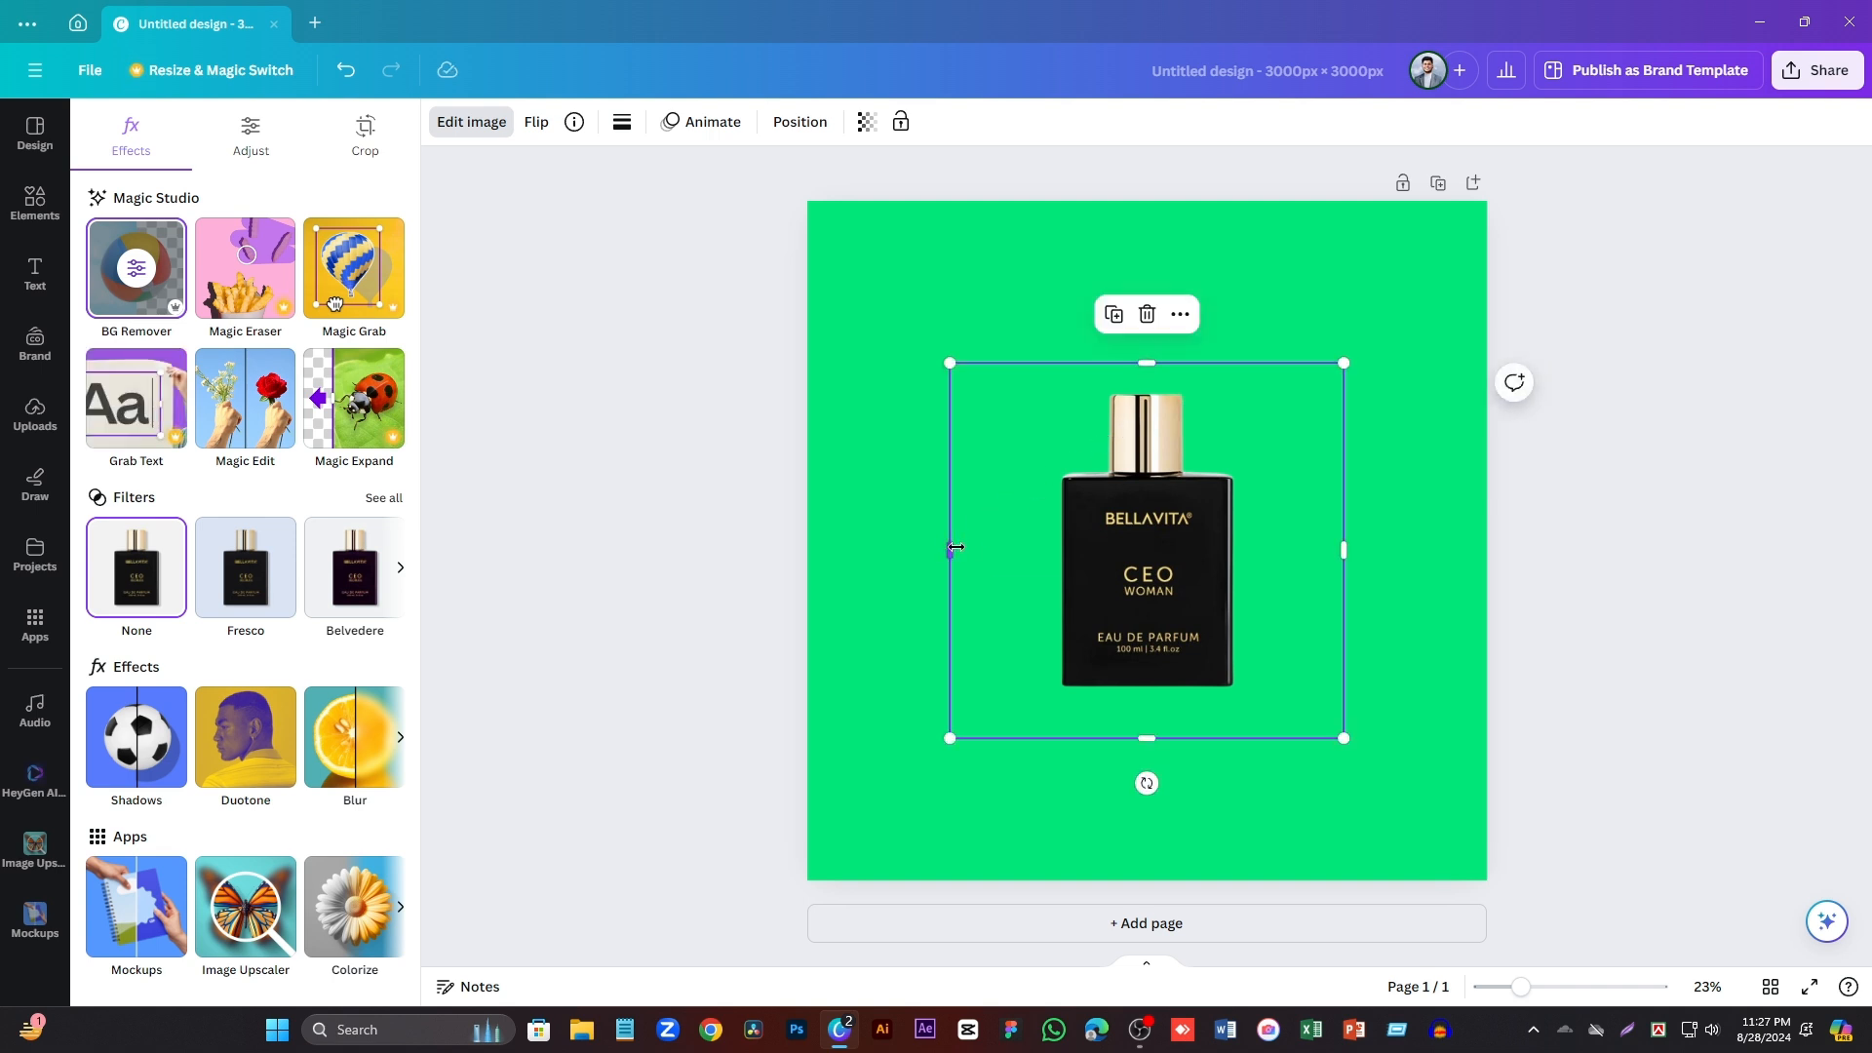
pyautogui.moveTo(955, 547); pyautogui.dragTo(970, 548)
pyautogui.moveTo(1147, 738); pyautogui.dragTo(1146, 725)
pyautogui.moveTo(1341, 546); pyautogui.dragTo(1320, 544)
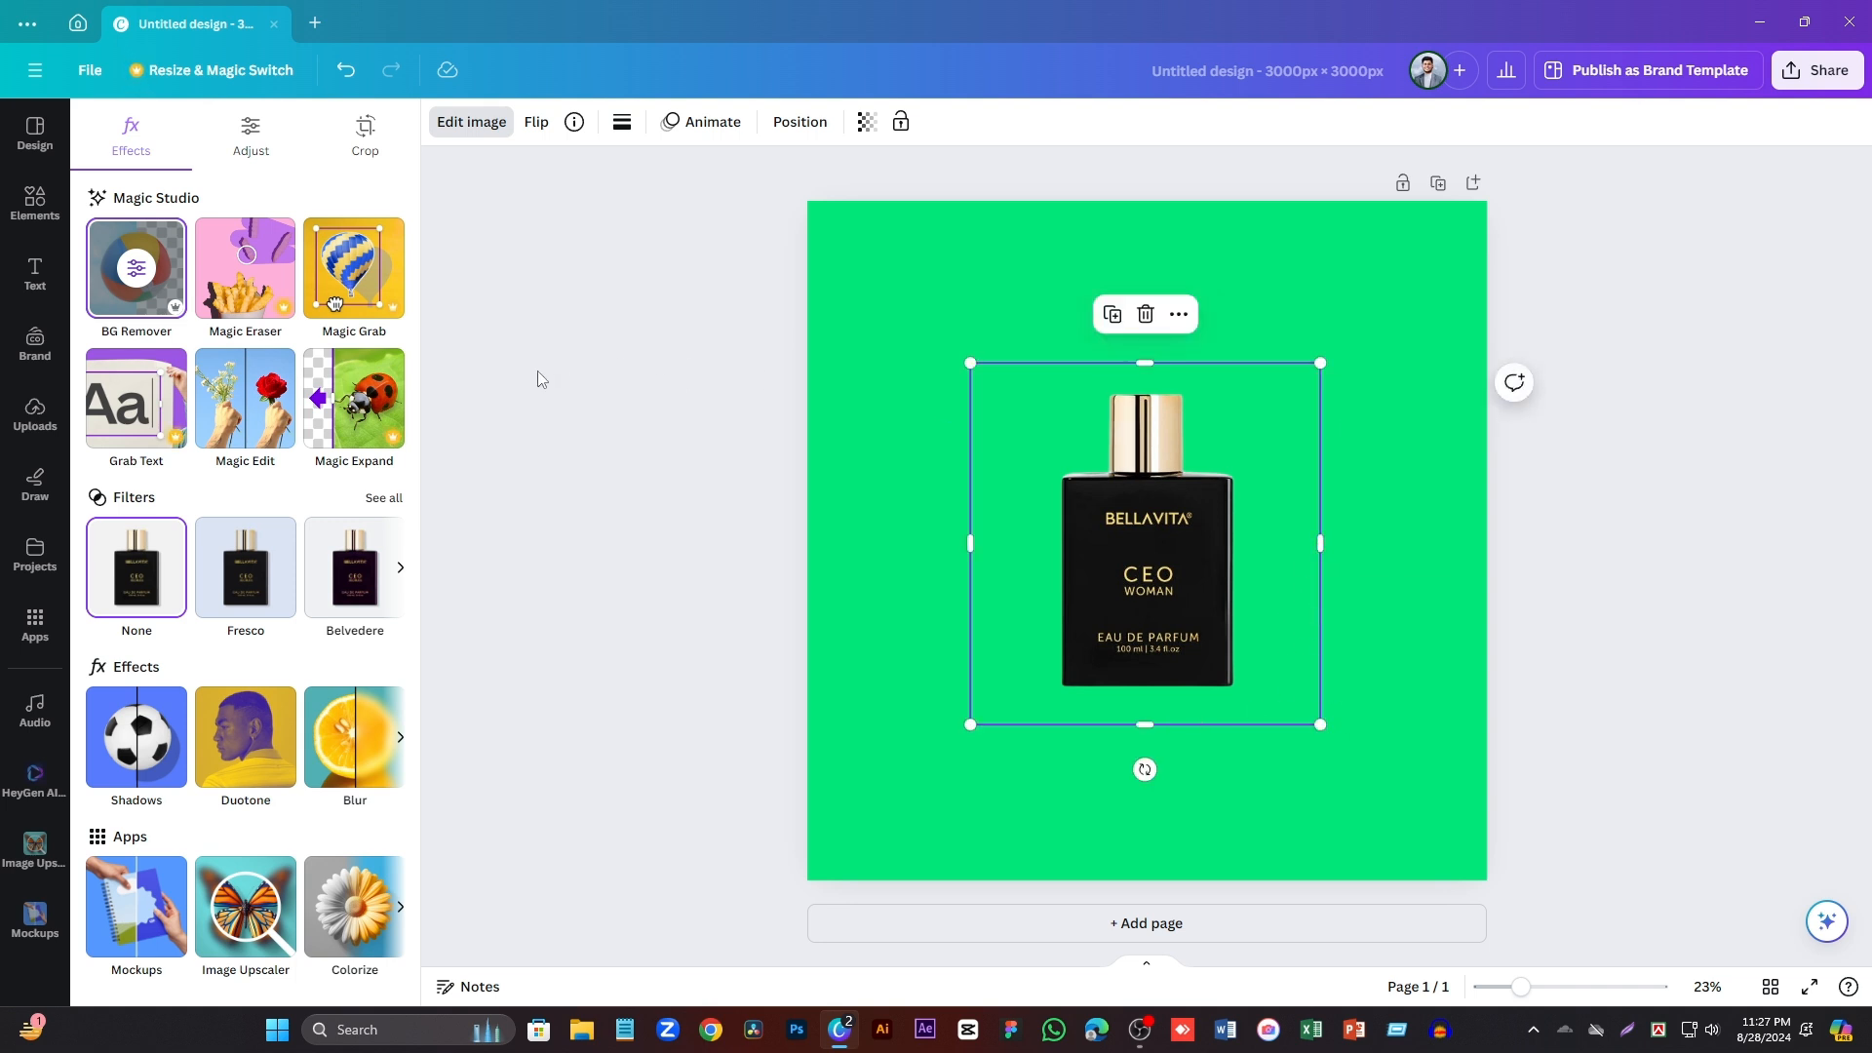
# - Add the uploaded B.L.U. Man perfume image to the page and remove its background with BG Remover
pyautogui.click(35, 415)
pyautogui.click(317, 398)
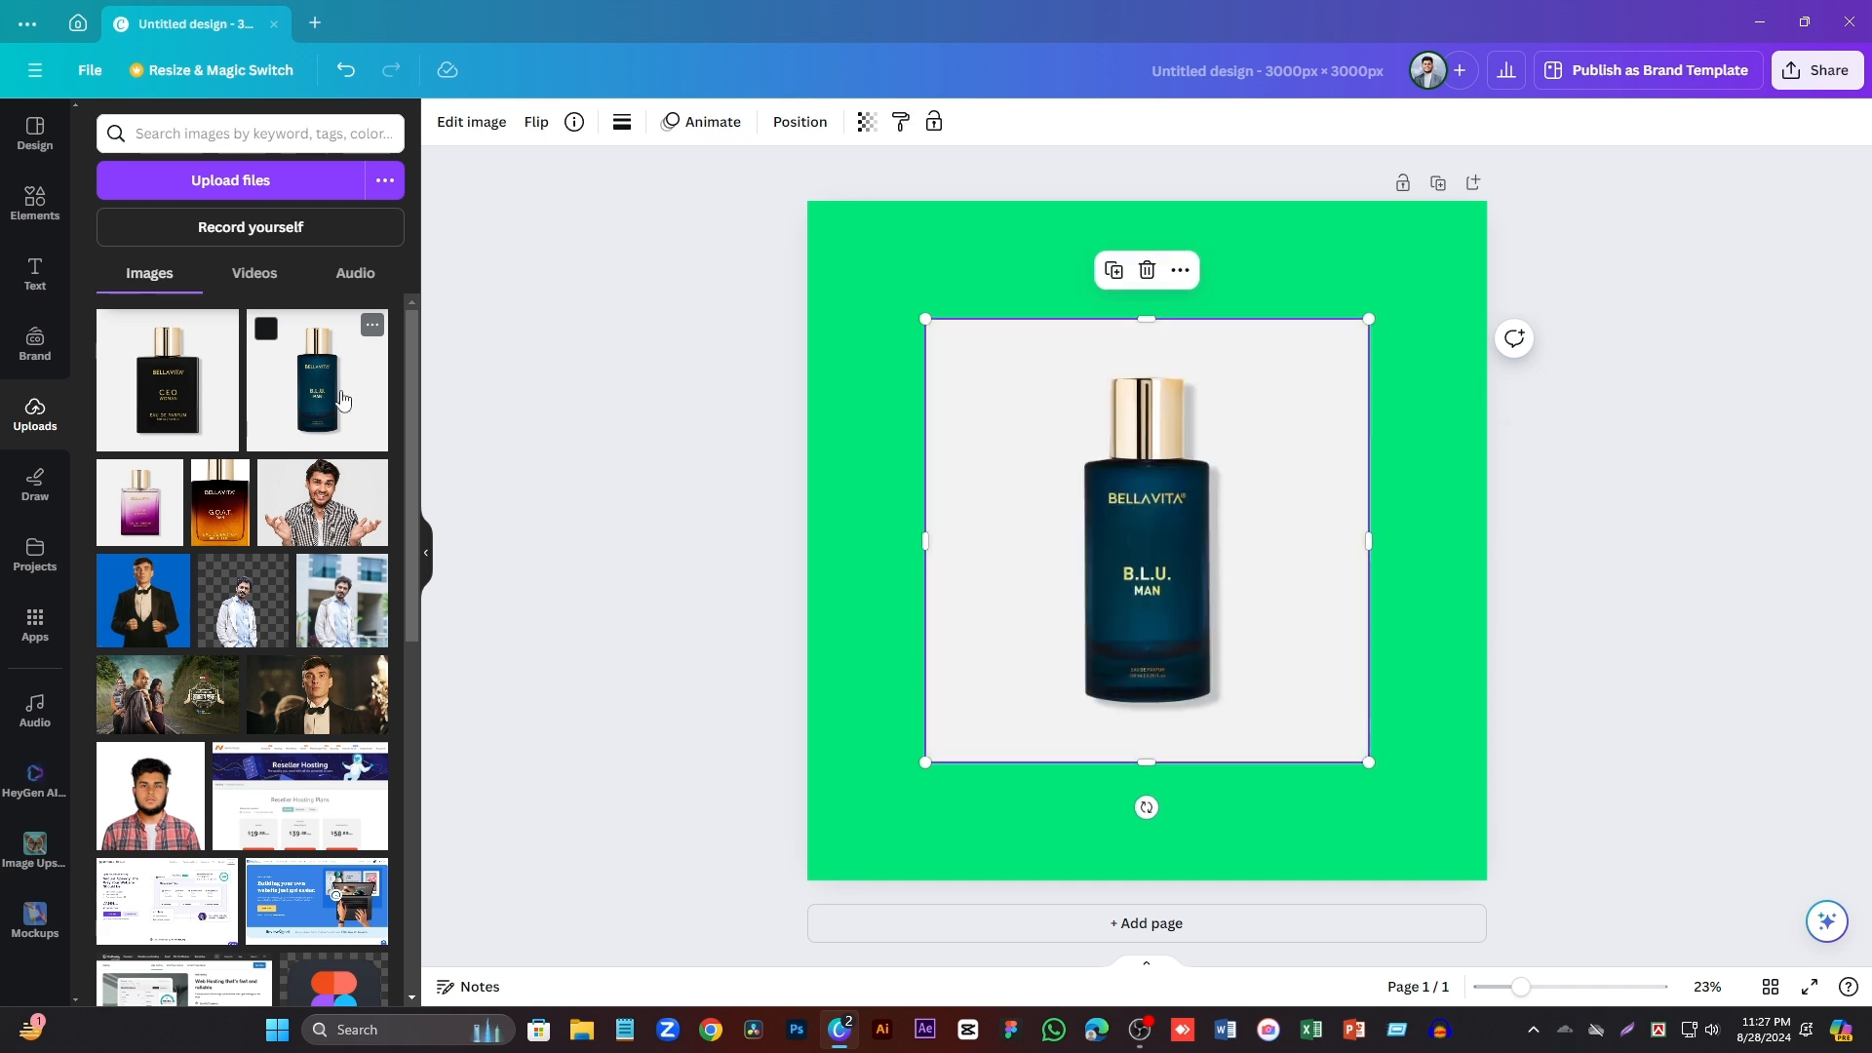
pyautogui.click(465, 135)
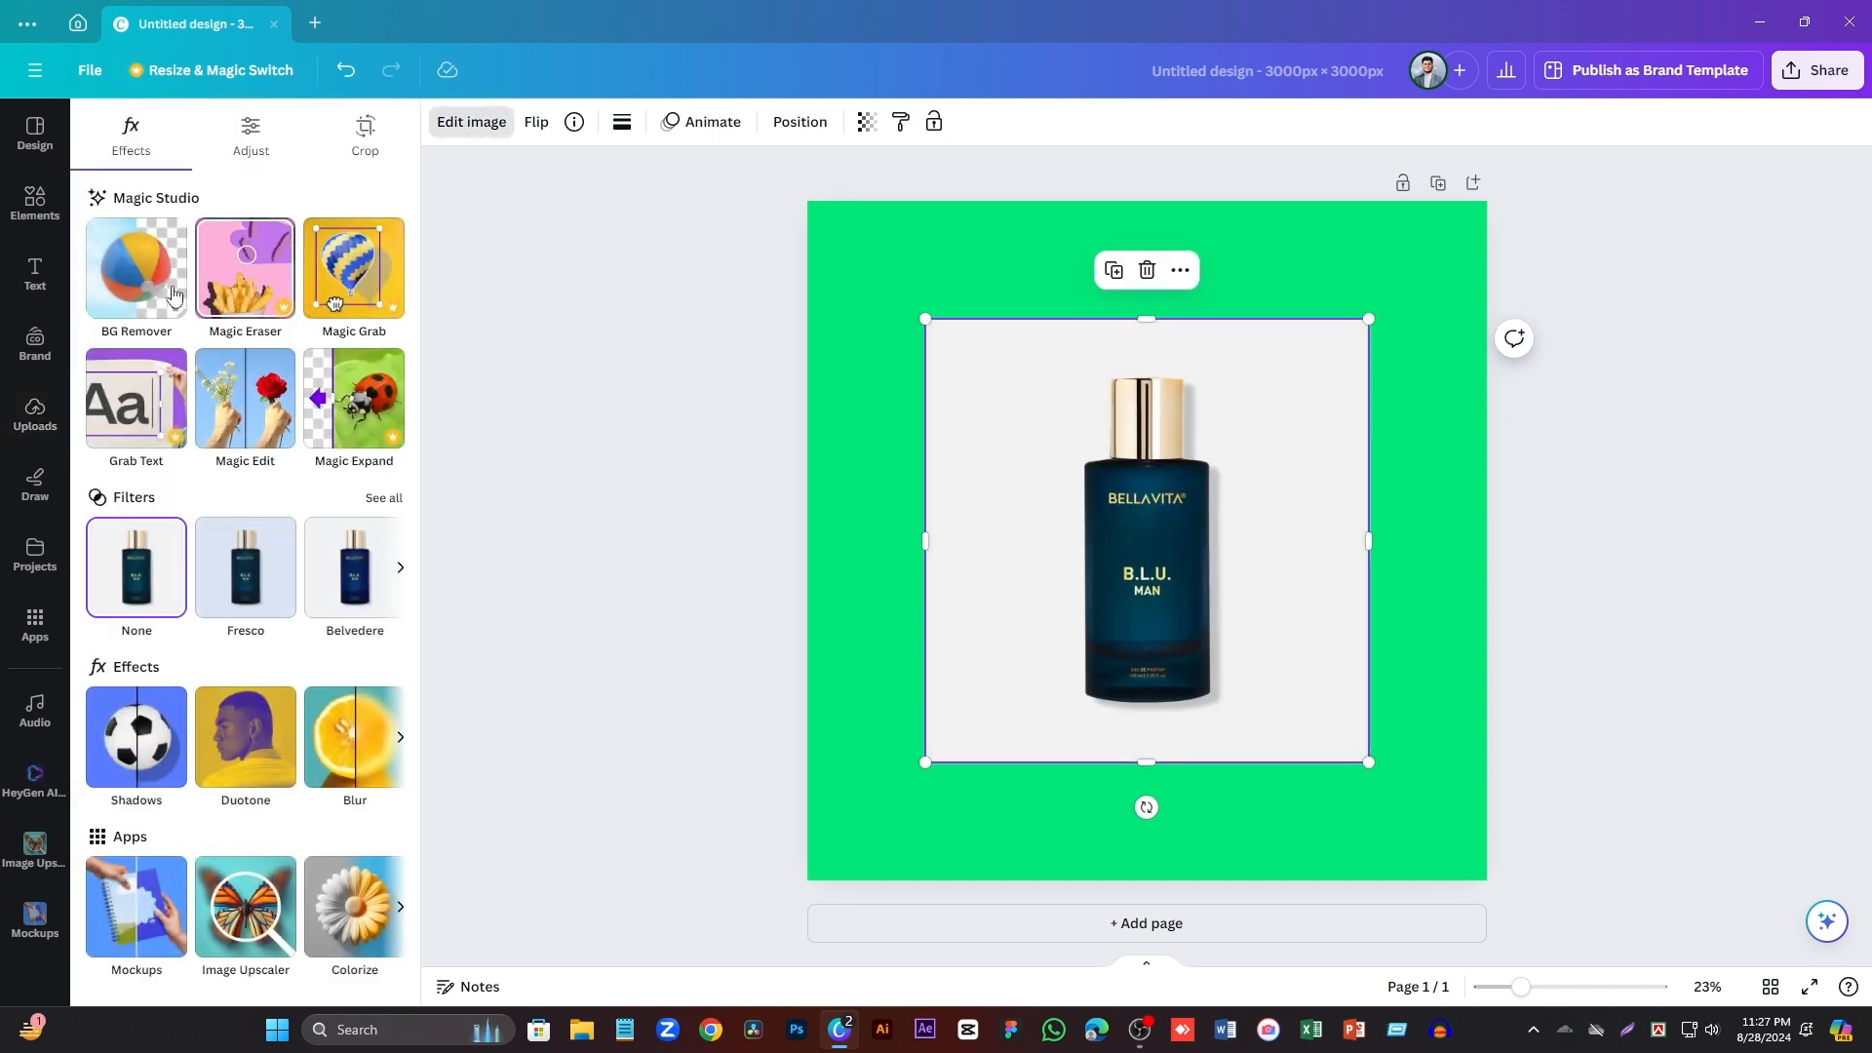
pyautogui.click(136, 268)
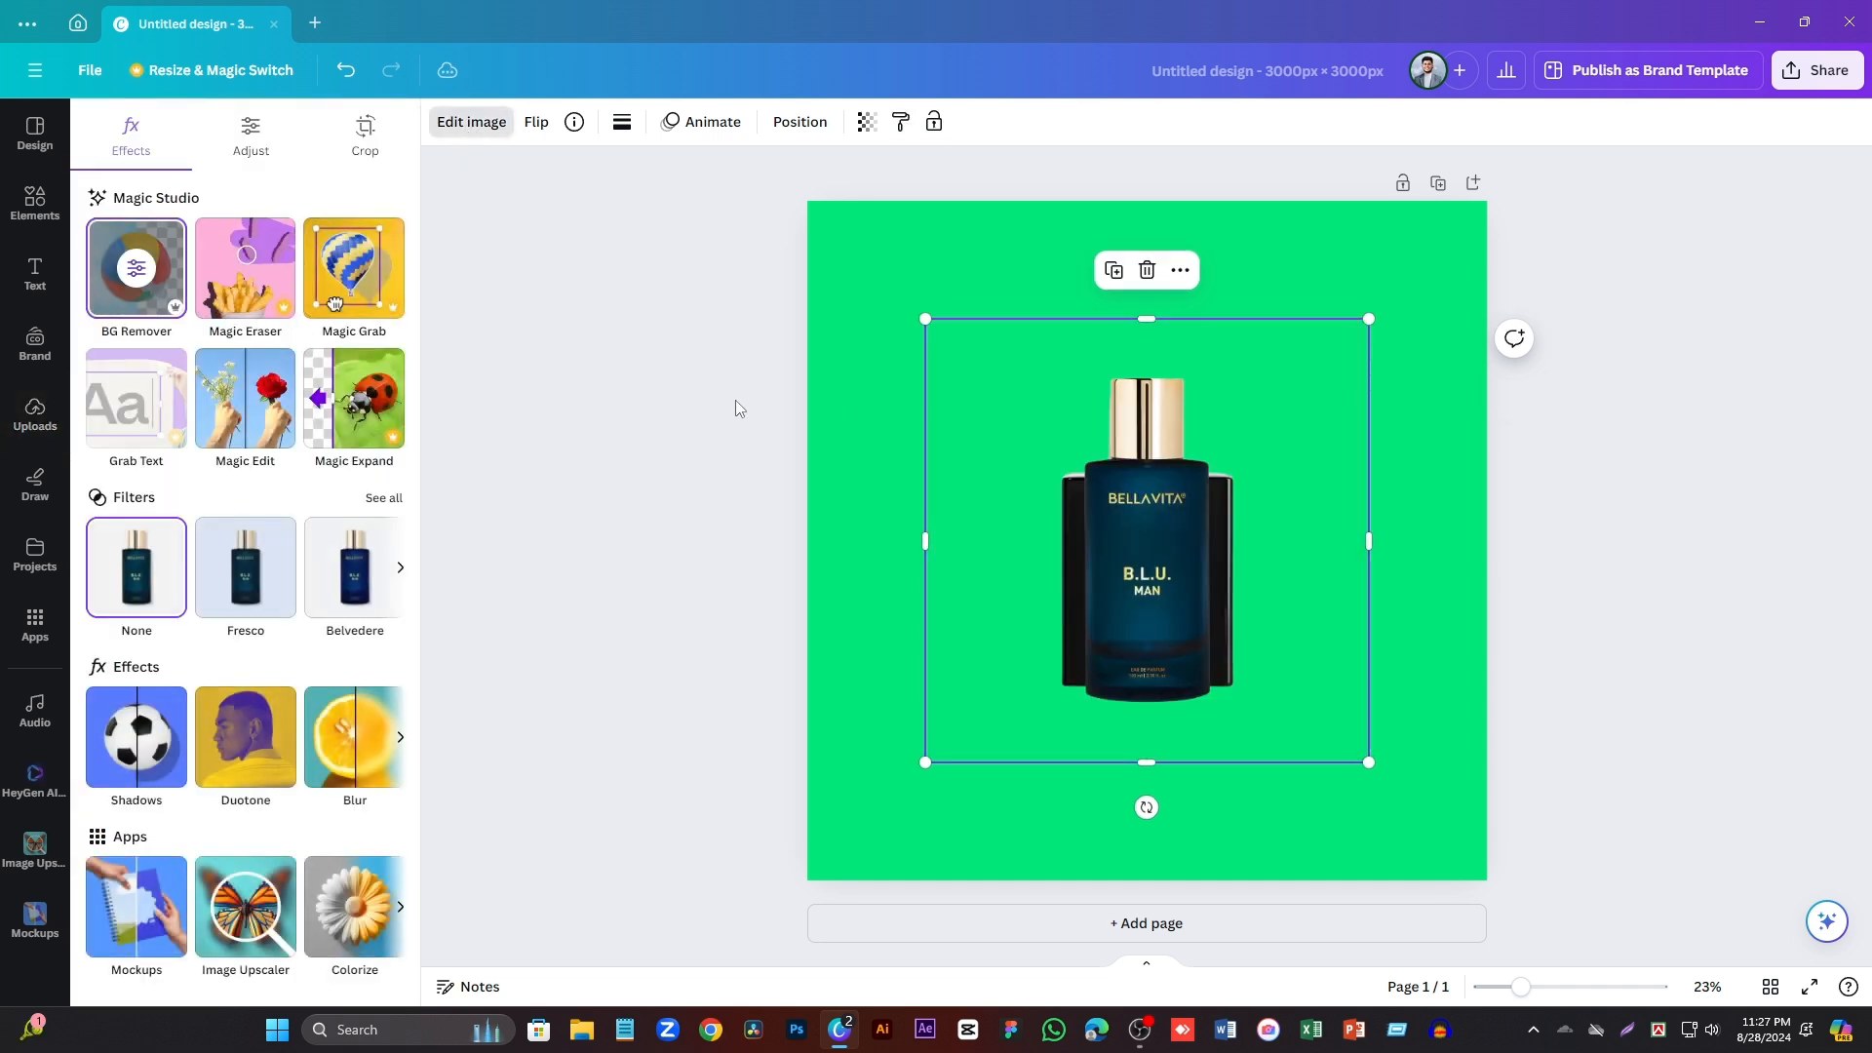
# - Add the uploaded Date Woman perfume image to the page and remove its background with BG Remover
pyautogui.click(22, 427)
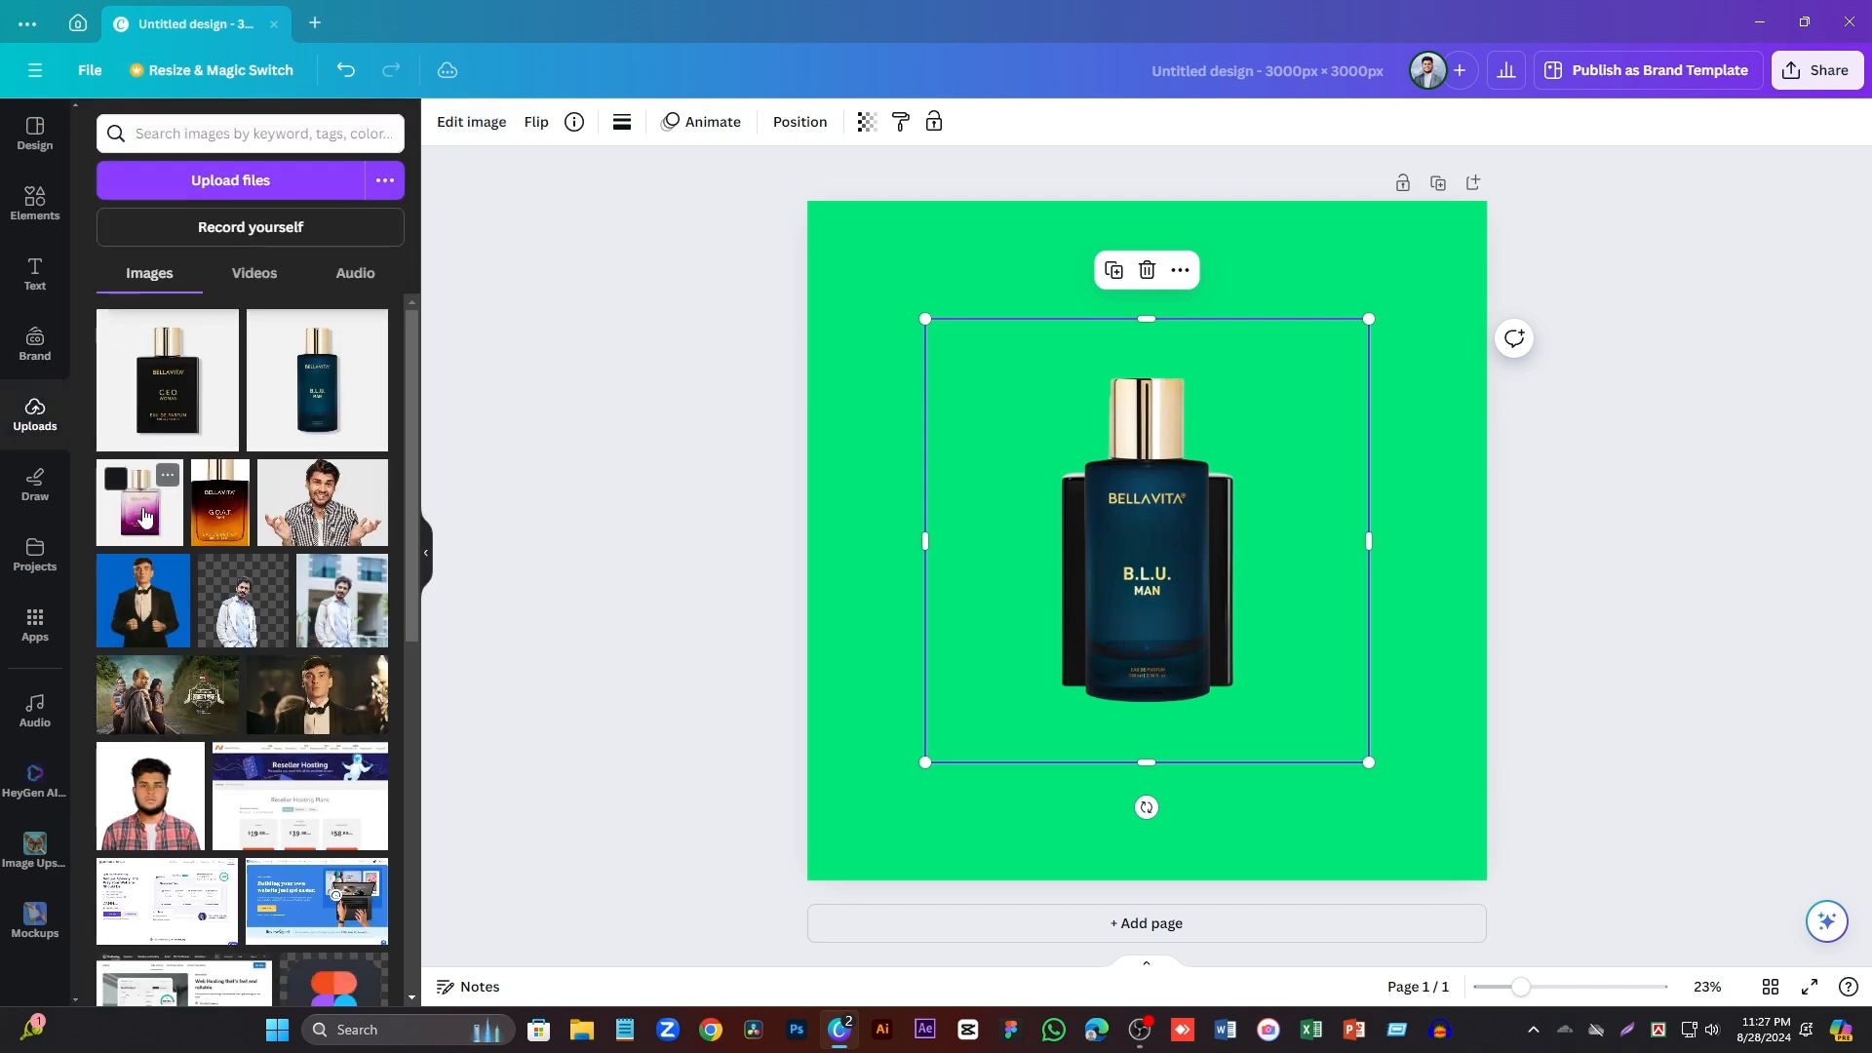
pyautogui.click(136, 492)
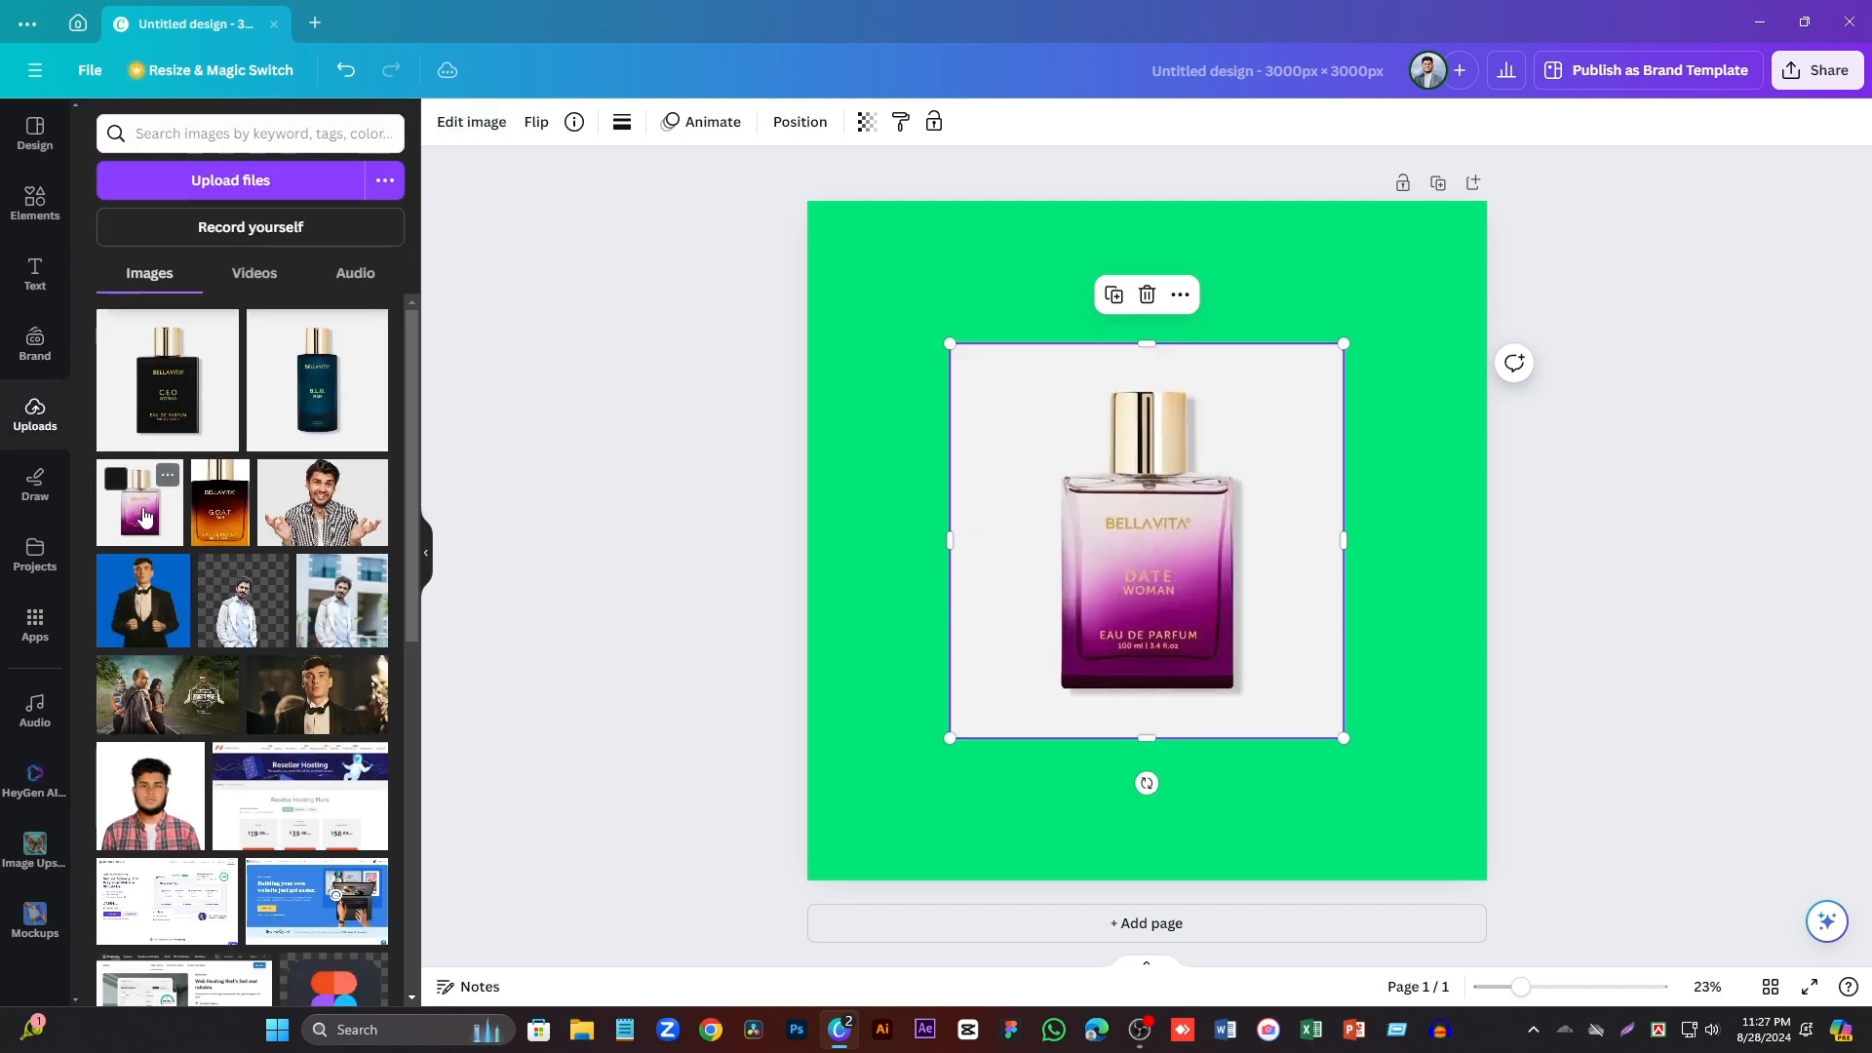
pyautogui.click(472, 123)
pyautogui.click(136, 268)
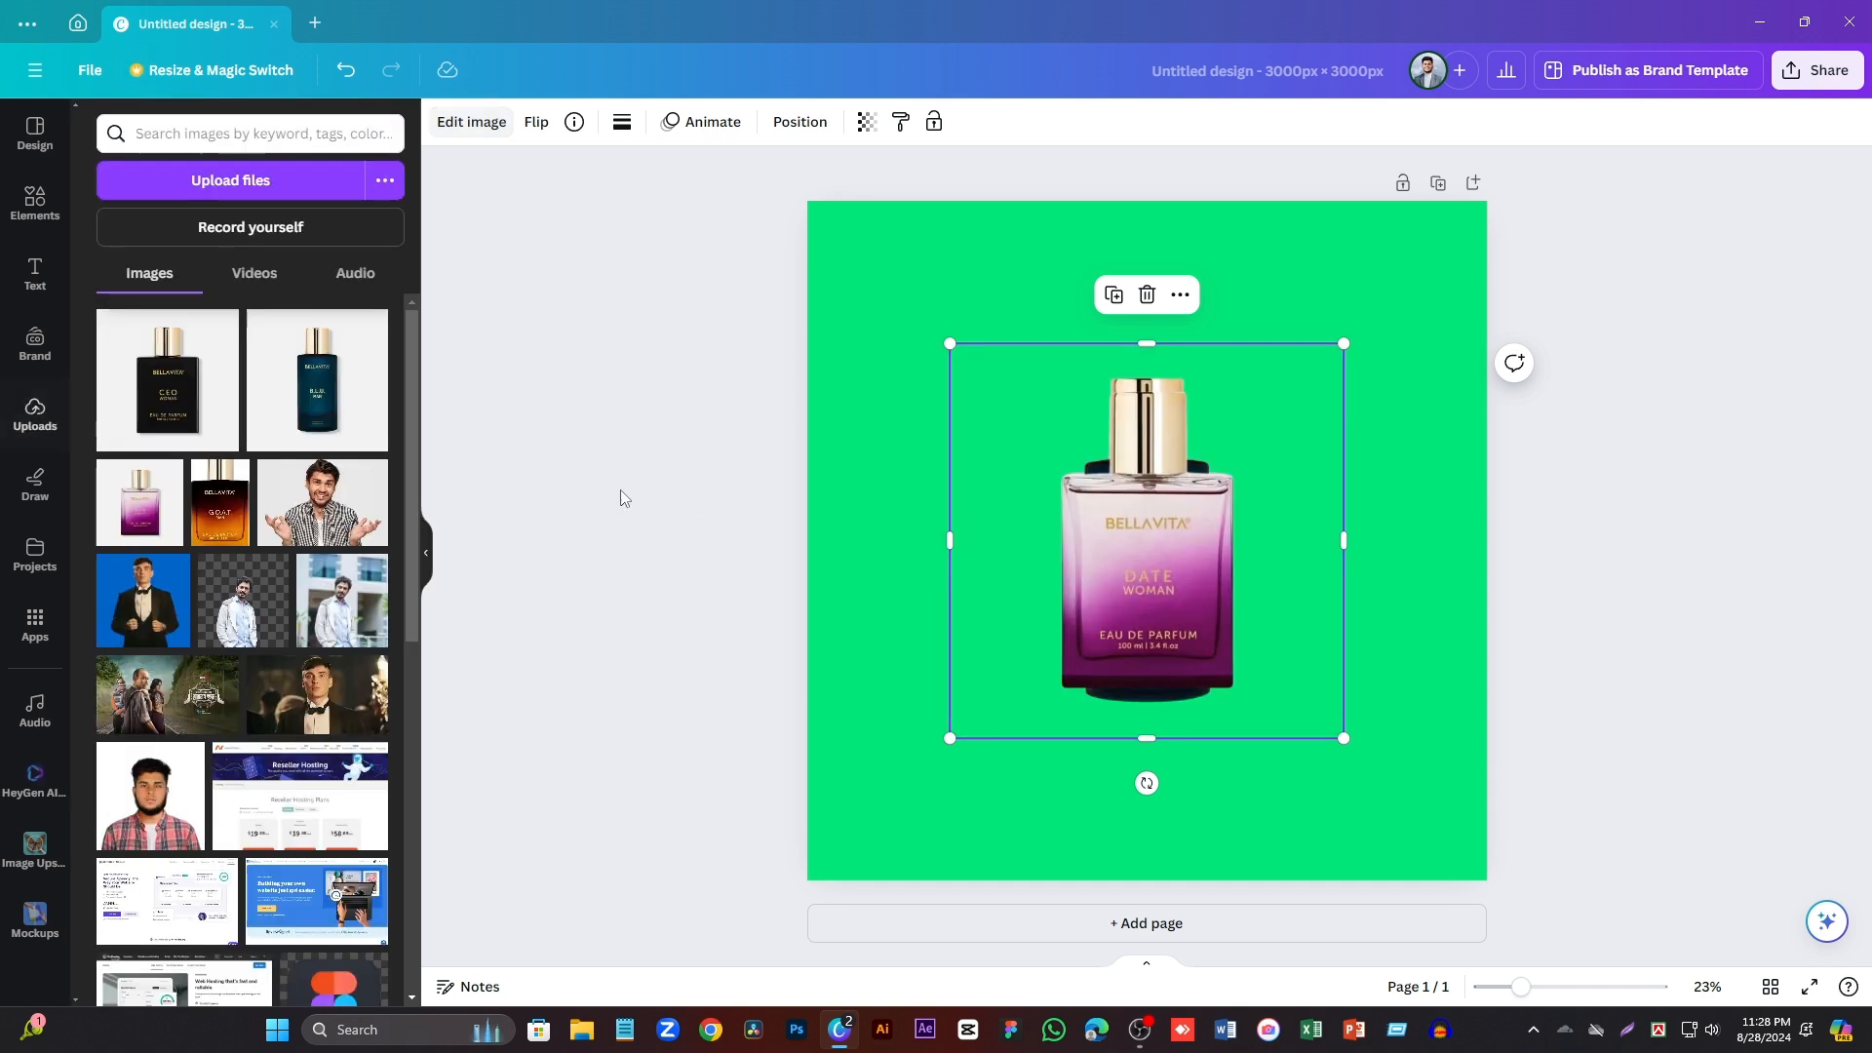
# - Add the uploaded G.O.A.T. Man perfume image to the page and remove its background with BG Remover
pyautogui.click(230, 518)
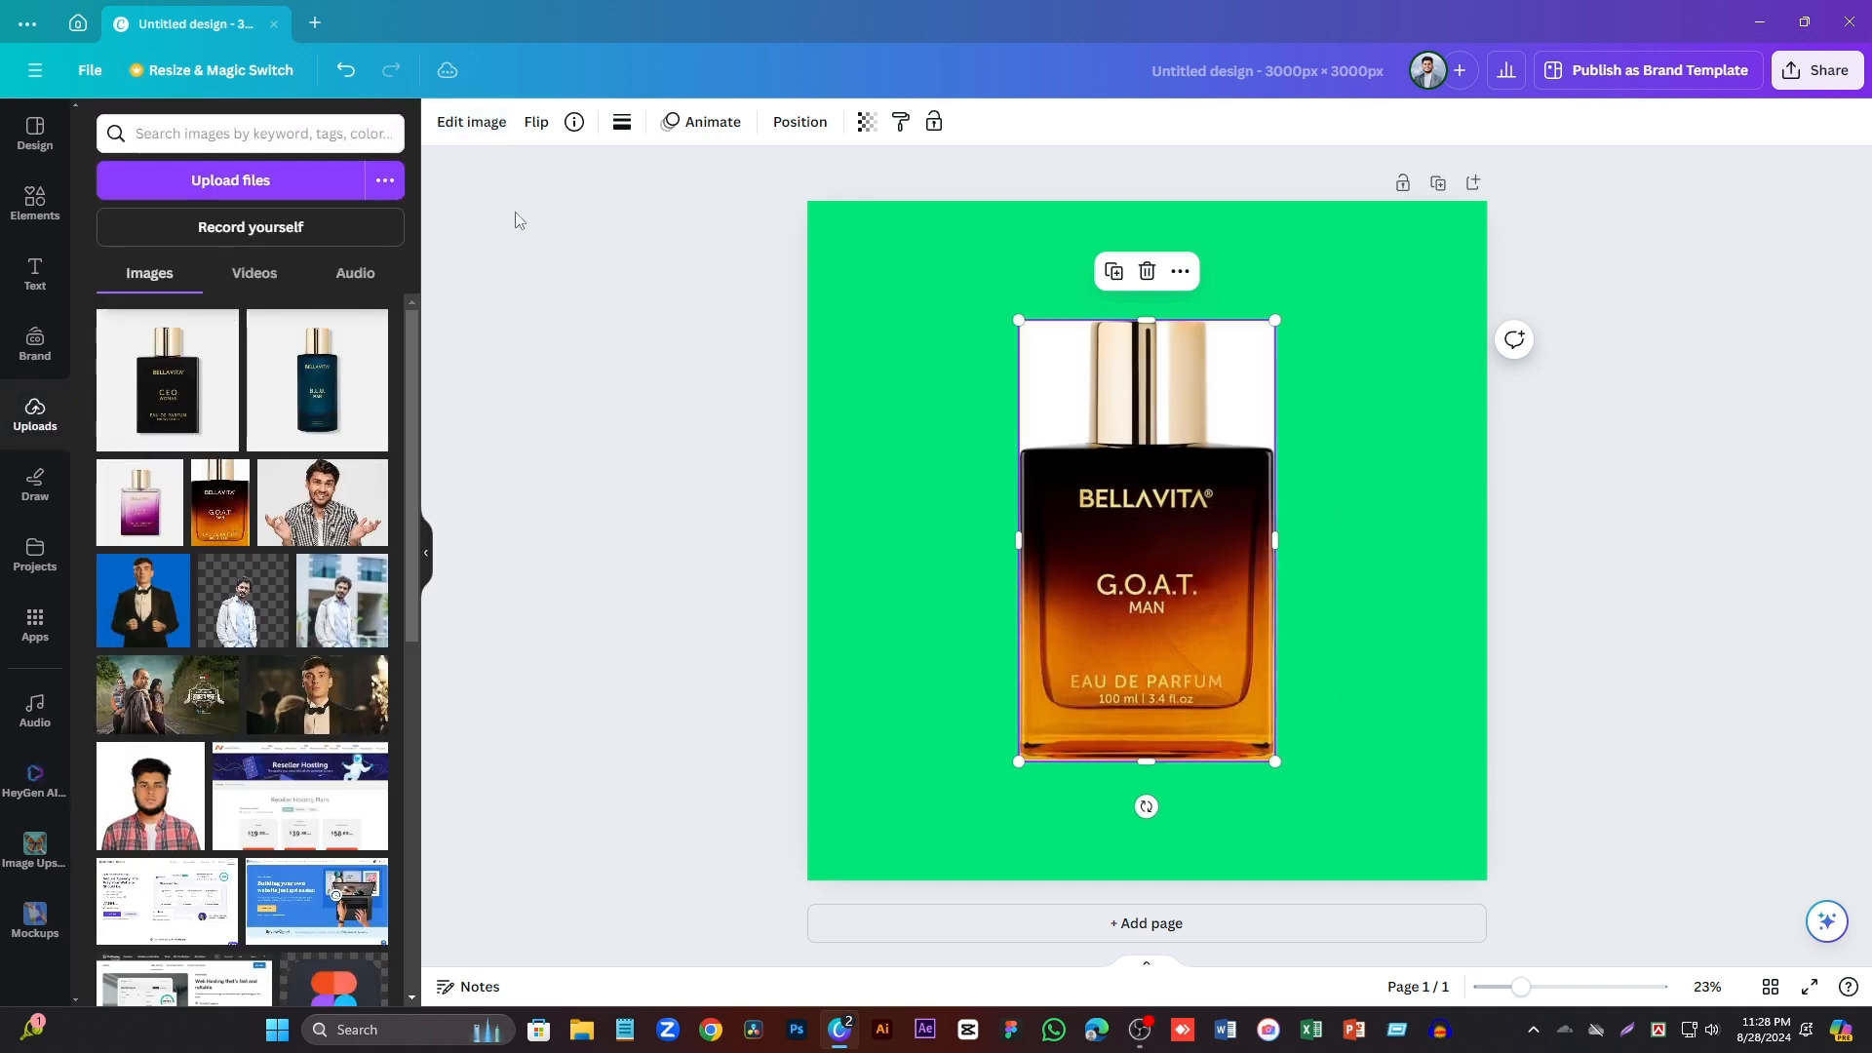
pyautogui.click(472, 122)
pyautogui.click(136, 275)
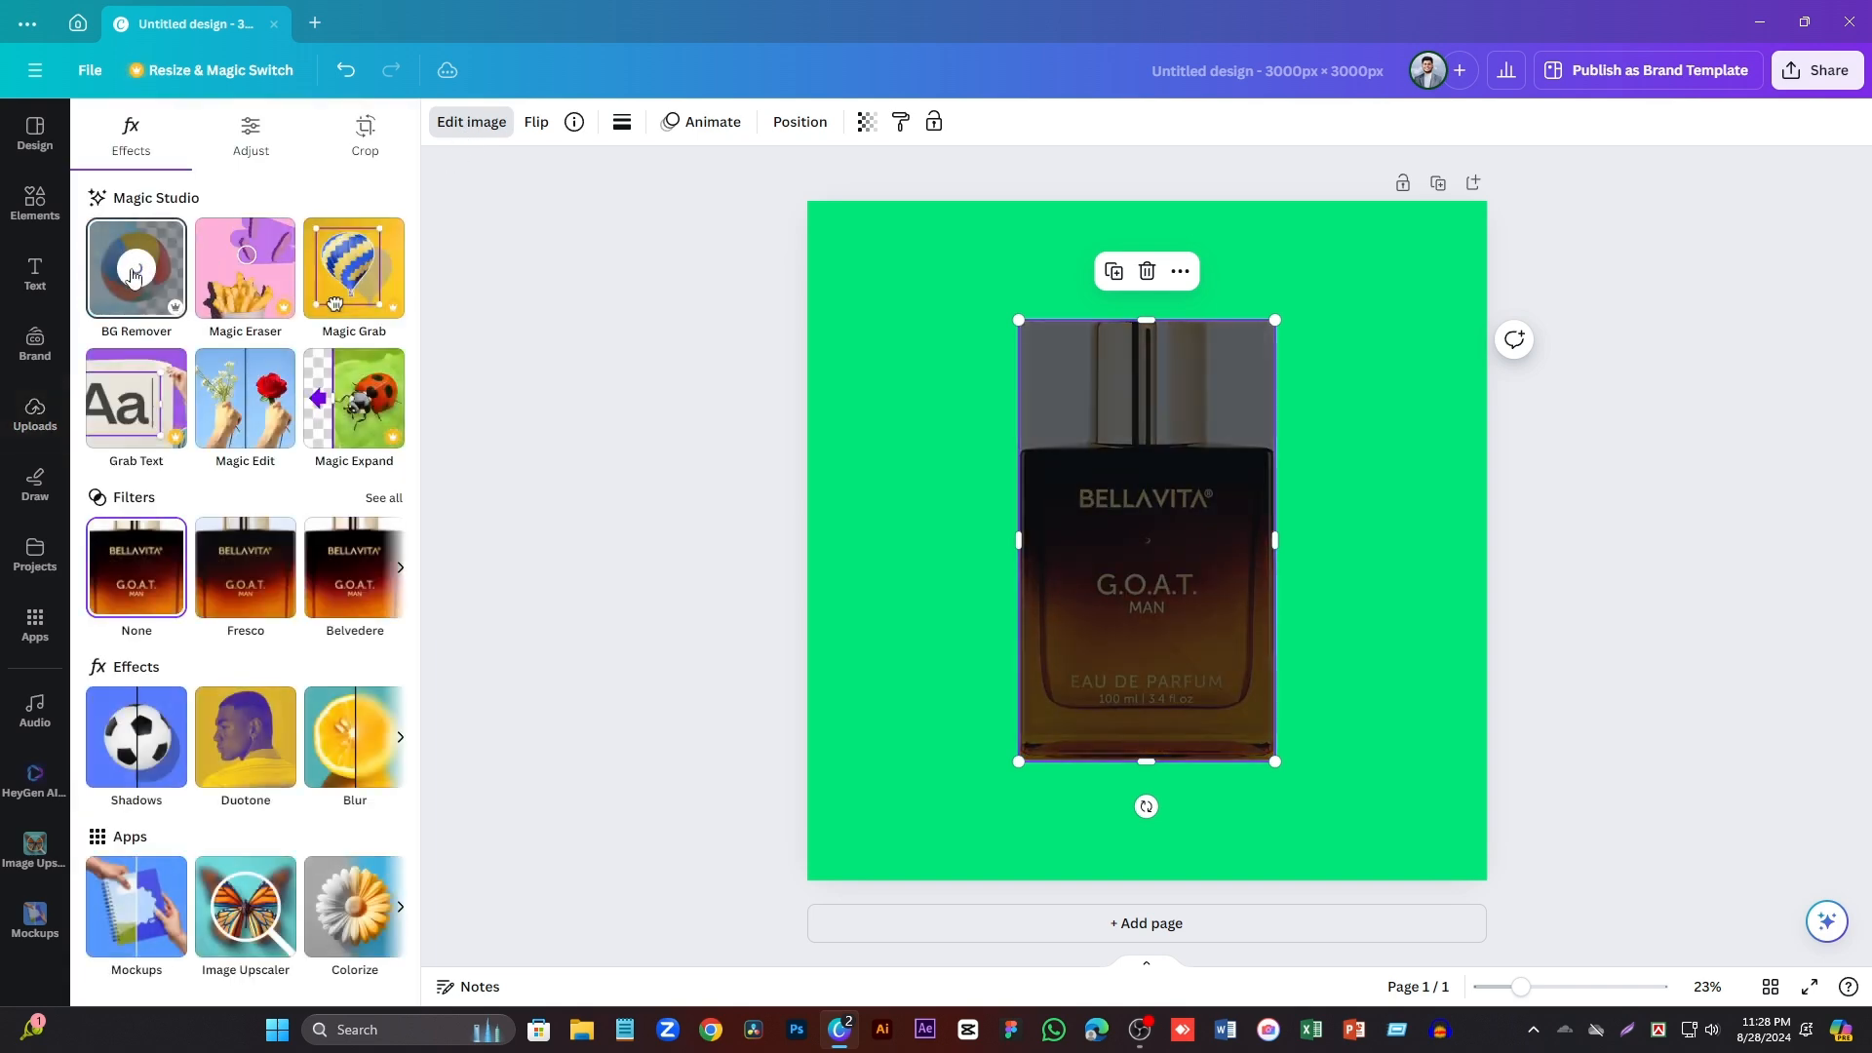
pyautogui.click(1663, 561)
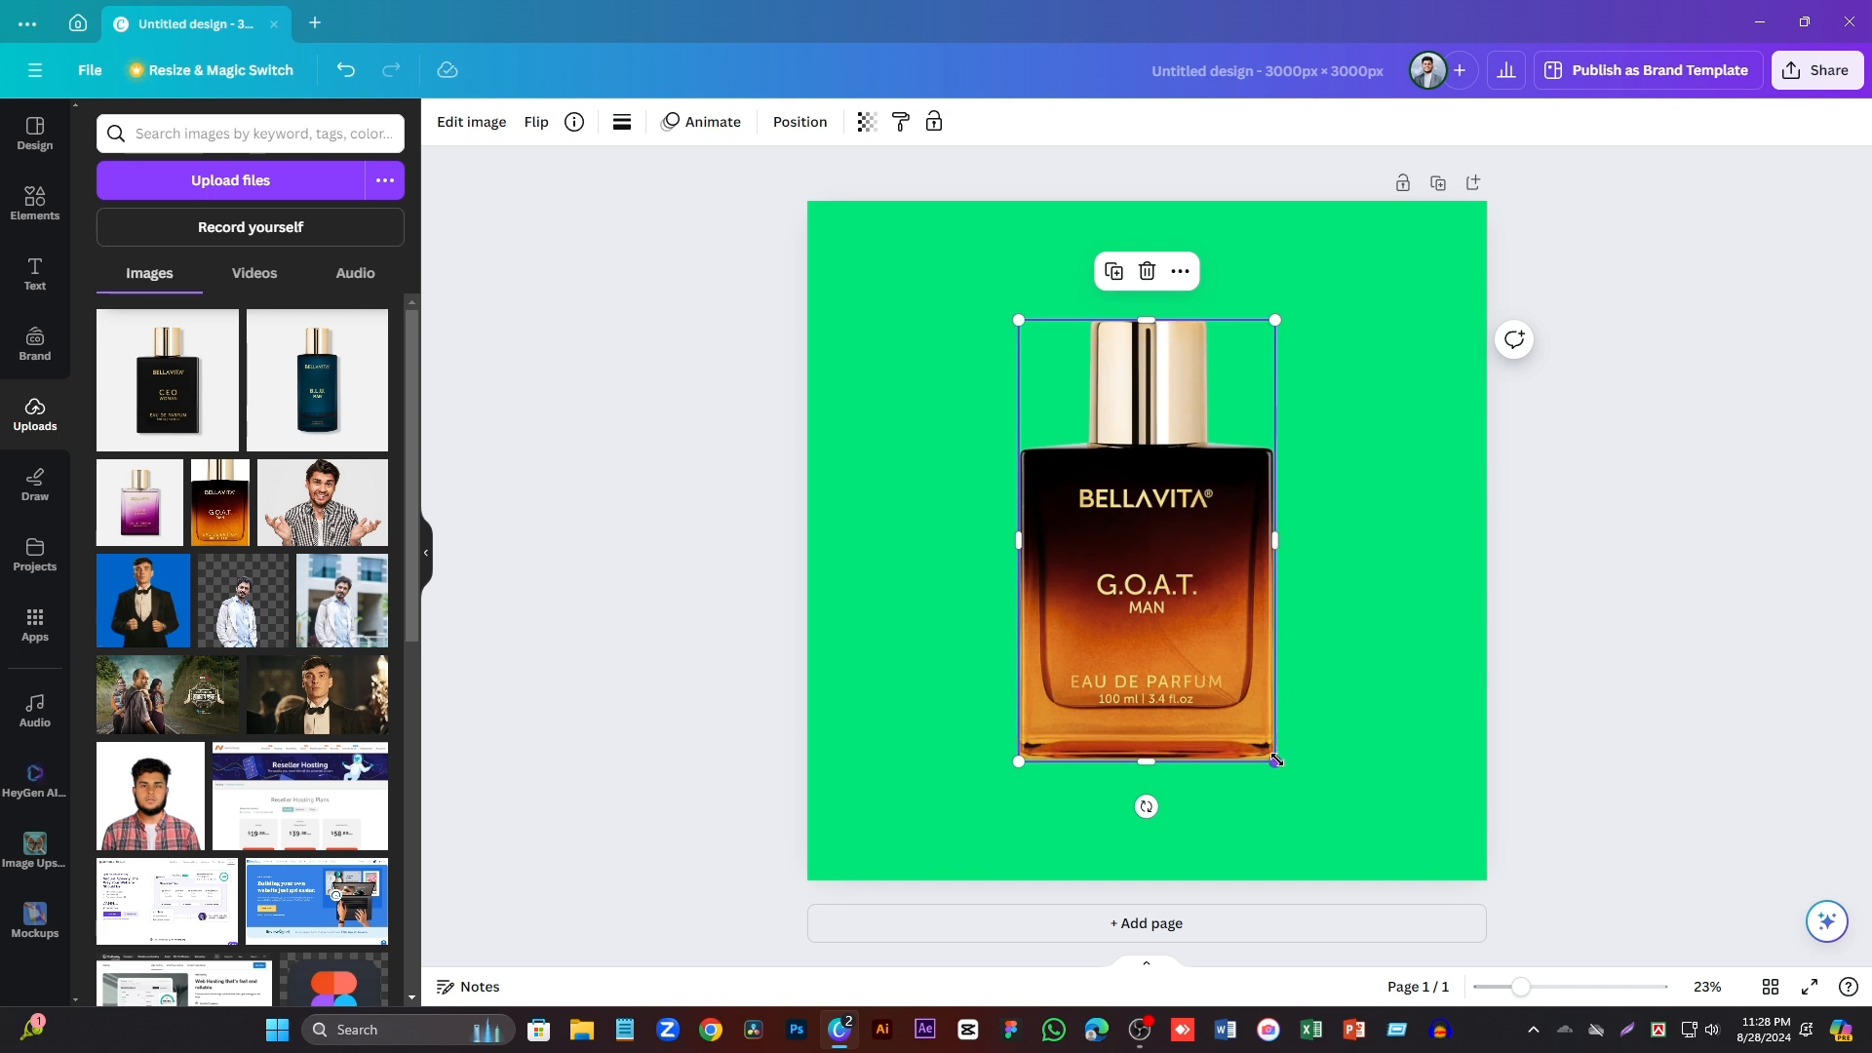
# - Shrink the G.O.A.T. Man bottle to about 760 px wide and spread the four stacked bottles into overlapping pairs across the page
pyautogui.moveTo(1276, 759); pyautogui.dragTo(1216, 599)
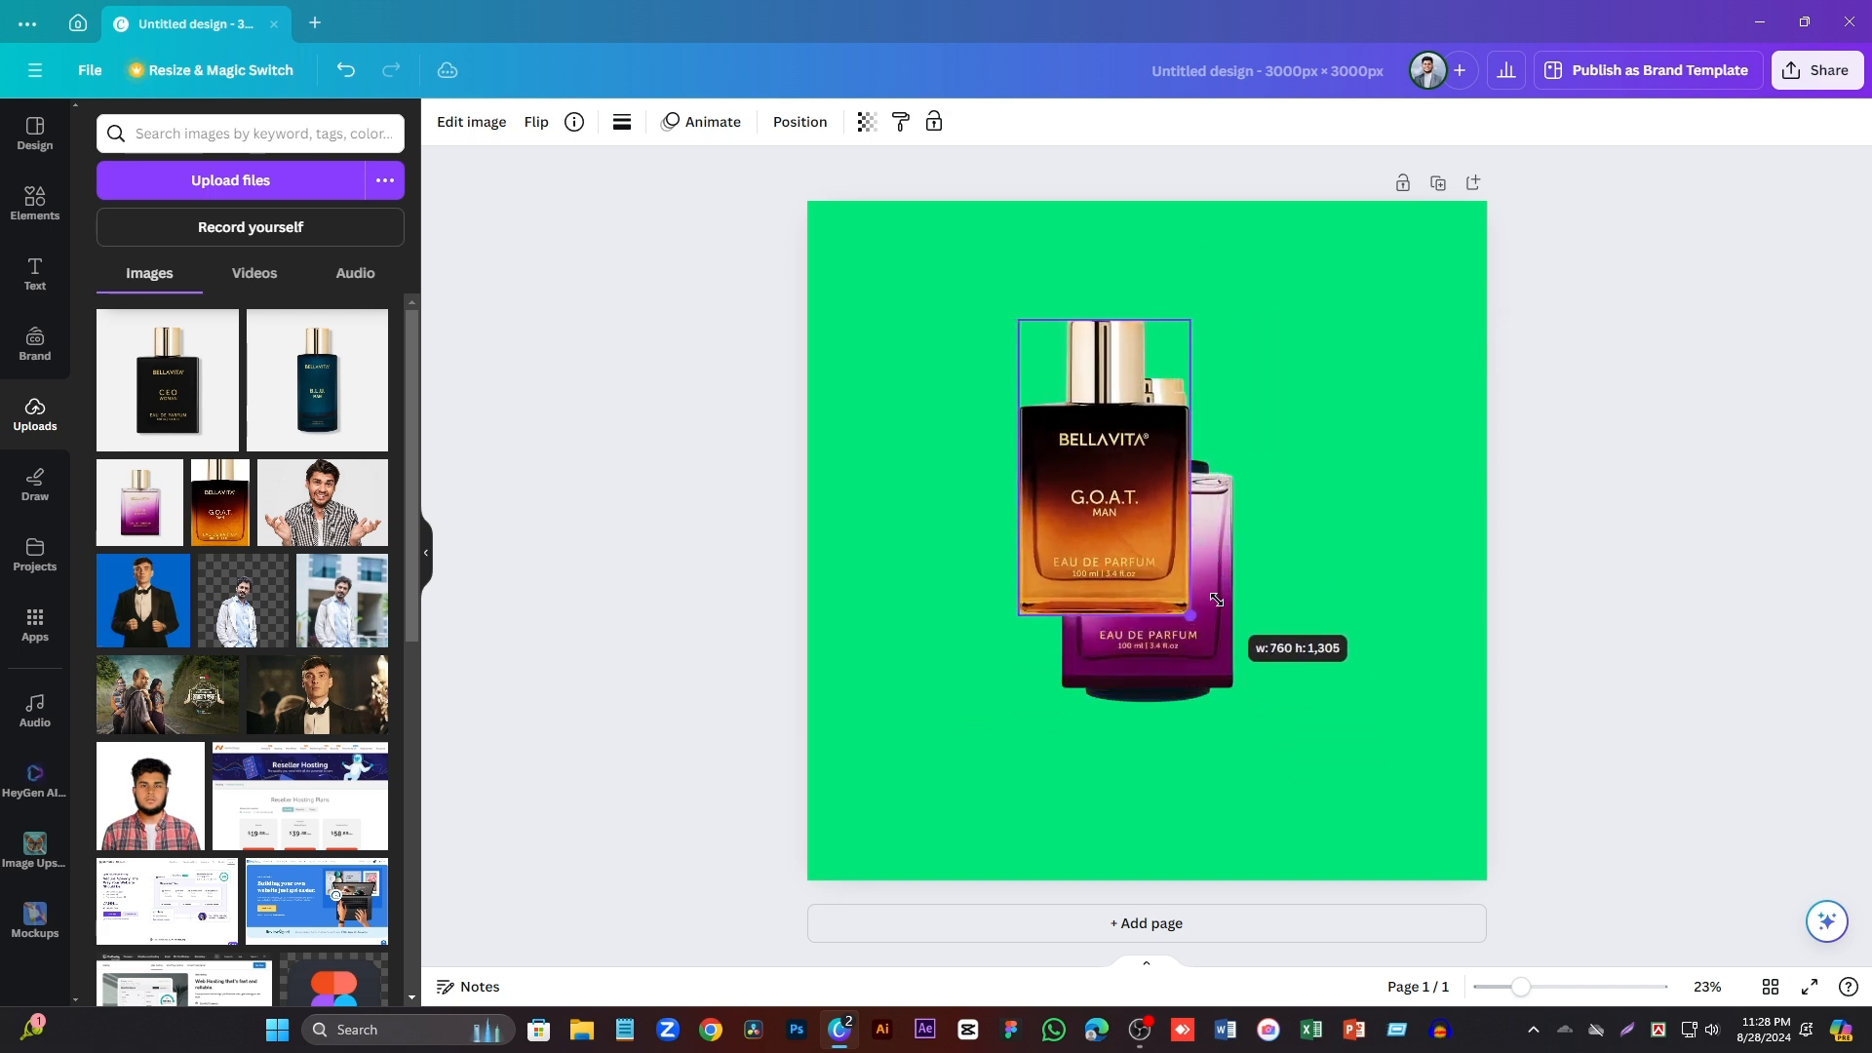
pyautogui.click(1212, 581)
pyautogui.moveTo(1161, 507); pyautogui.dragTo(1099, 435)
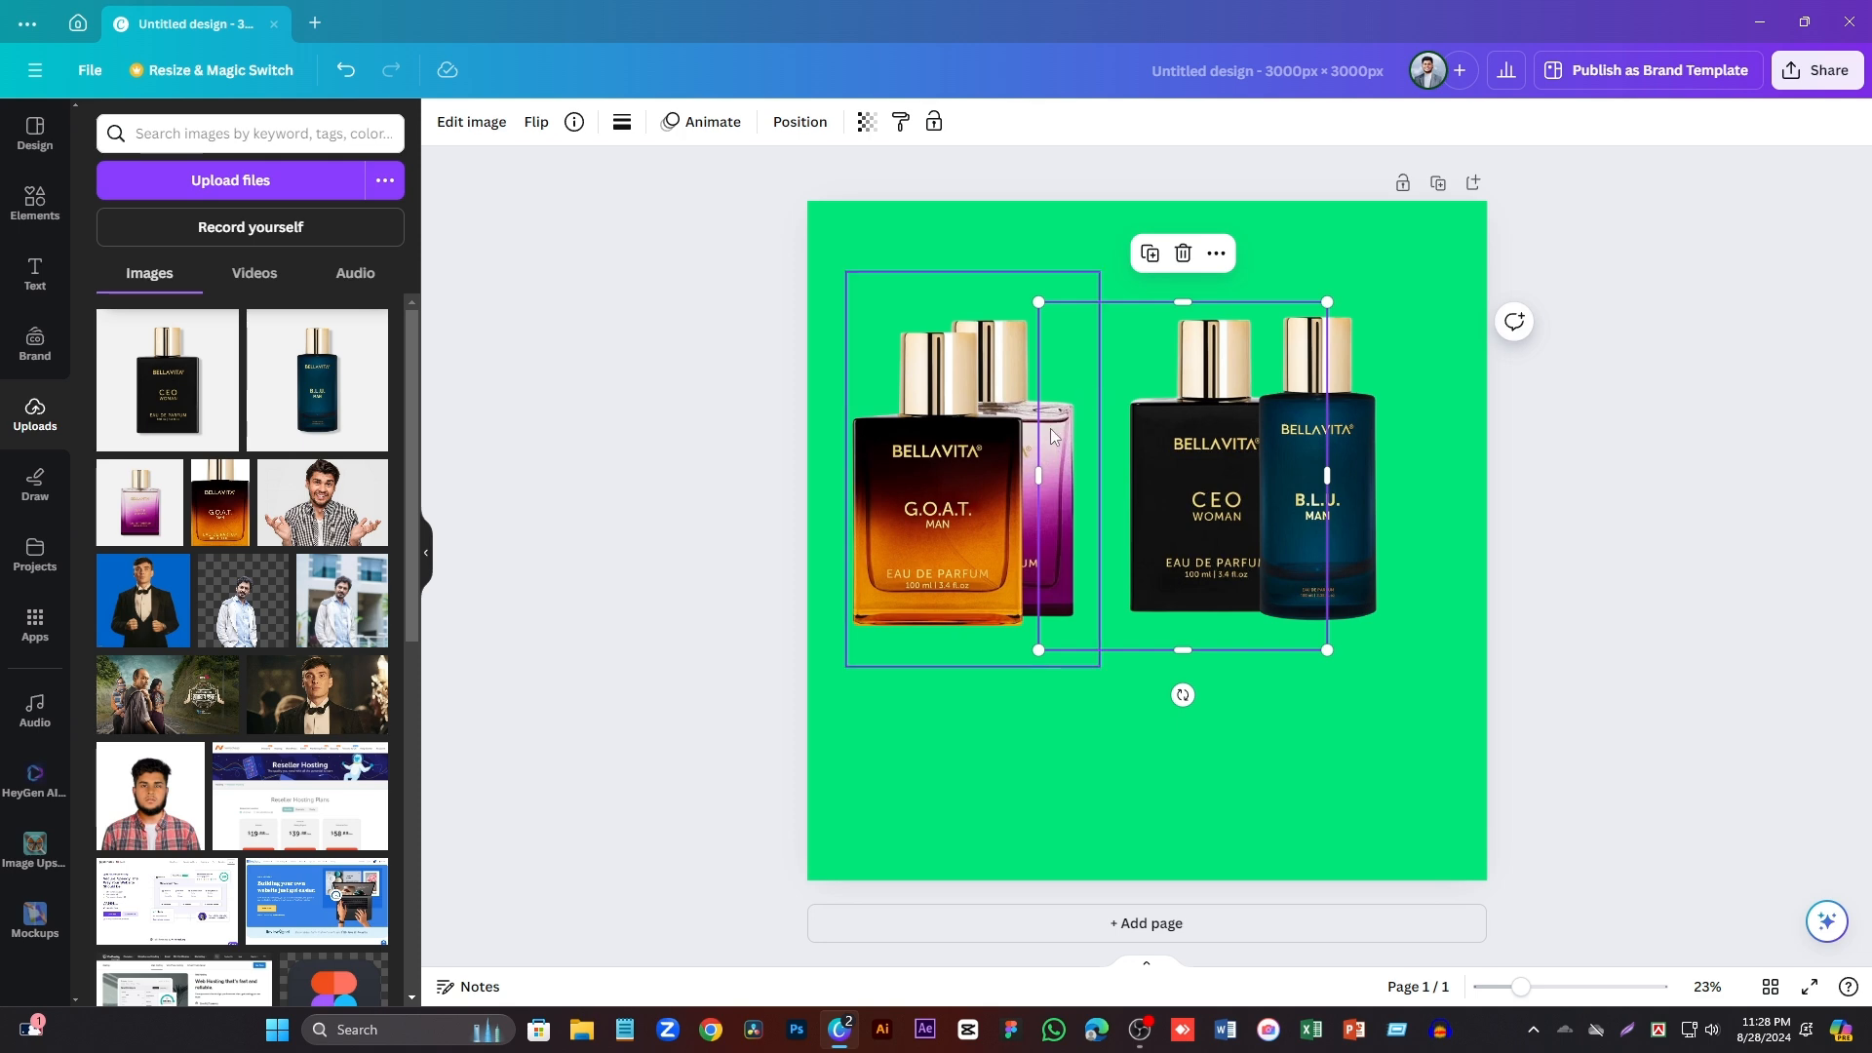
# - Crop the empty left side of the CEO Woman image to about 971 px wide and shift the G.O.A.T. Man bottle toward it
pyautogui.moveTo(1038, 475); pyautogui.dragTo(1107, 475)
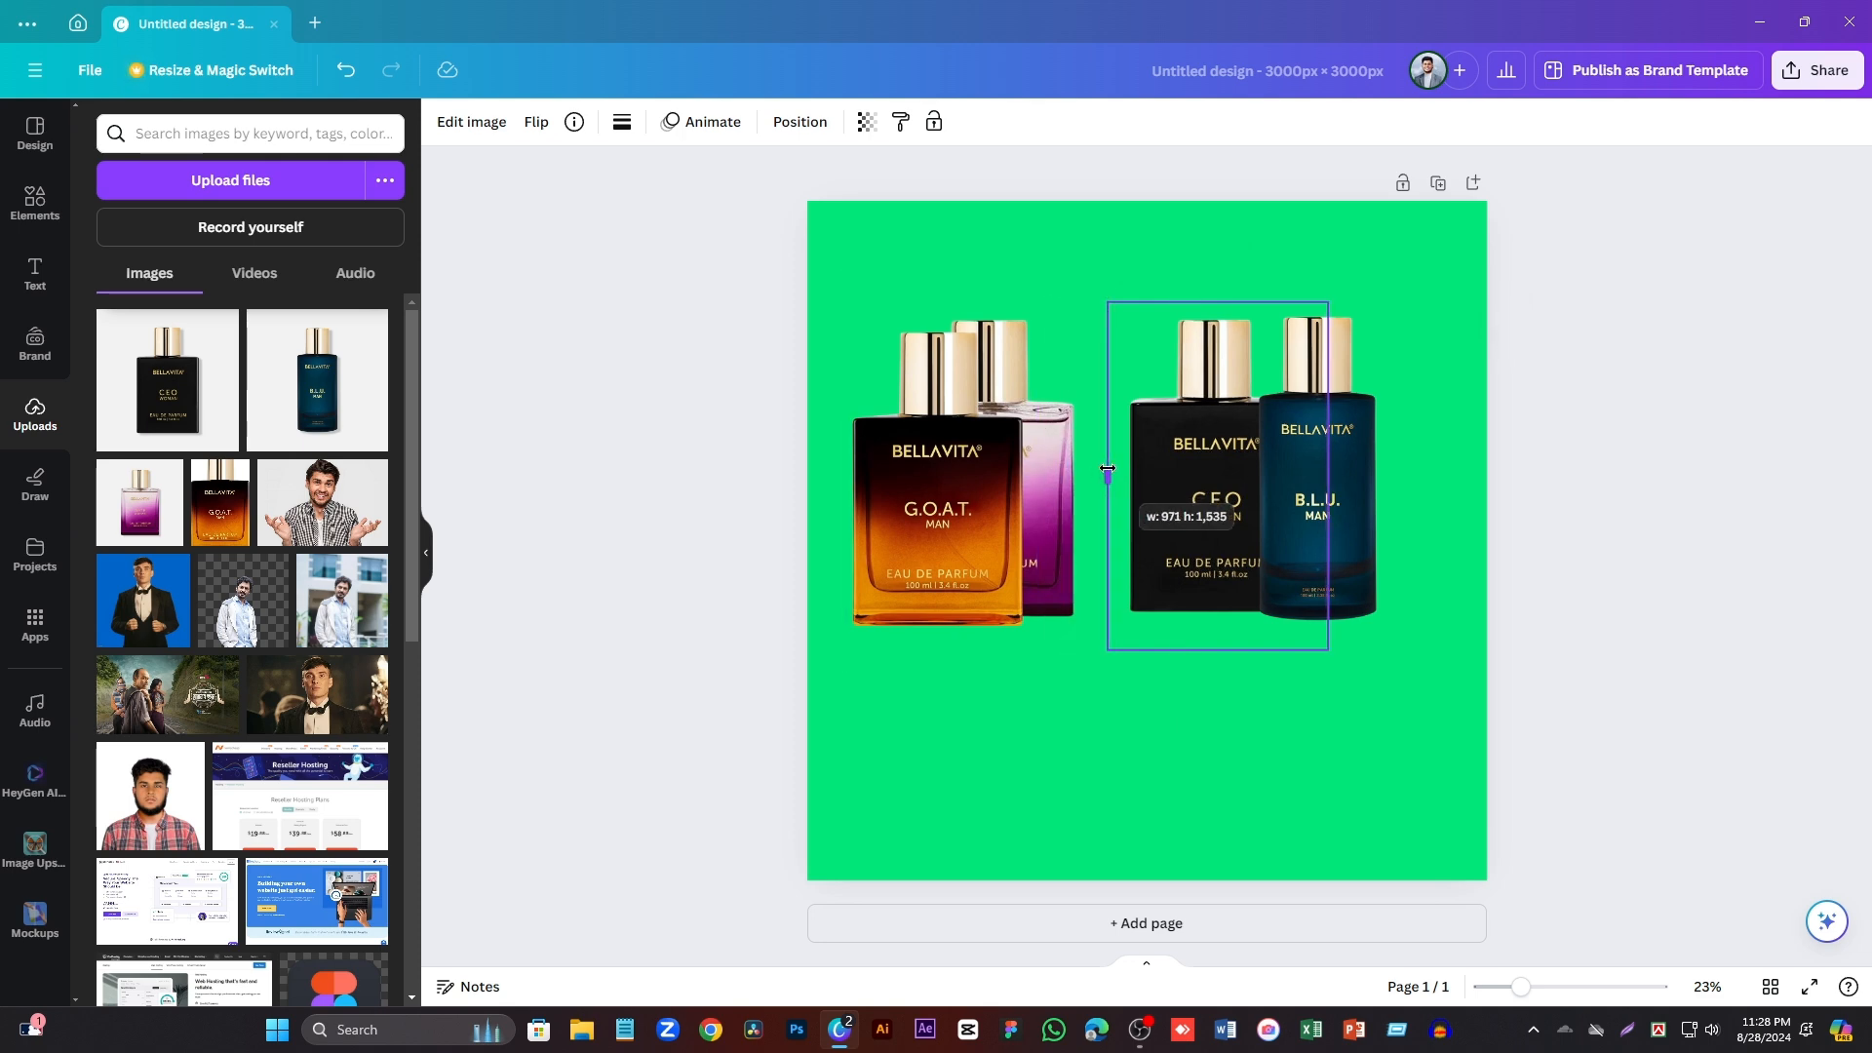
pyautogui.click(1635, 563)
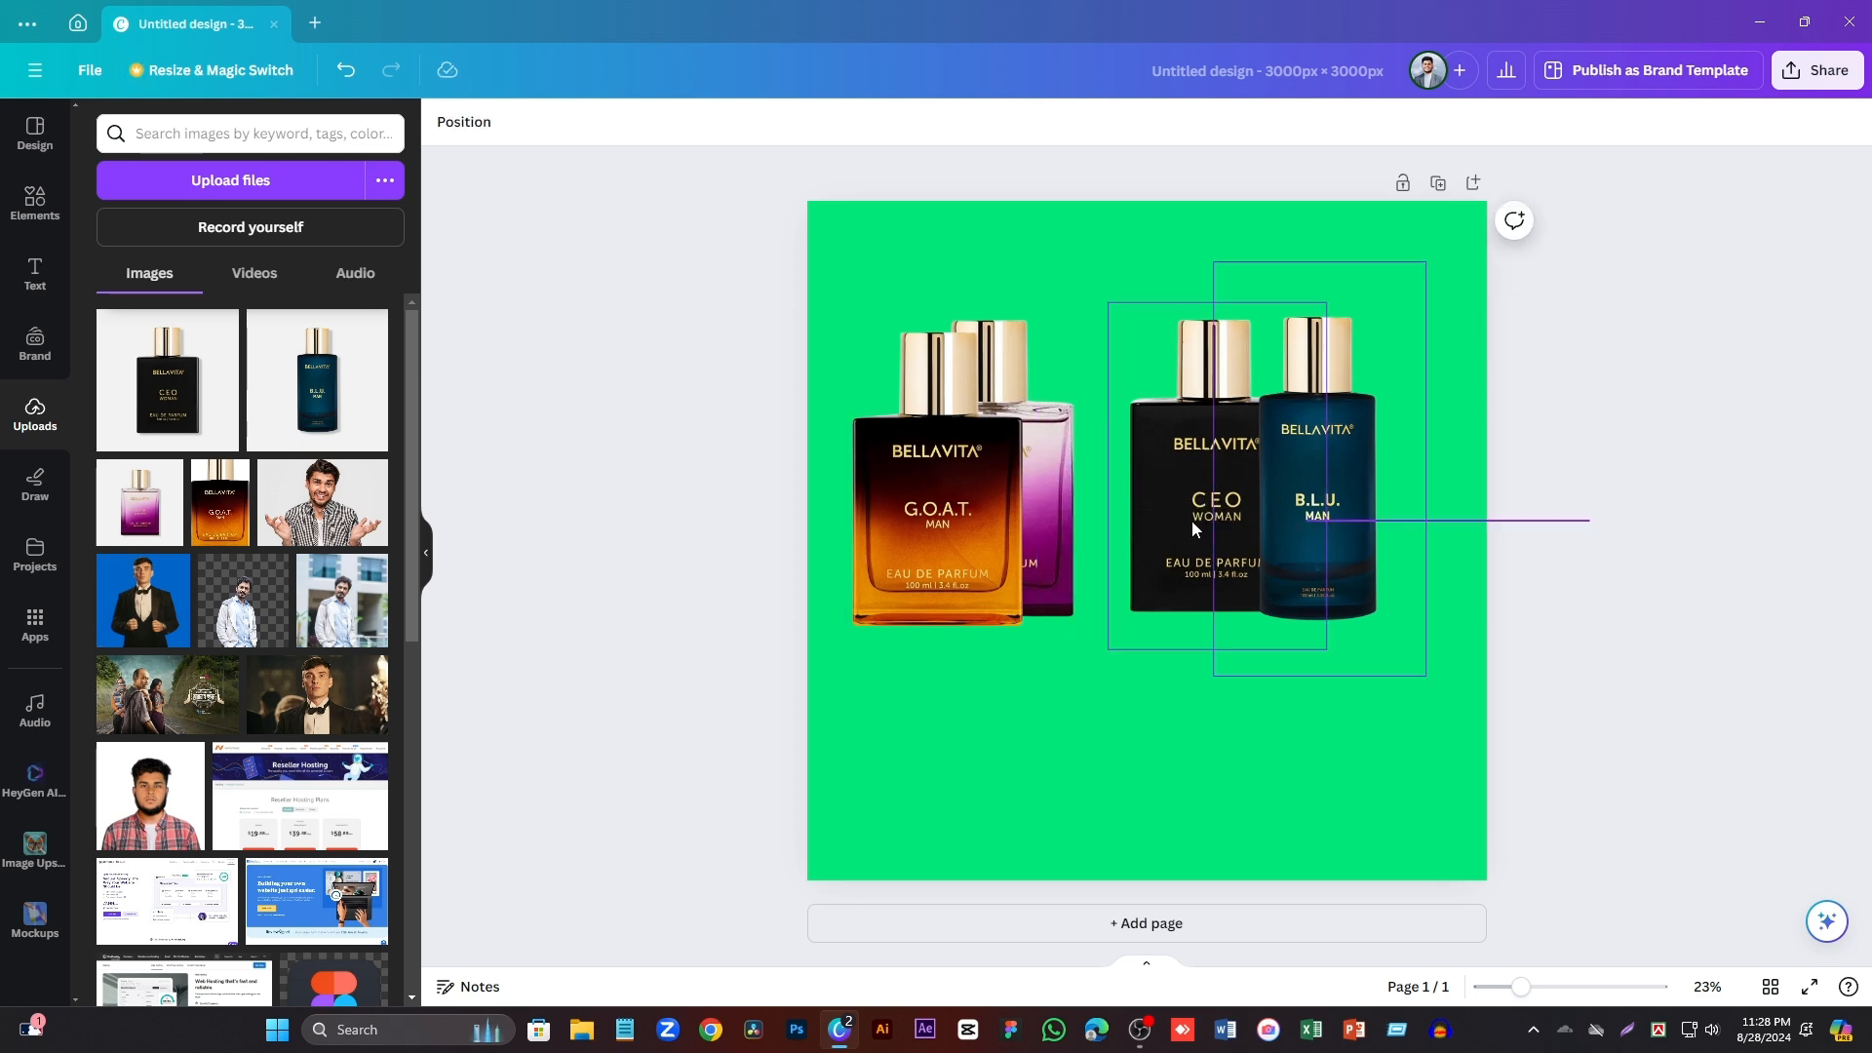
pyautogui.moveTo(990, 517); pyautogui.dragTo(1091, 517)
# - Scale all four bottles down together and center the row horizontally in the upper half of the page
pyautogui.moveTo(1649, 479); pyautogui.dragTo(901, 500)
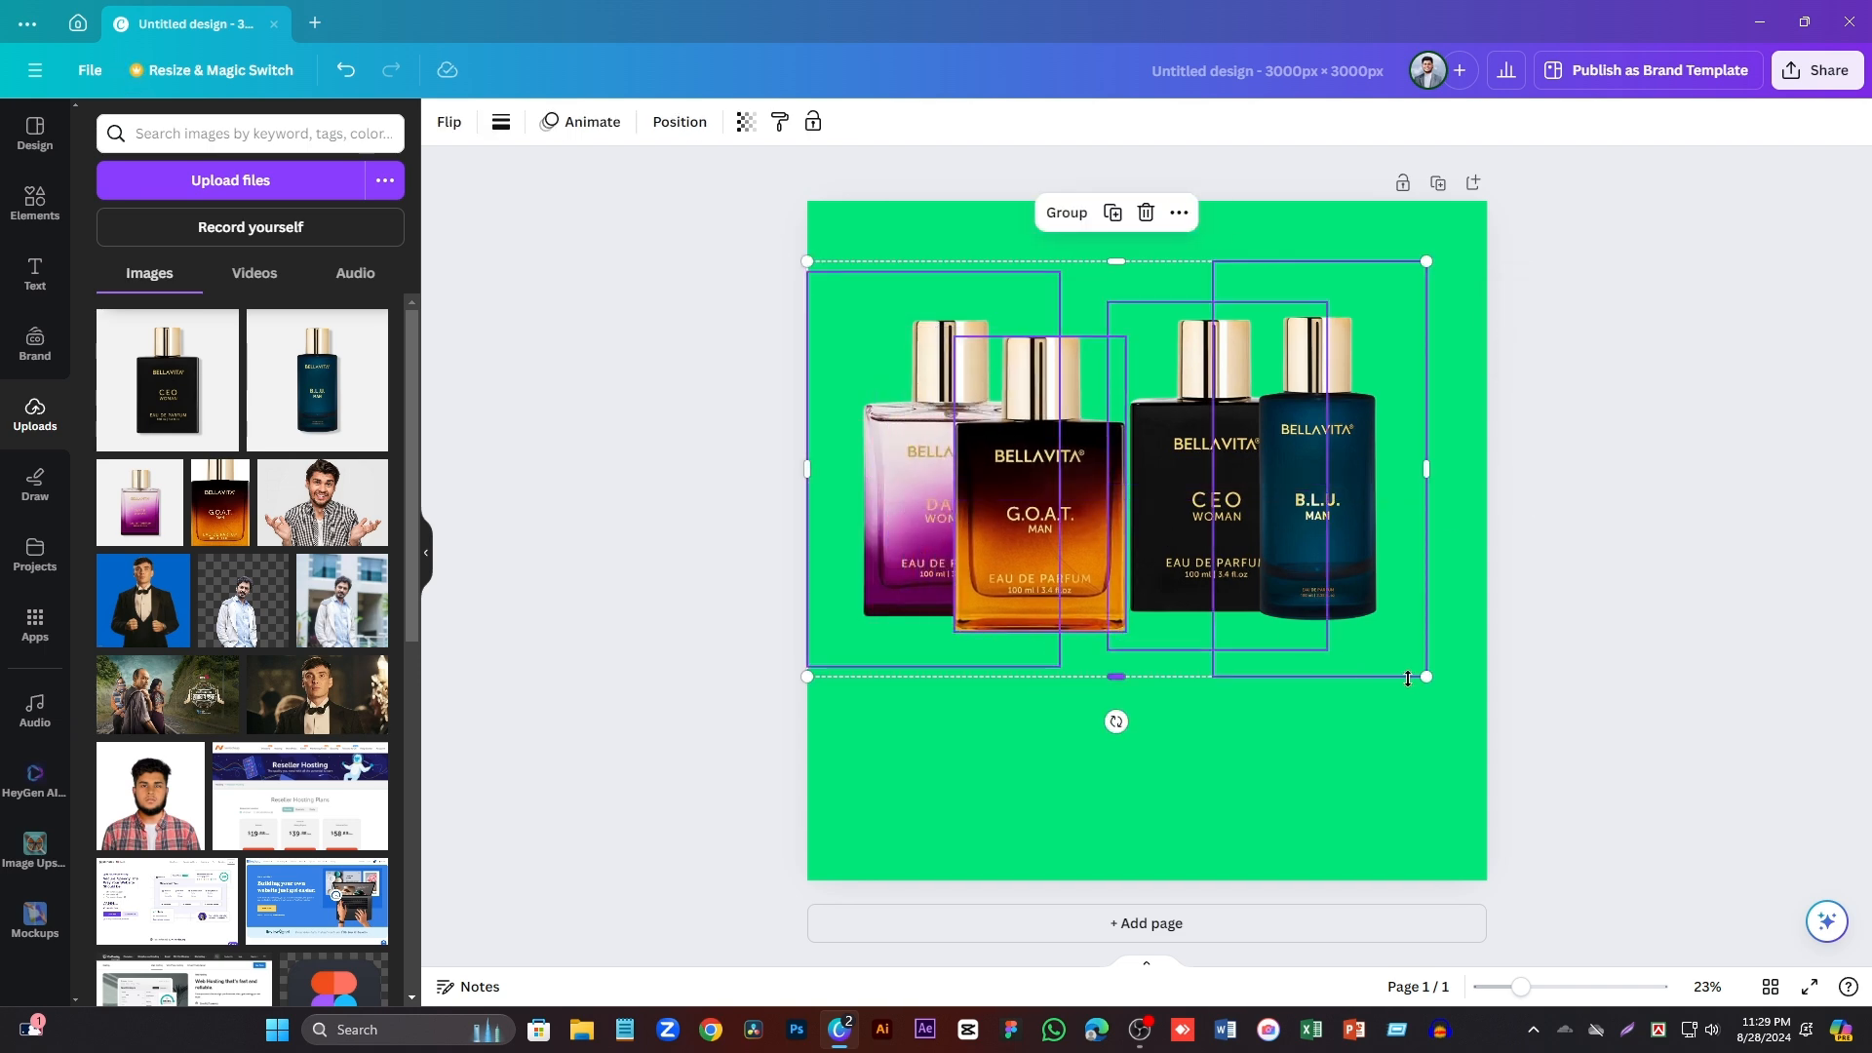
pyautogui.moveTo(1423, 673); pyautogui.dragTo(1304, 591)
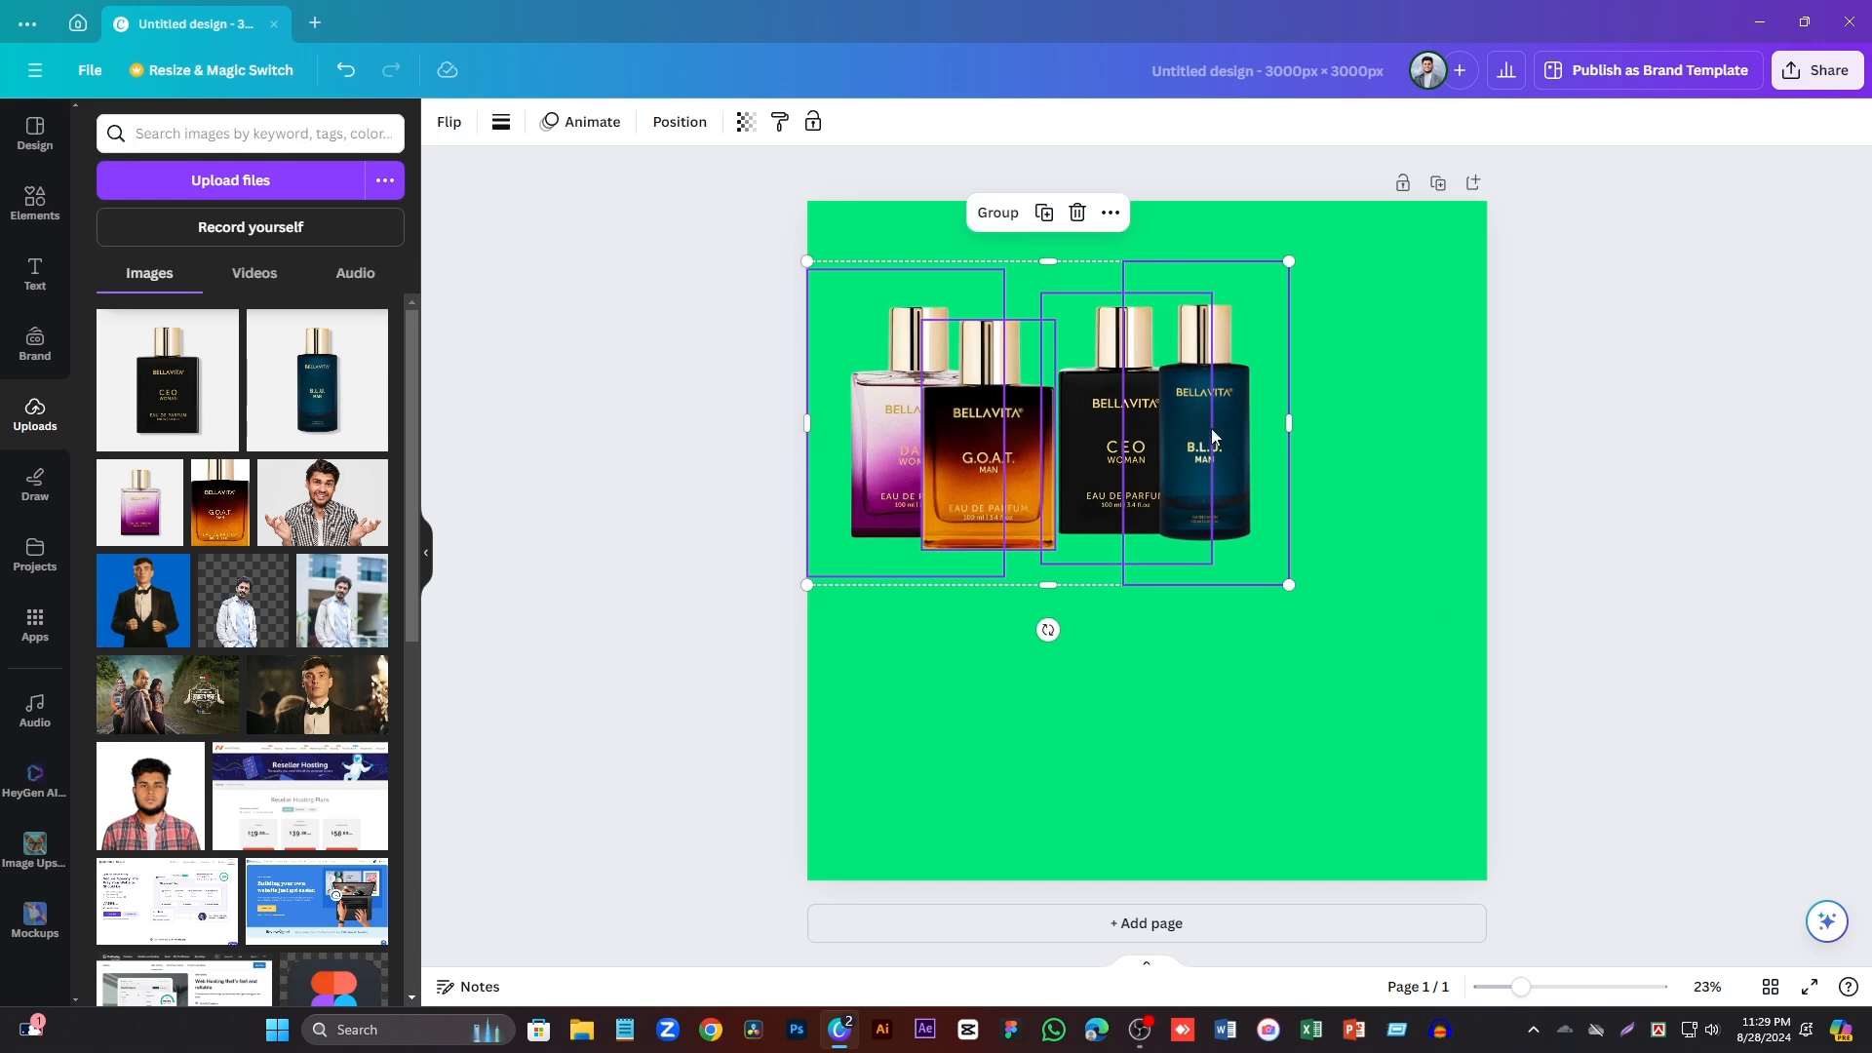
pyautogui.moveTo(1210, 429); pyautogui.dragTo(1299, 465)
pyautogui.click(1612, 497)
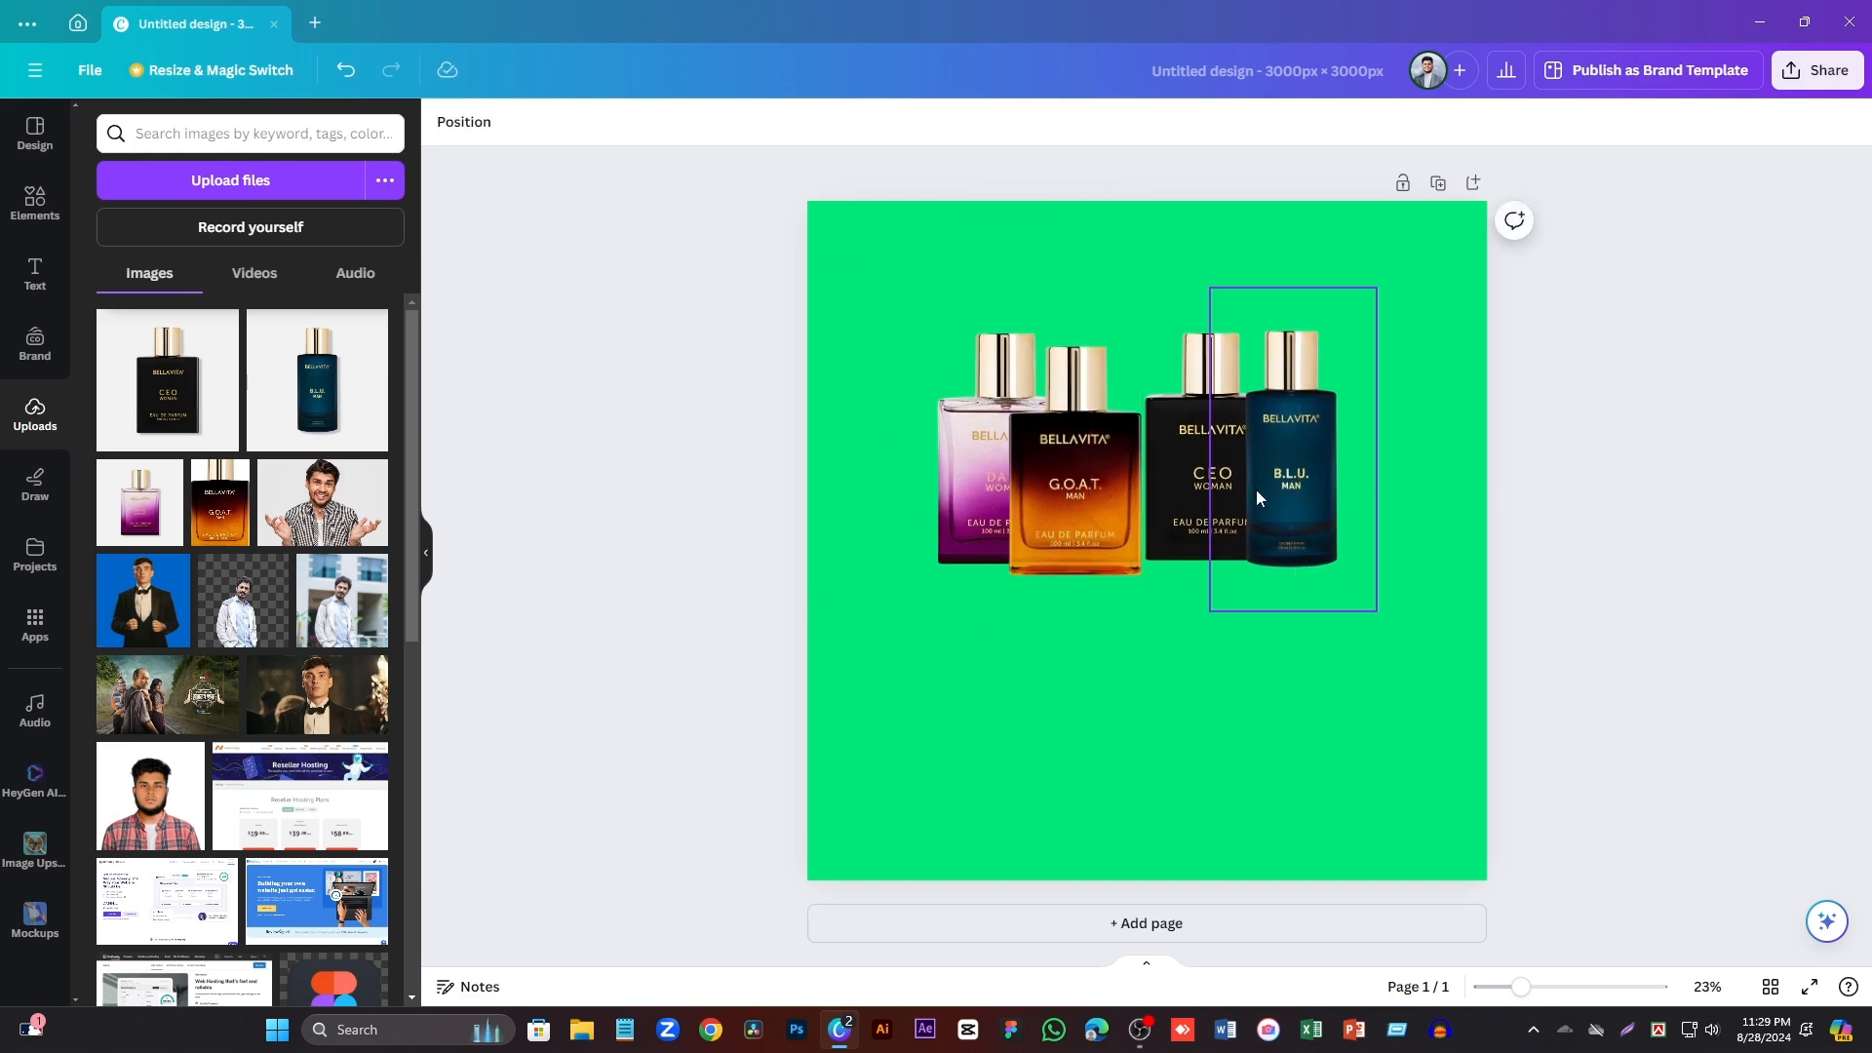
# - Place the CEO Woman bottle between Date Woman and B.L.U. Man, and flip the G.O.A.T. Man bottle vertically below it
pyautogui.moveTo(1174, 459); pyautogui.dragTo(1128, 437)
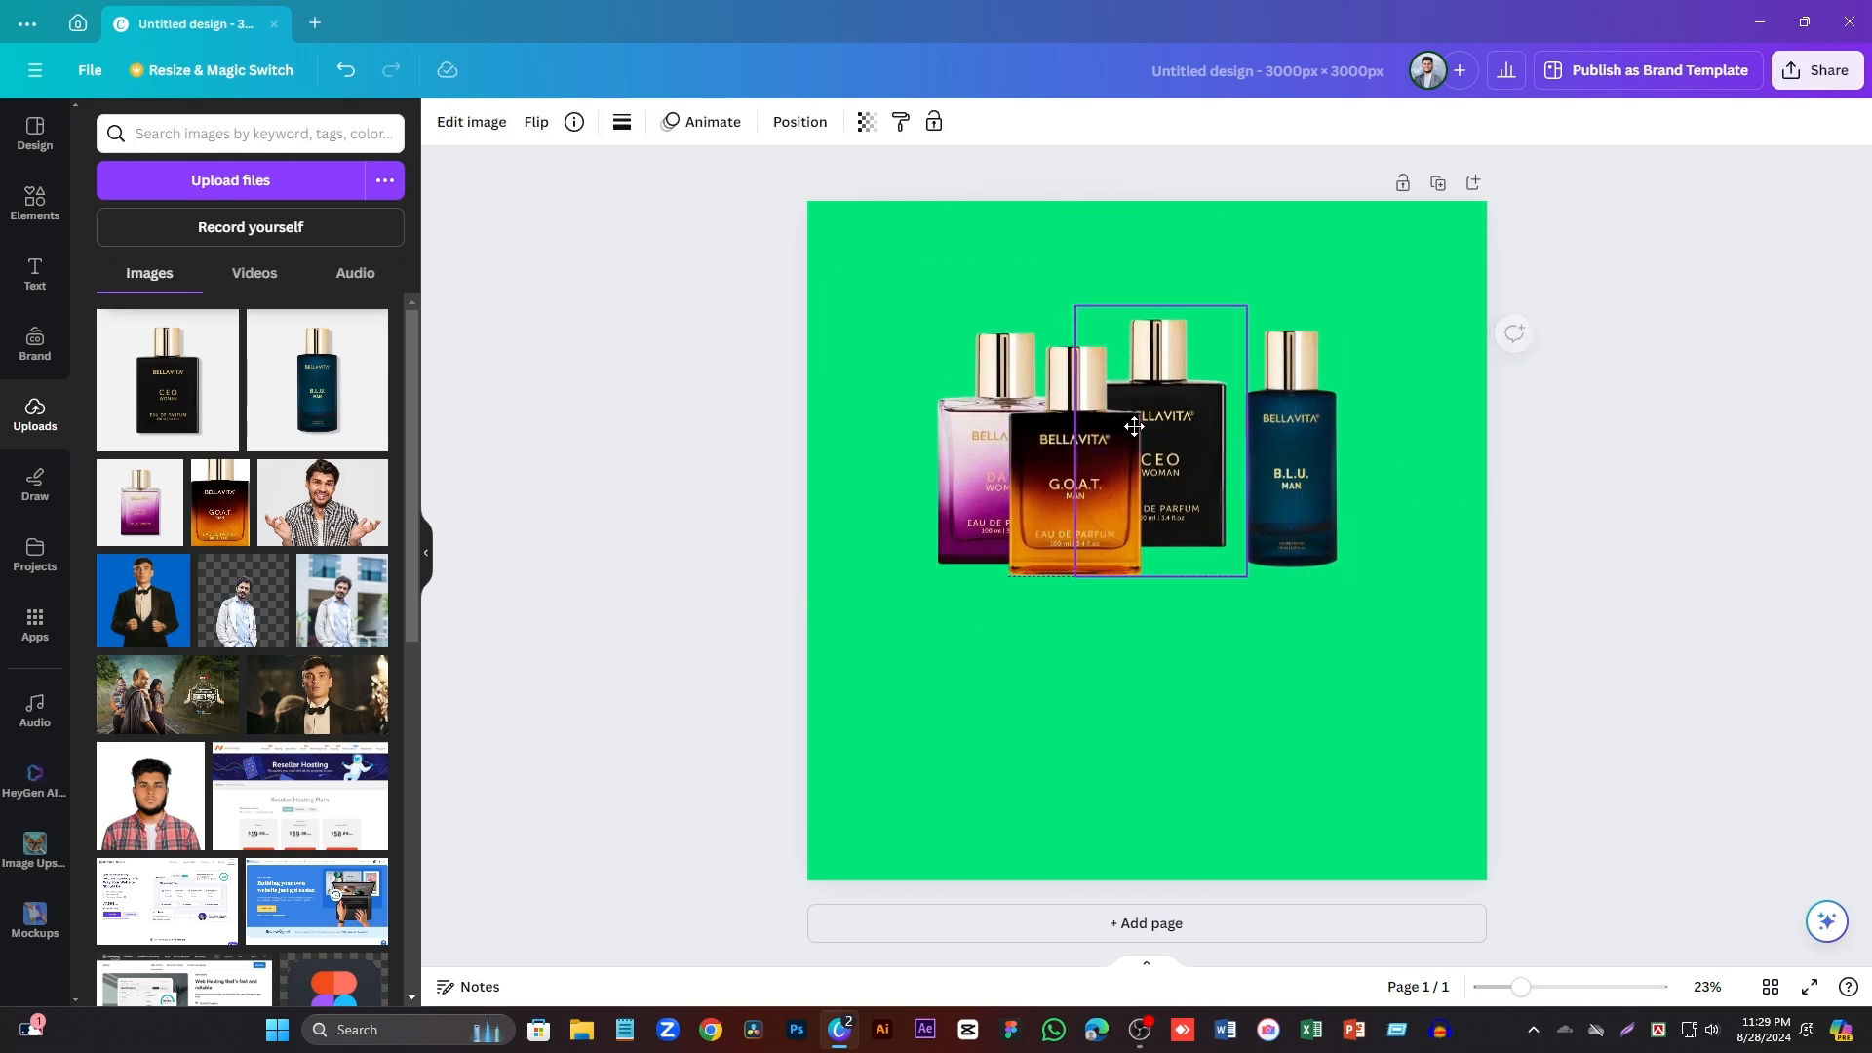
pyautogui.moveTo(1047, 497); pyautogui.dragTo(1131, 701)
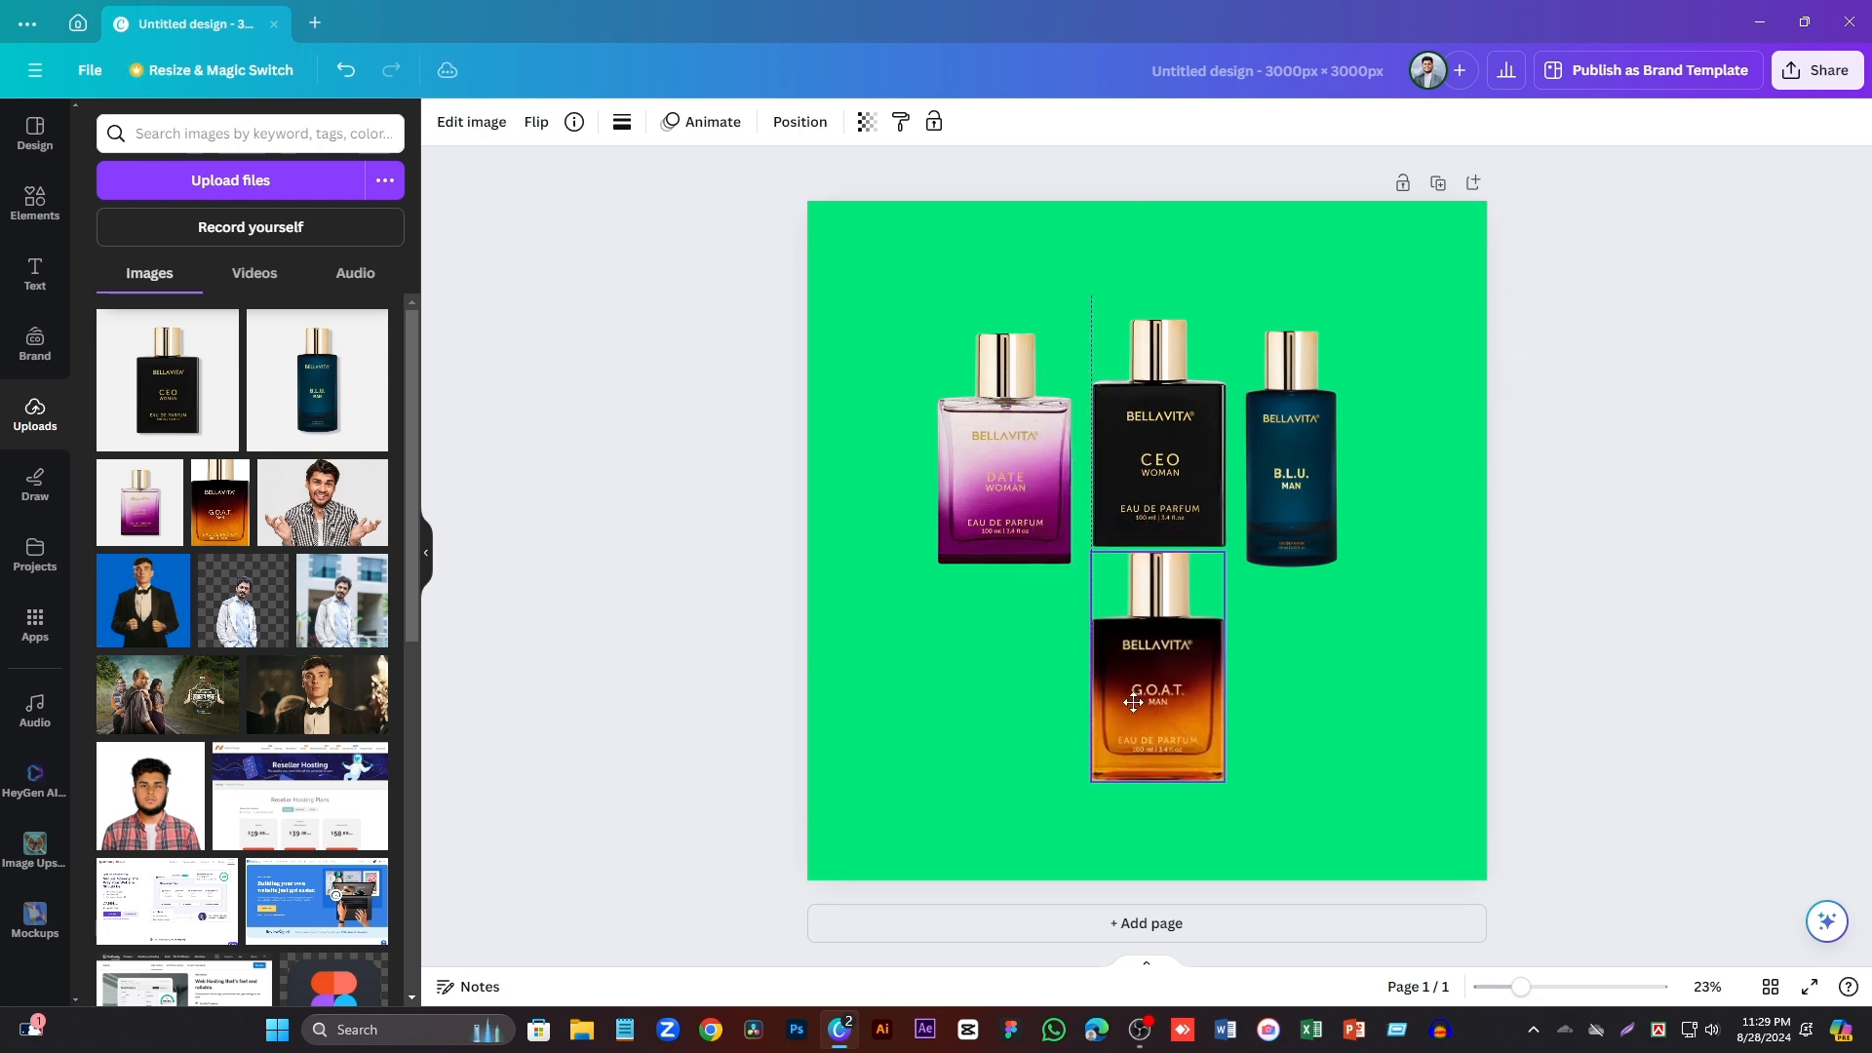
pyautogui.click(528, 131)
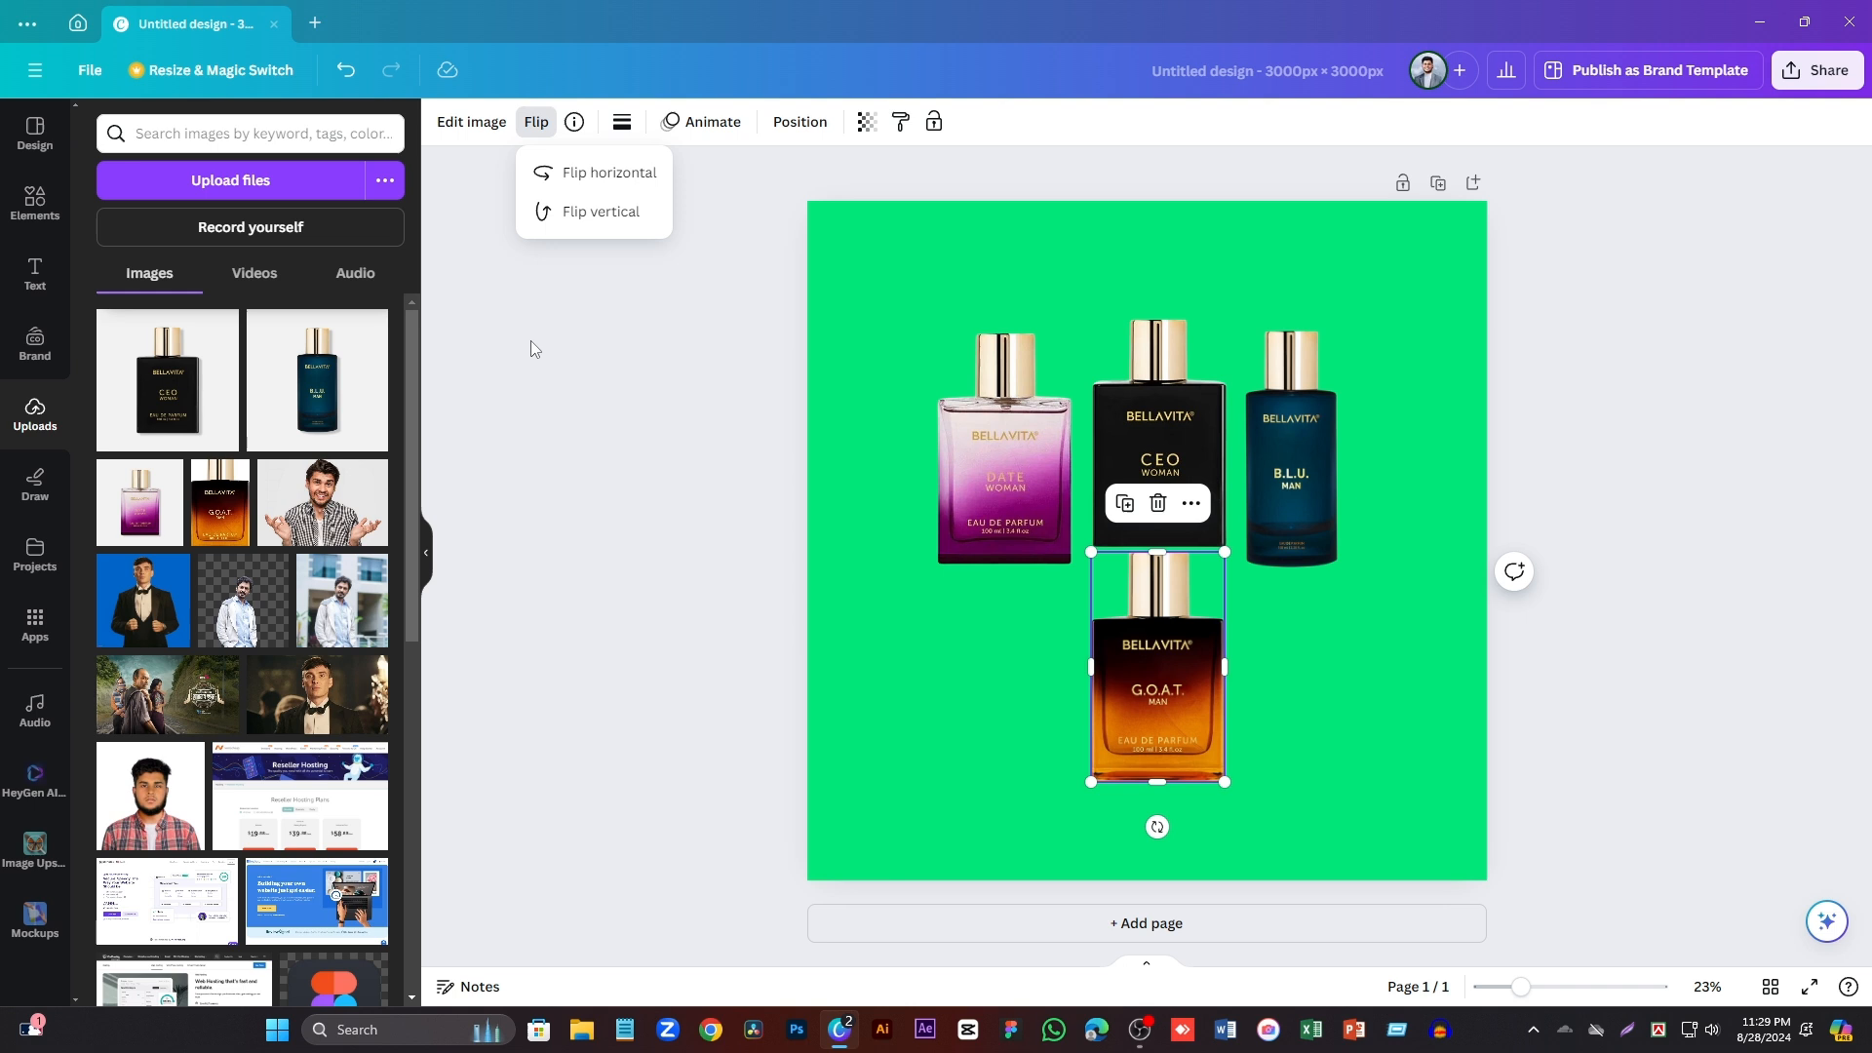
pyautogui.click(576, 210)
pyautogui.moveTo(1156, 606); pyautogui.dragTo(1164, 672)
# - Rotate the B.L.U. Man bottle 90 degrees clockwise and move it to the right edge of the page
pyautogui.click(1303, 484)
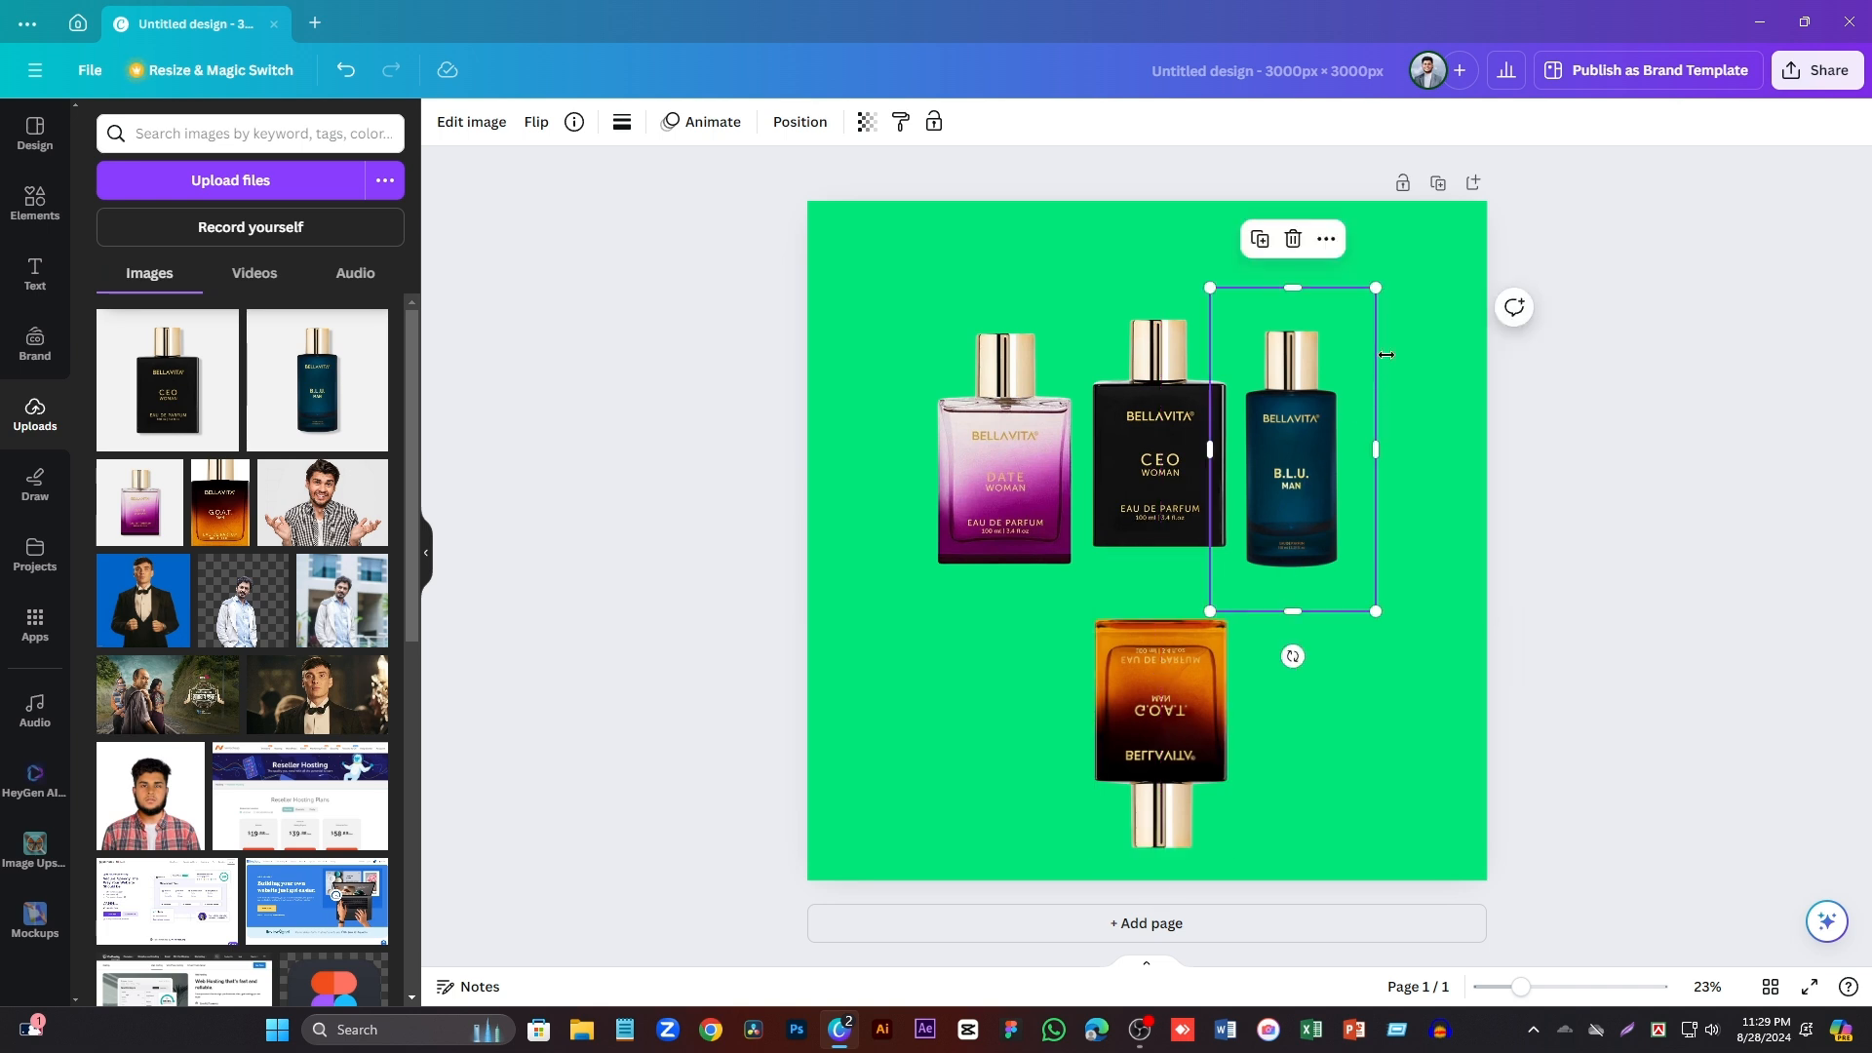
pyautogui.moveTo(1293, 656); pyautogui.dragTo(1064, 453)
pyautogui.click(1006, 493)
pyautogui.click(1238, 466)
pyautogui.moveTo(1238, 445); pyautogui.dragTo(1346, 575)
# - Rotate the Date Woman bottle 90 degrees counterclockwise and position it left of the gap between the two upright bottles
pyautogui.moveTo(1039, 454); pyautogui.dragTo(998, 516)
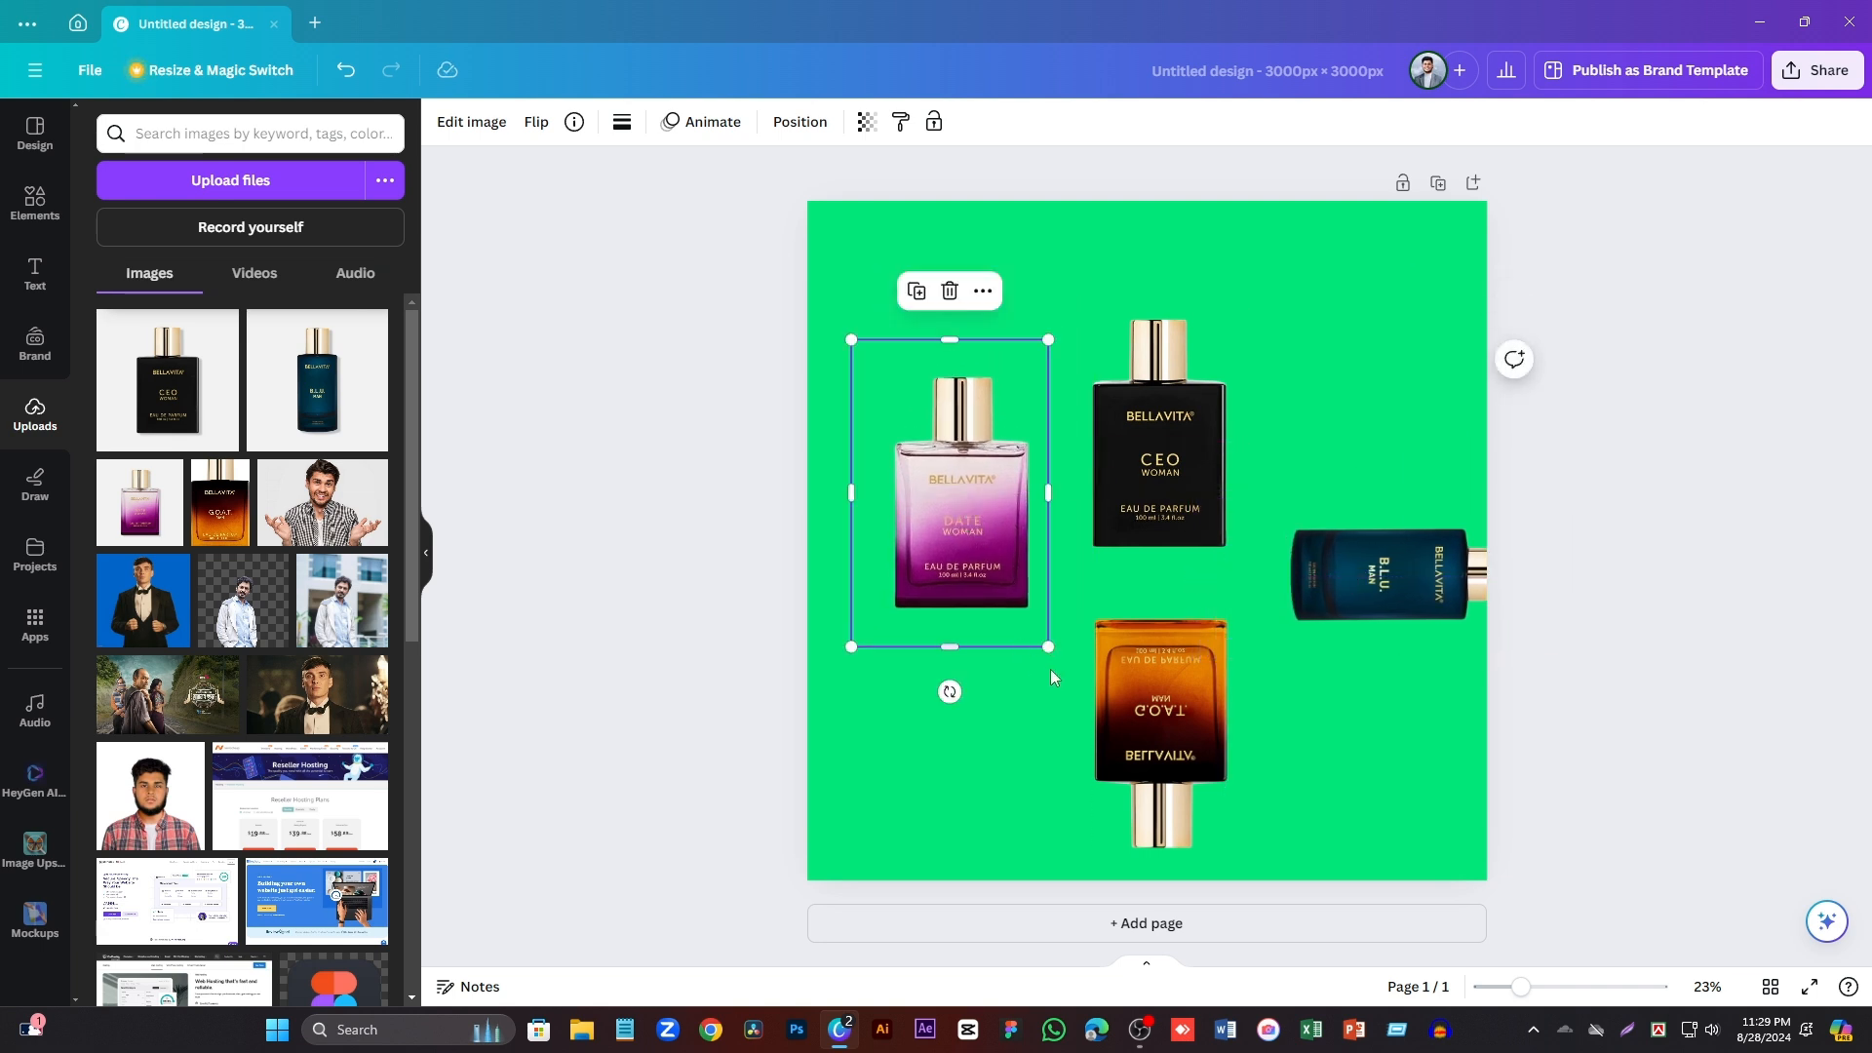
pyautogui.moveTo(949, 692); pyautogui.dragTo(1184, 496)
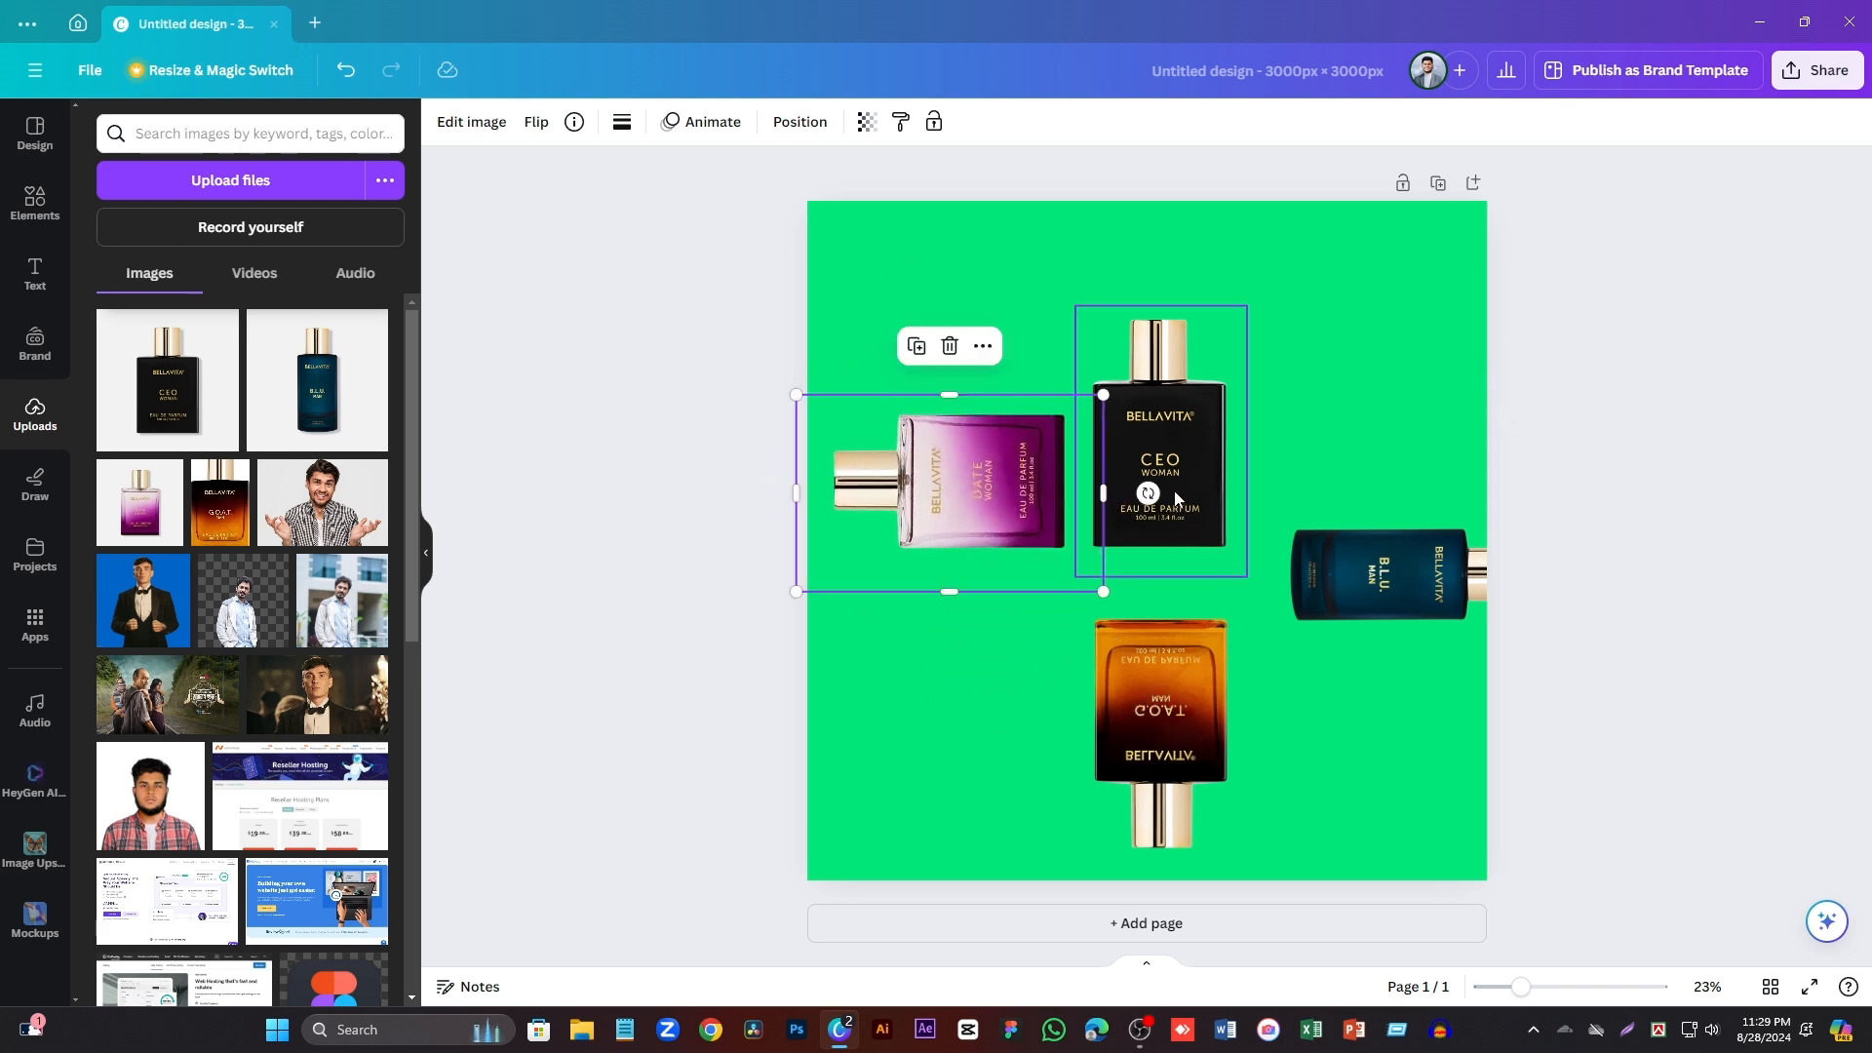
pyautogui.moveTo(1004, 476); pyautogui.dragTo(992, 552)
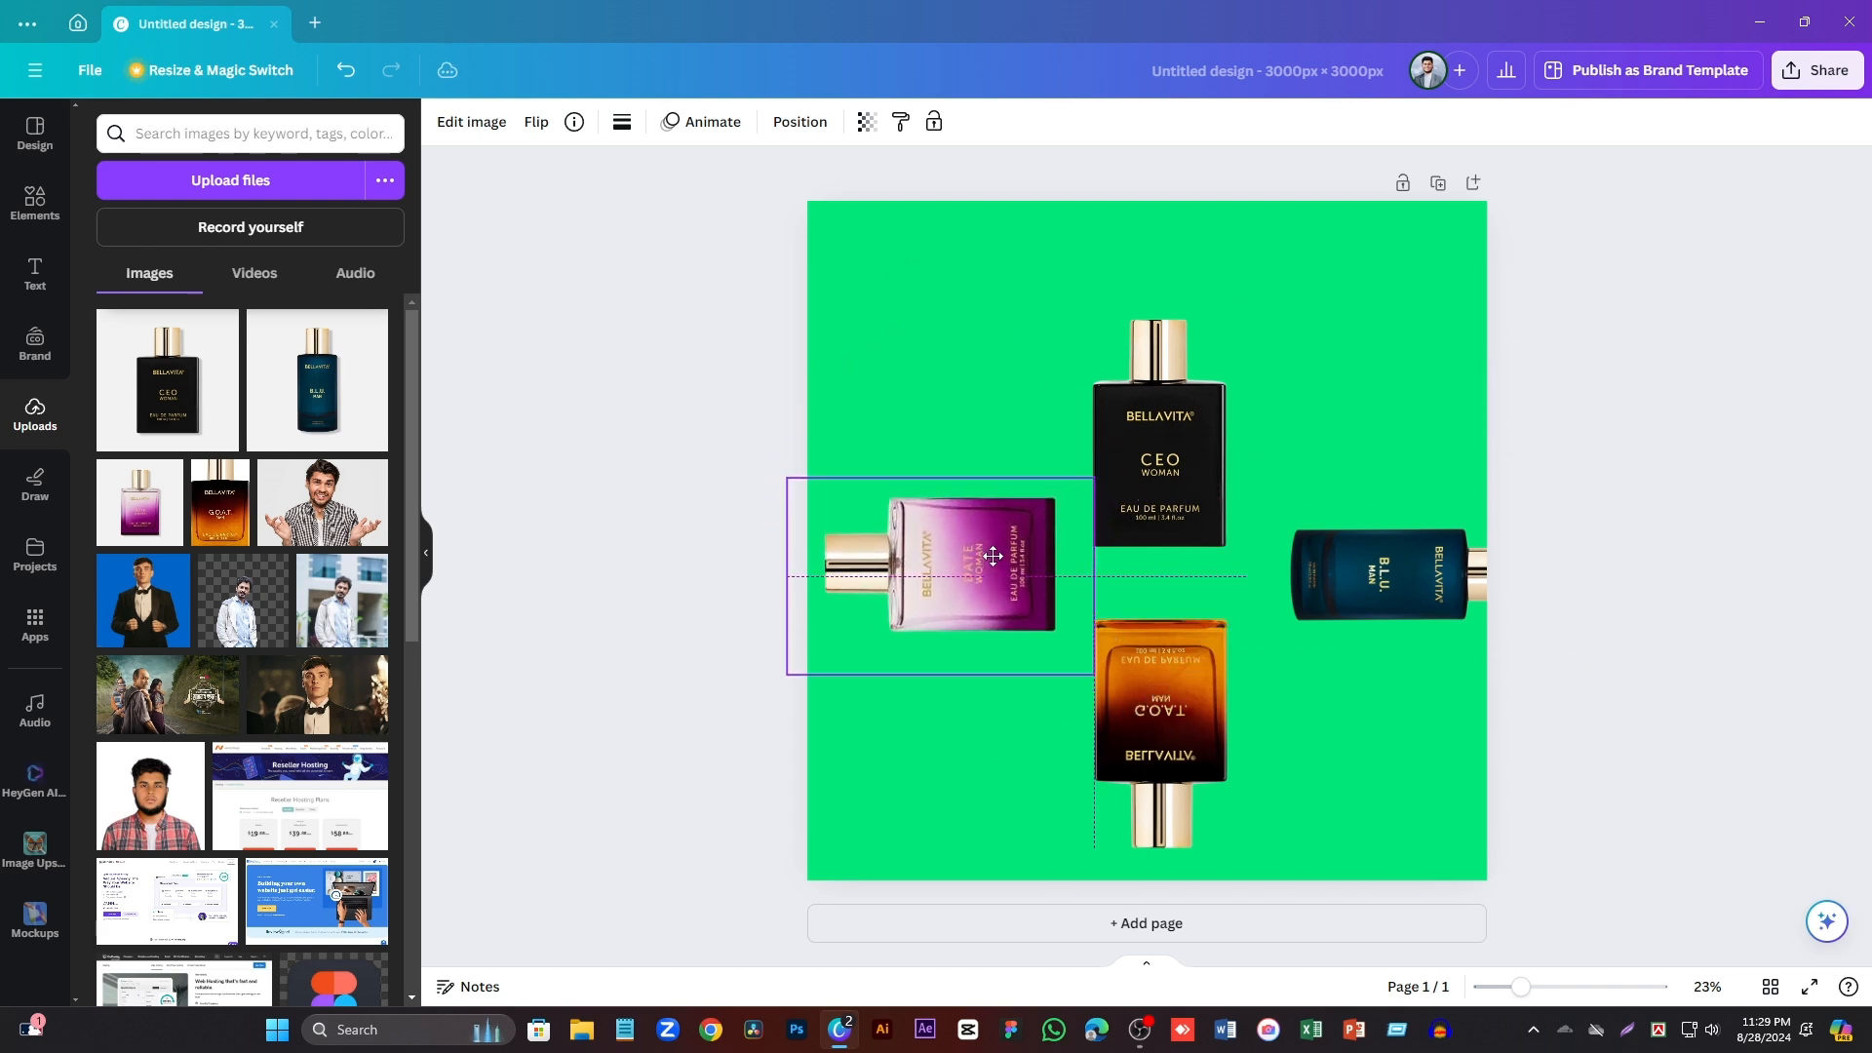
# - Scale the four-bottle cross arrangement down together so it fits inside the page, and center it vertically
pyautogui.moveTo(1621, 762); pyautogui.dragTo(1016, 446)
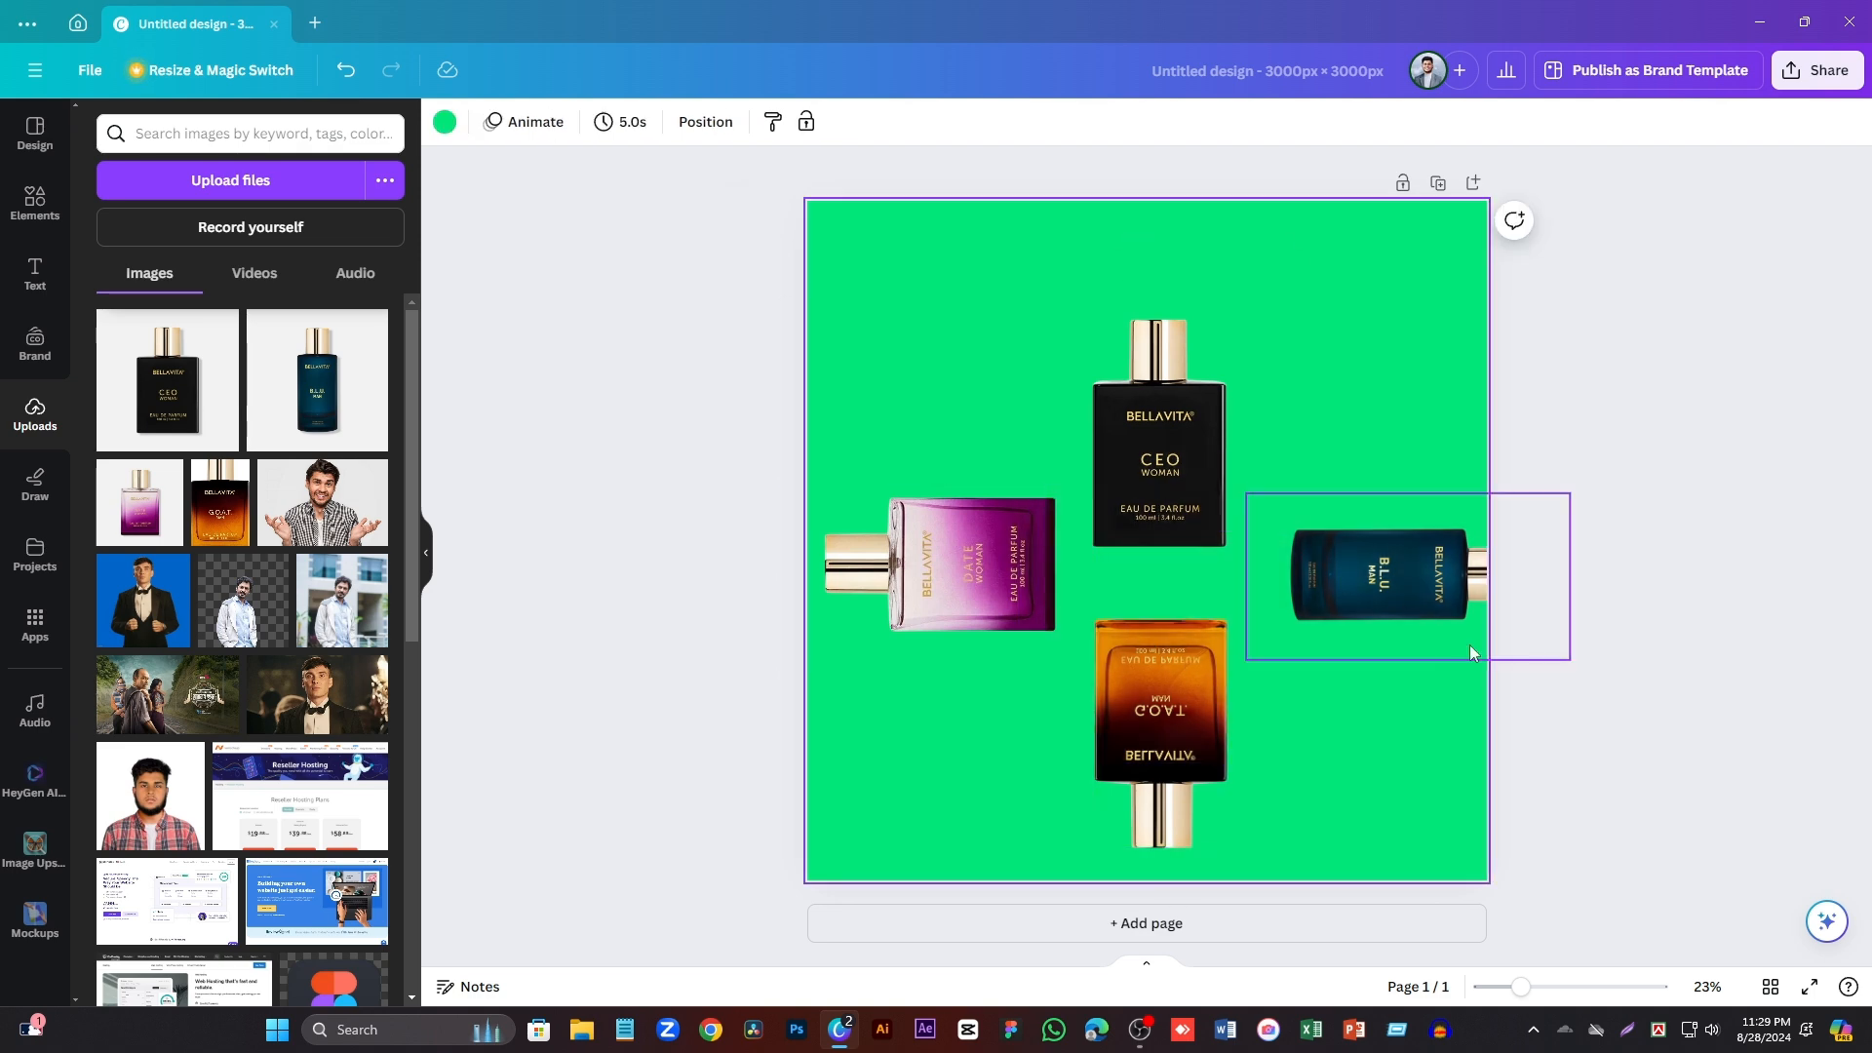
pyautogui.moveTo(1588, 712); pyautogui.dragTo(991, 435)
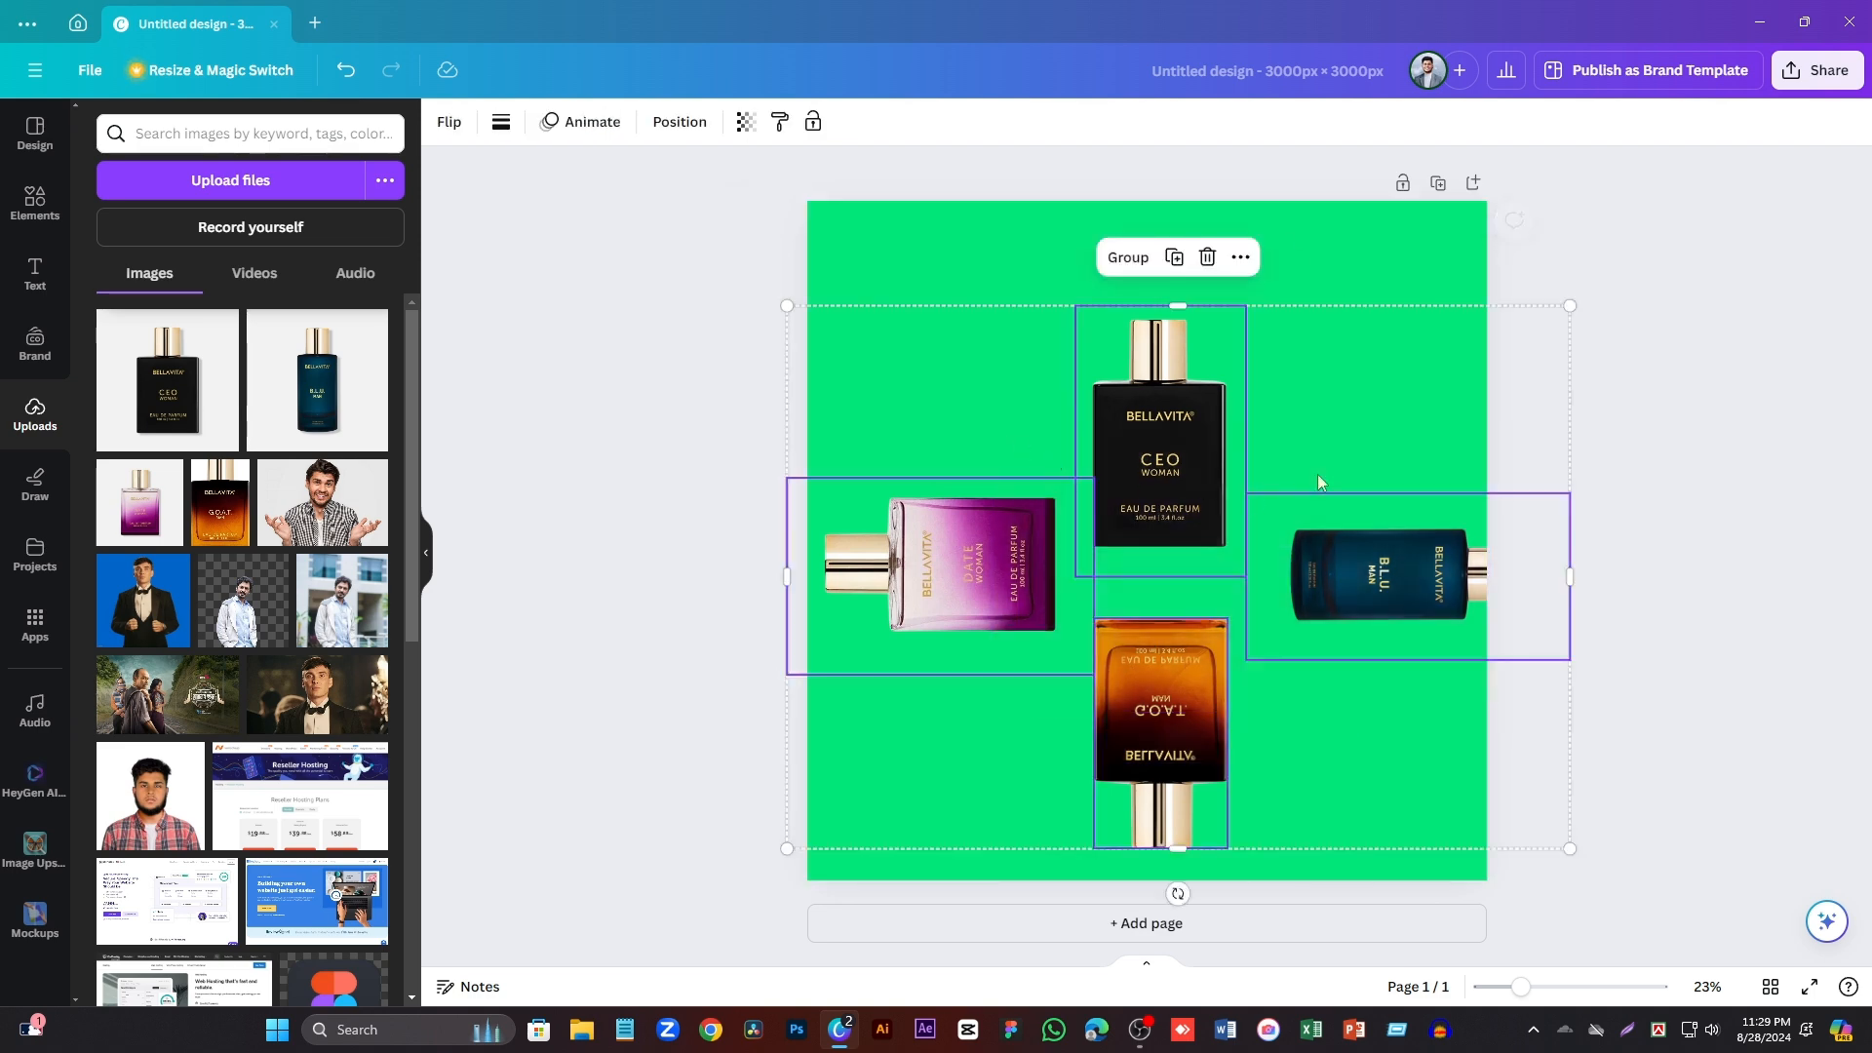
pyautogui.moveTo(1566, 305); pyautogui.dragTo(1453, 384)
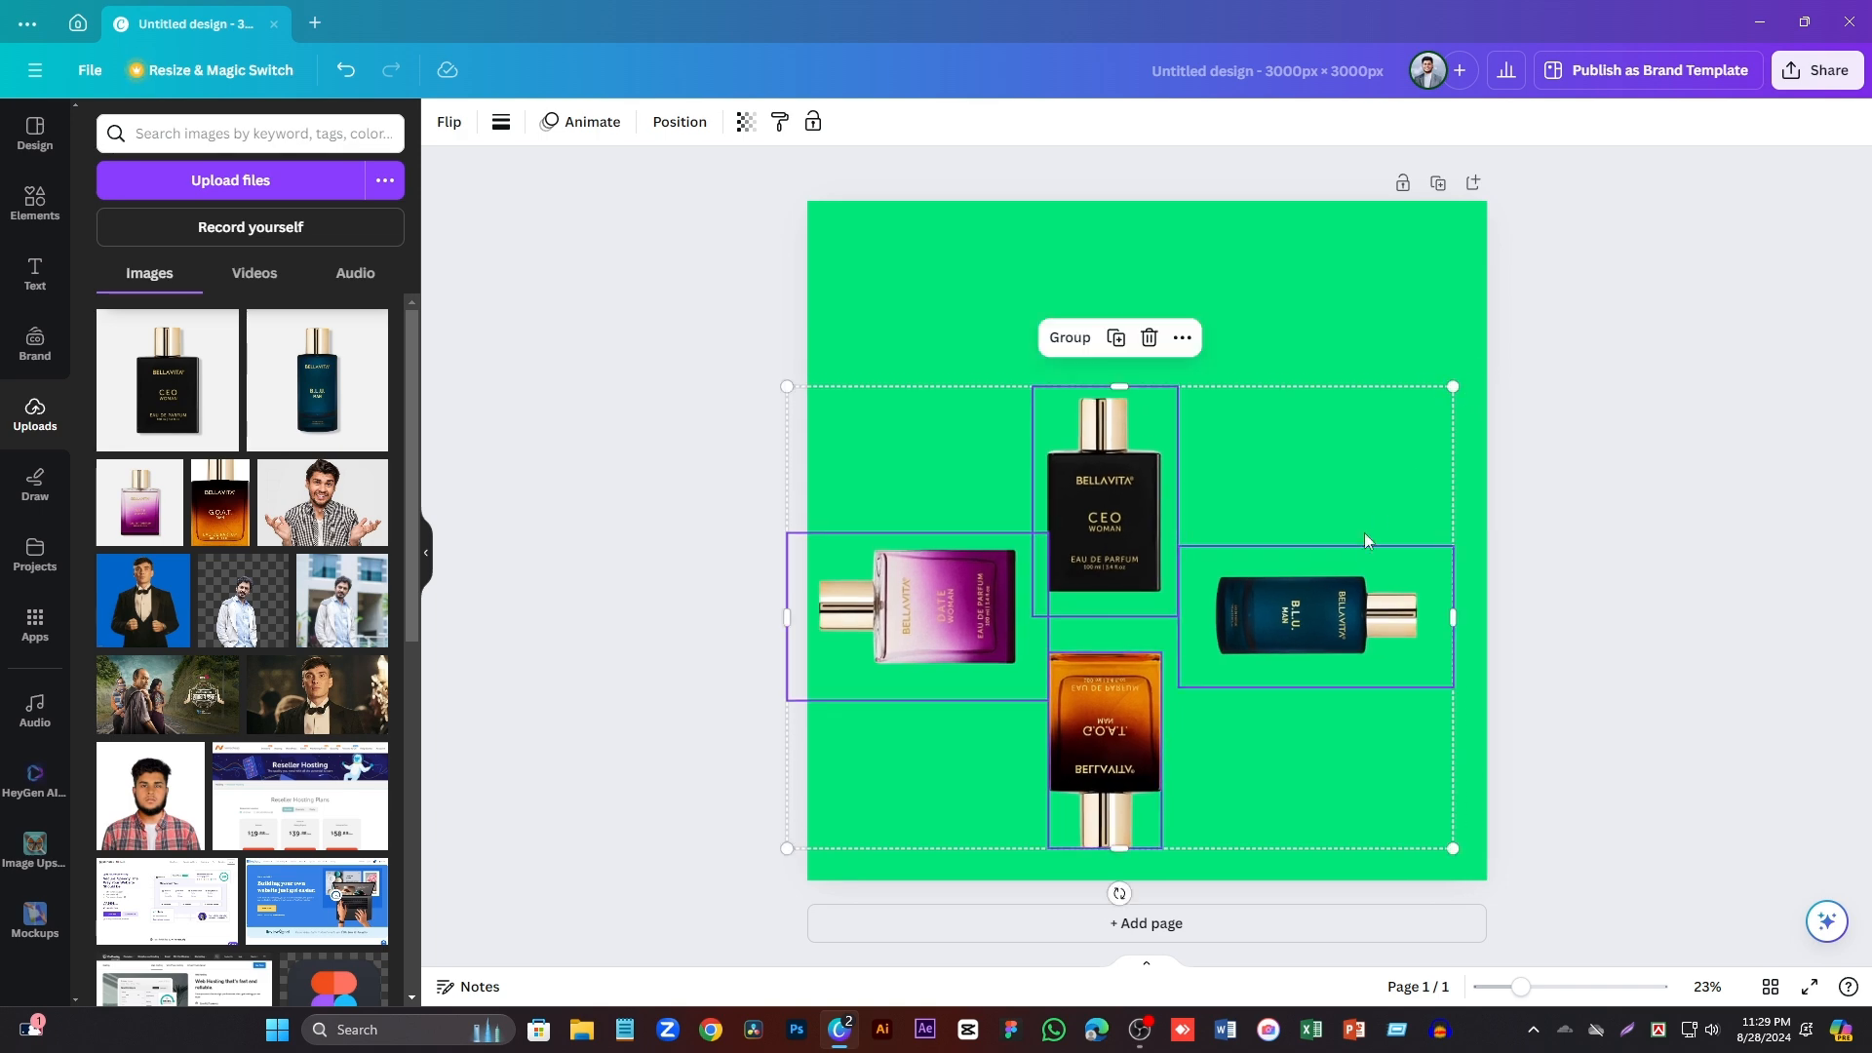
pyautogui.moveTo(1320, 612); pyautogui.dragTo(1352, 549)
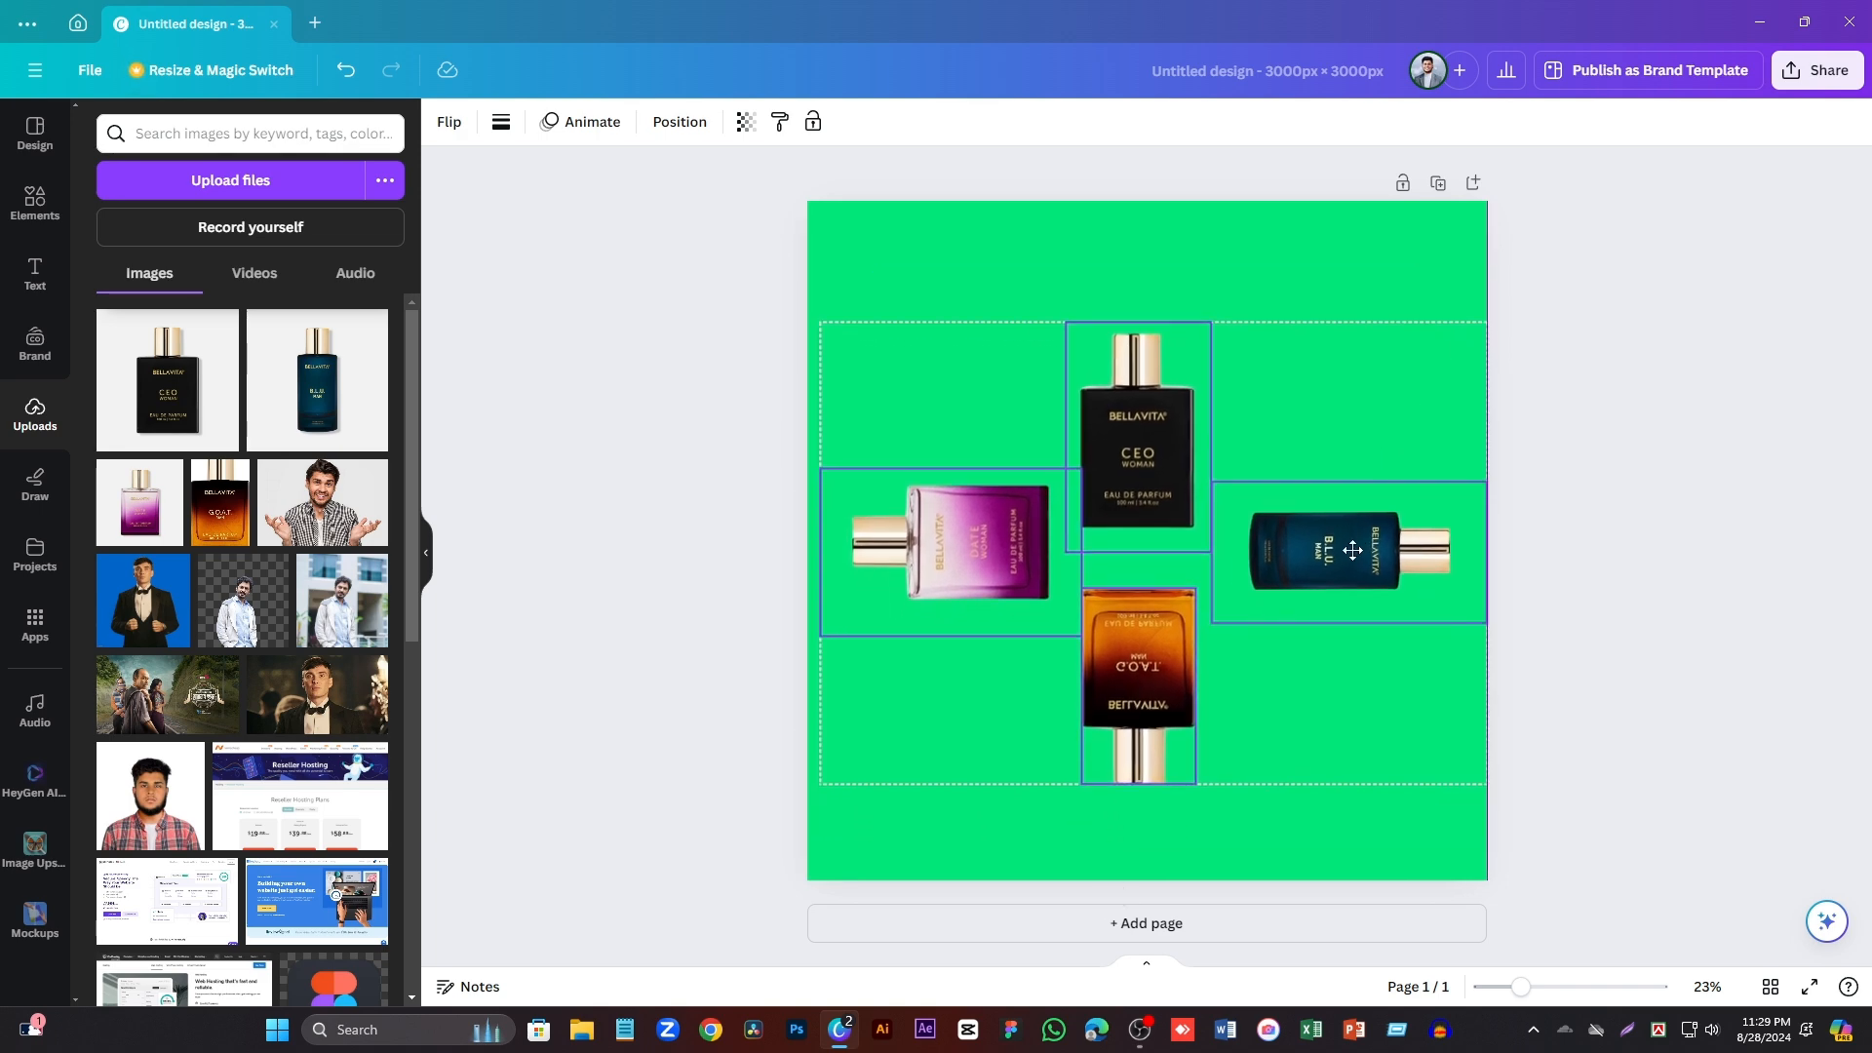
pyautogui.click(1693, 403)
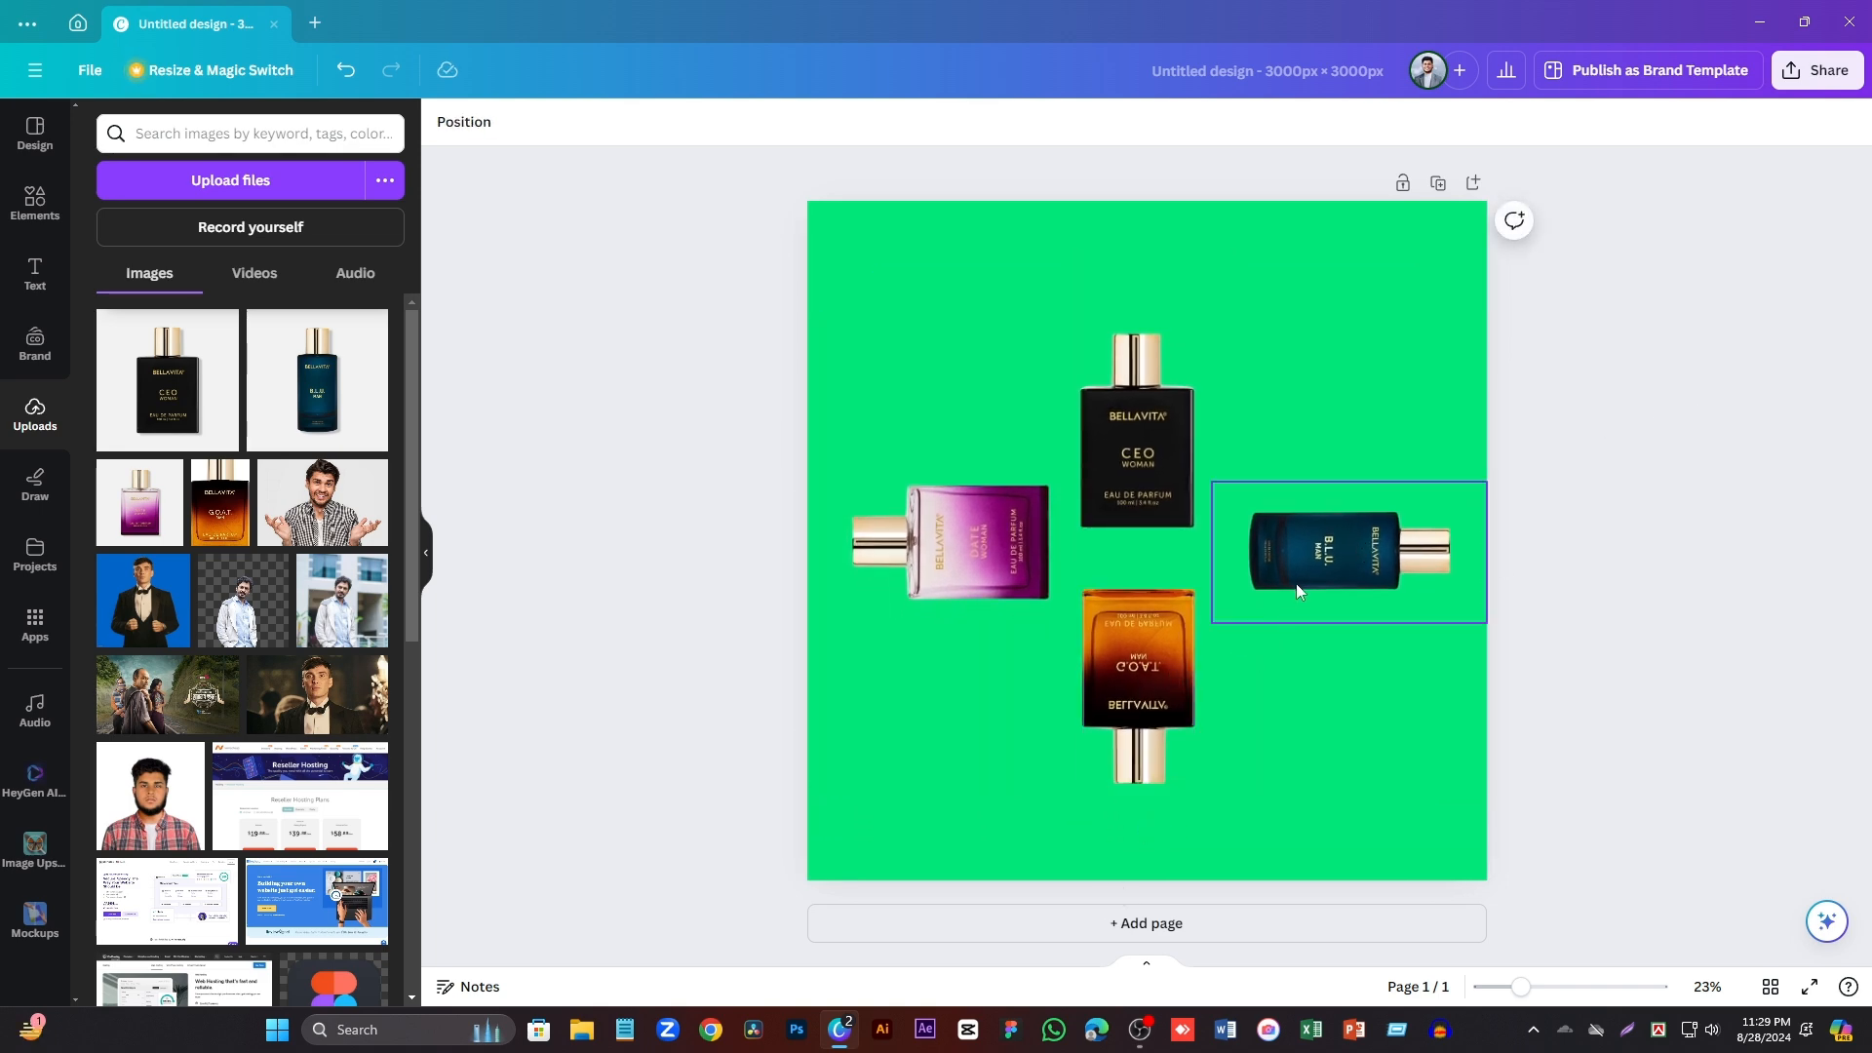
# - Spread the four bottles outward toward the page edges, widening the central gap, and nudge the whole arrangement slightly up and right
pyautogui.moveTo(1297, 583); pyautogui.dragTo(1320, 594)
pyautogui.moveTo(933, 552); pyautogui.dragTo(899, 575)
pyautogui.moveTo(1139, 673); pyautogui.dragTo(1139, 709)
pyautogui.moveTo(1136, 449); pyautogui.dragTo(1136, 413)
pyautogui.click(1592, 535)
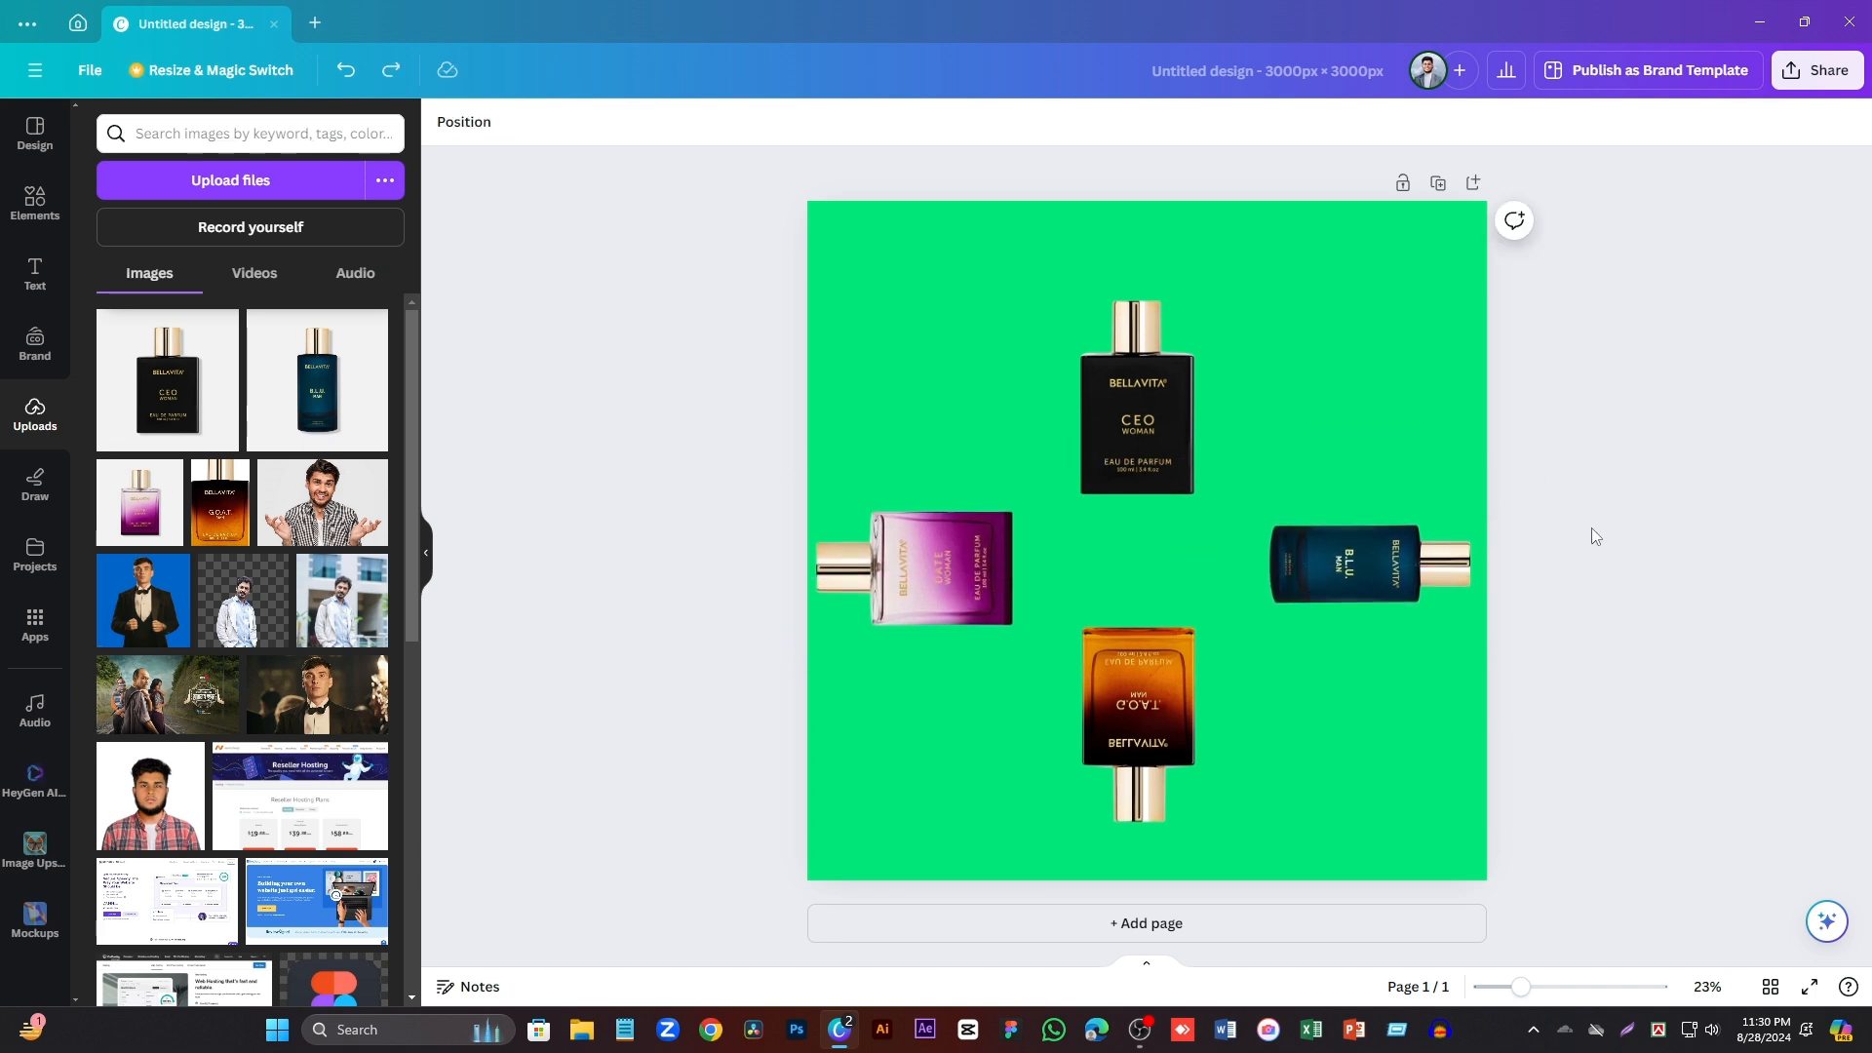
pyautogui.moveTo(1562, 725); pyautogui.dragTo(809, 288)
pyautogui.moveTo(1095, 400); pyautogui.dragTo(1099, 395)
pyautogui.click(1565, 347)
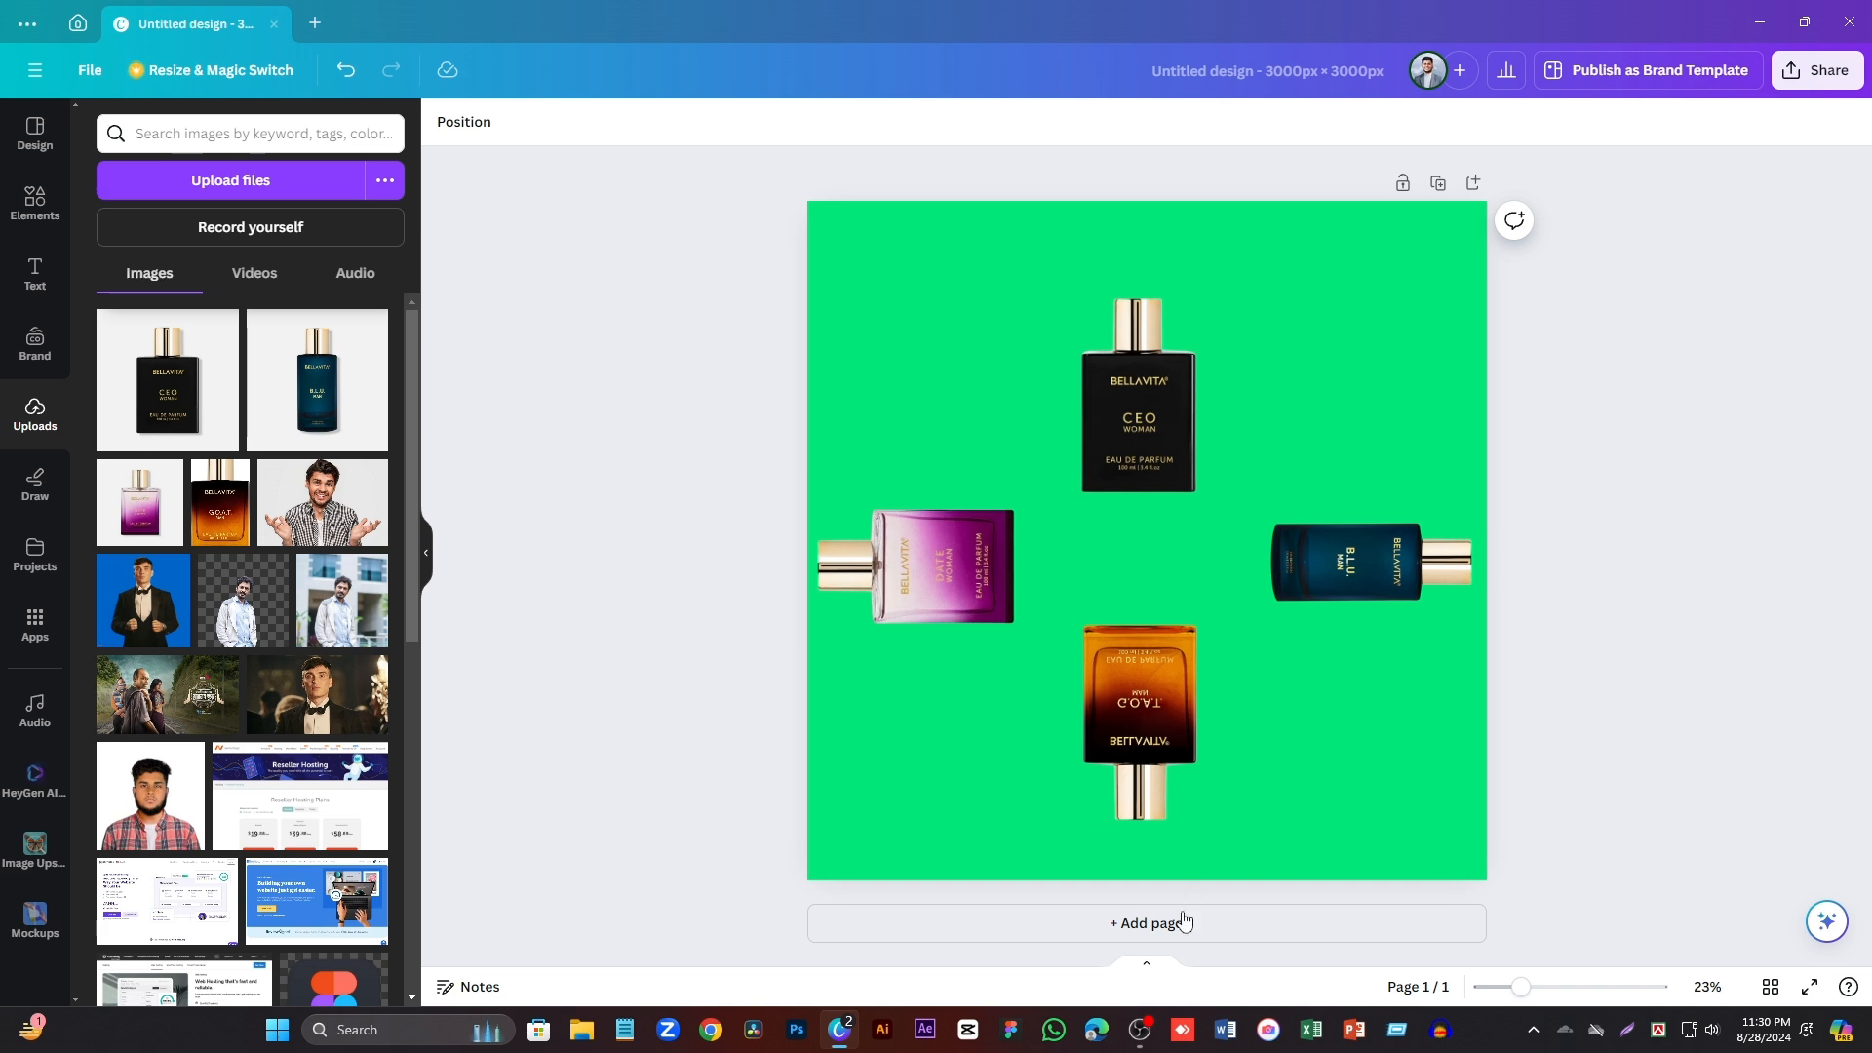
# - Add a second page with the same green background below the bottle layout
pyautogui.click(1146, 923)
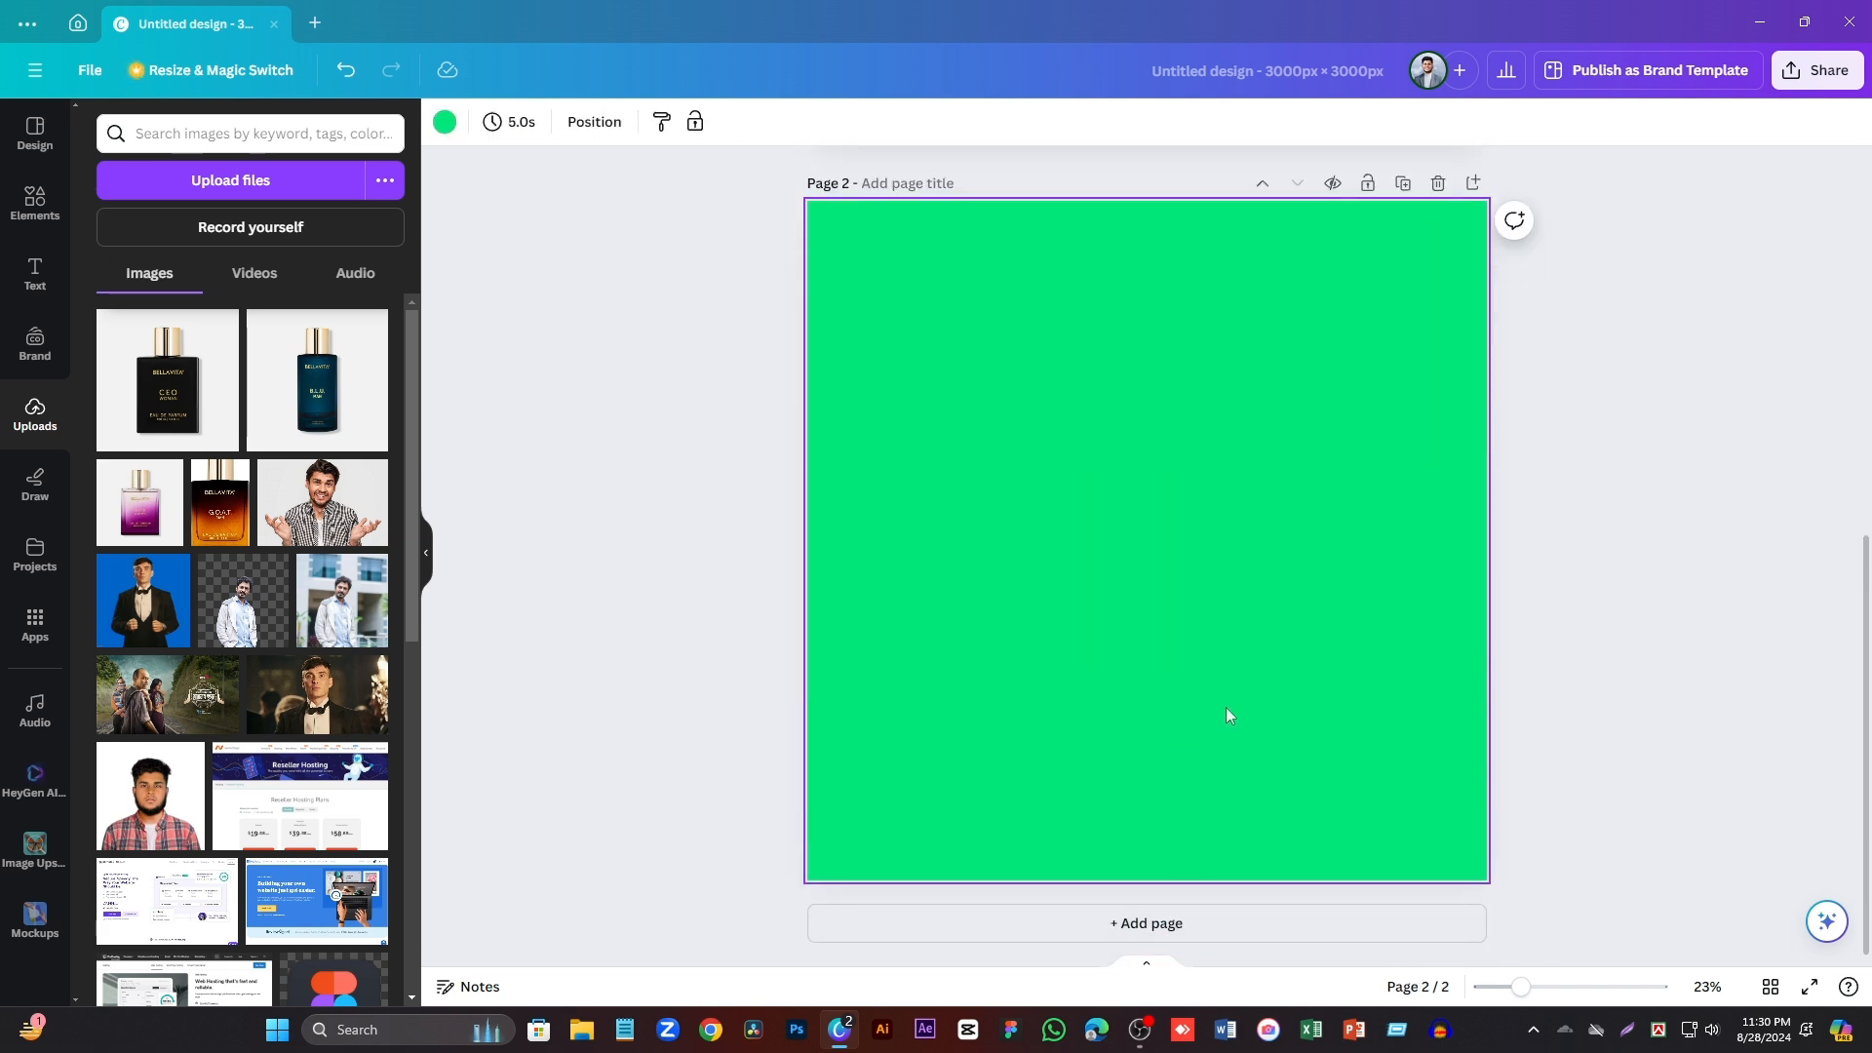
pyautogui.scroll(7, 1226, 711)
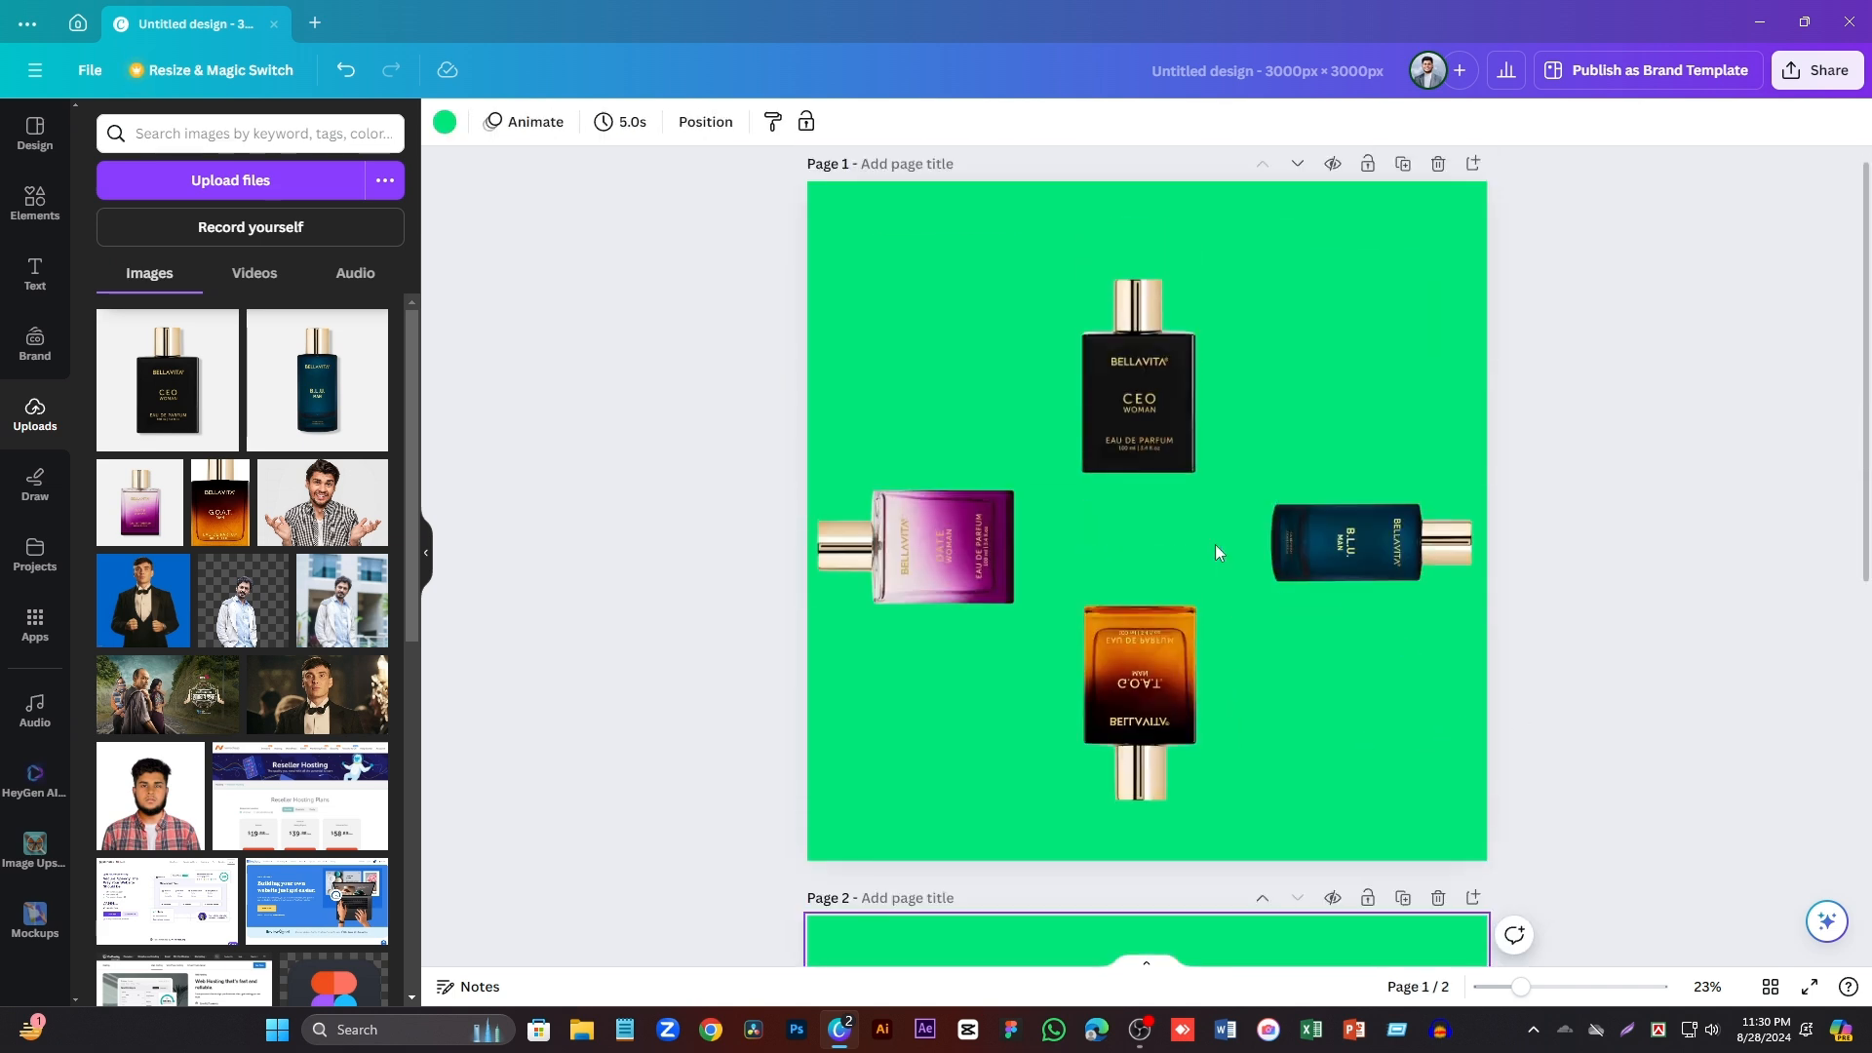
pyautogui.scroll(-7, 1215, 543)
pyautogui.scroll(4, 1121, 614)
pyautogui.scroll(4, 1132, 601)
pyautogui.scroll(-4, 1130, 601)
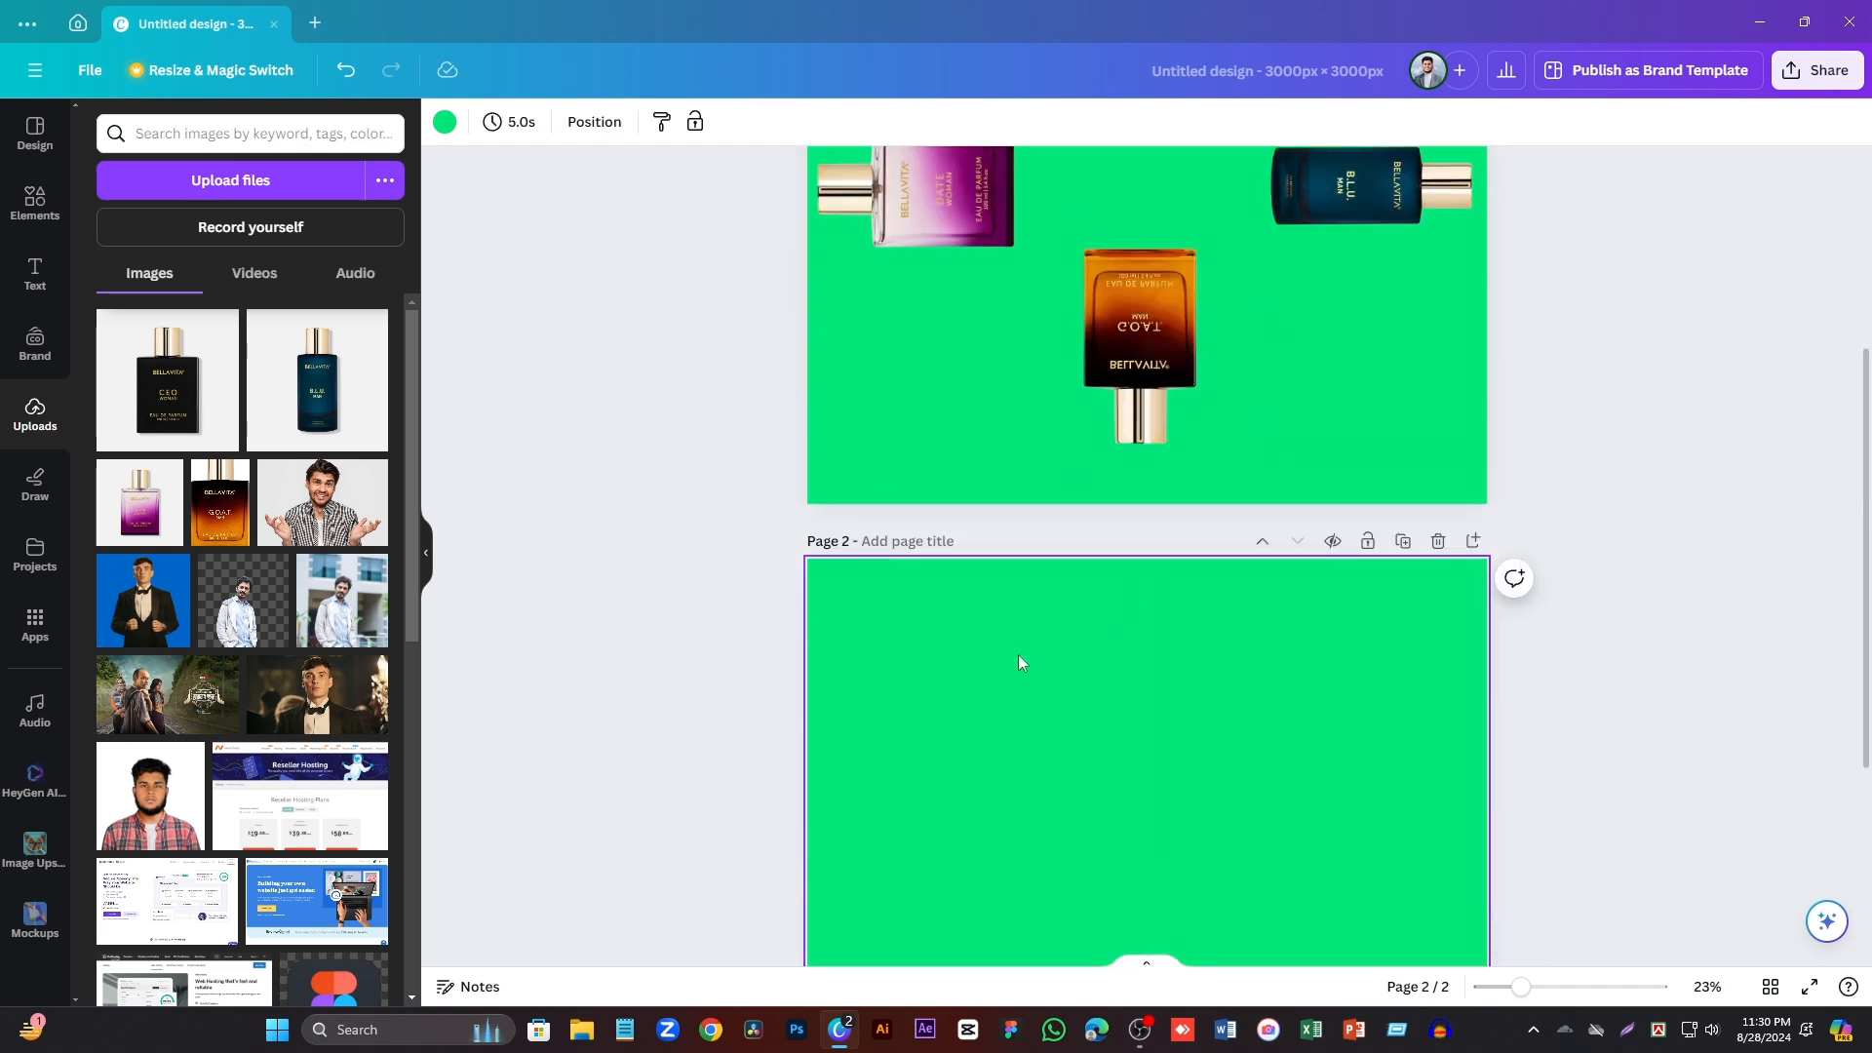
pyautogui.scroll(-3, 1020, 663)
# - Add a text box in the Anton font to page 2 and select its placeholder text
pyautogui.click(32, 275)
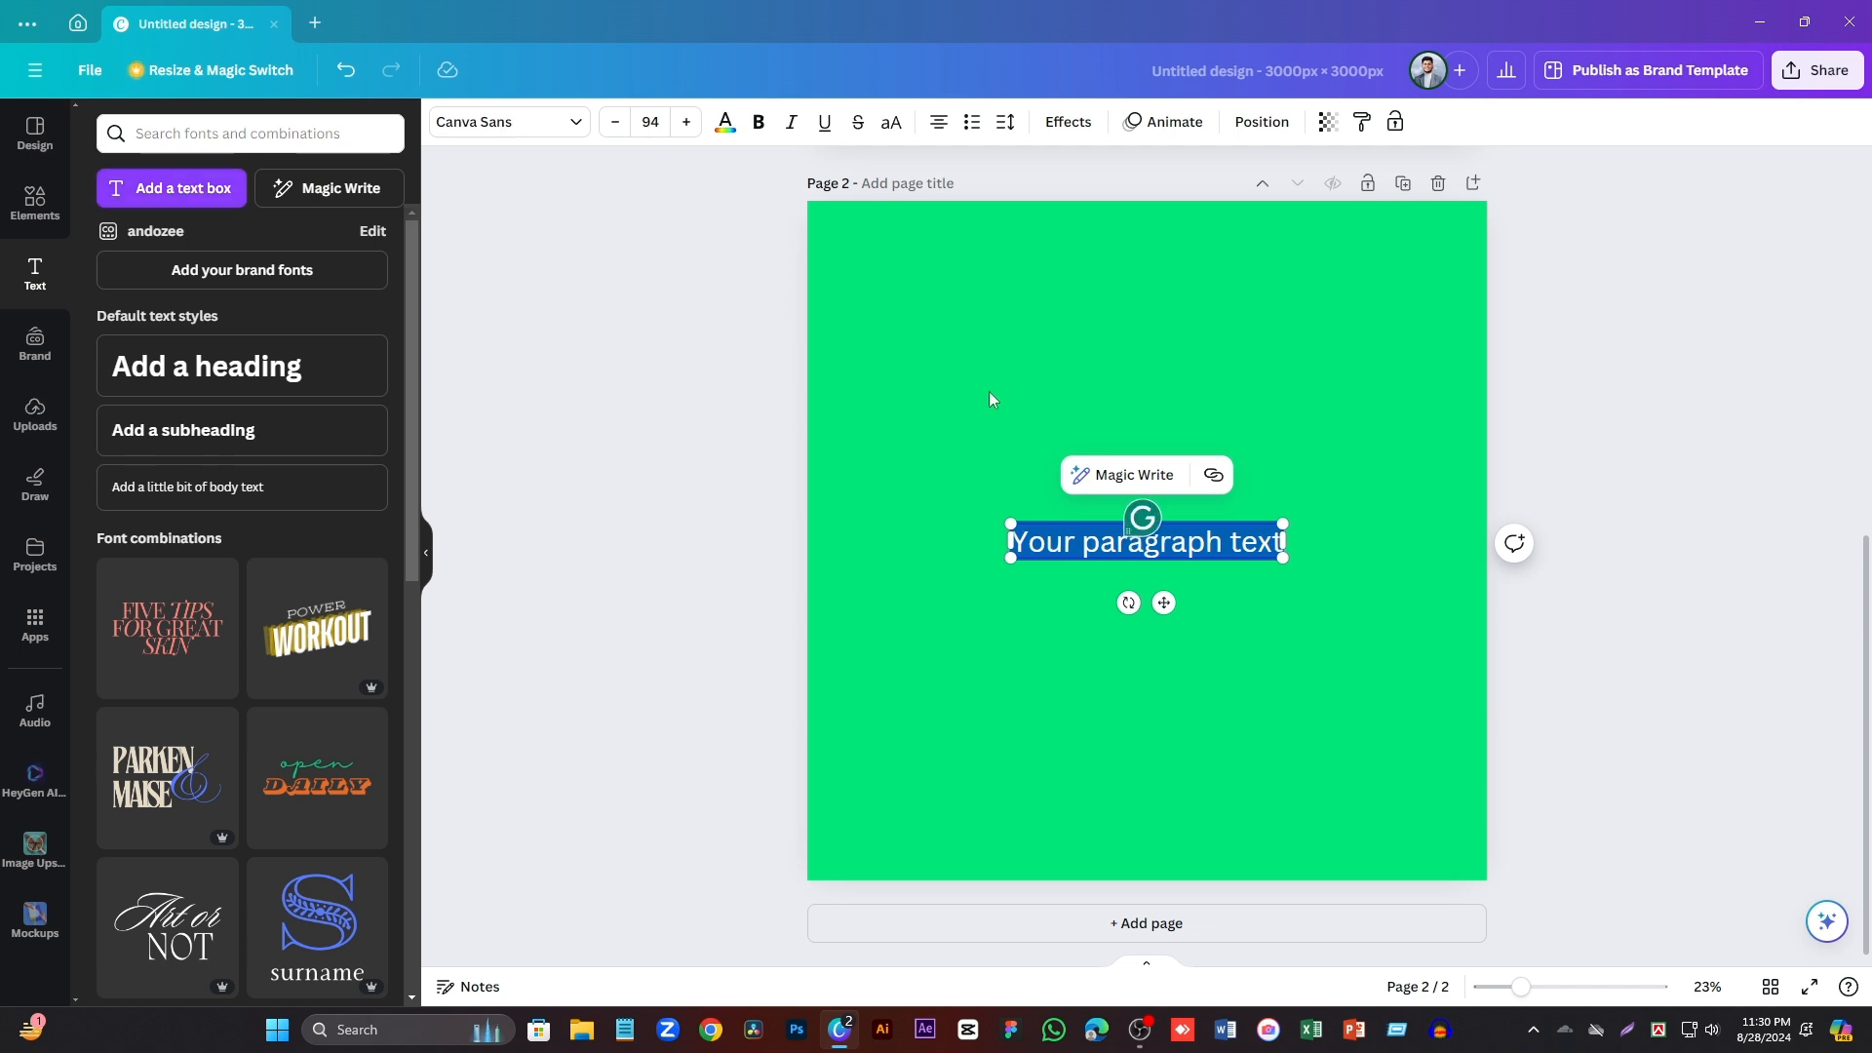
pyautogui.click(509, 127)
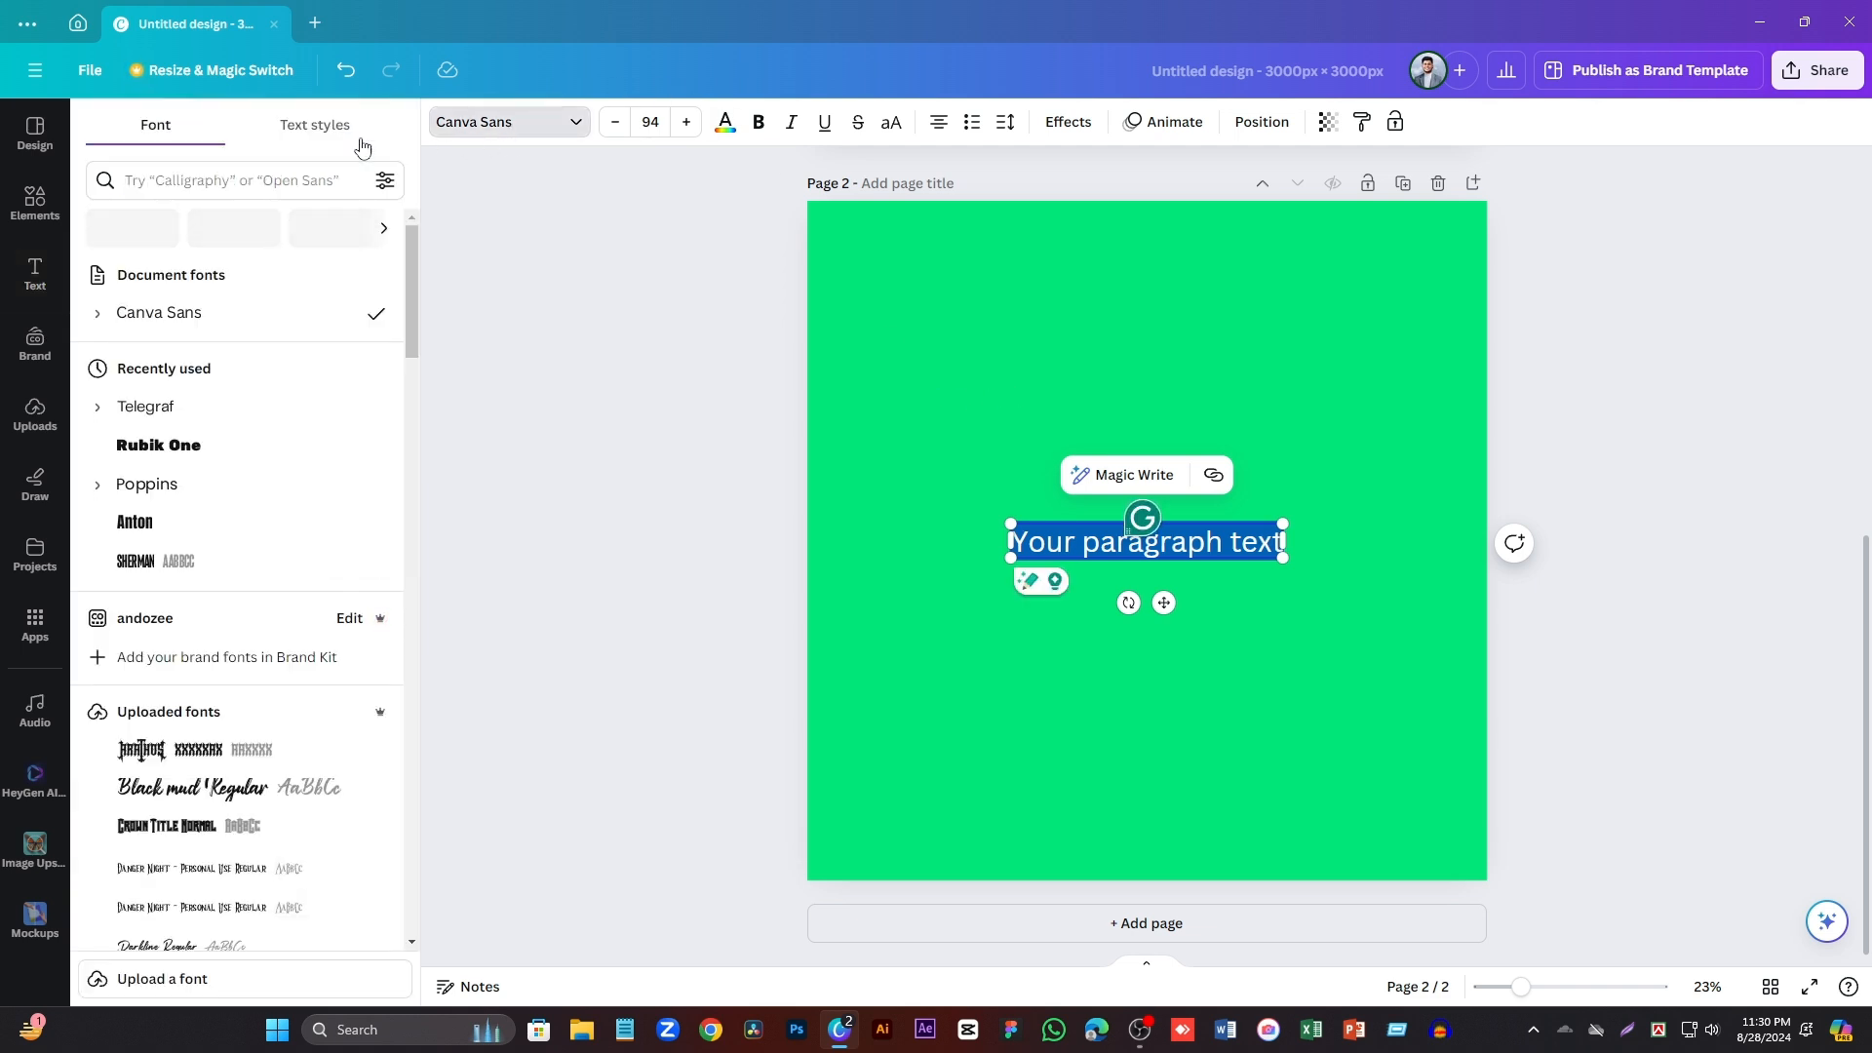
pyautogui.click(175, 179)
pyautogui.click(160, 310)
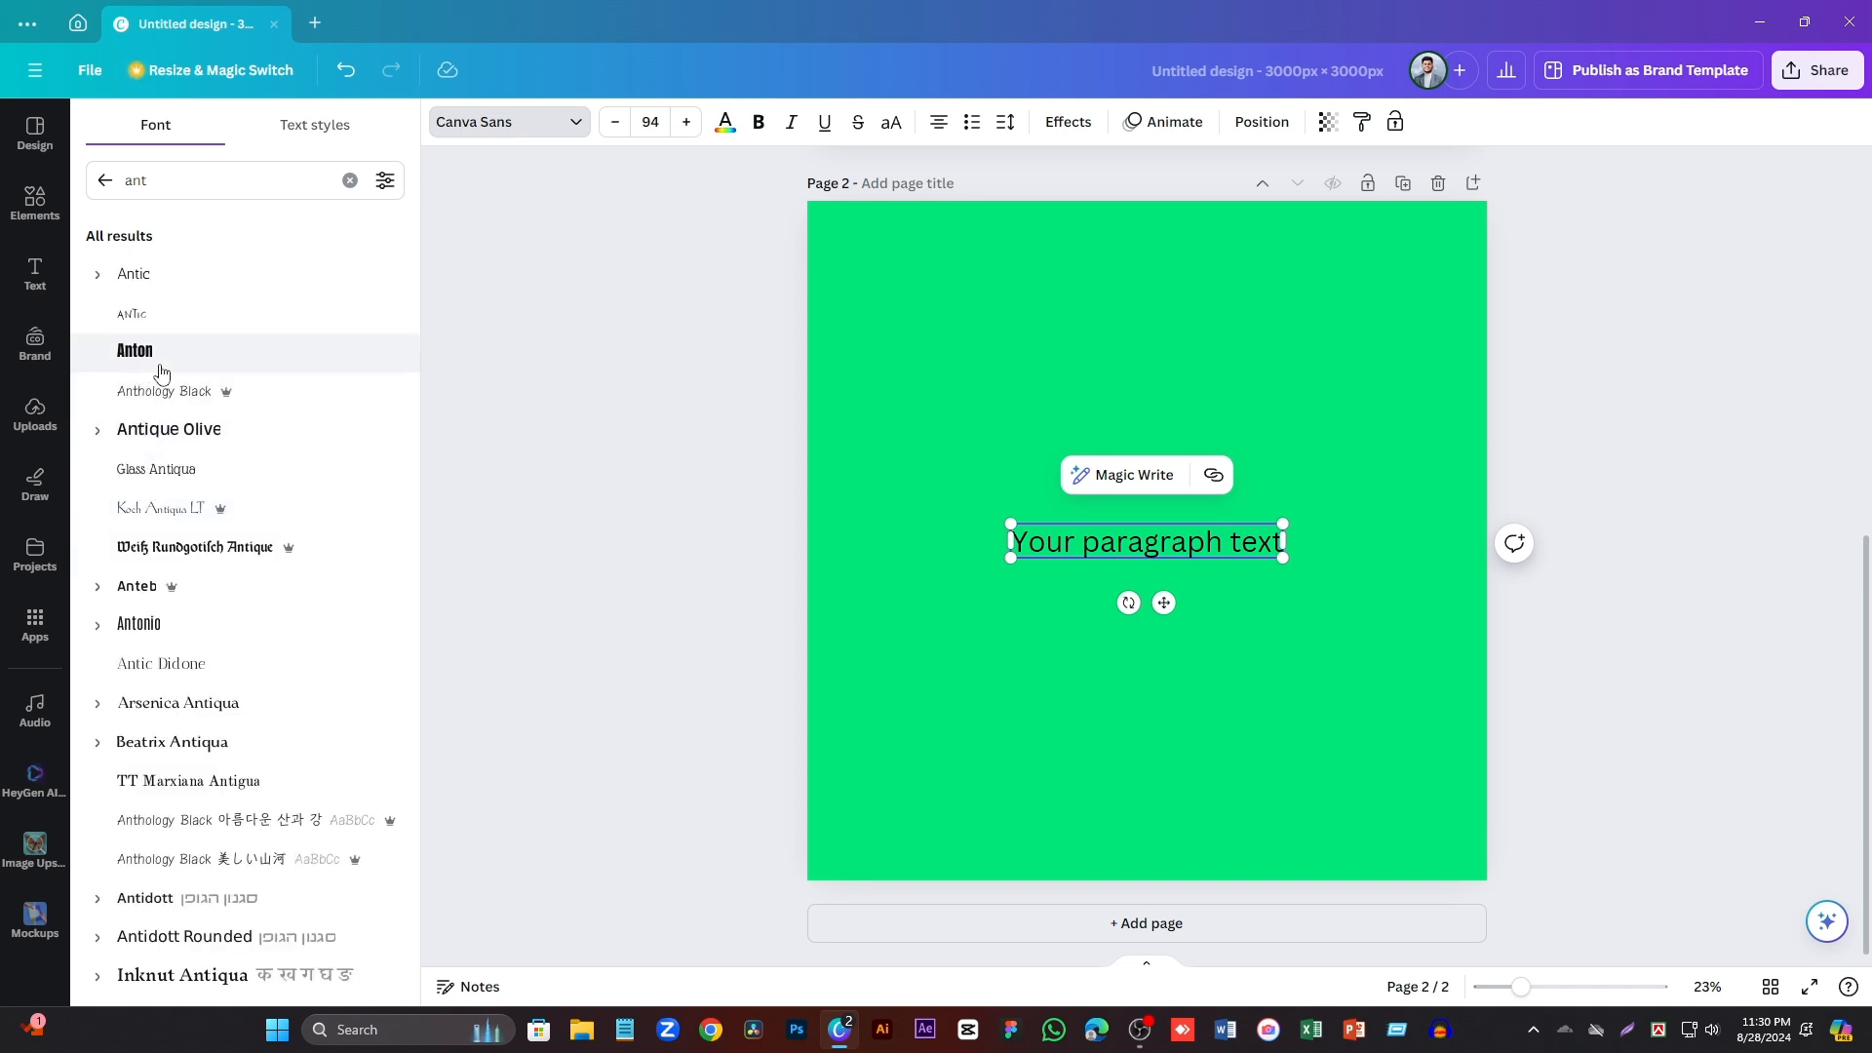
pyautogui.click(156, 370)
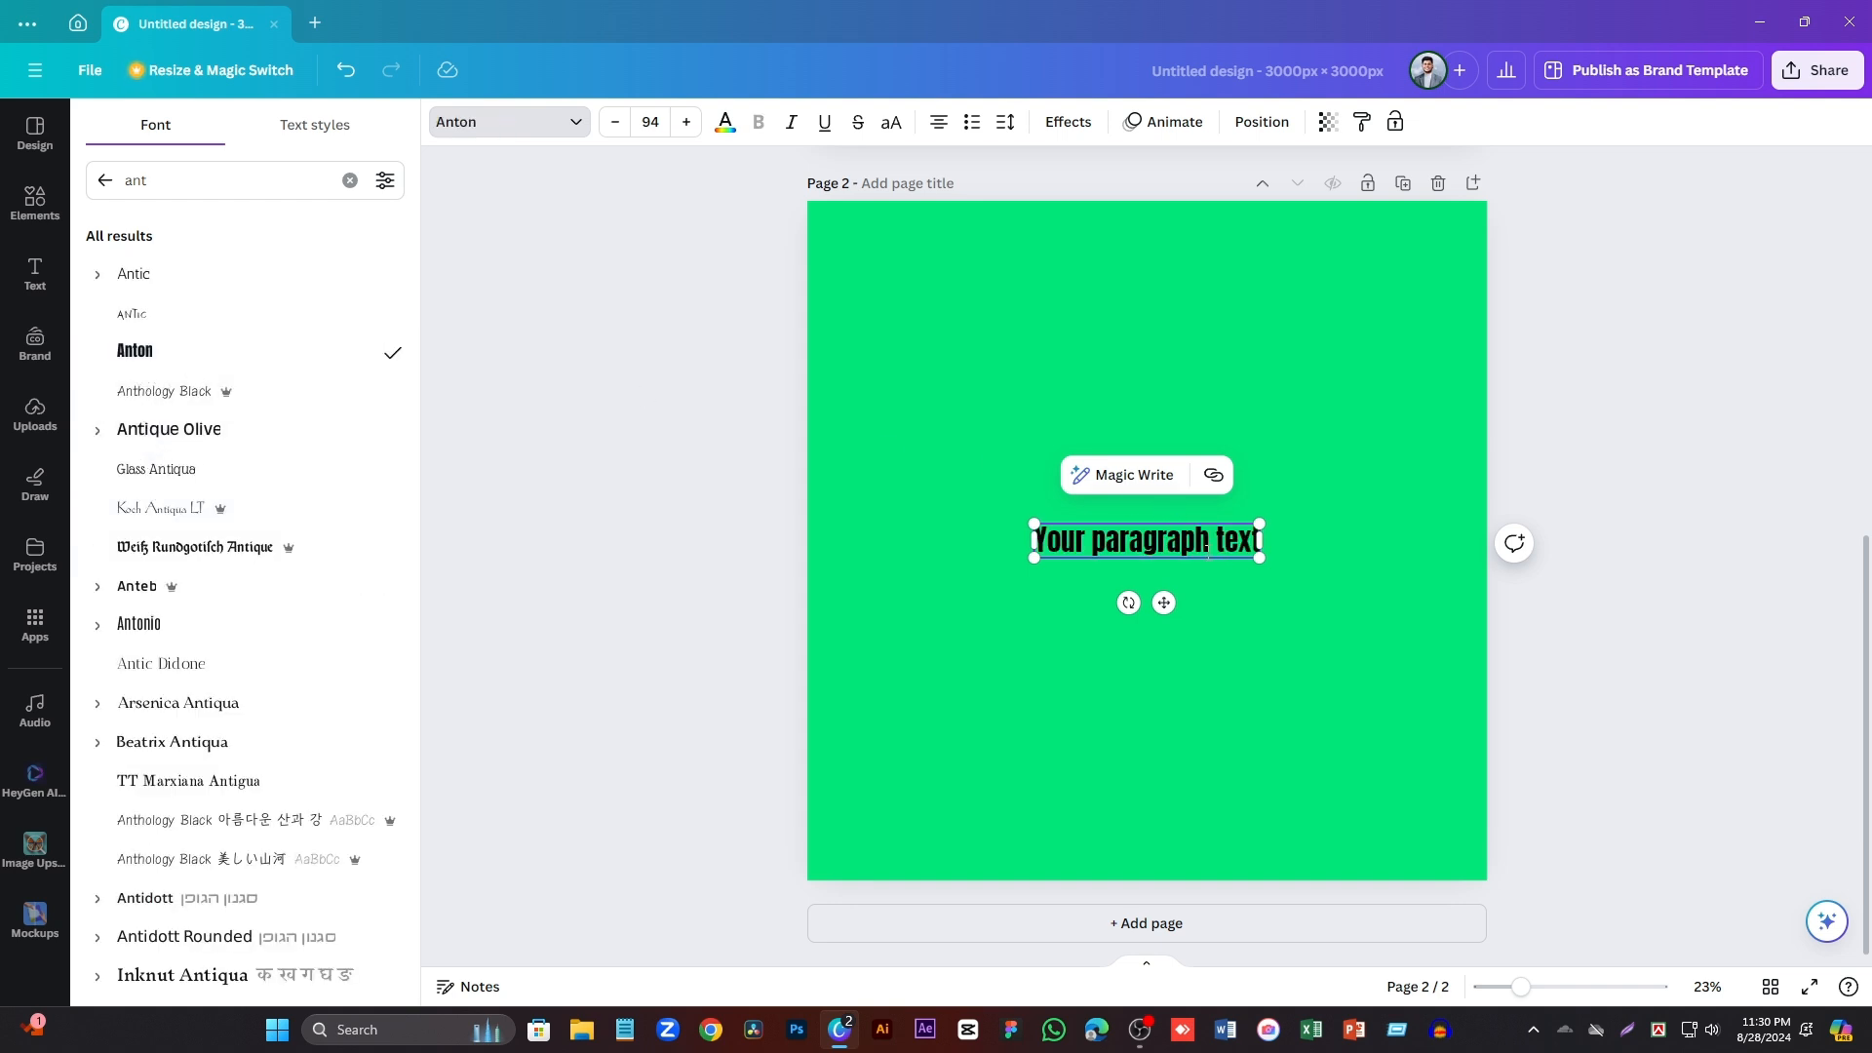
pyautogui.doubleClick(1208, 551)
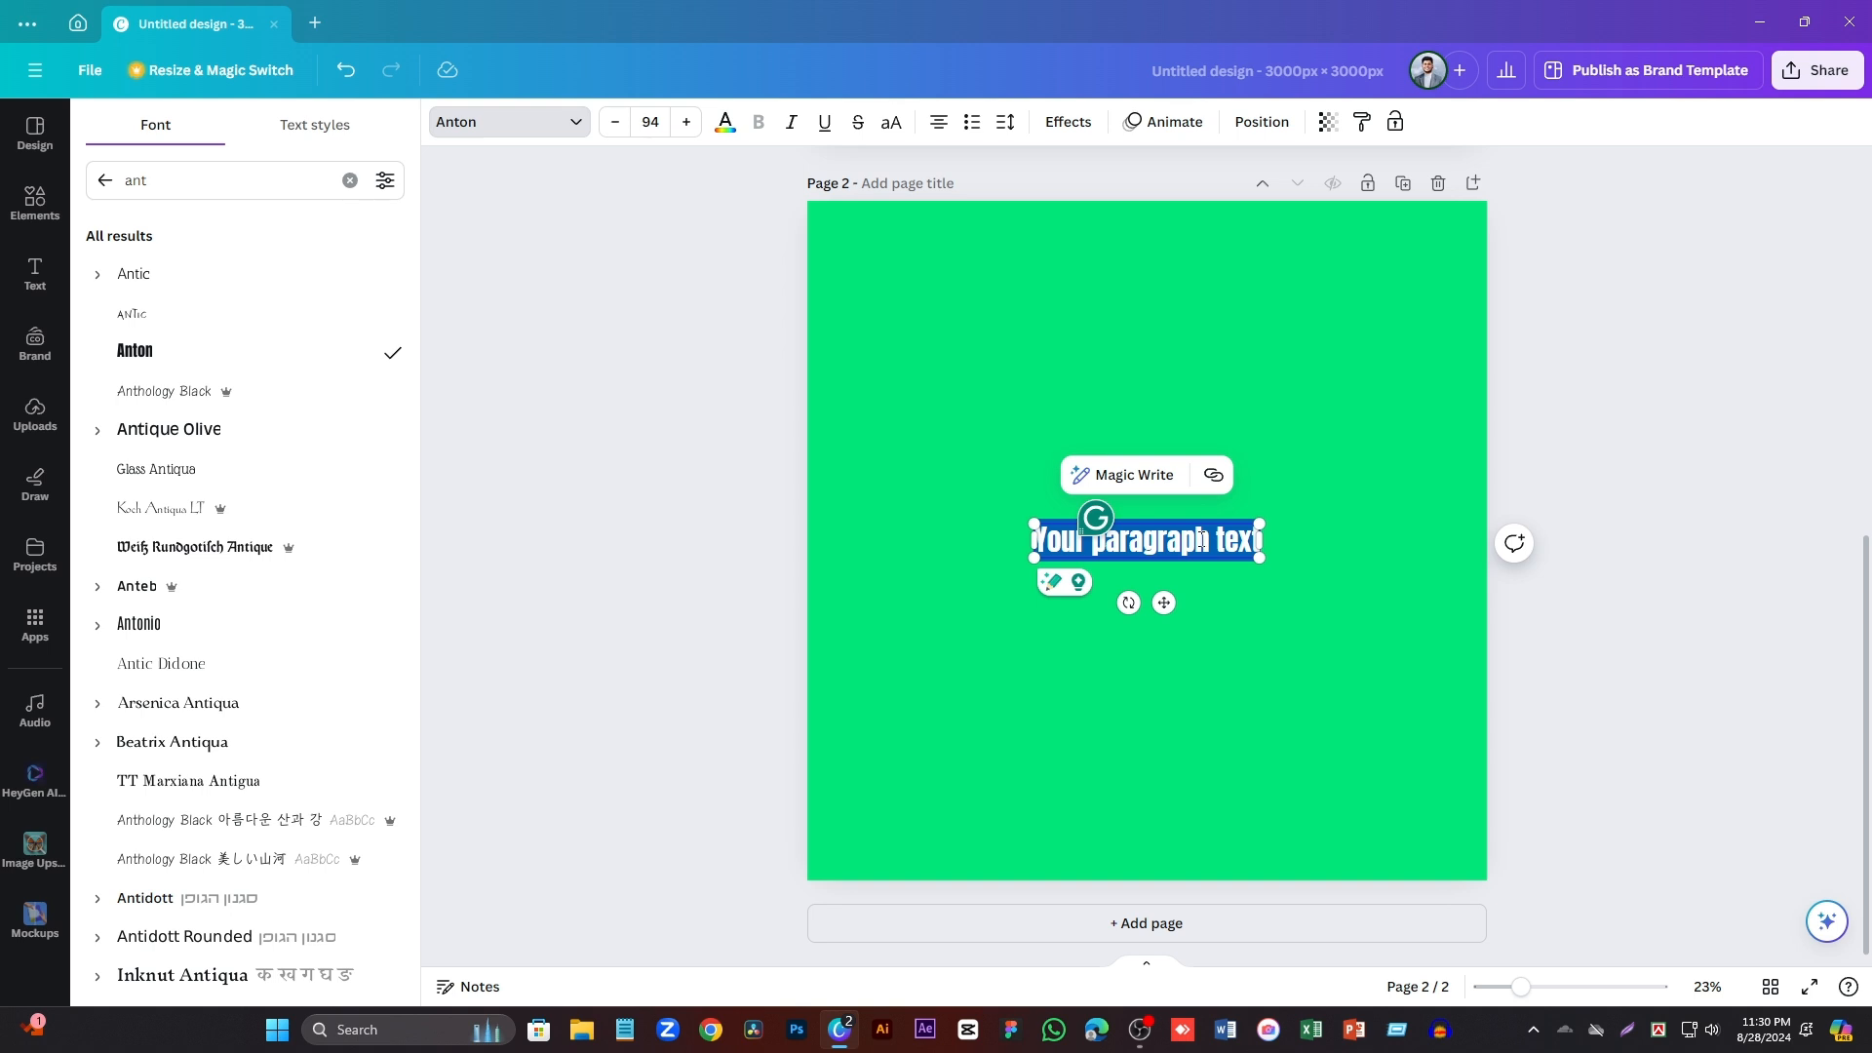
# - Replace the placeholder text on page 2 with CEO
pyautogui.write('CE')
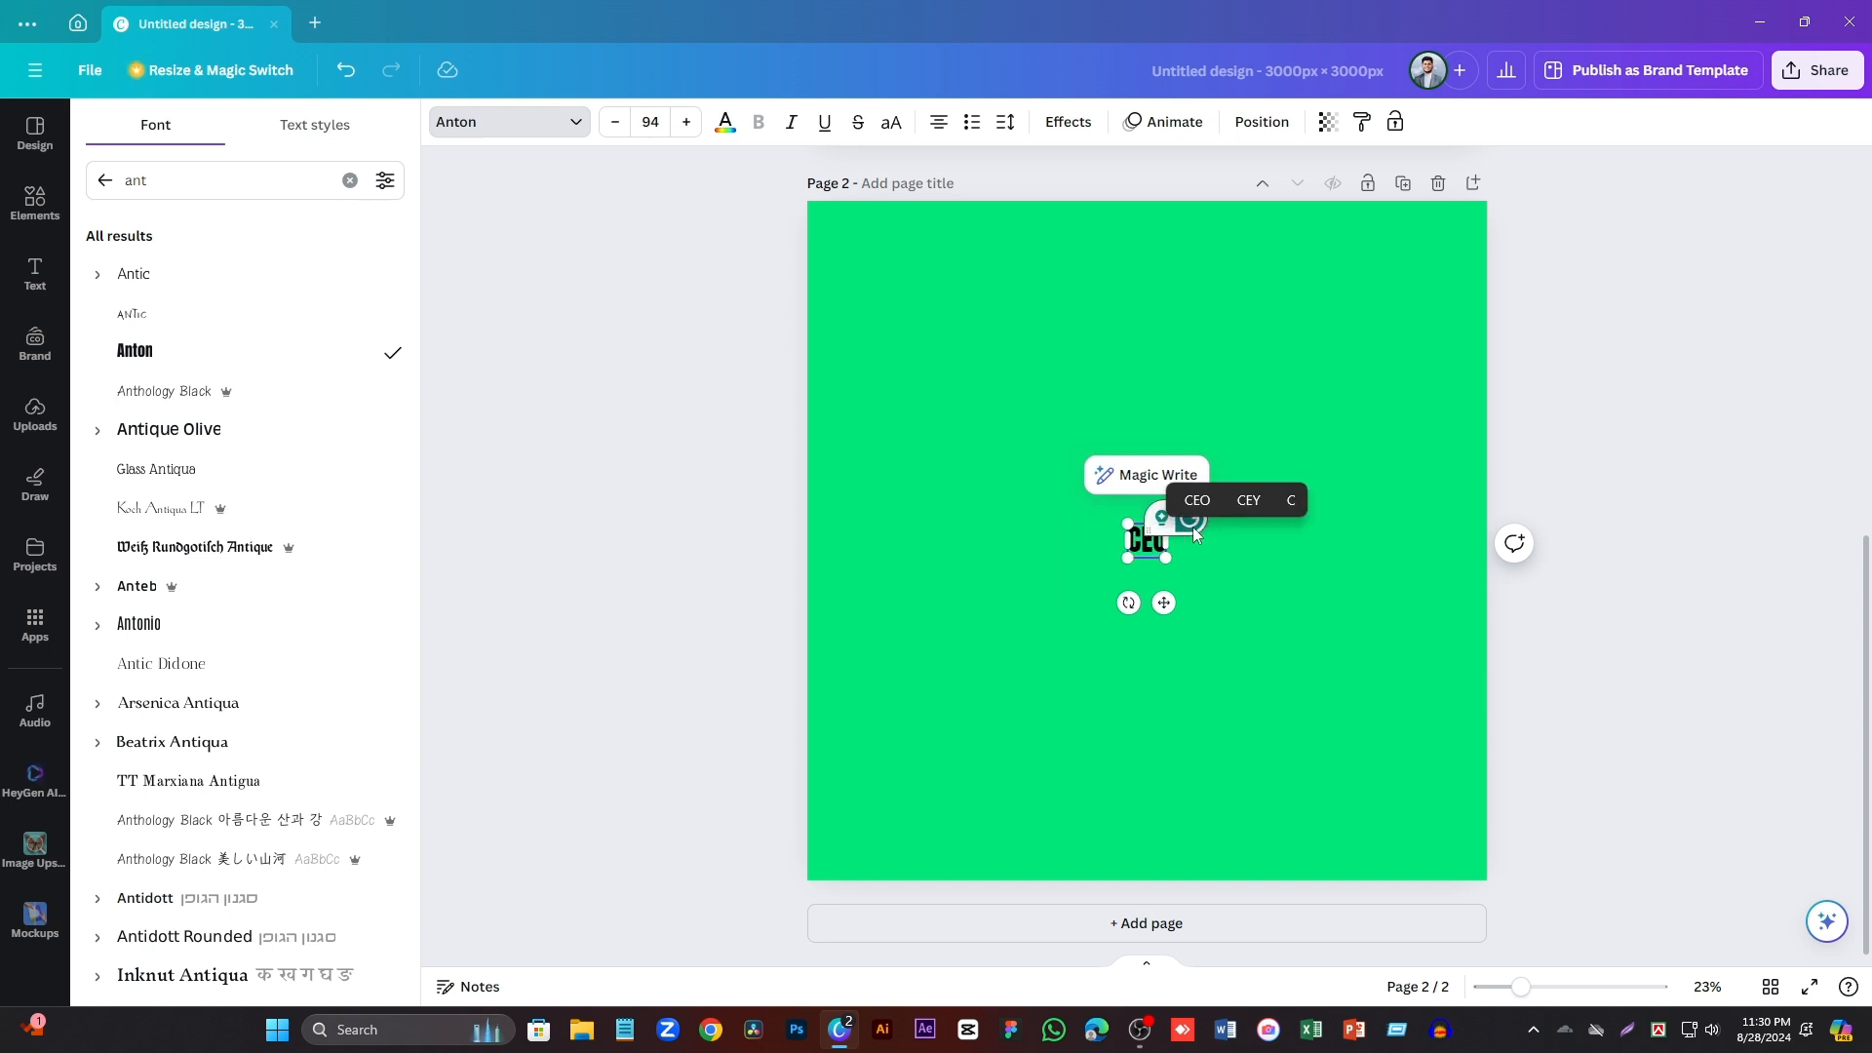
pyautogui.write('O')
pyautogui.press('Escape')
pyautogui.scroll(5, 1277, 496)
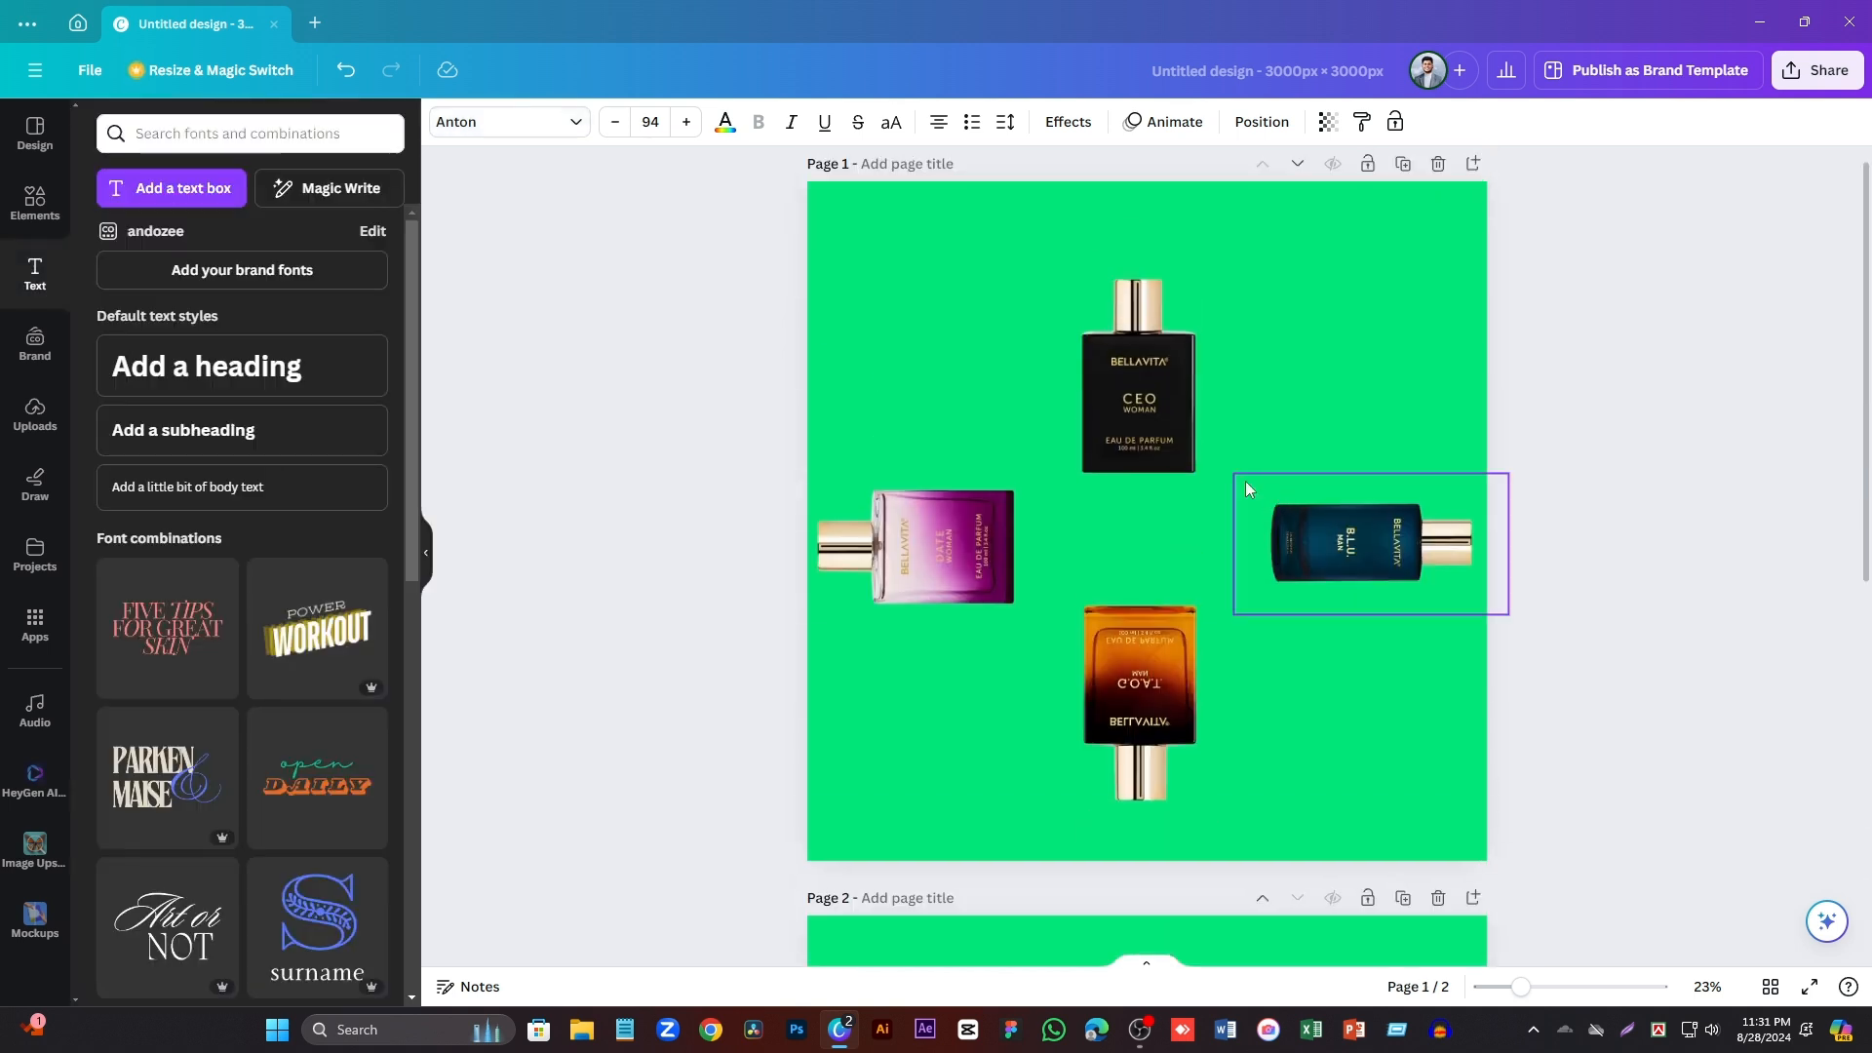
pyautogui.scroll(-7, 1195, 410)
# - Enlarge the CEO text to size 199 and place a copy to its right reading WOMEN
pyautogui.moveTo(1144, 534); pyautogui.dragTo(1043, 537)
pyautogui.doubleClick(1039, 537)
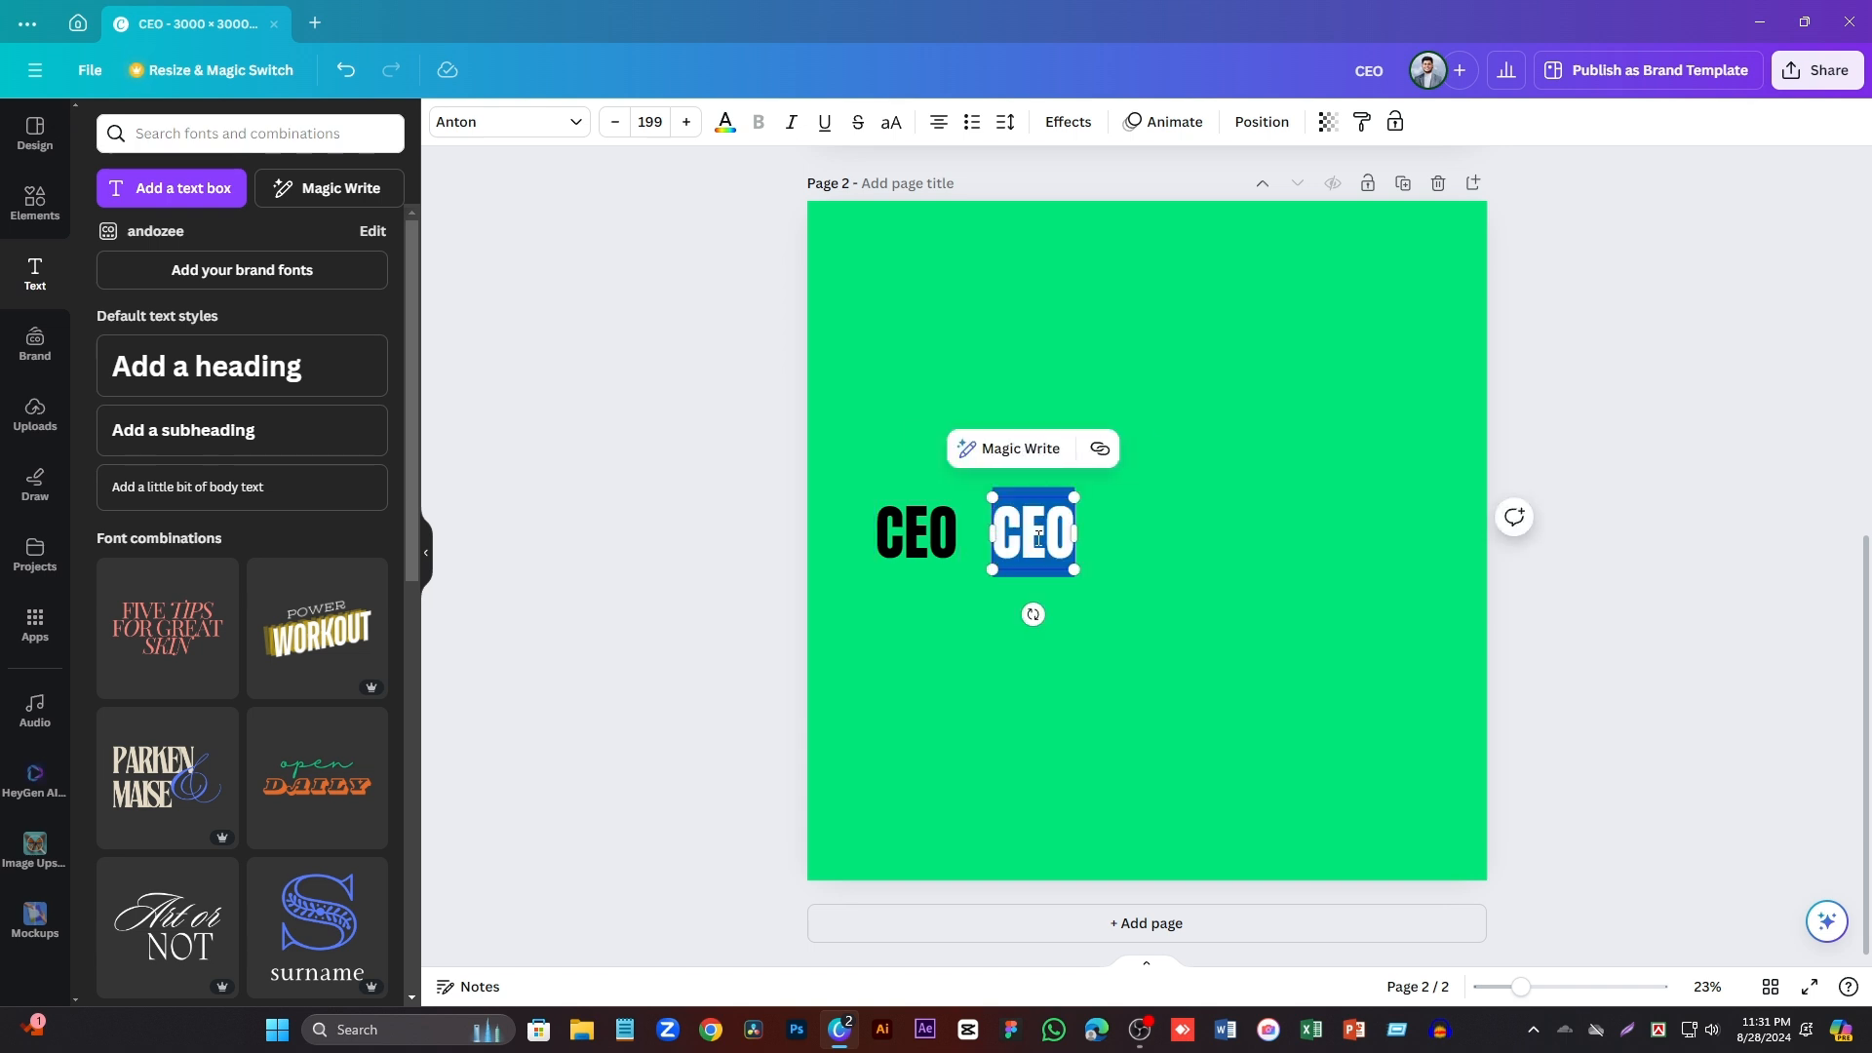
pyautogui.scroll(3, 1037, 536)
pyautogui.write('W')
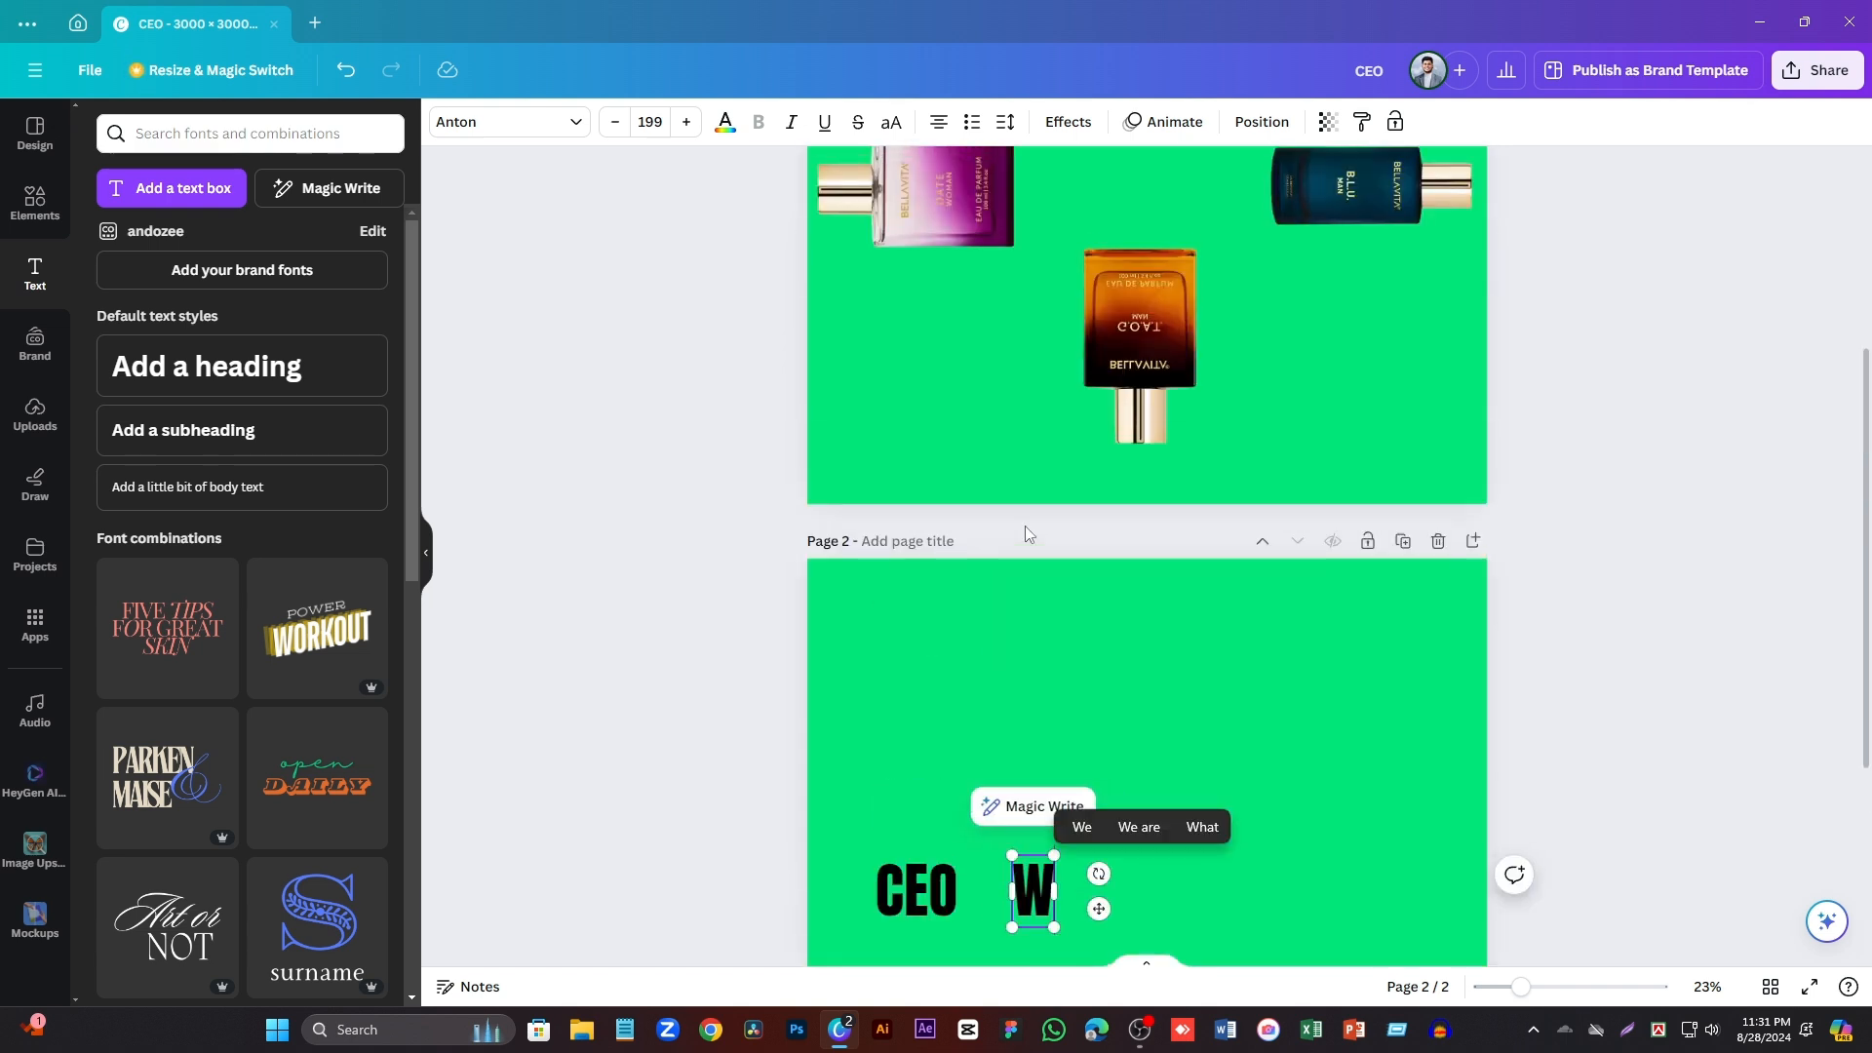
pyautogui.write('OMEN')
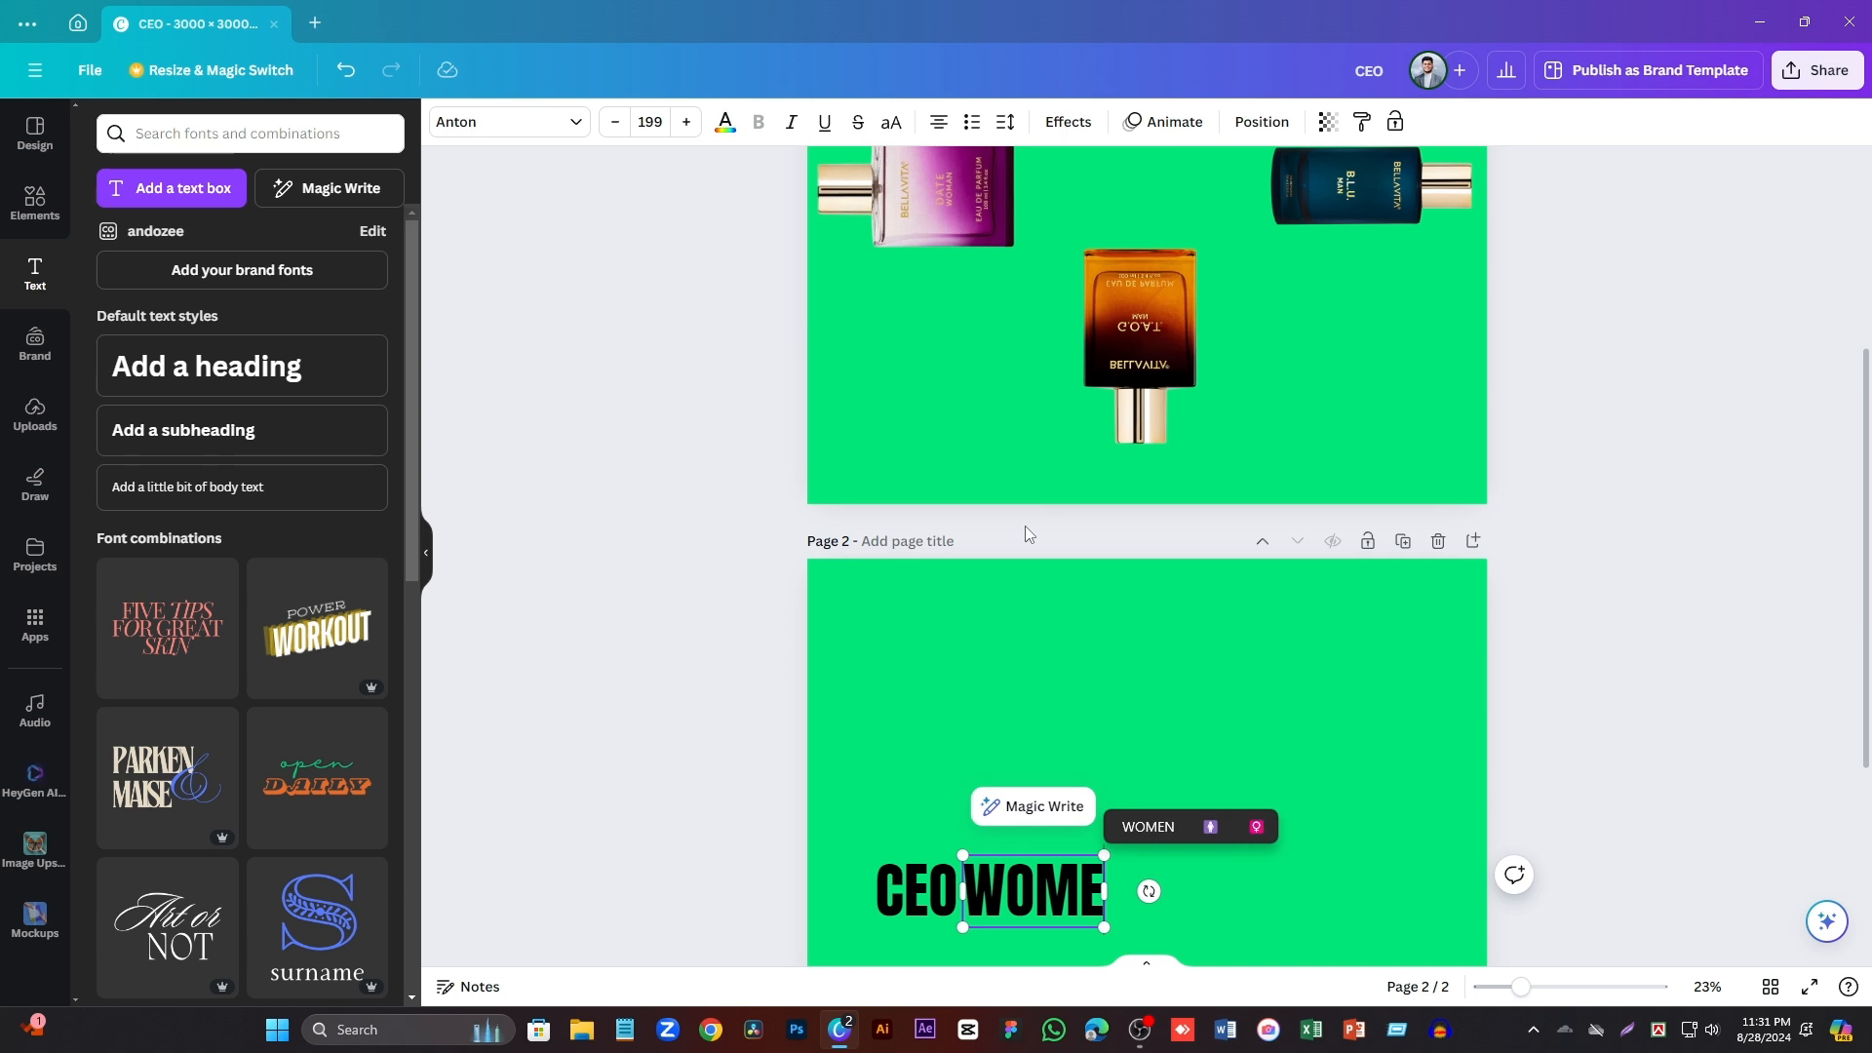
pyautogui.scroll(1, 1258, 700)
pyautogui.click(1257, 700)
pyautogui.scroll(3, 1257, 700)
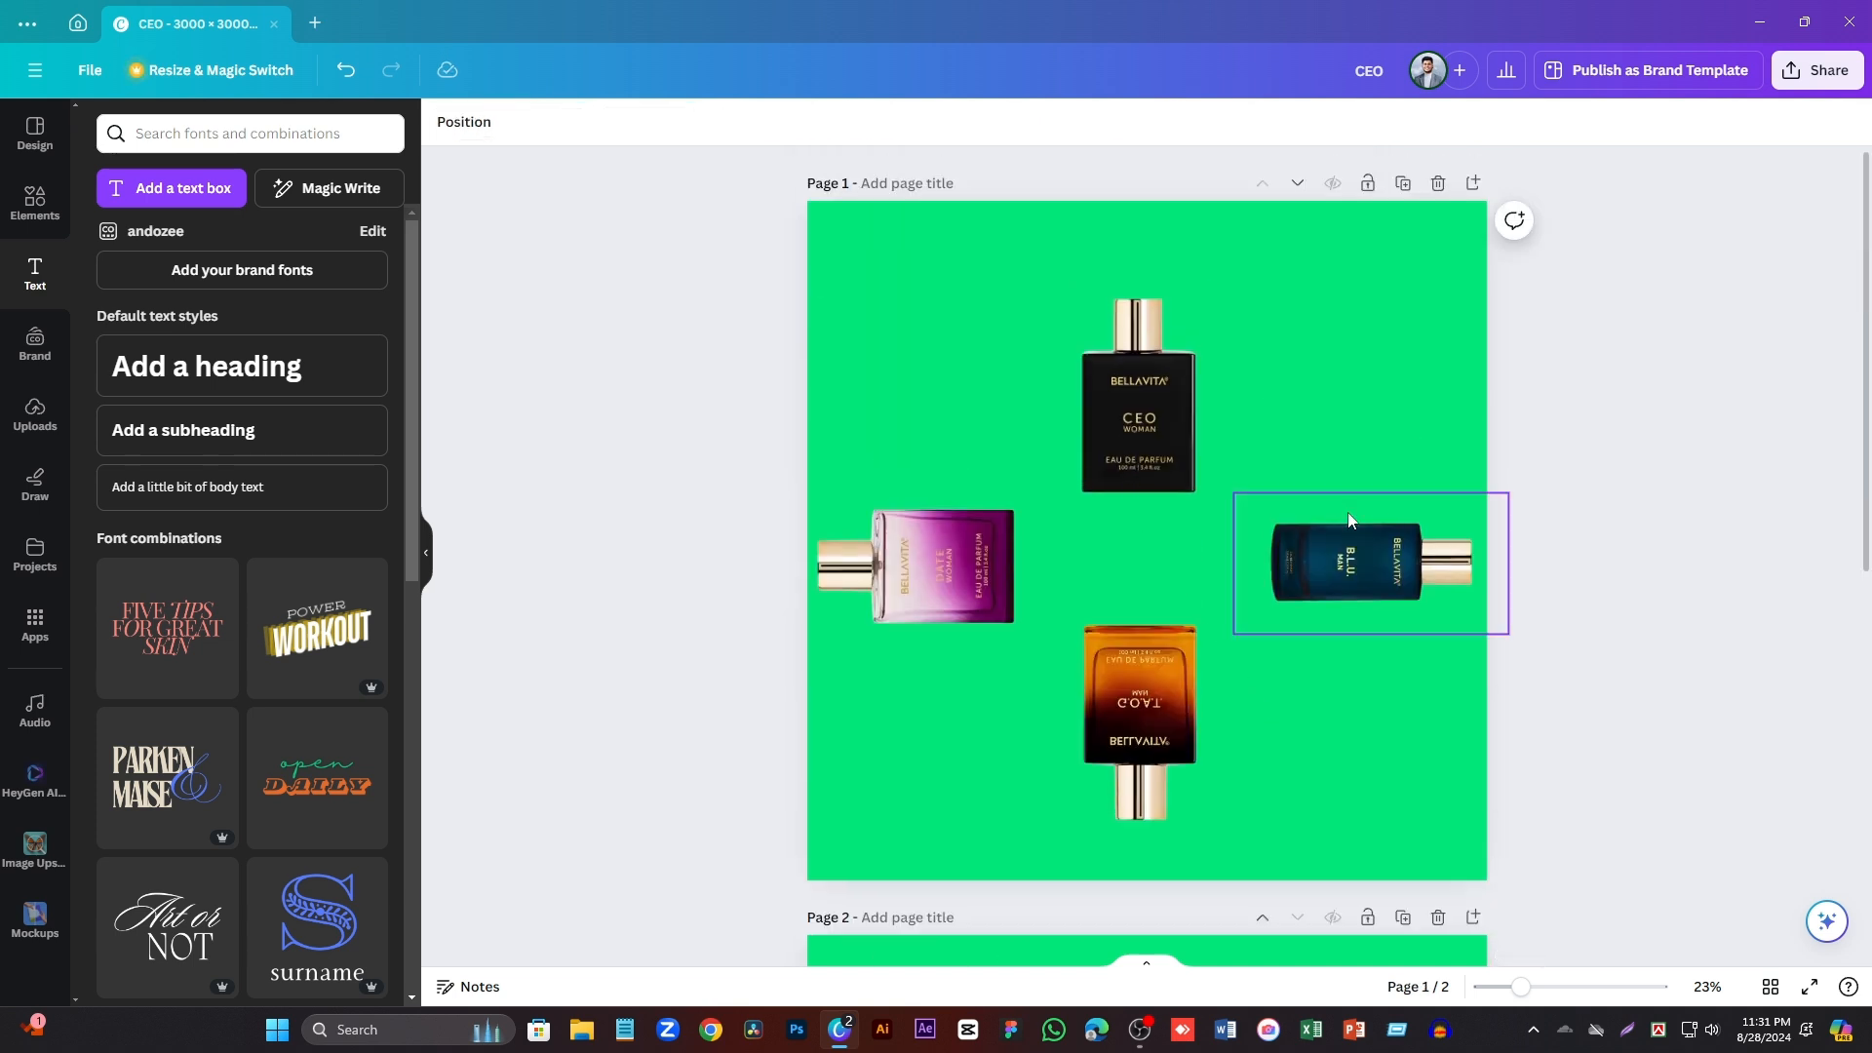
# - Duplicate the WOMEN text to its right on page 2 and change the copy to BLU
pyautogui.scroll(-4, 1349, 523)
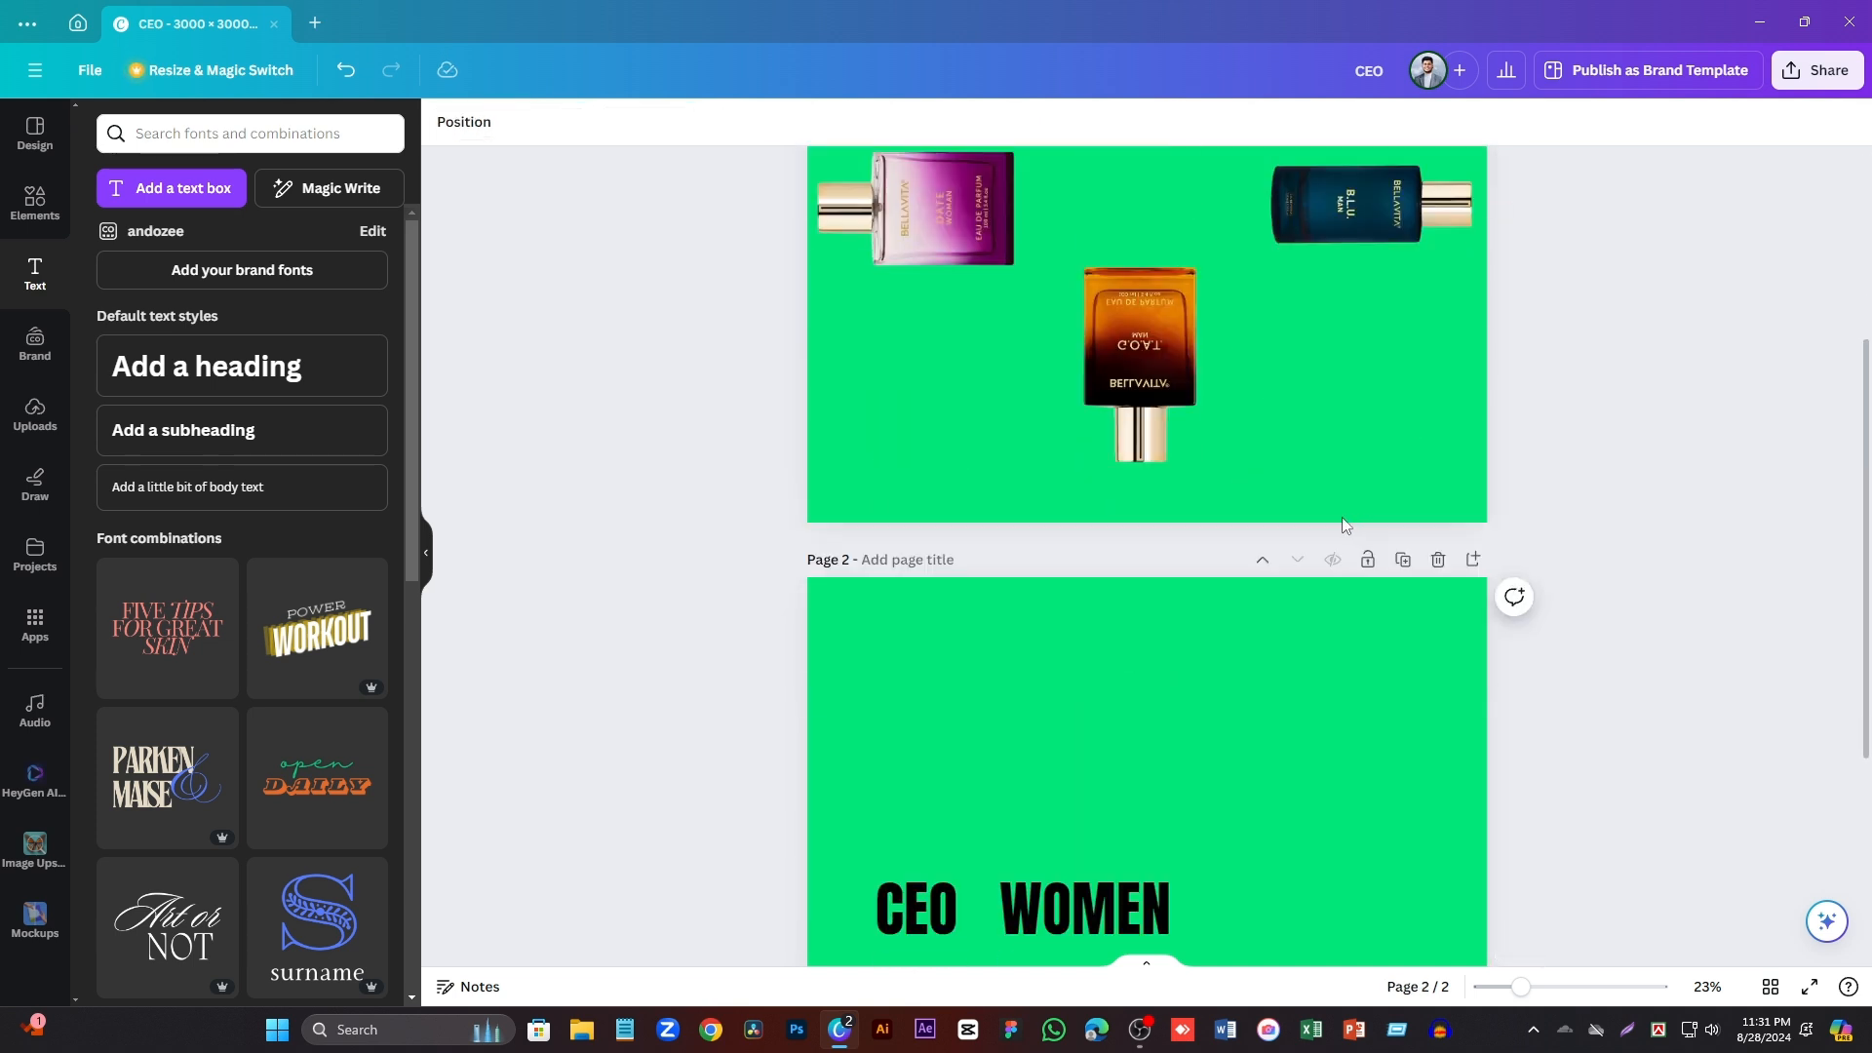
pyautogui.scroll(-4, 1185, 552)
pyautogui.scroll(8, 1180, 576)
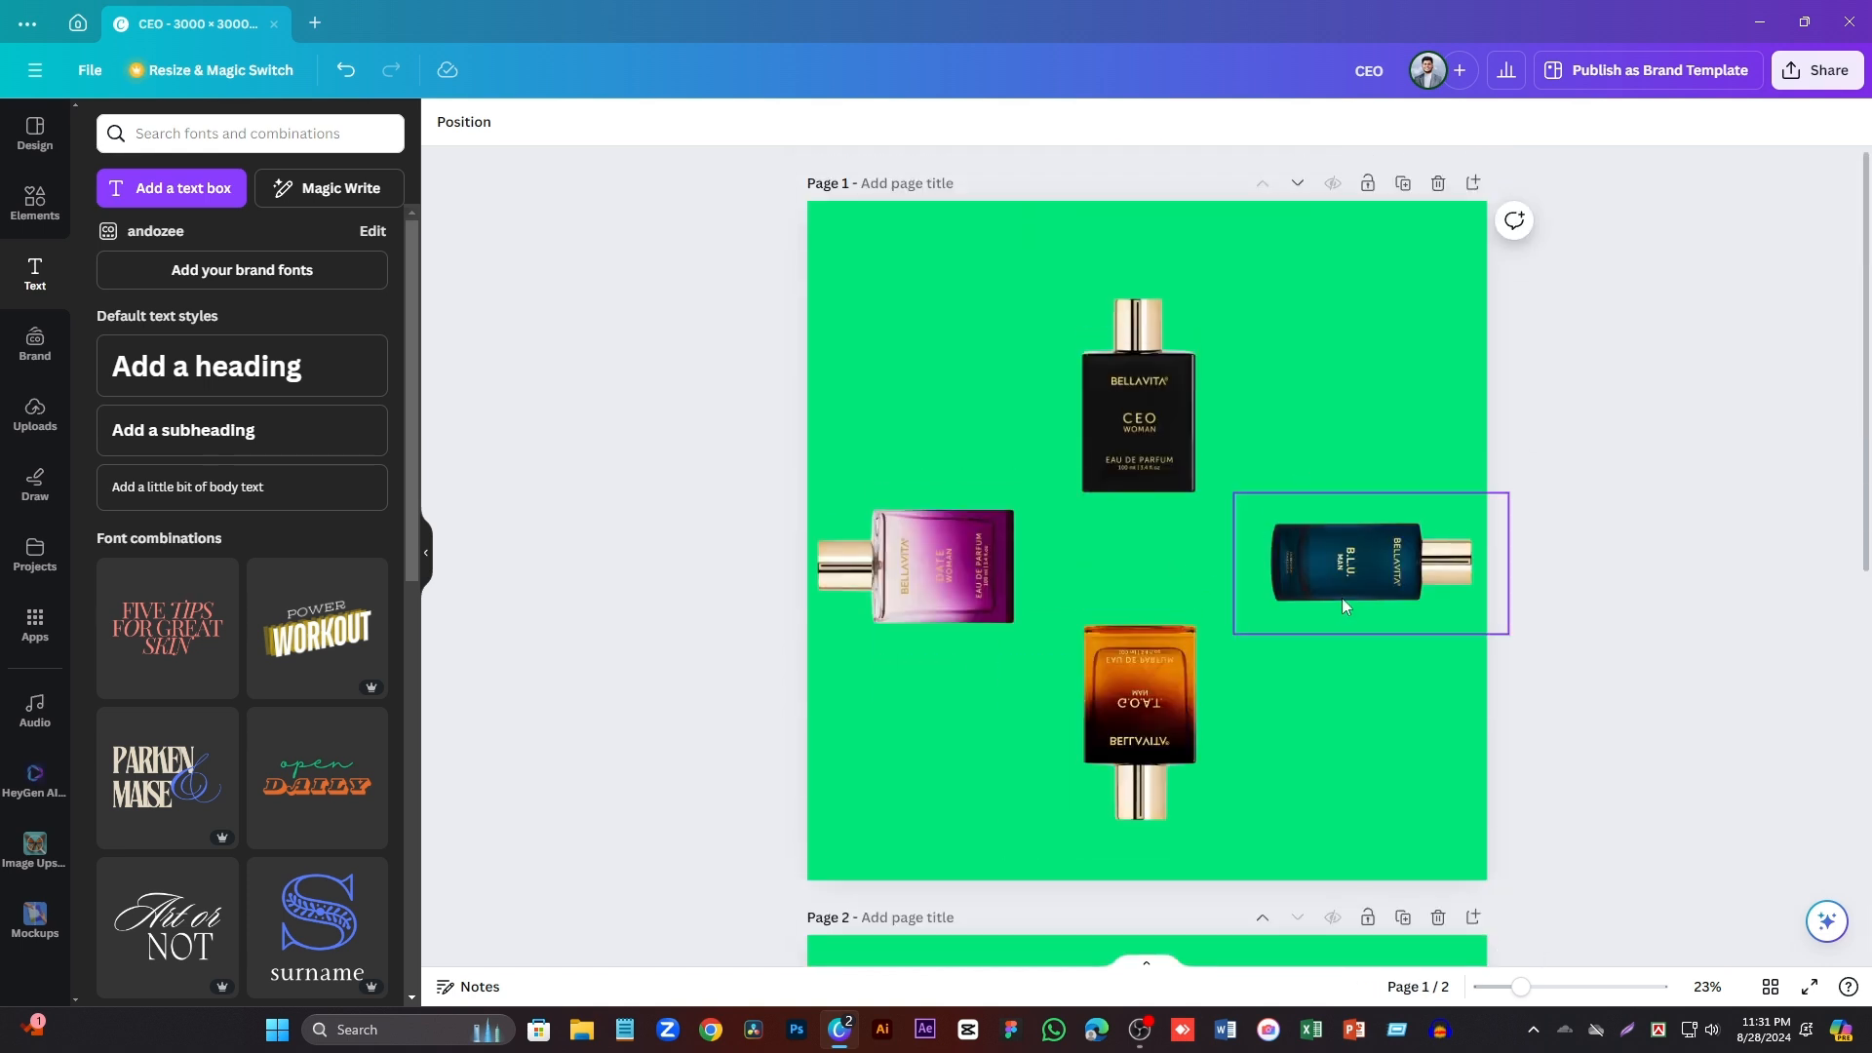
pyautogui.scroll(-4, 1326, 583)
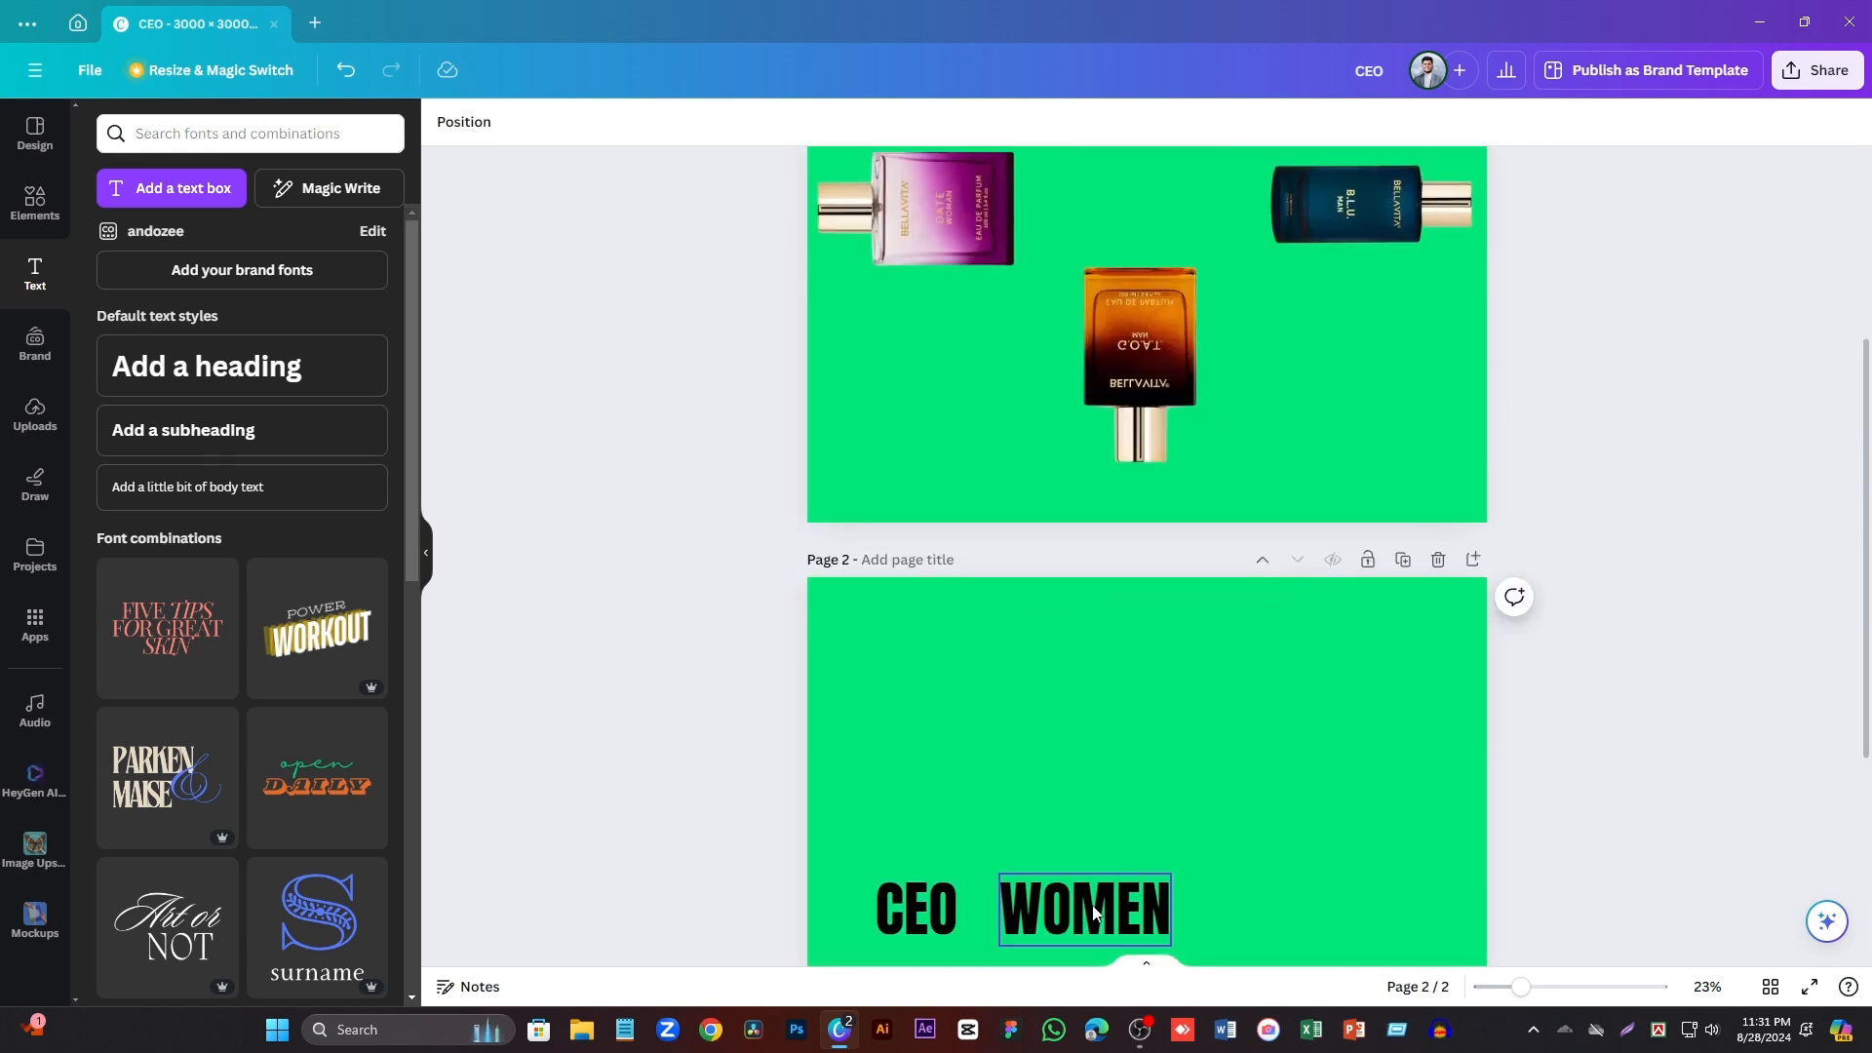
pyautogui.moveTo(1093, 914); pyautogui.dragTo(1292, 914)
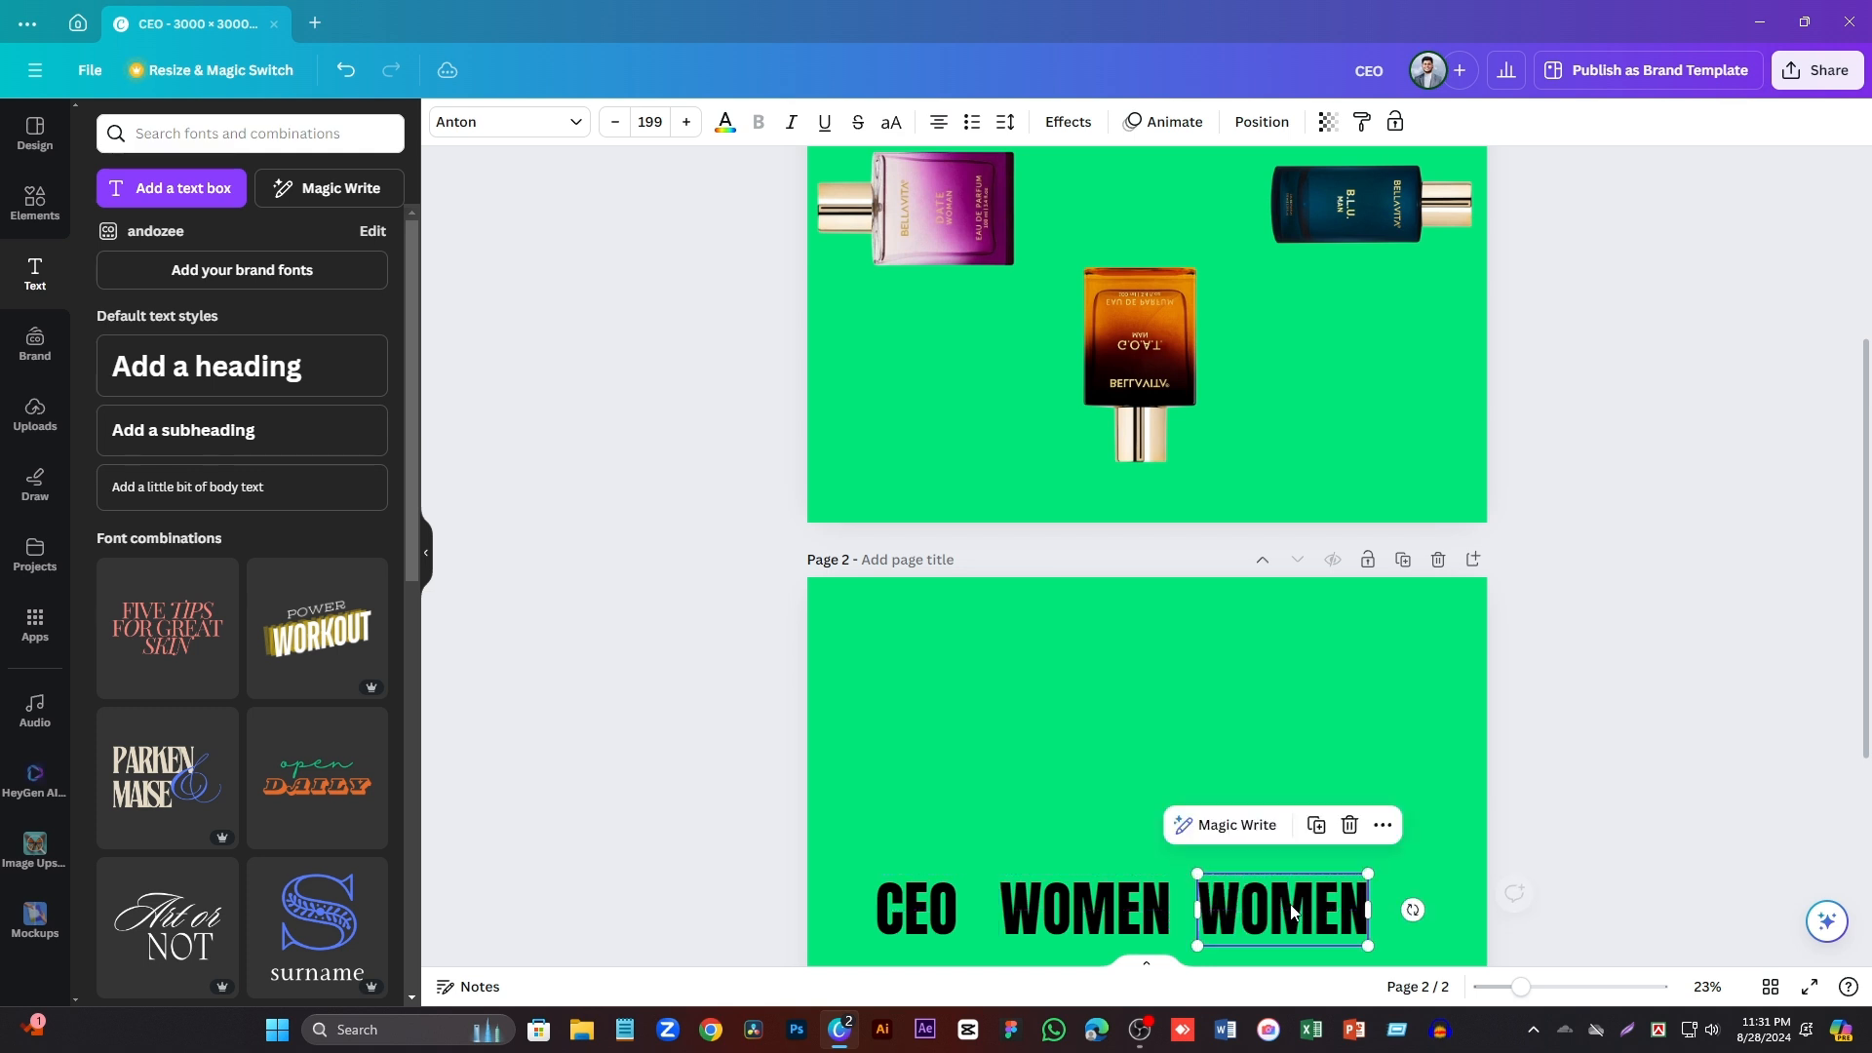
pyautogui.click(1291, 914)
pyautogui.doubleClick(1291, 907)
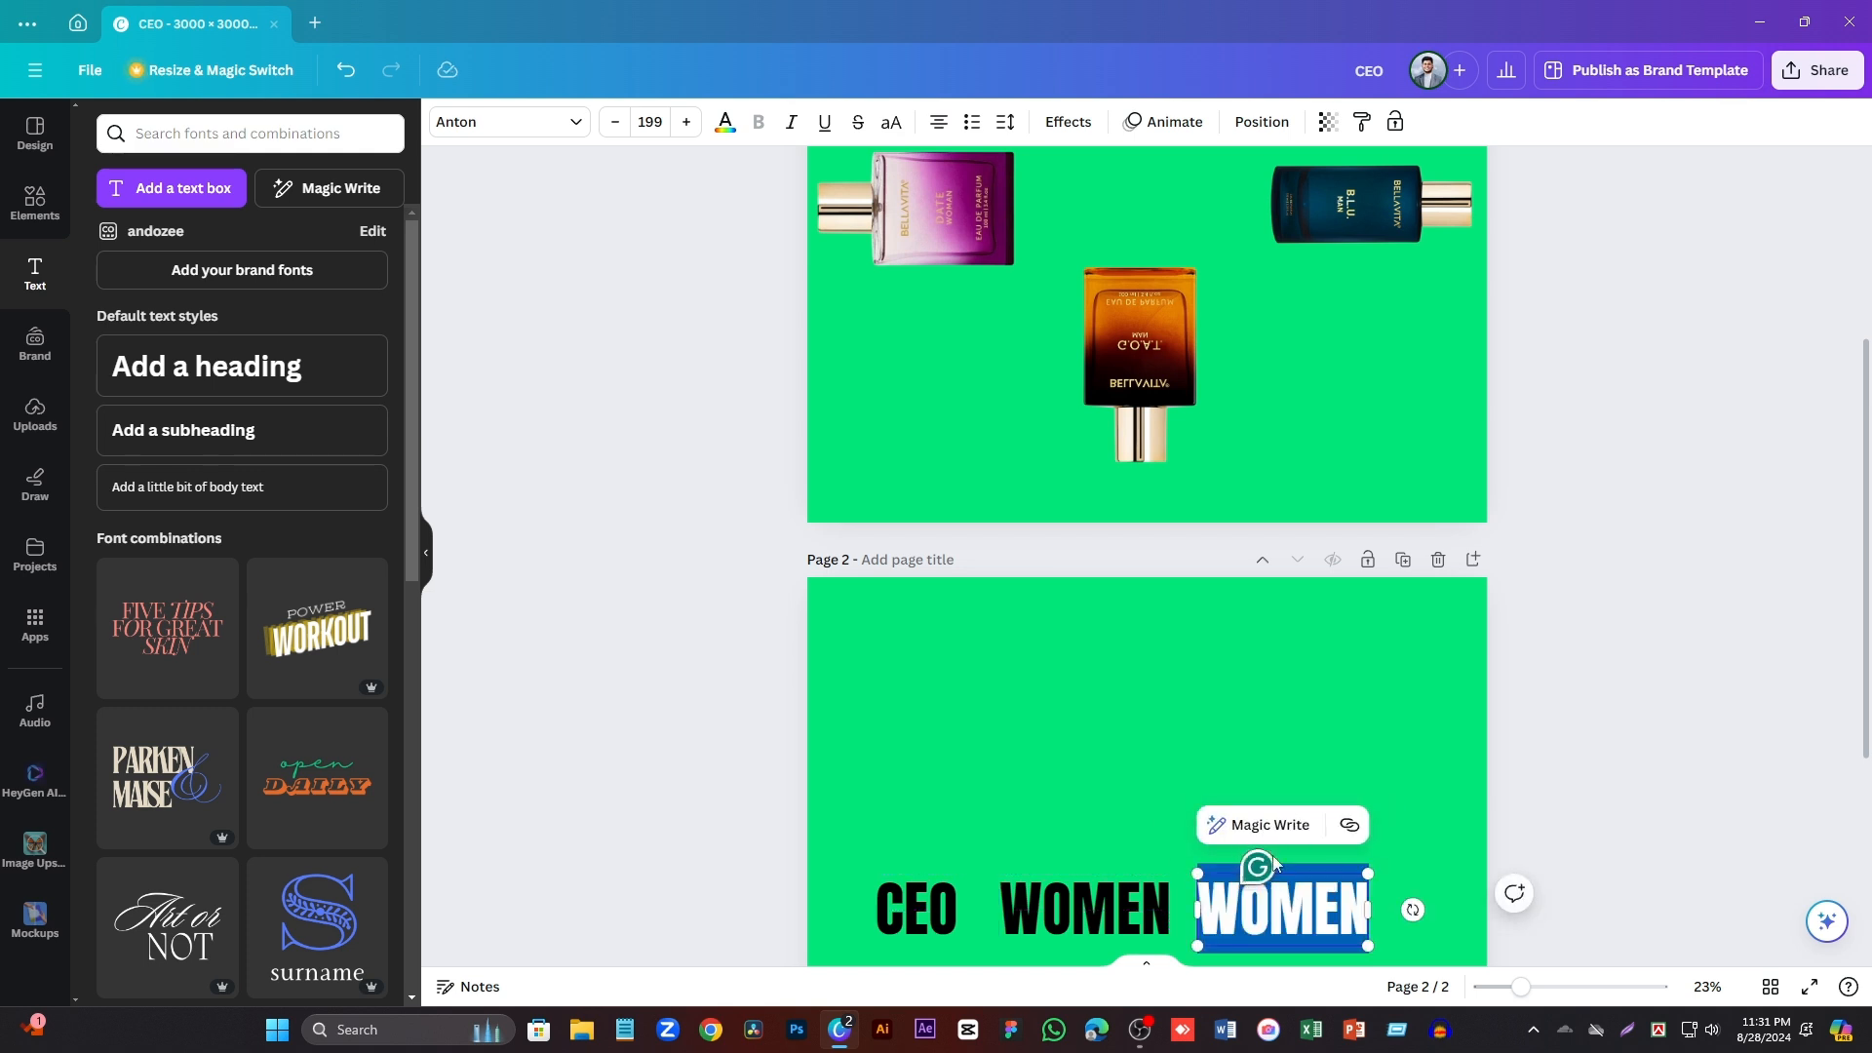
pyautogui.write('BLU')
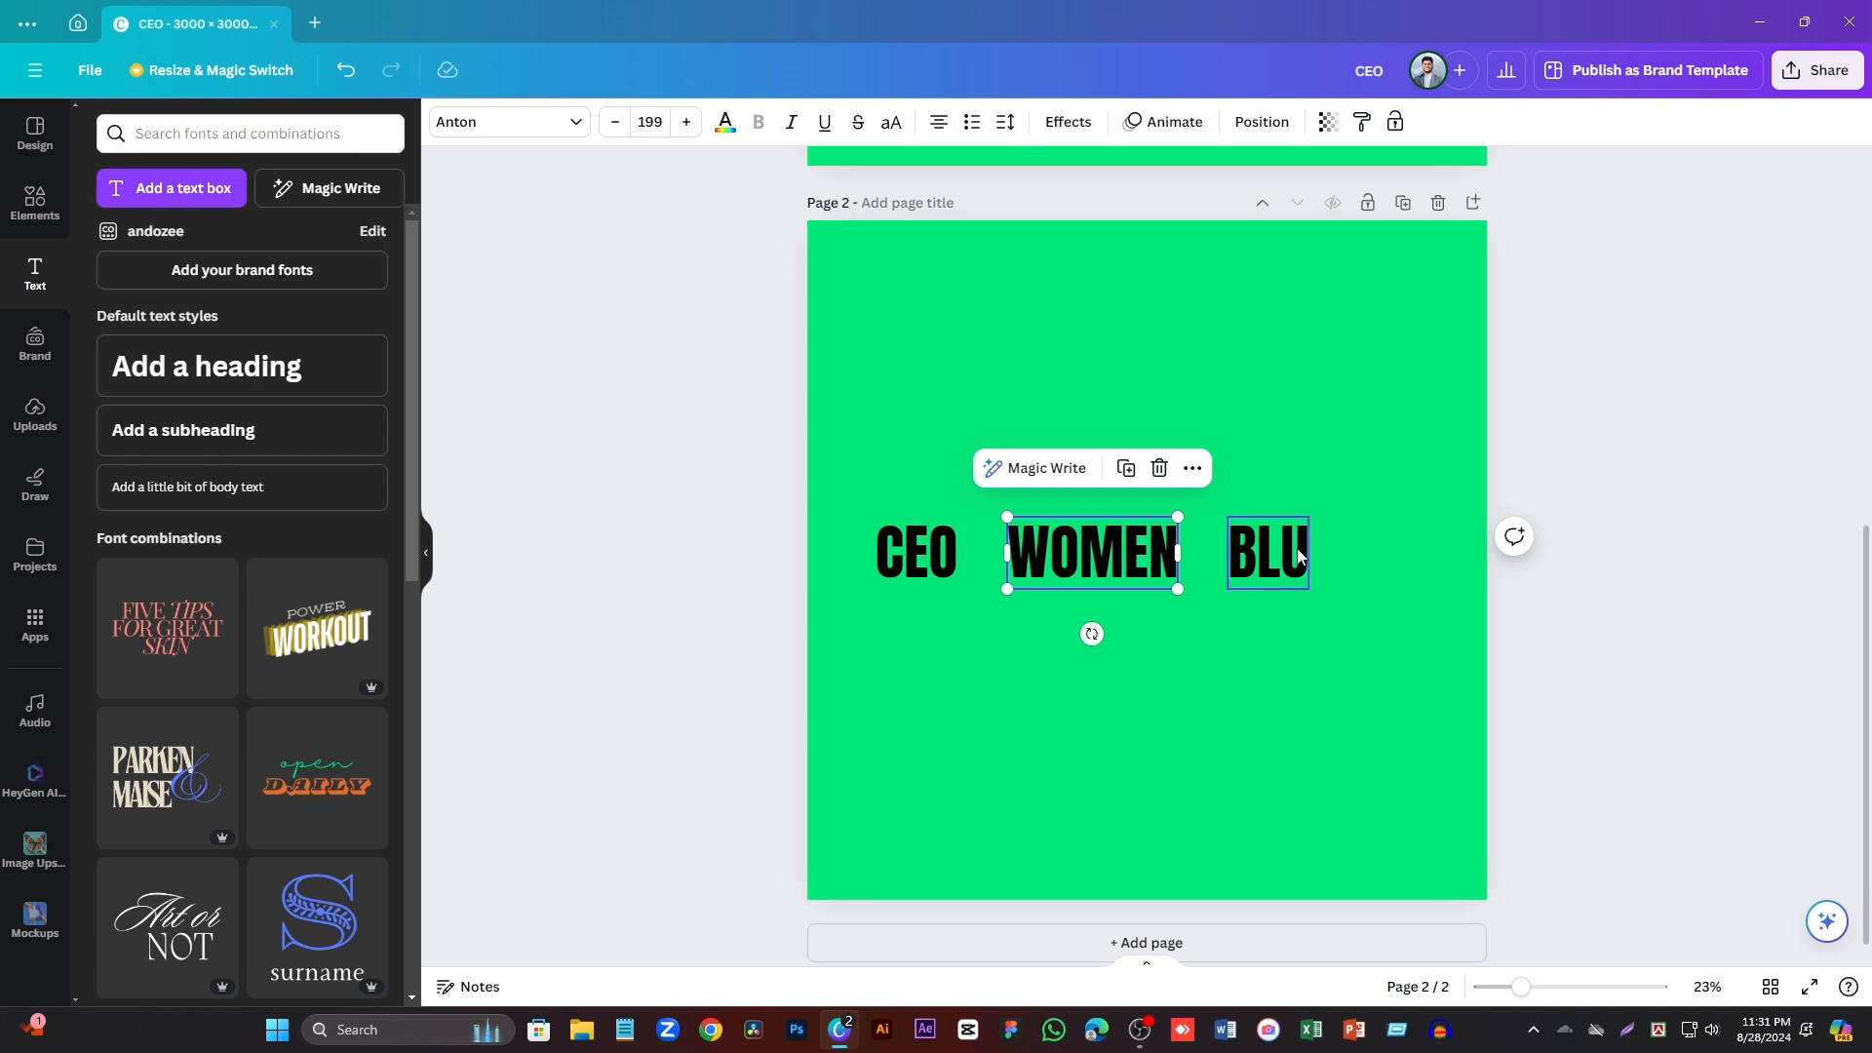
# - Nudge the WOMEN text slightly right so it is evenly spaced between CEO and BLU
pyautogui.click(1298, 556)
pyautogui.click(1100, 558)
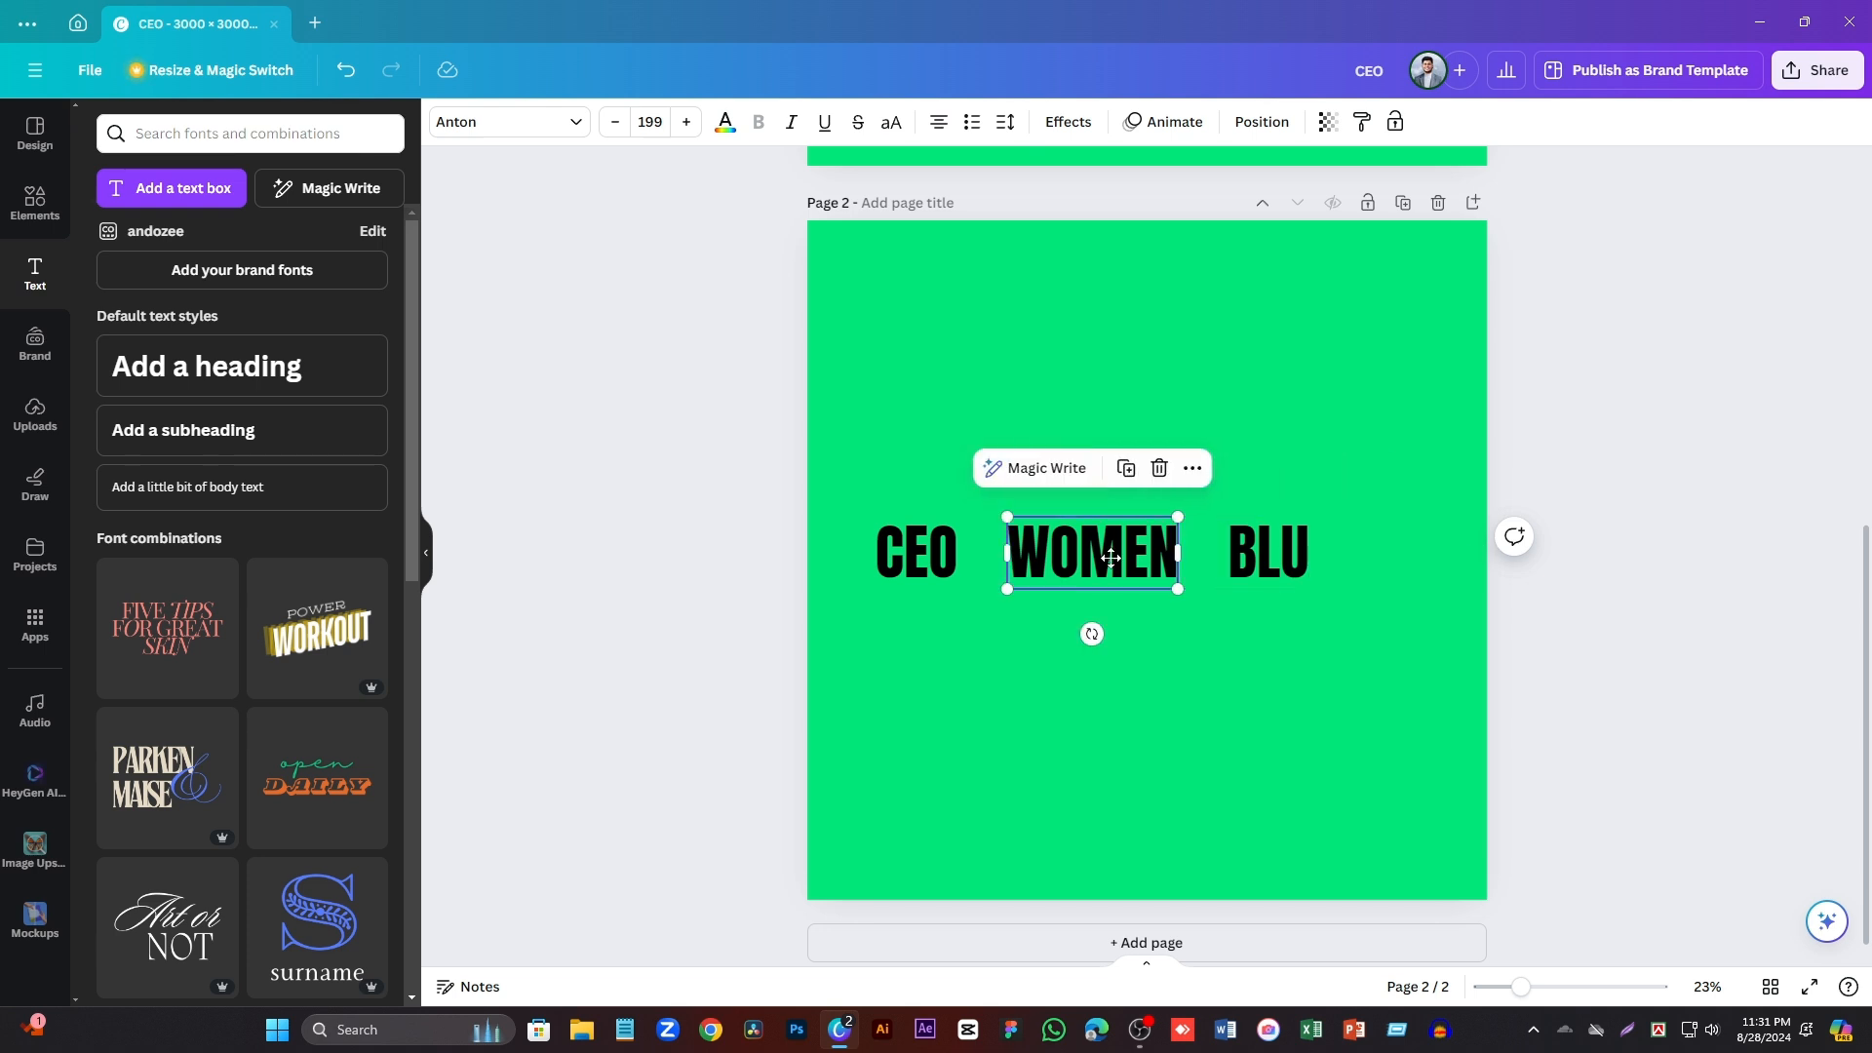
pyautogui.moveTo(1100, 558); pyautogui.dragTo(1105, 564)
pyautogui.moveTo(1242, 557); pyautogui.dragTo(1241, 558)
pyautogui.click(1535, 511)
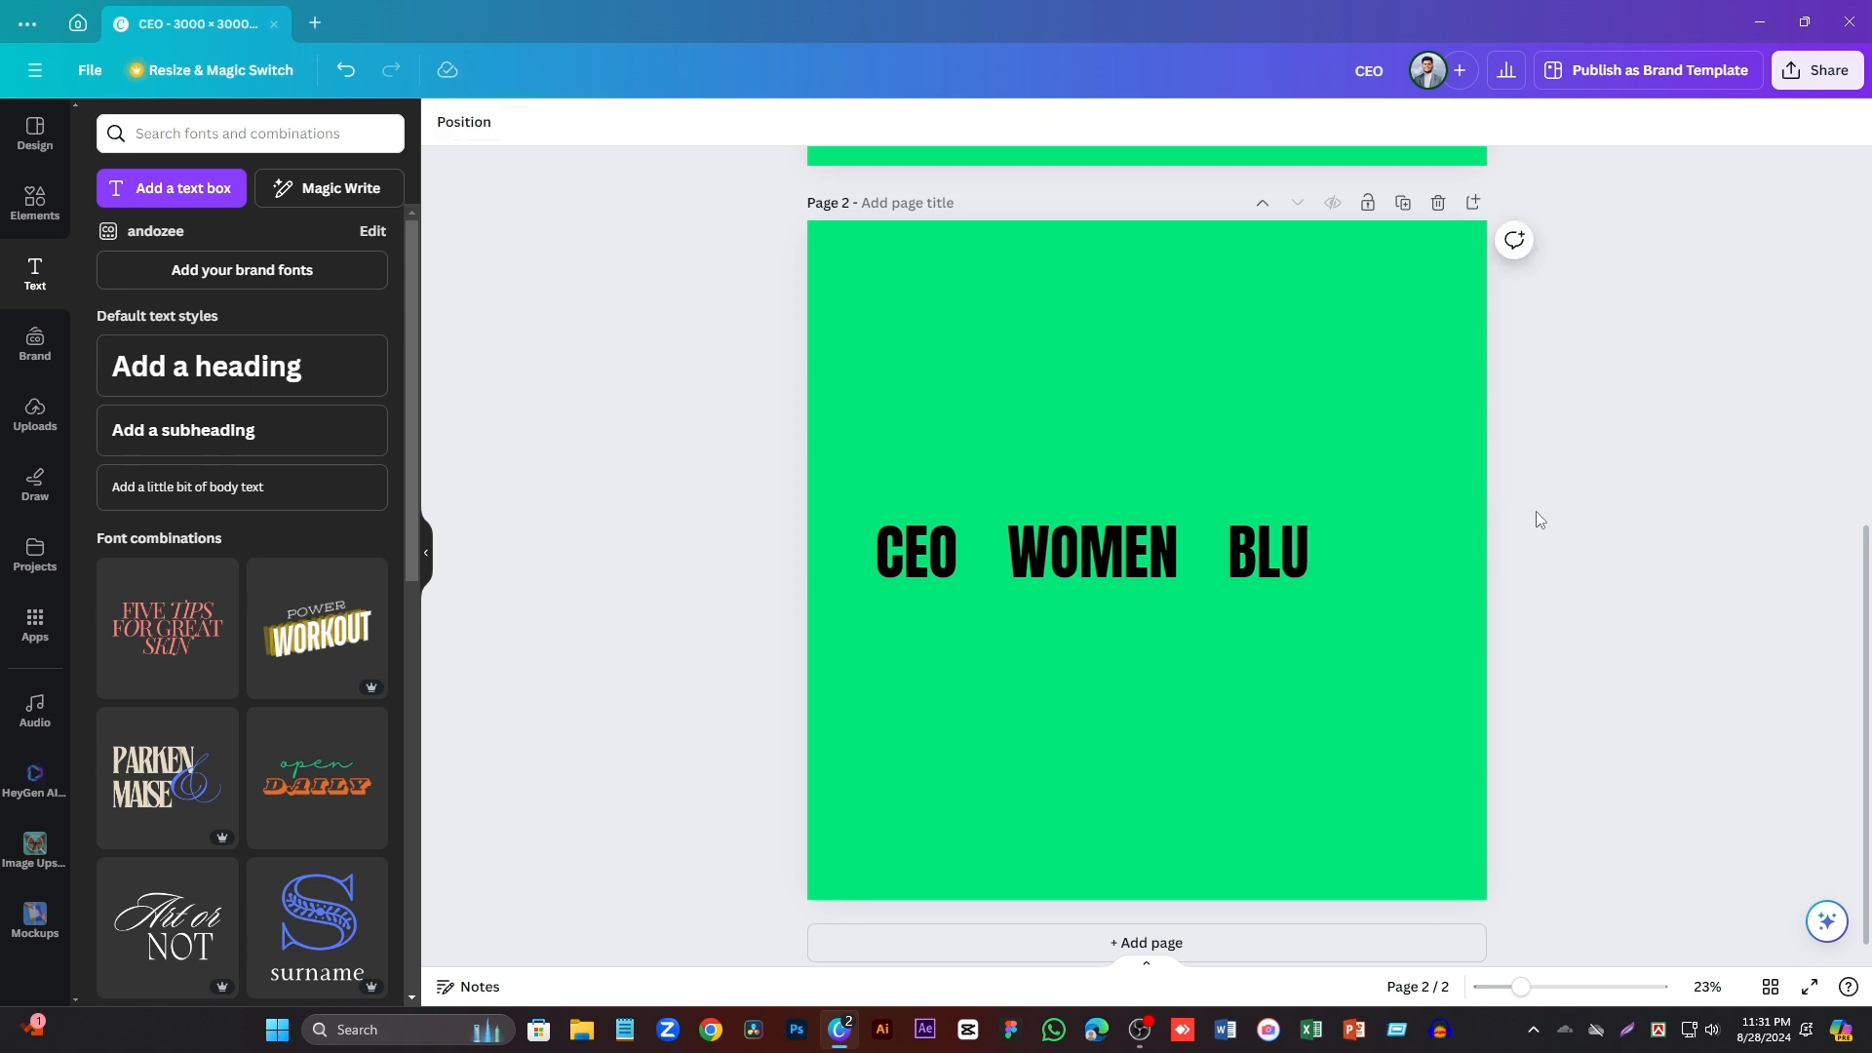
# - Duplicate the BLU text to its right on page 2 and change the copy to TAOG
pyautogui.scroll(5, 1535, 510)
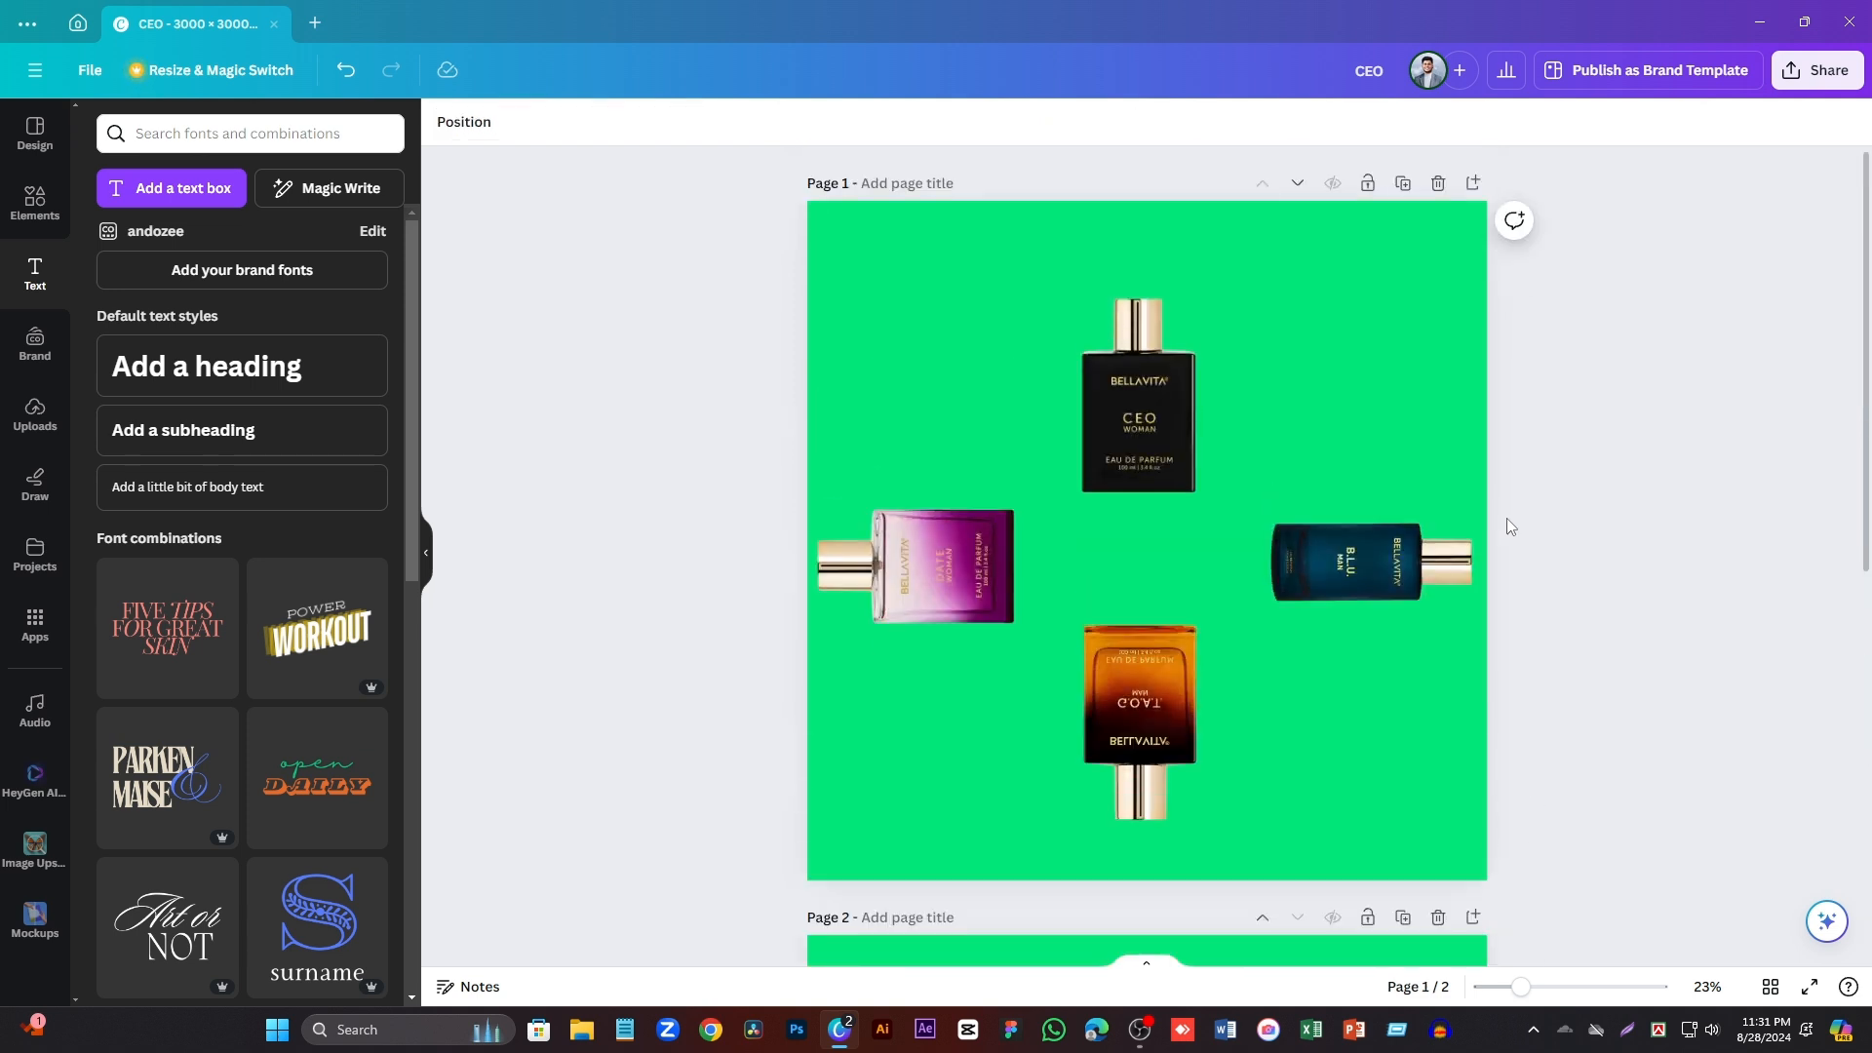
pyautogui.scroll(-4, 1506, 517)
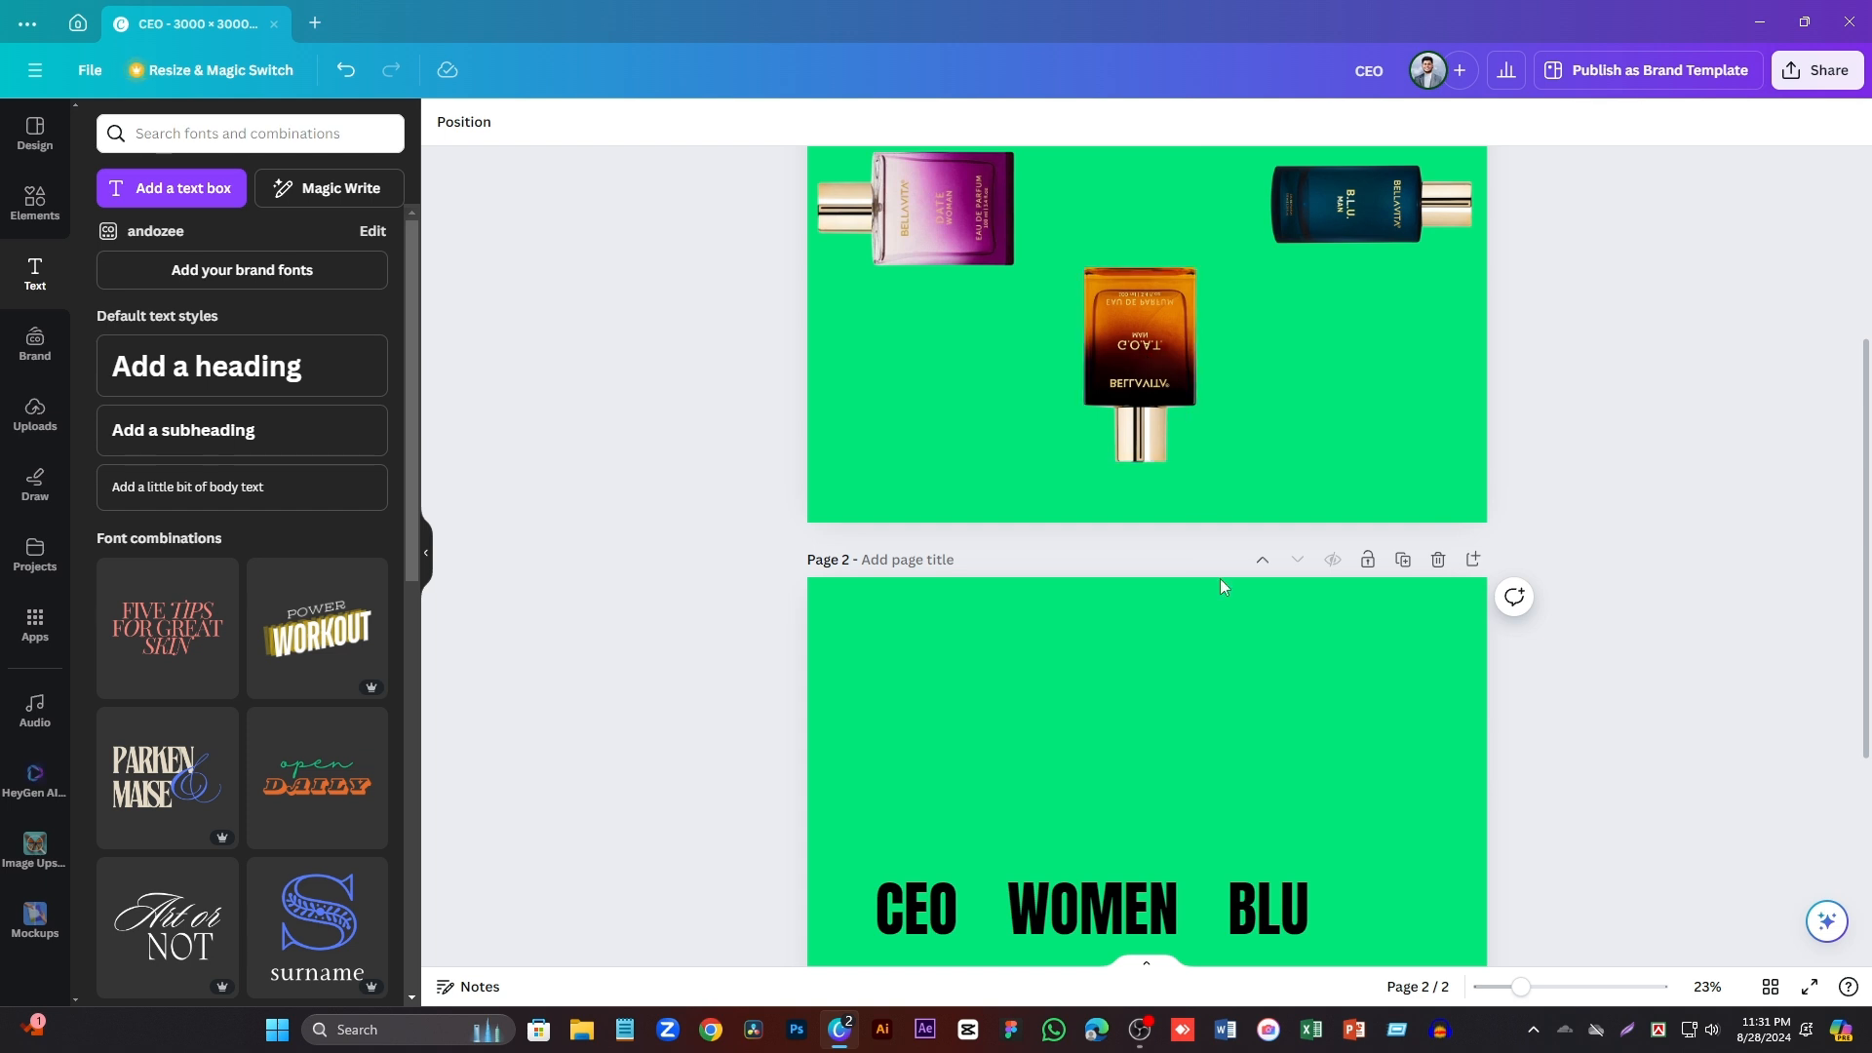
pyautogui.moveTo(1279, 918); pyautogui.dragTo(1409, 914)
pyautogui.doubleClick(1405, 910)
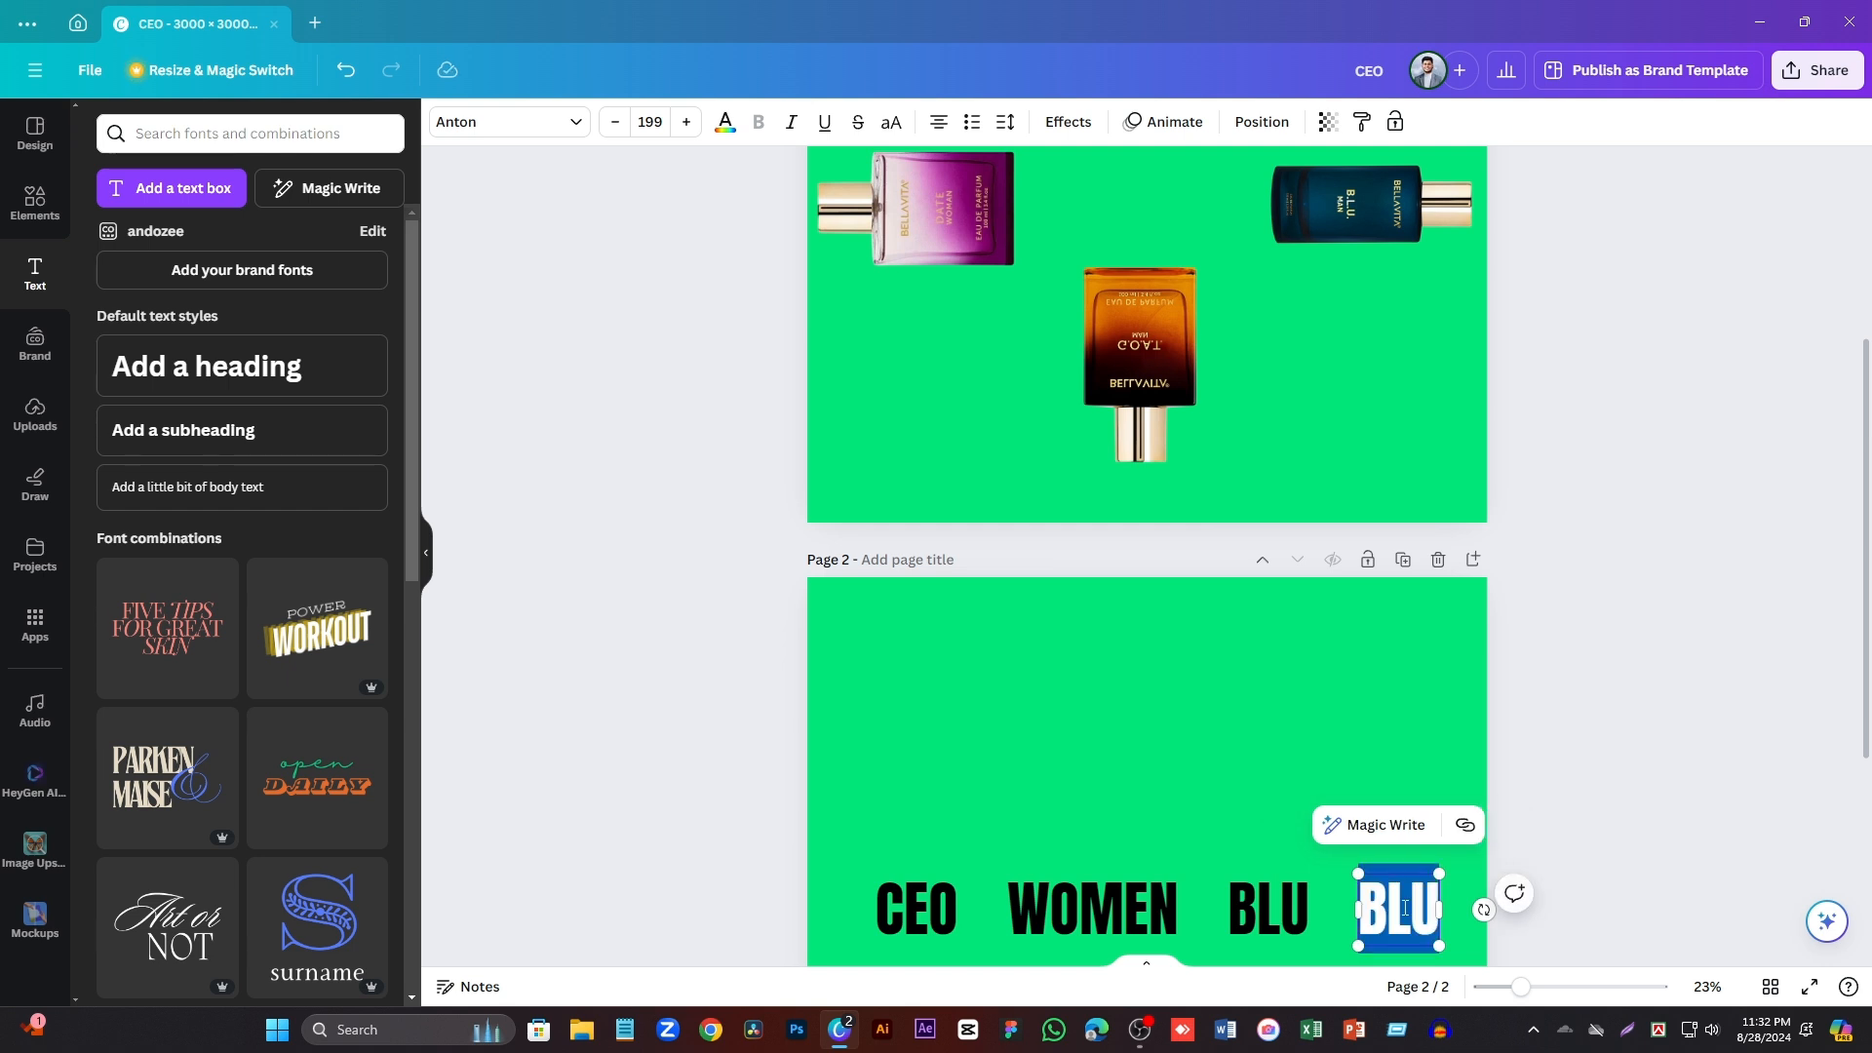
pyautogui.write('TAOG')
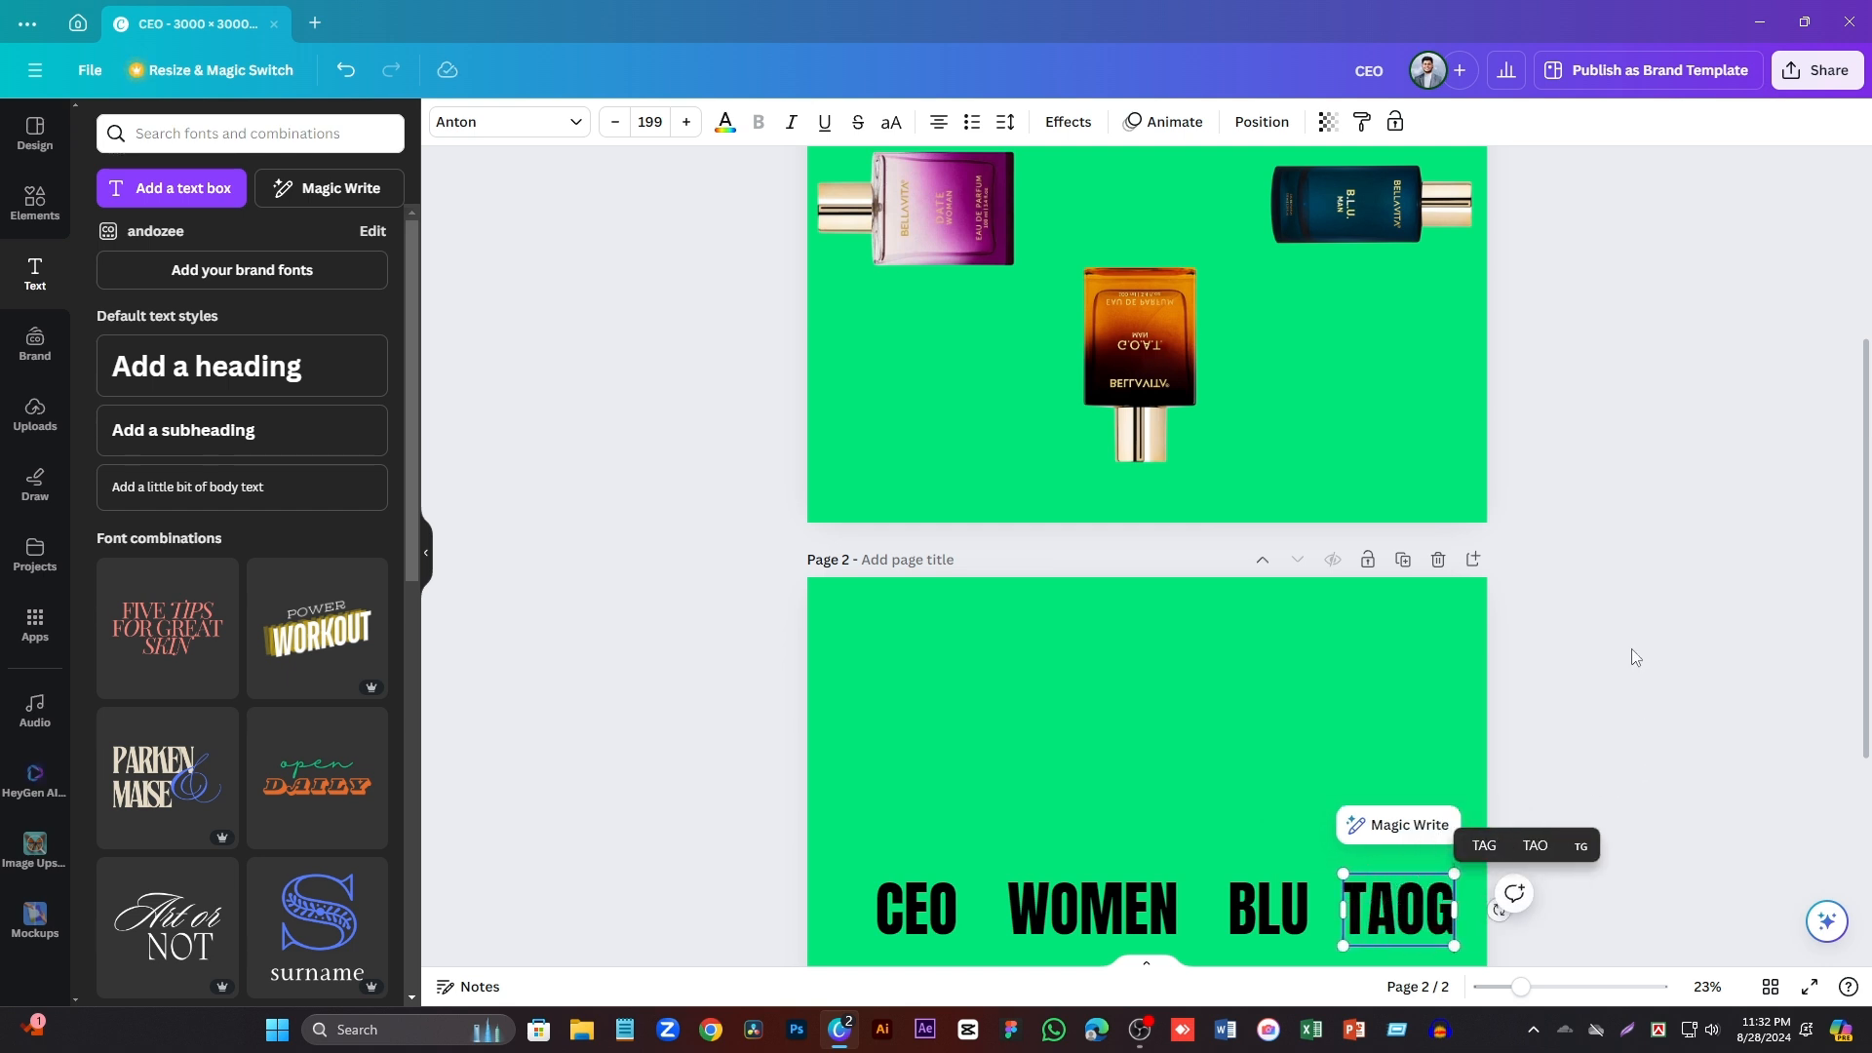
pyautogui.click(1579, 592)
pyautogui.scroll(-3, 1572, 578)
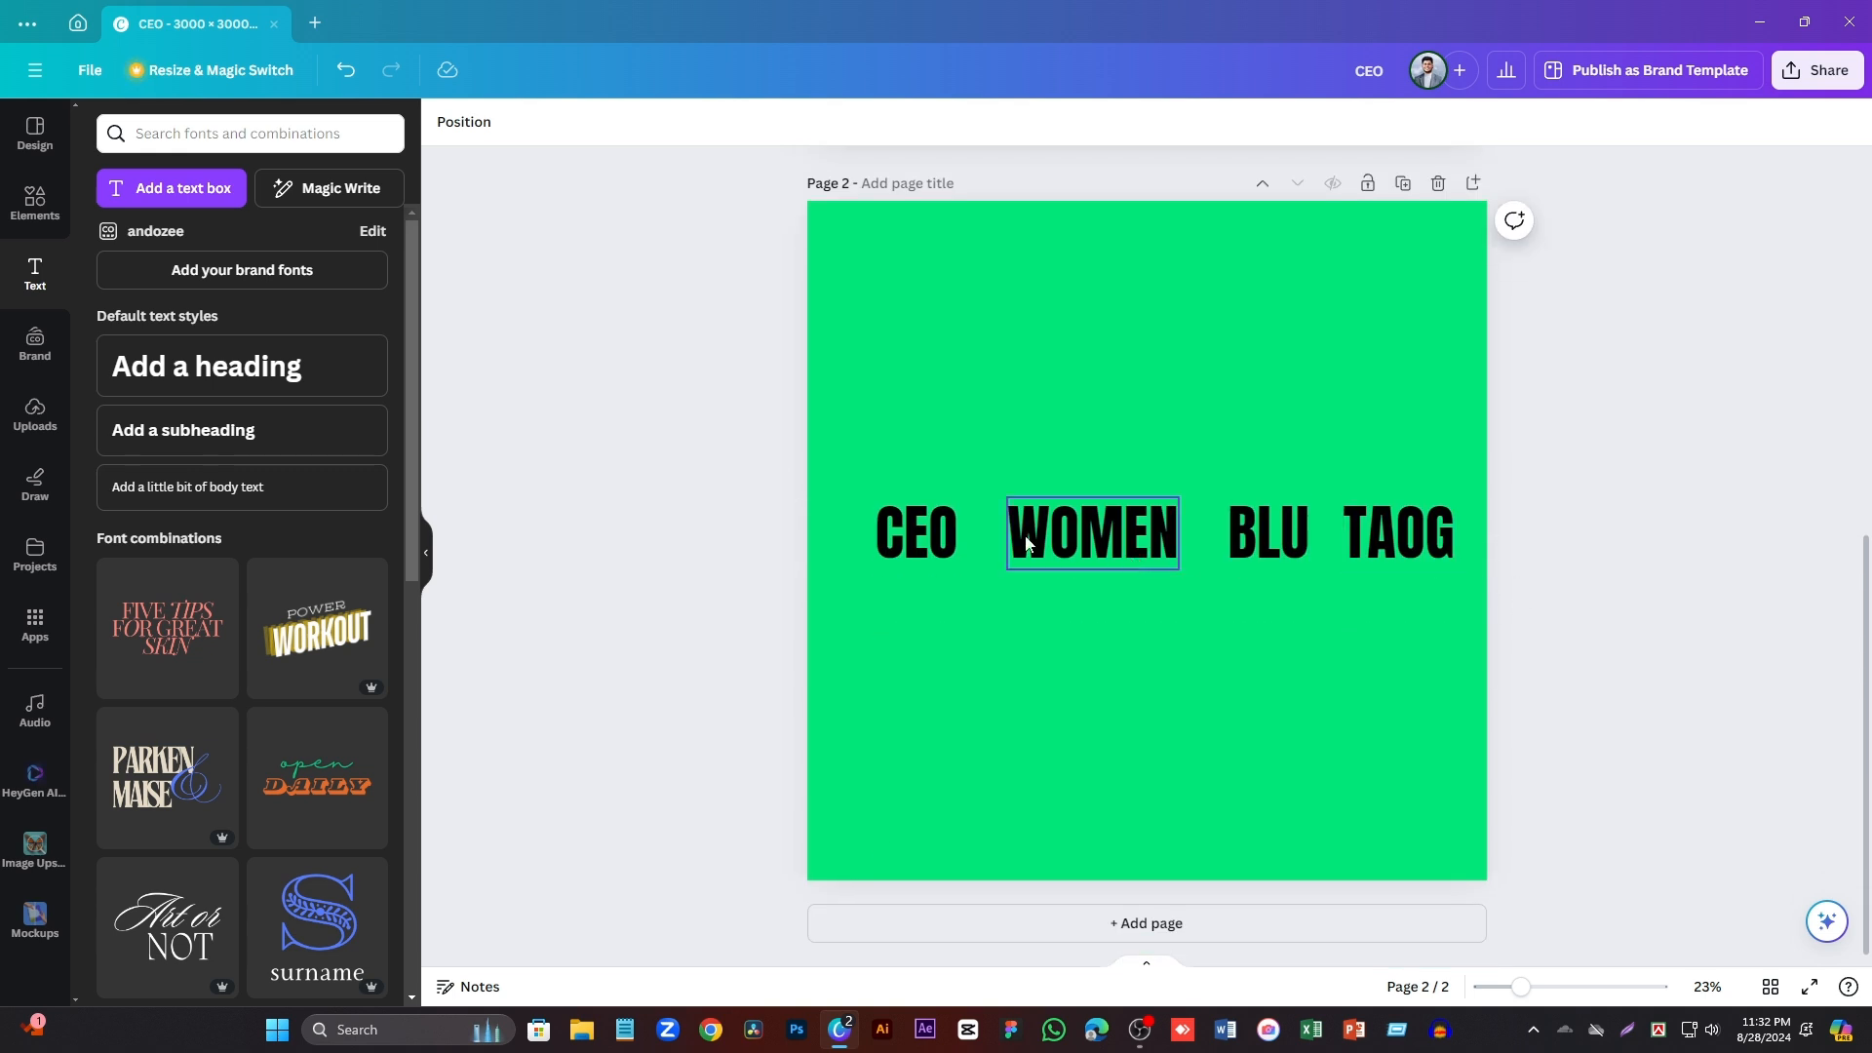
# - Shift the four words on page 2 to the left so they are evenly spaced in one centered row
pyautogui.moveTo(916, 534); pyautogui.dragTo(889, 533)
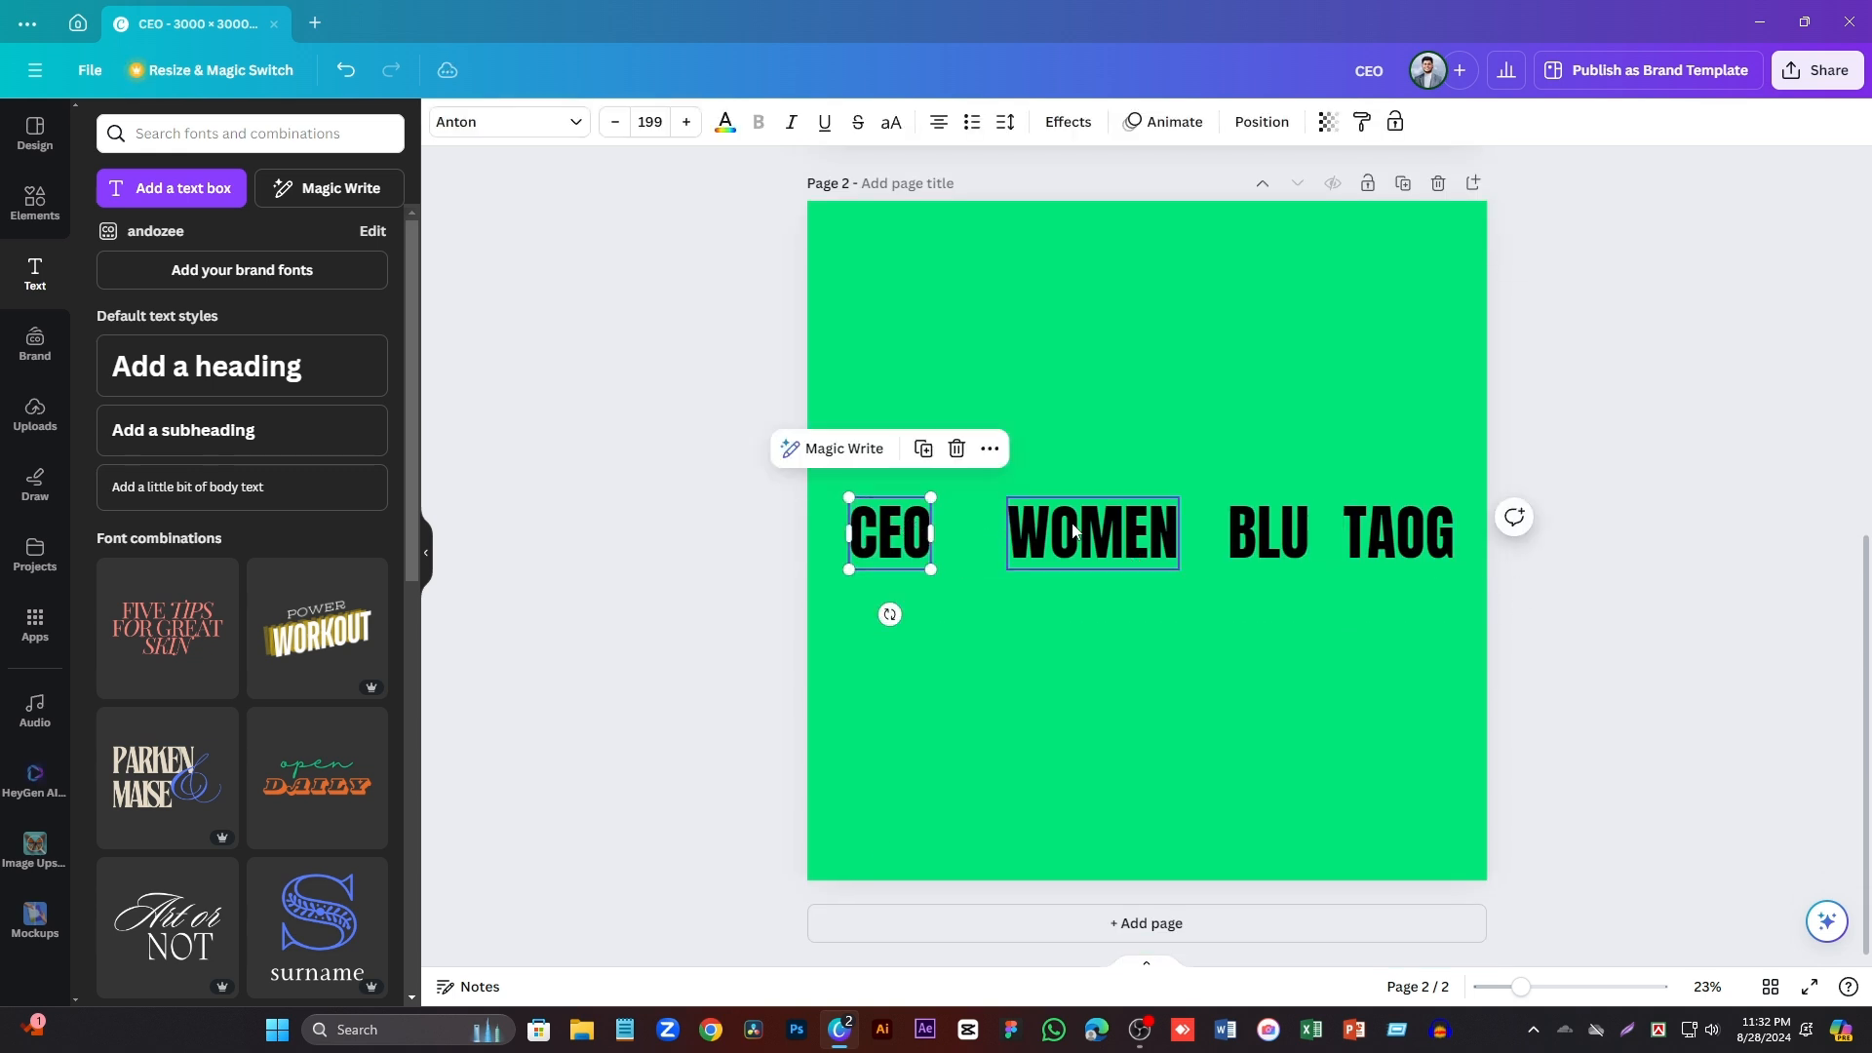
pyautogui.moveTo(1072, 531); pyautogui.dragTo(1043, 538)
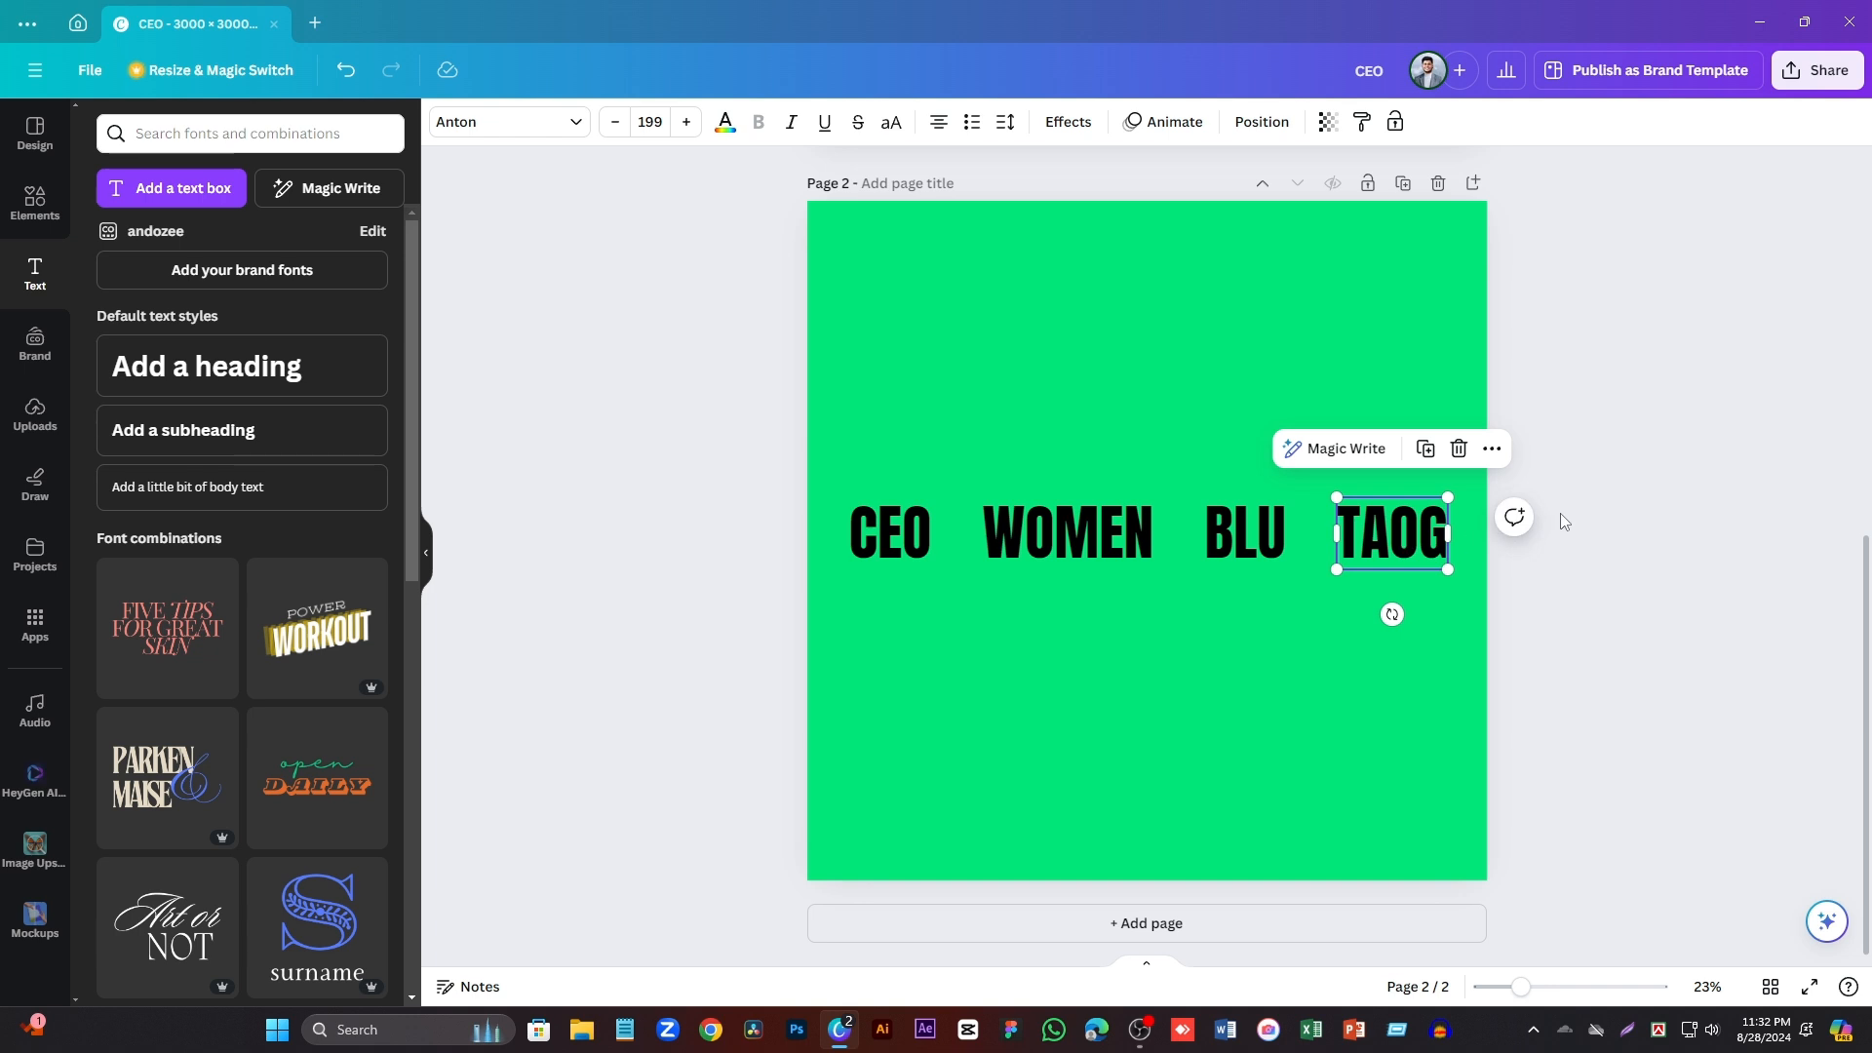
pyautogui.click(1564, 521)
# - Download all pages as PNG with a transparent background at size 1.375 (4,125 × 4,125 px)
pyautogui.scroll(4, 1404, 576)
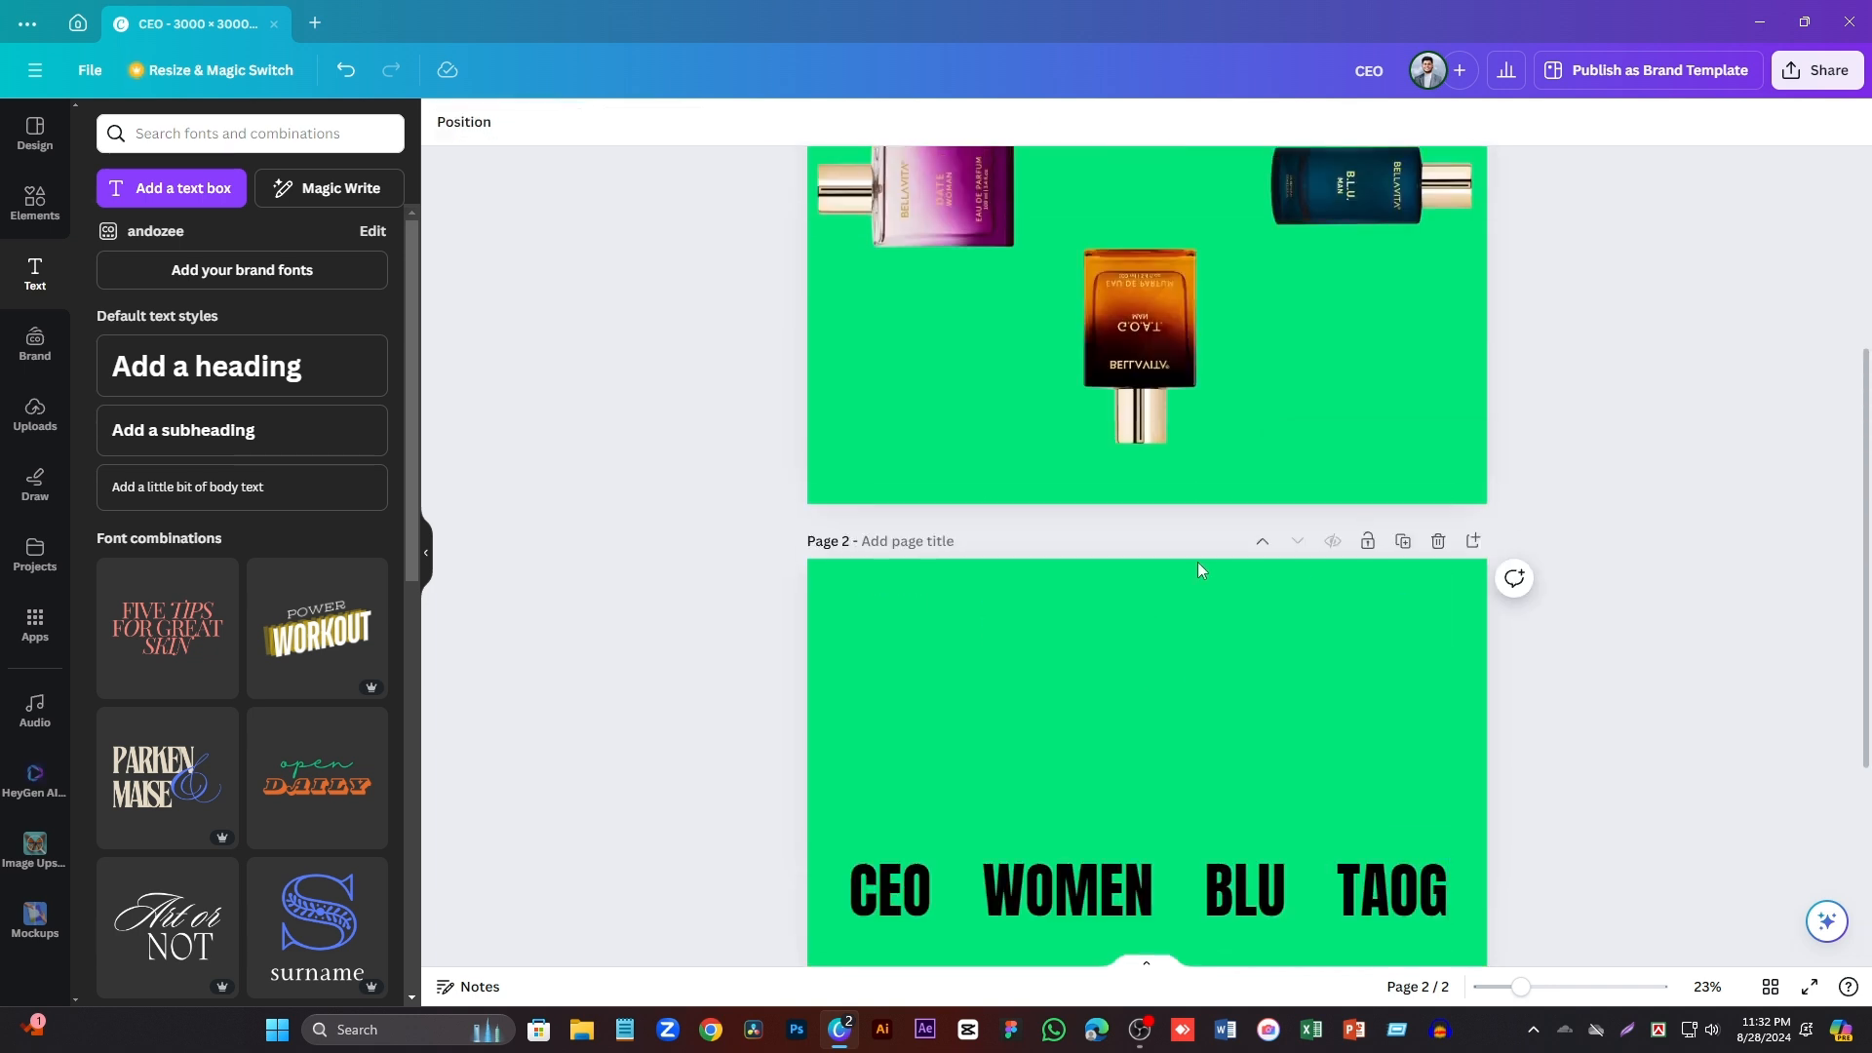
pyautogui.scroll(-4, 1254, 639)
pyautogui.scroll(7, 1314, 445)
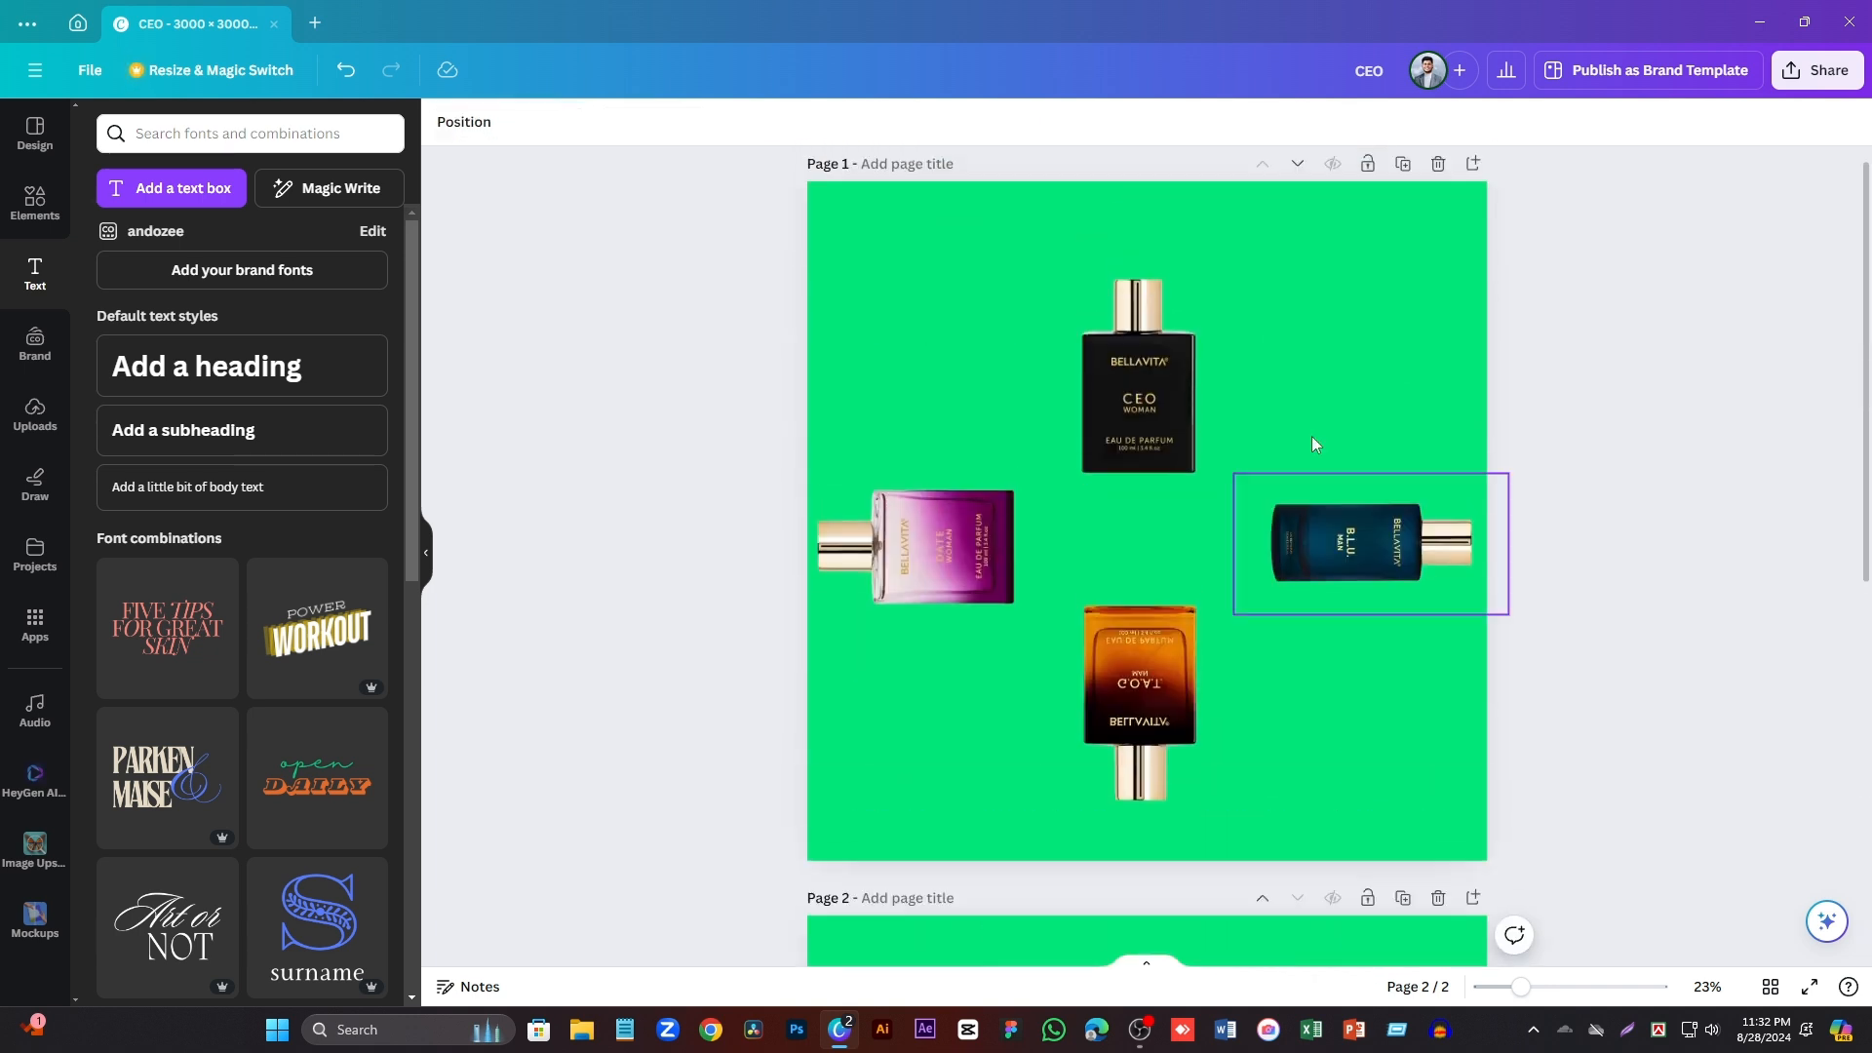
pyautogui.click(1819, 70)
pyautogui.click(1542, 589)
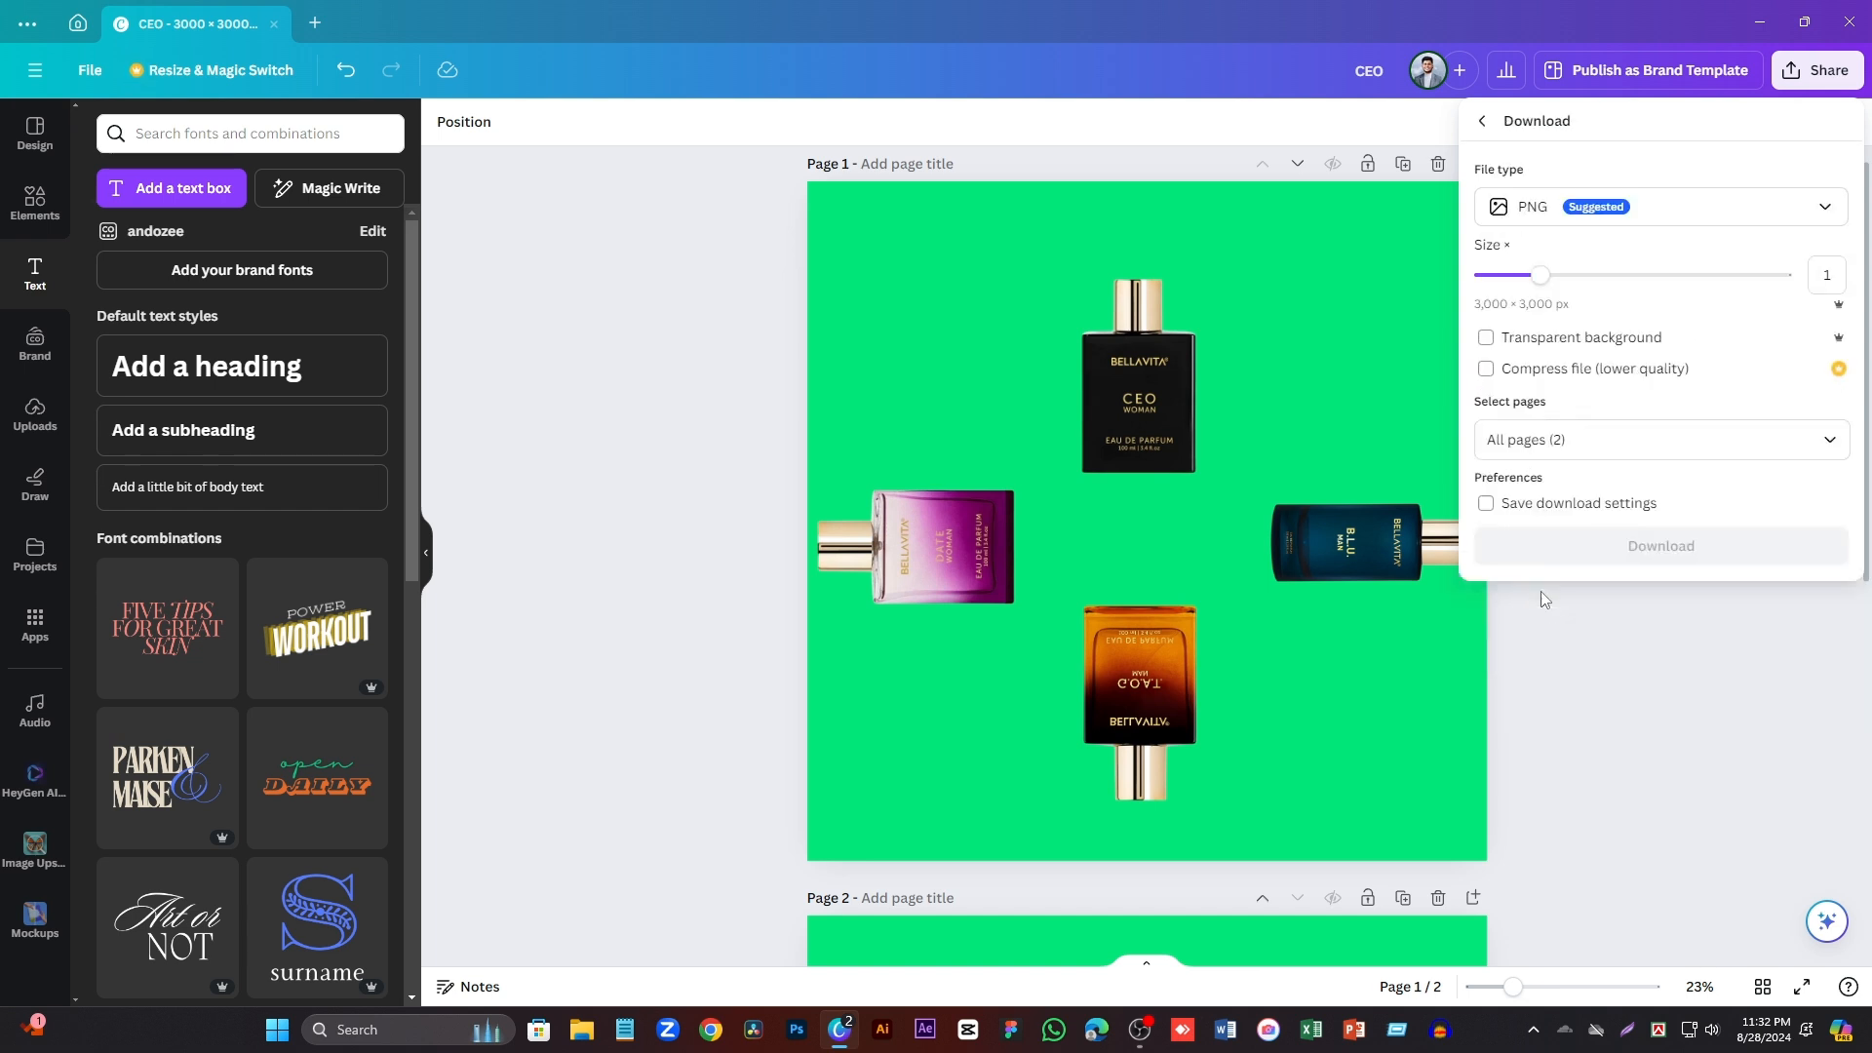
pyautogui.click(1526, 342)
pyautogui.moveTo(1544, 277); pyautogui.dragTo(1587, 283)
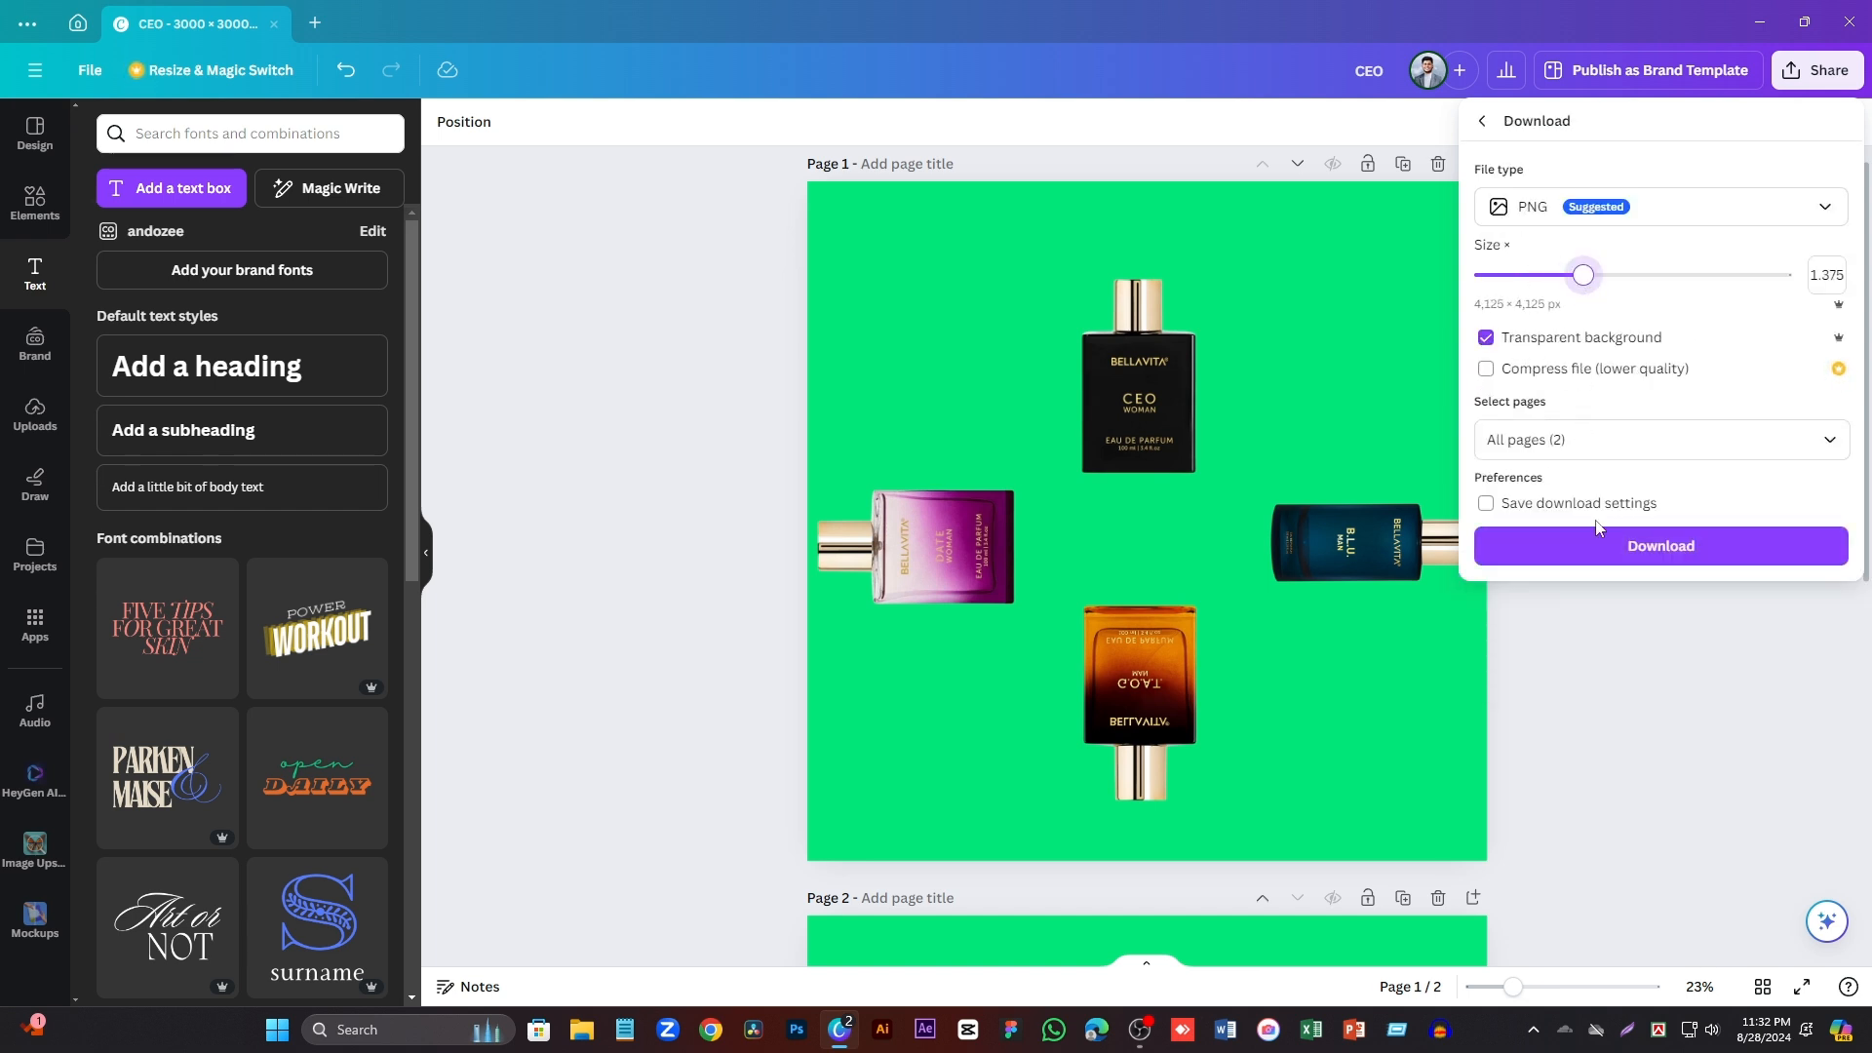
pyautogui.click(1599, 554)
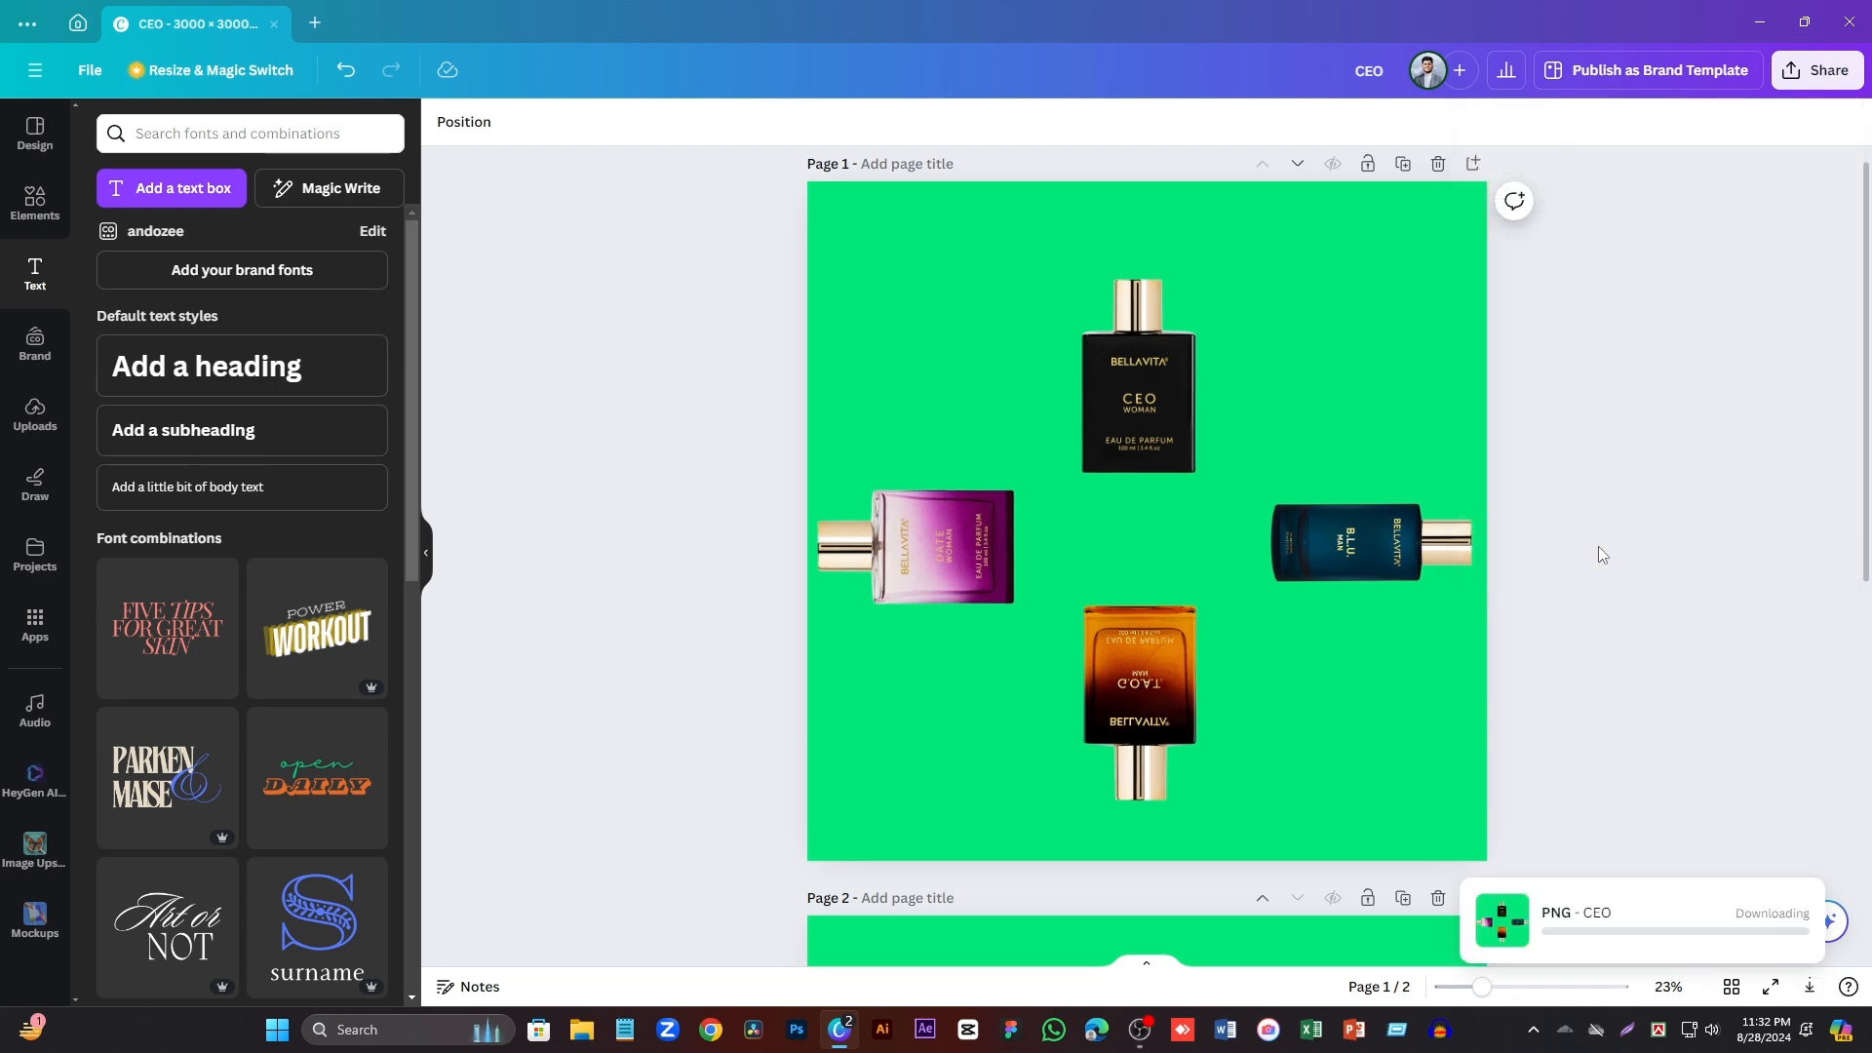
pyautogui.scroll(-5, 1454, 494)
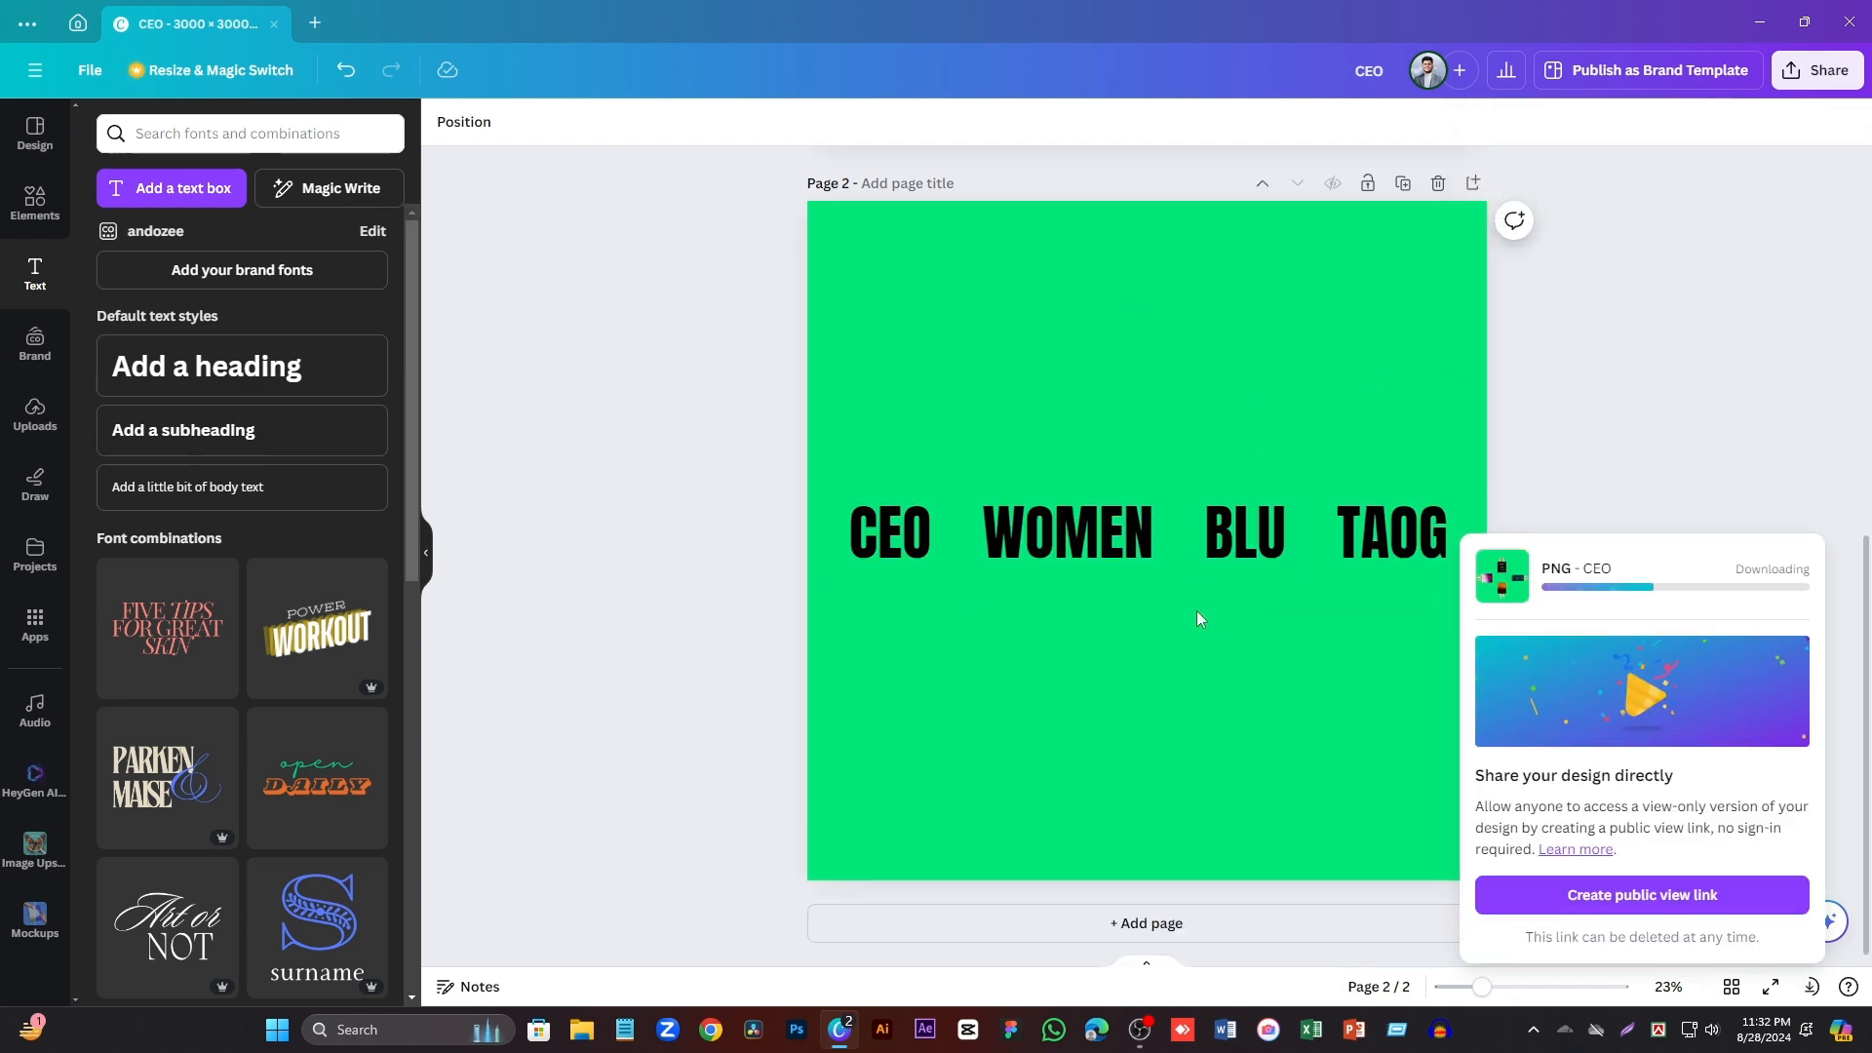
pyautogui.scroll(3, 1191, 606)
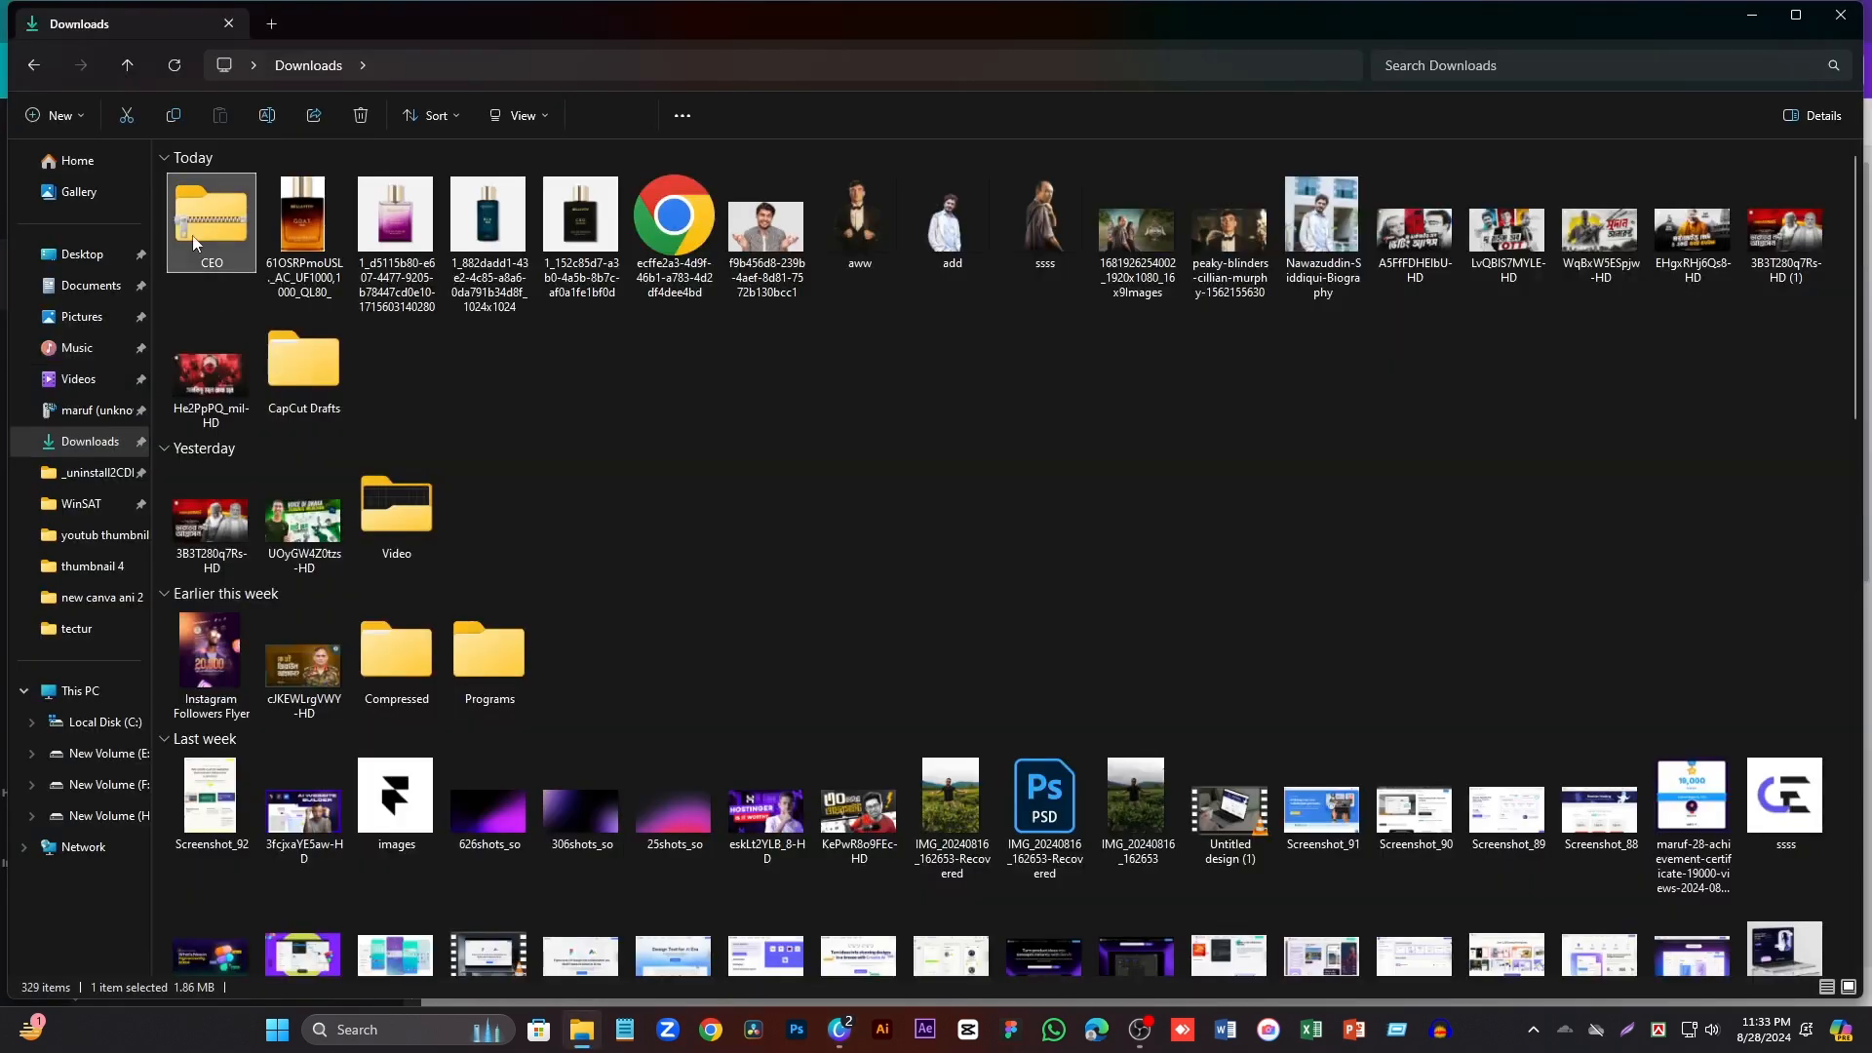
# - In File Explorer, extract the CEO archive into a CEO folder in Downloads and delete the original archive
pyautogui.rightClick(192, 236)
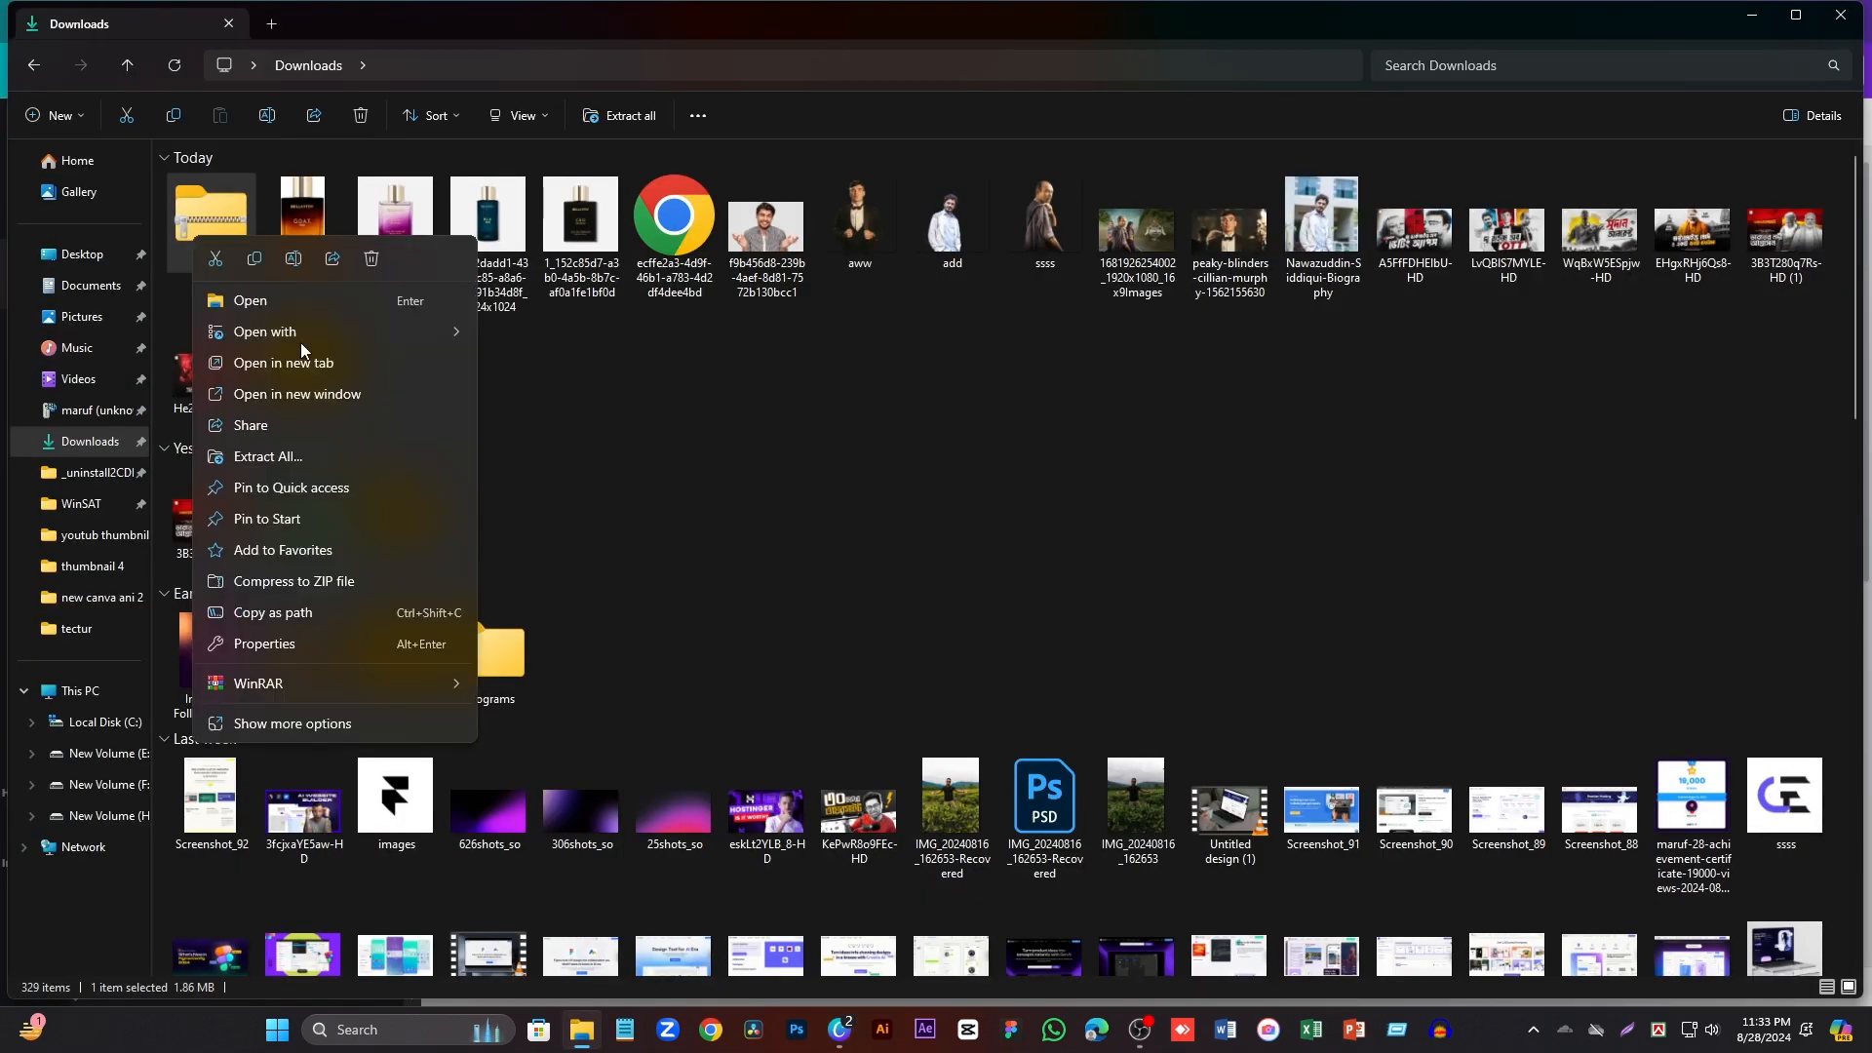
pyautogui.click(262, 457)
pyautogui.click(1105, 700)
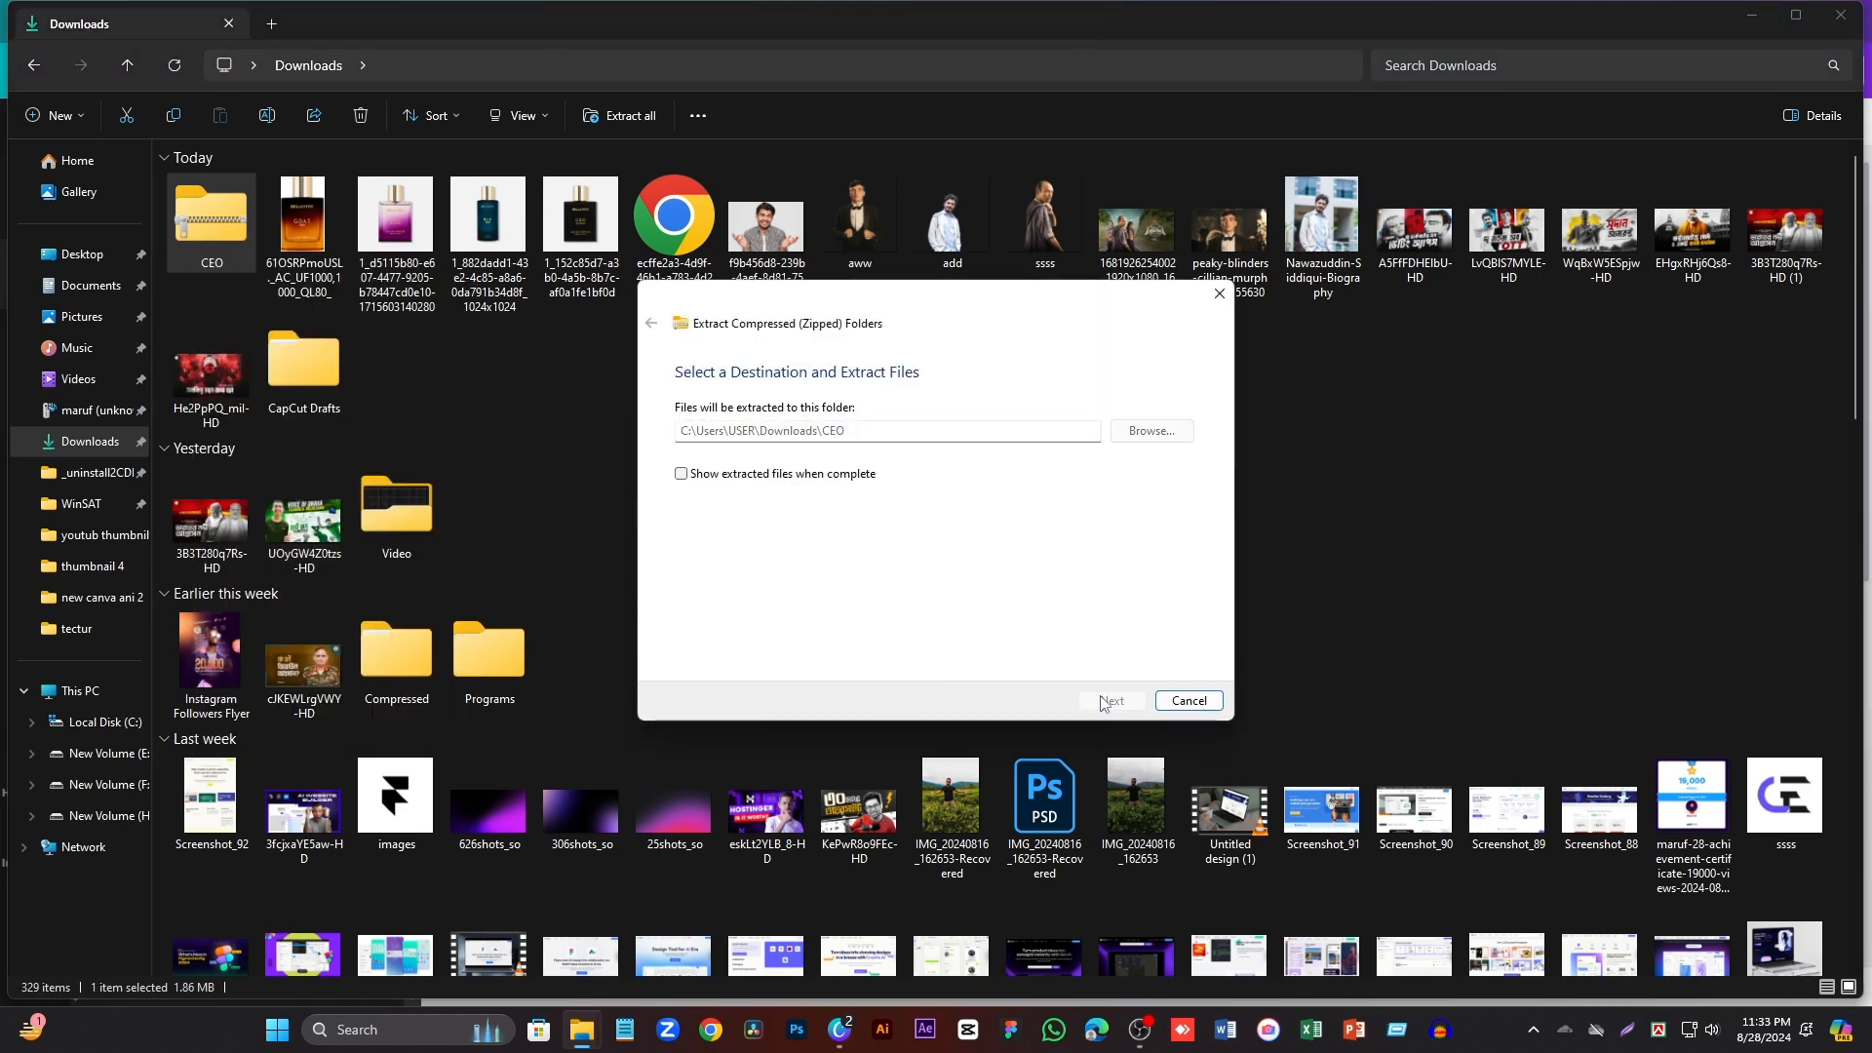
pyautogui.press('Delete')
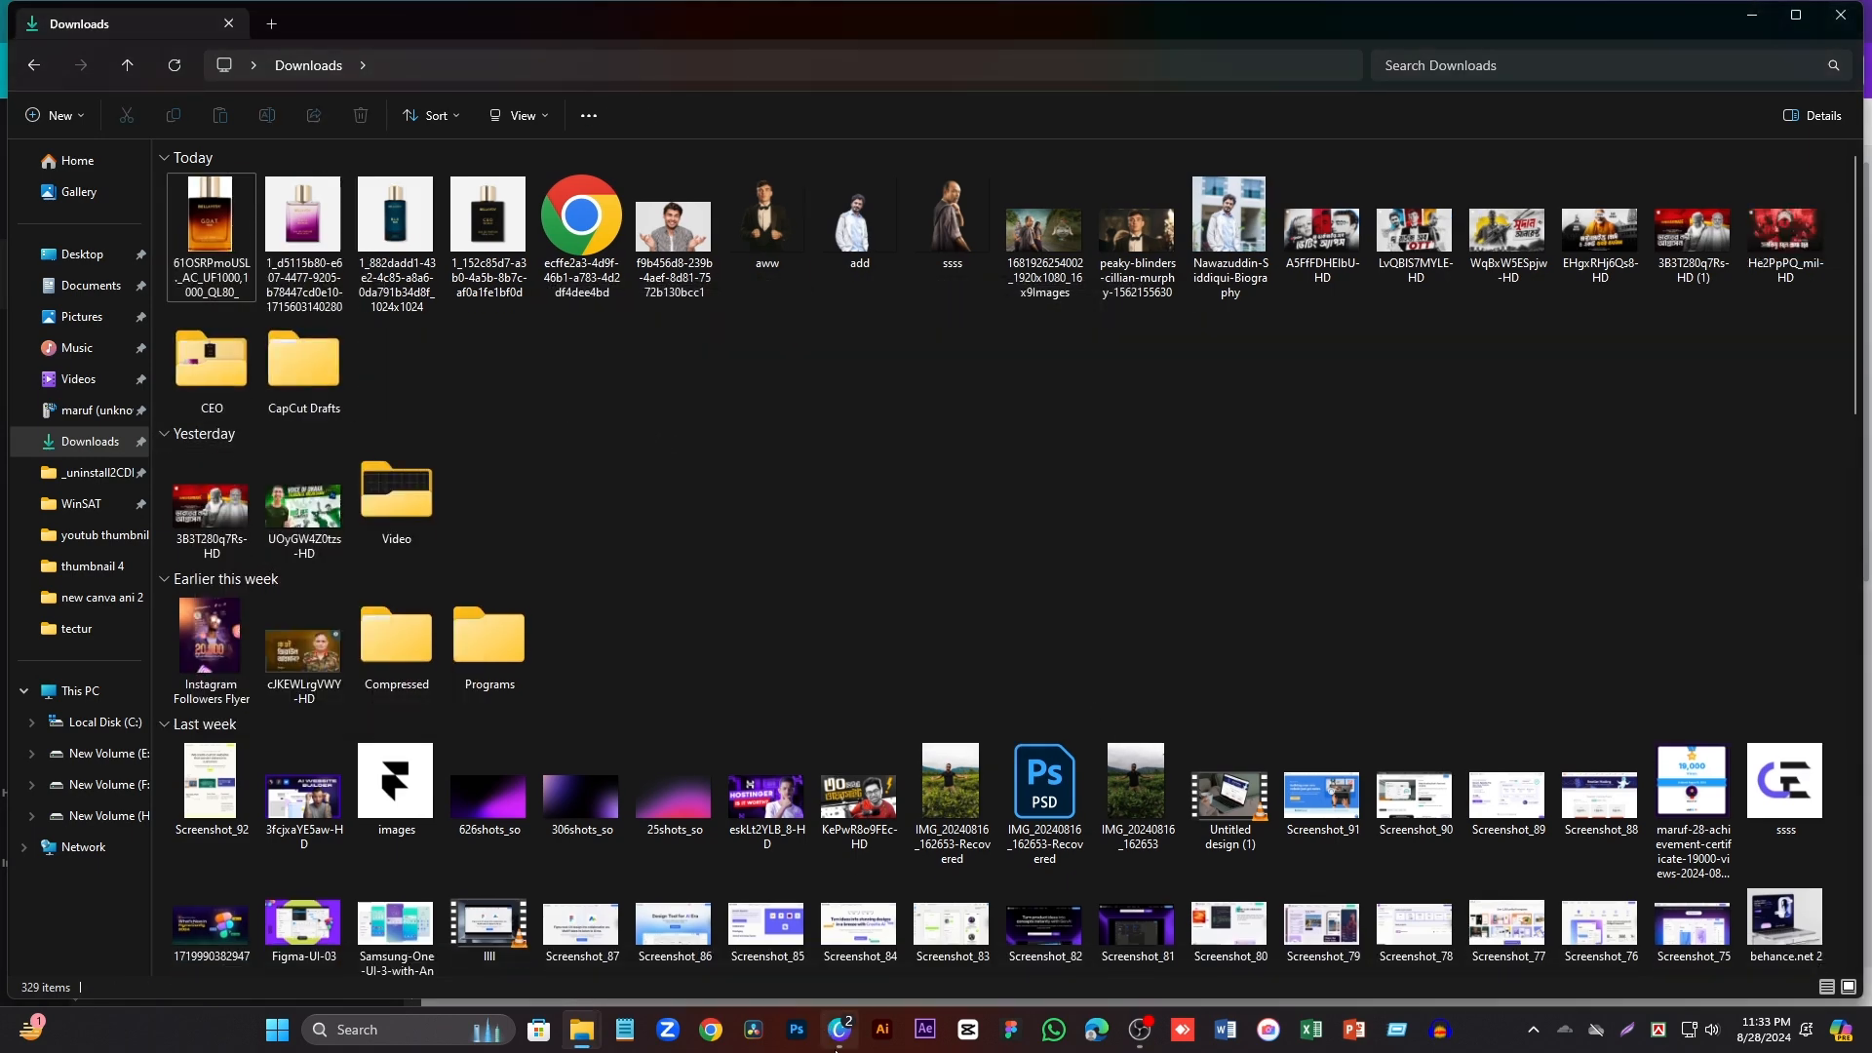
# - Switch to Canva and upload PNG files 1 and 2 from the CEO folder in Downloads
pyautogui.click(838, 1031)
pyautogui.click(37, 427)
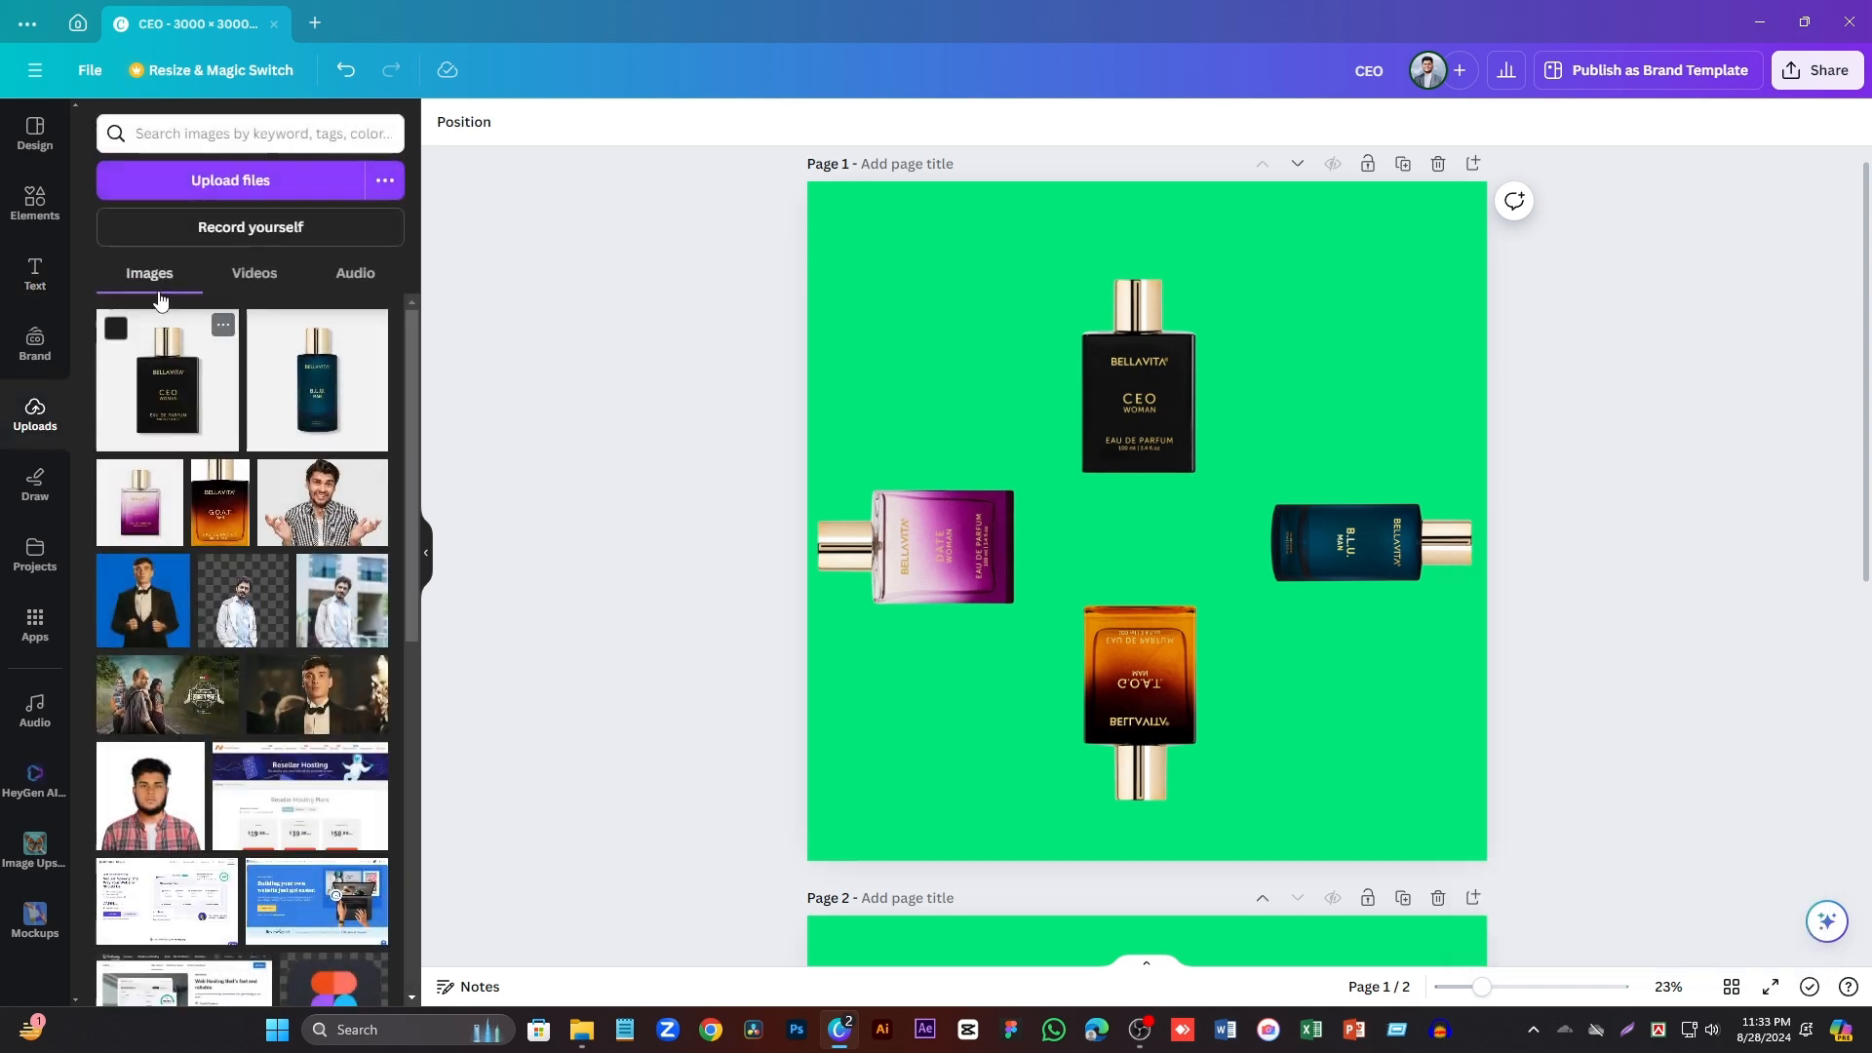
pyautogui.click(188, 185)
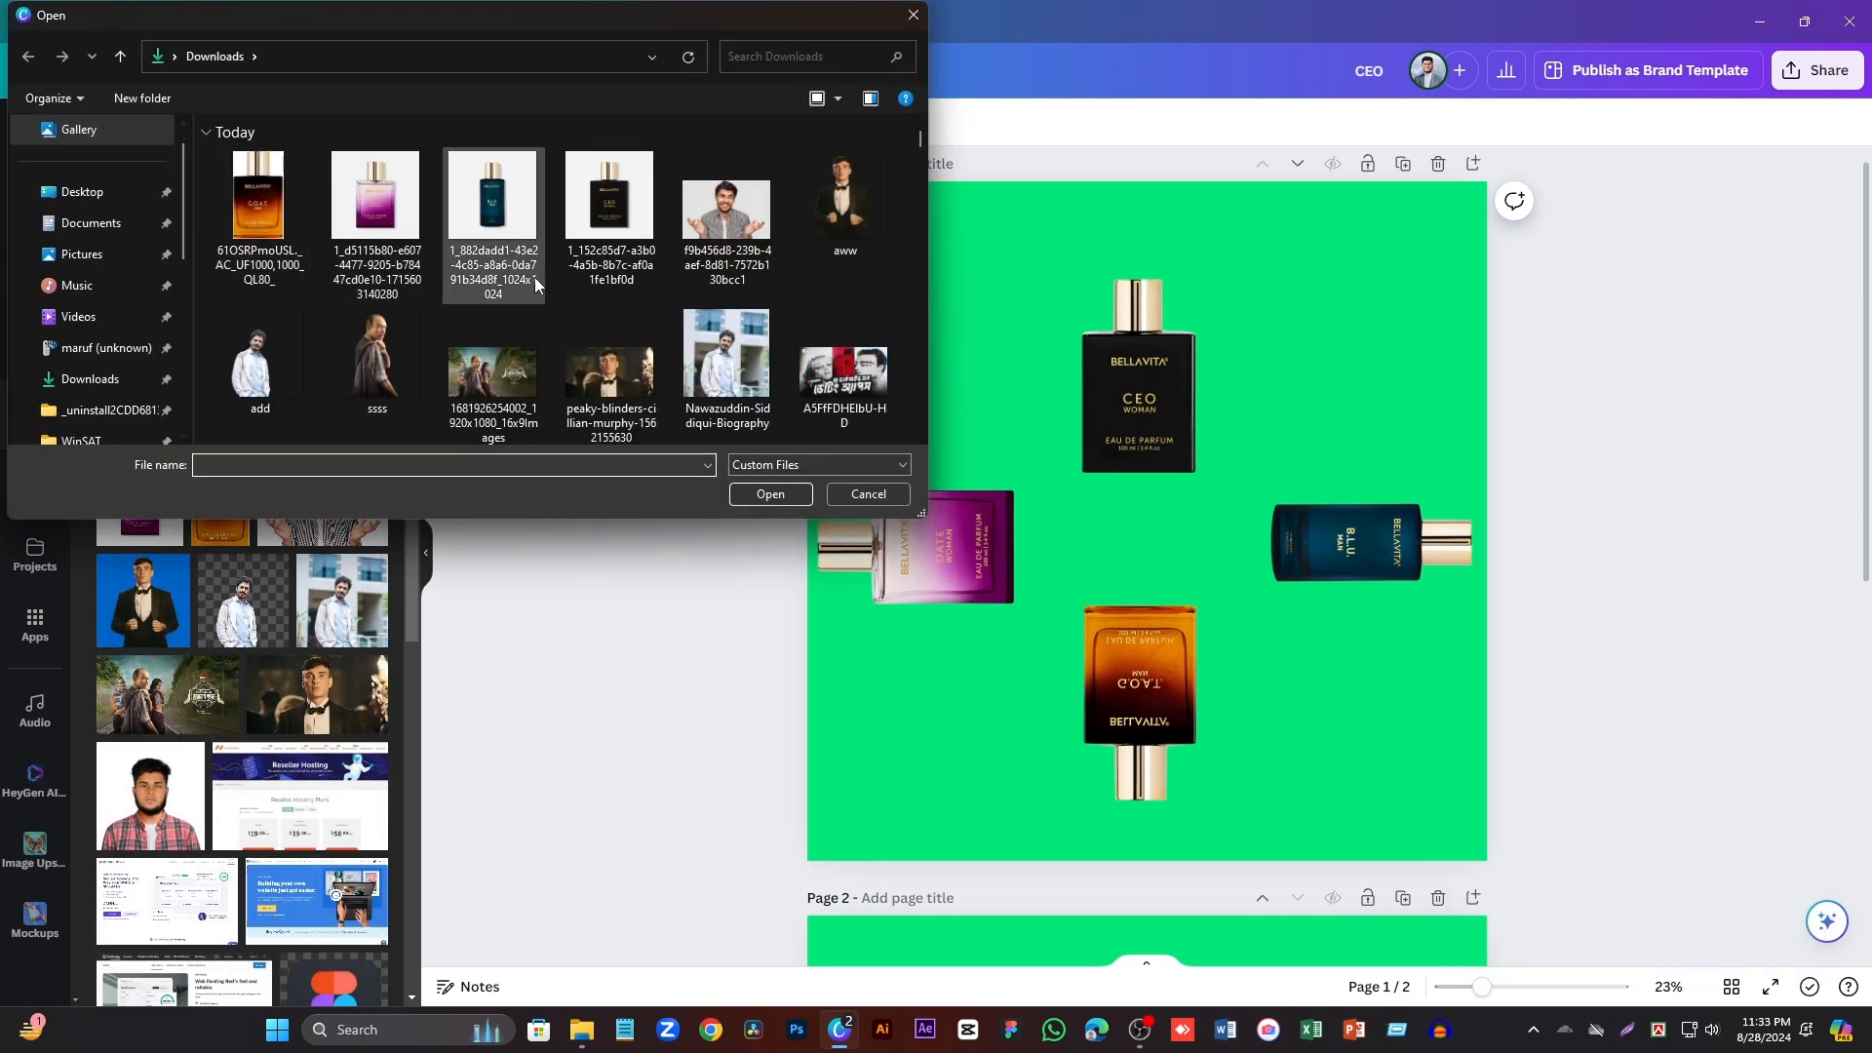
pyautogui.scroll(-2, 729, 271)
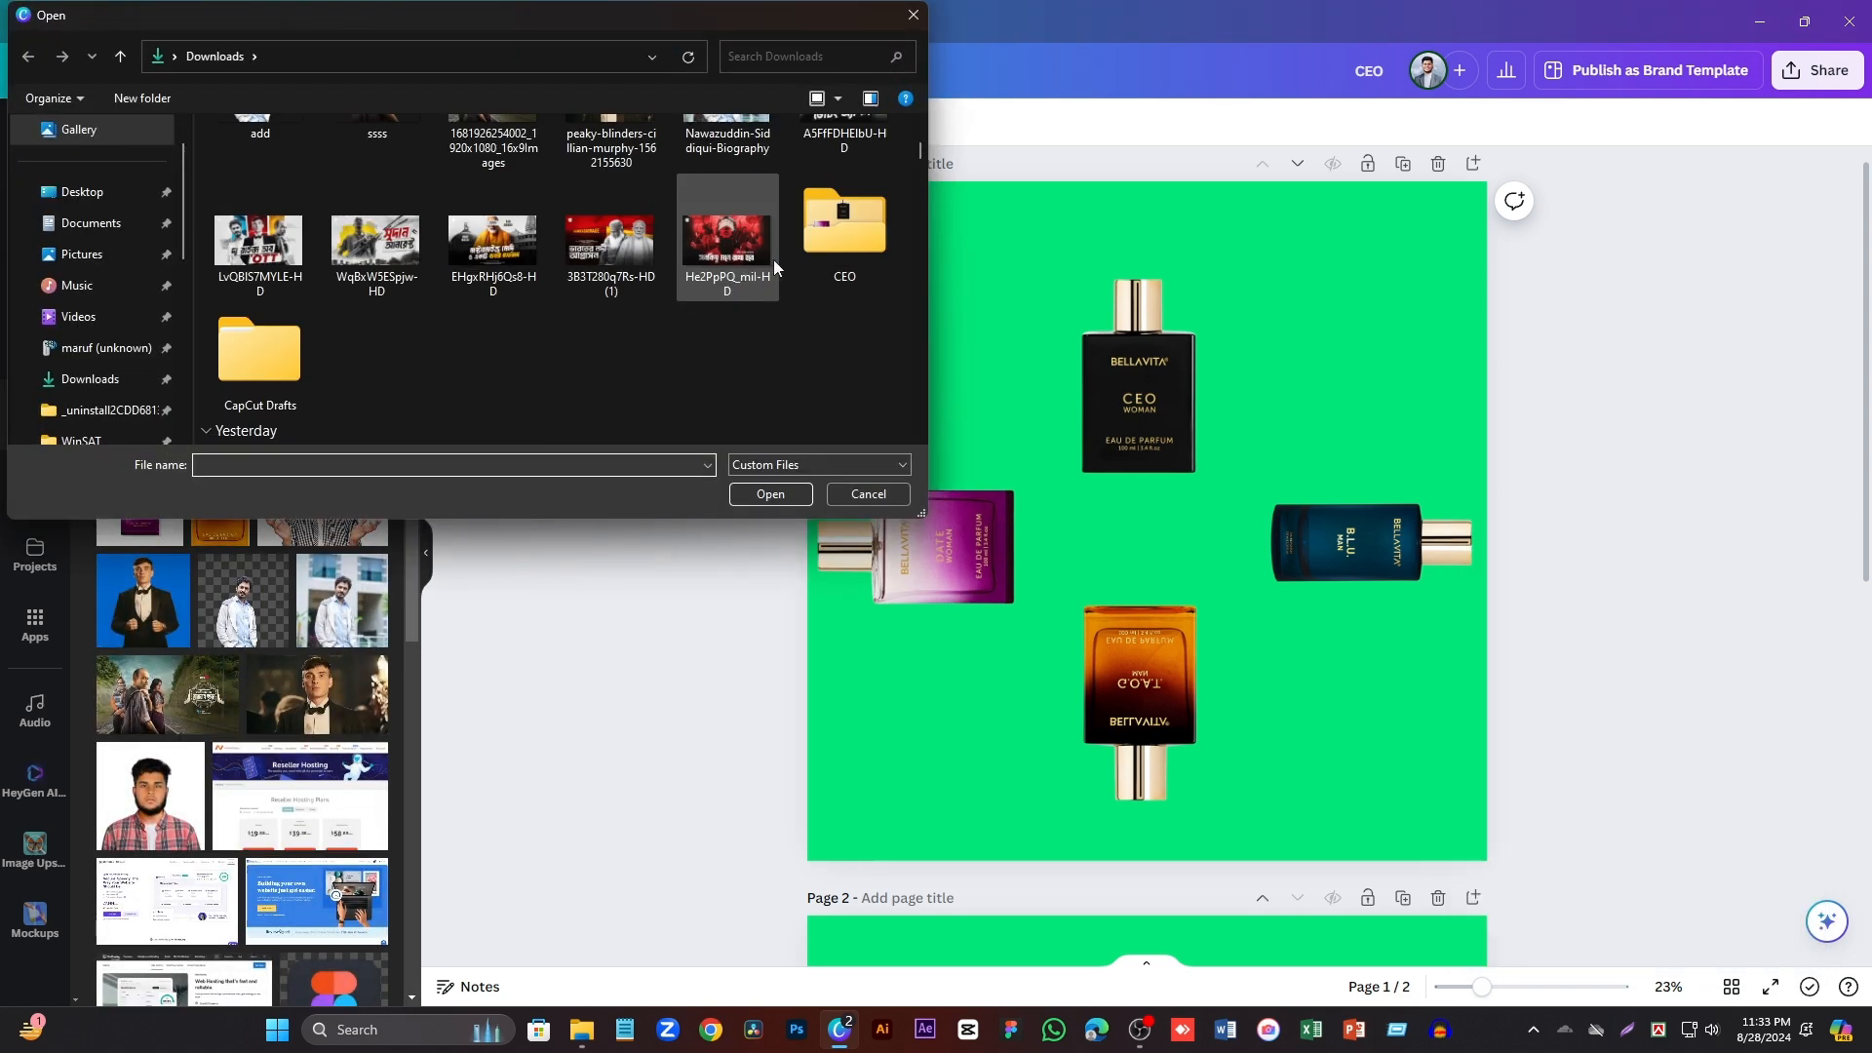
pyautogui.doubleClick(825, 248)
pyautogui.moveTo(524, 293); pyautogui.dragTo(500, 171)
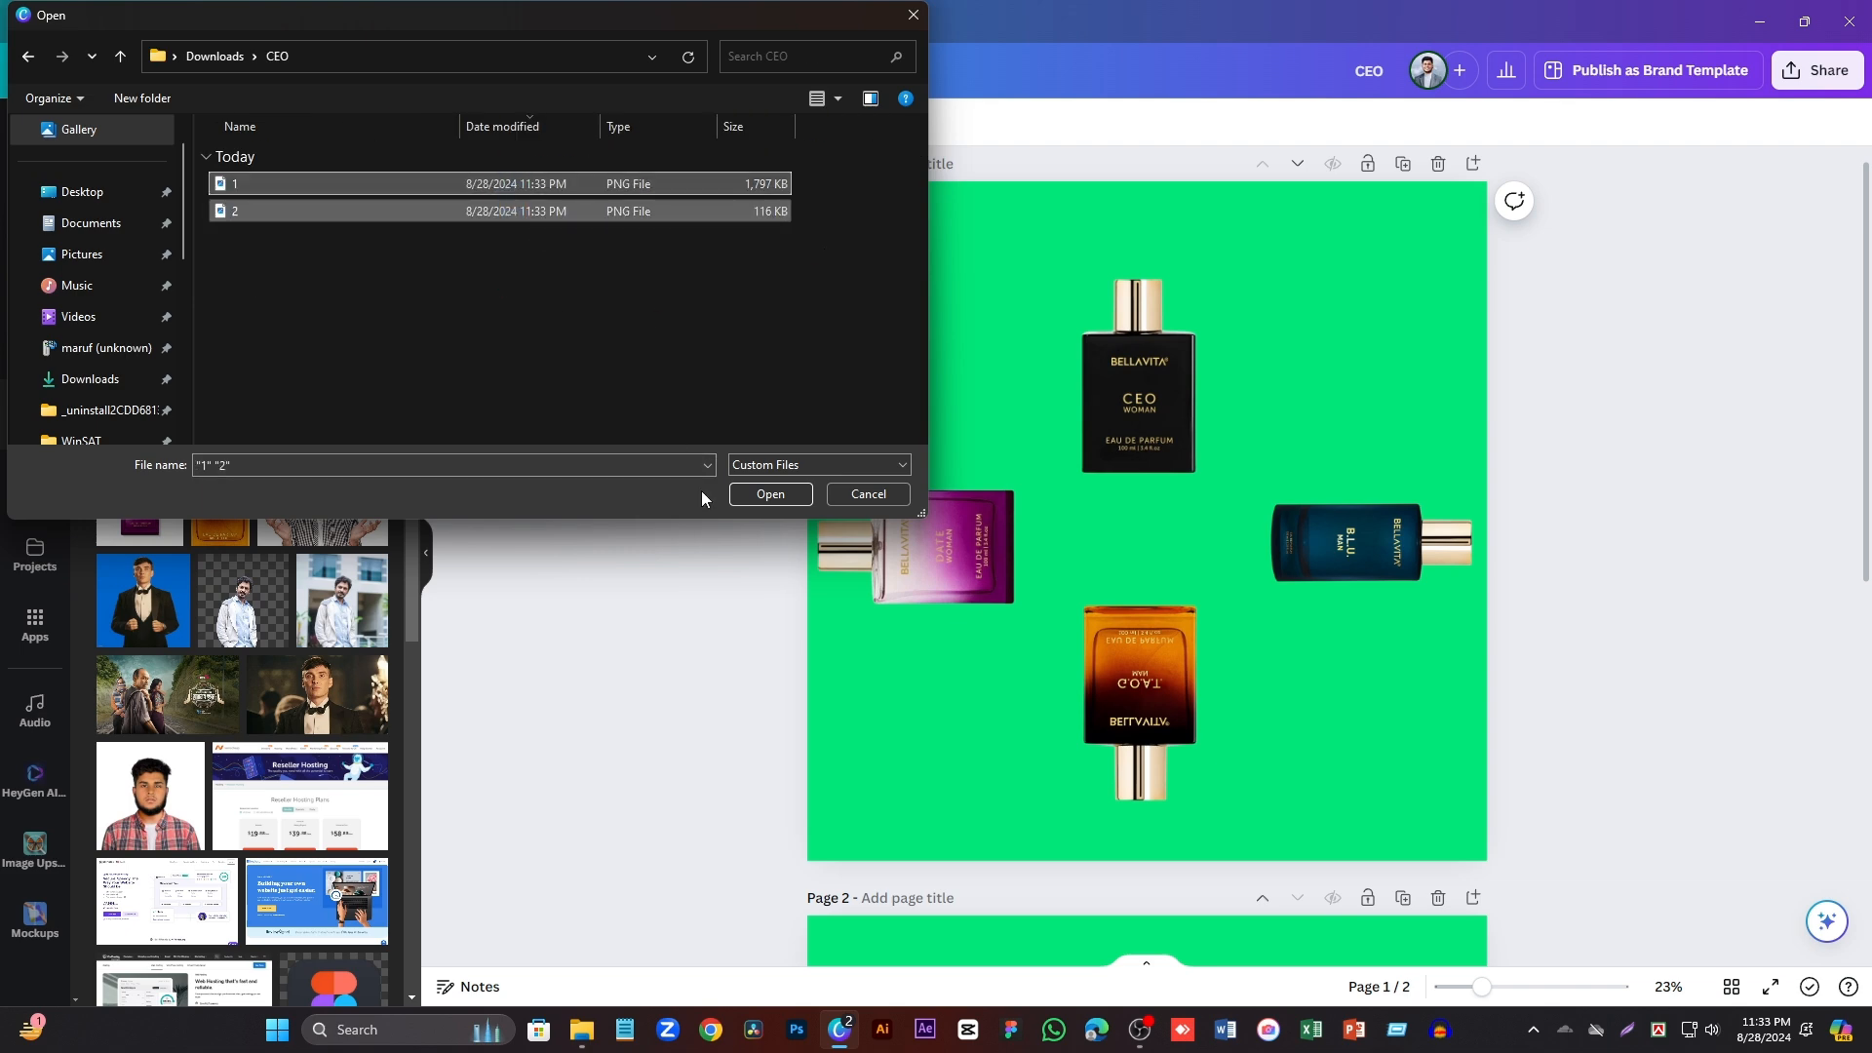
pyautogui.click(765, 493)
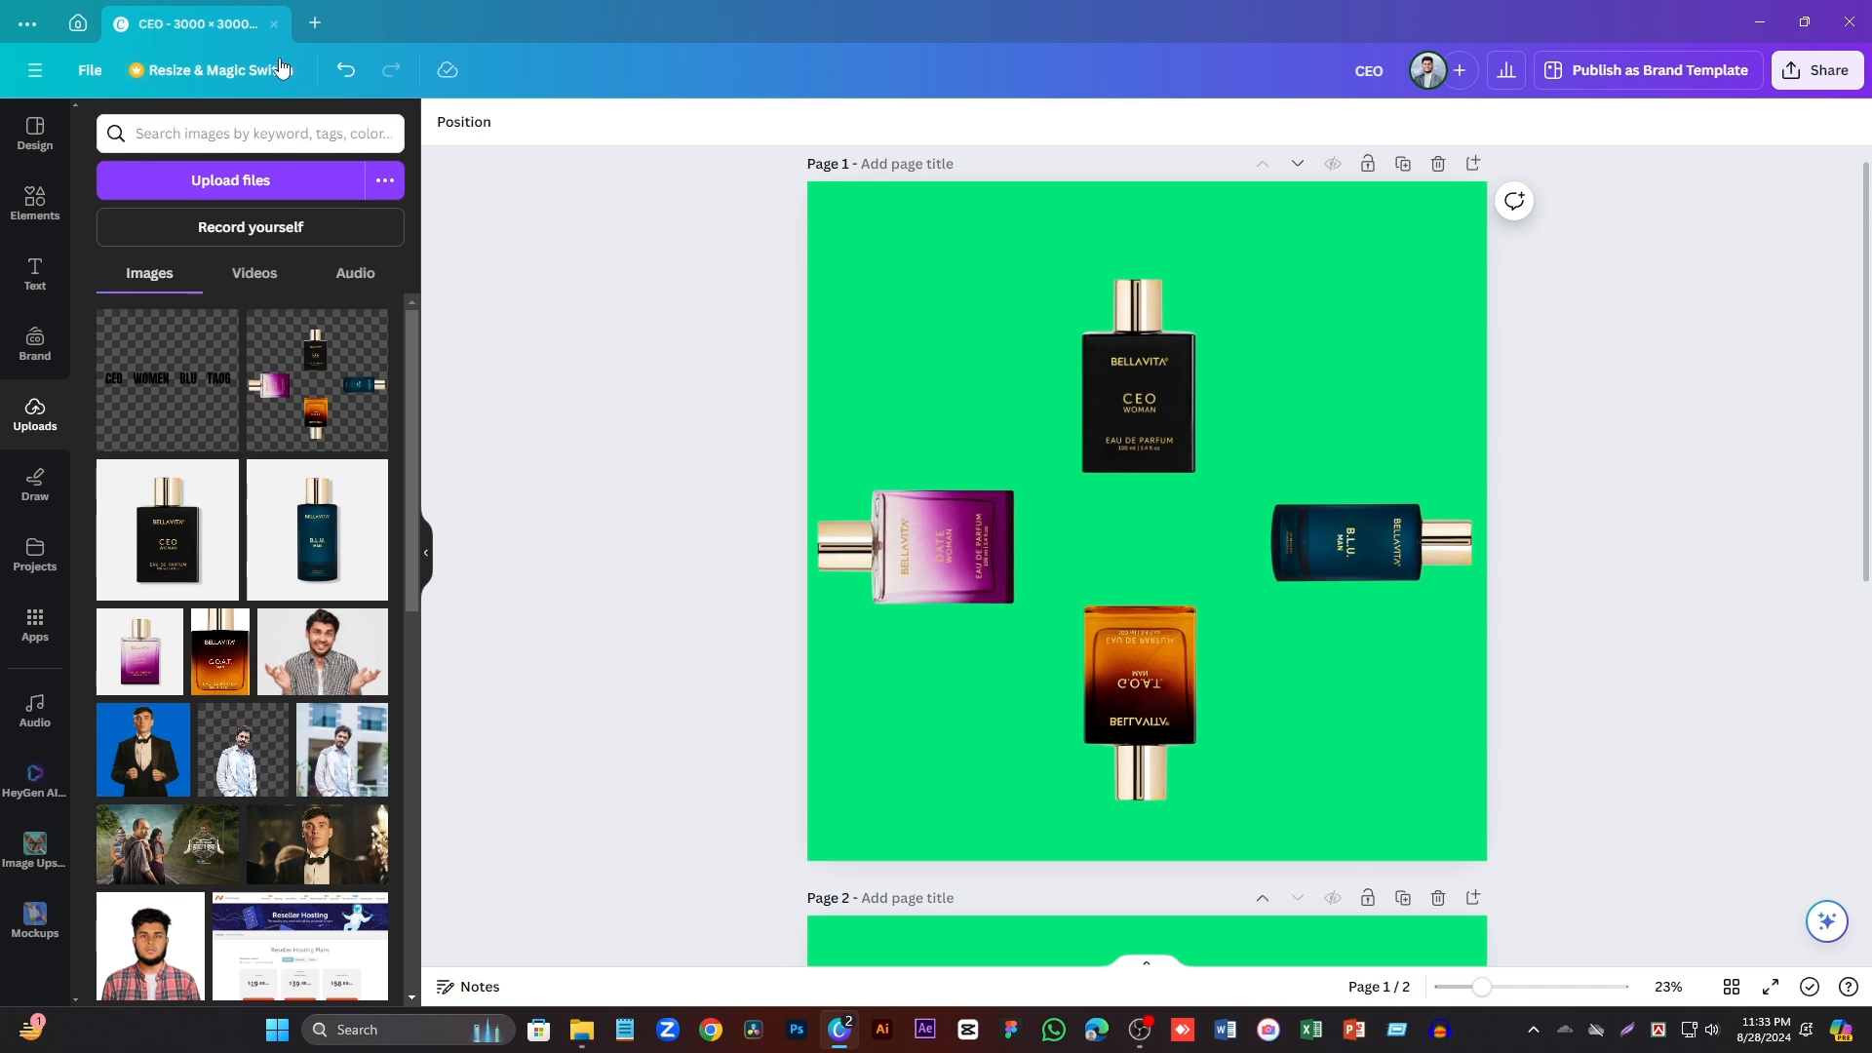
# - Close the CEO design and create a blank Mobile Video design of 1080 × 1920 px
pyautogui.click(273, 24)
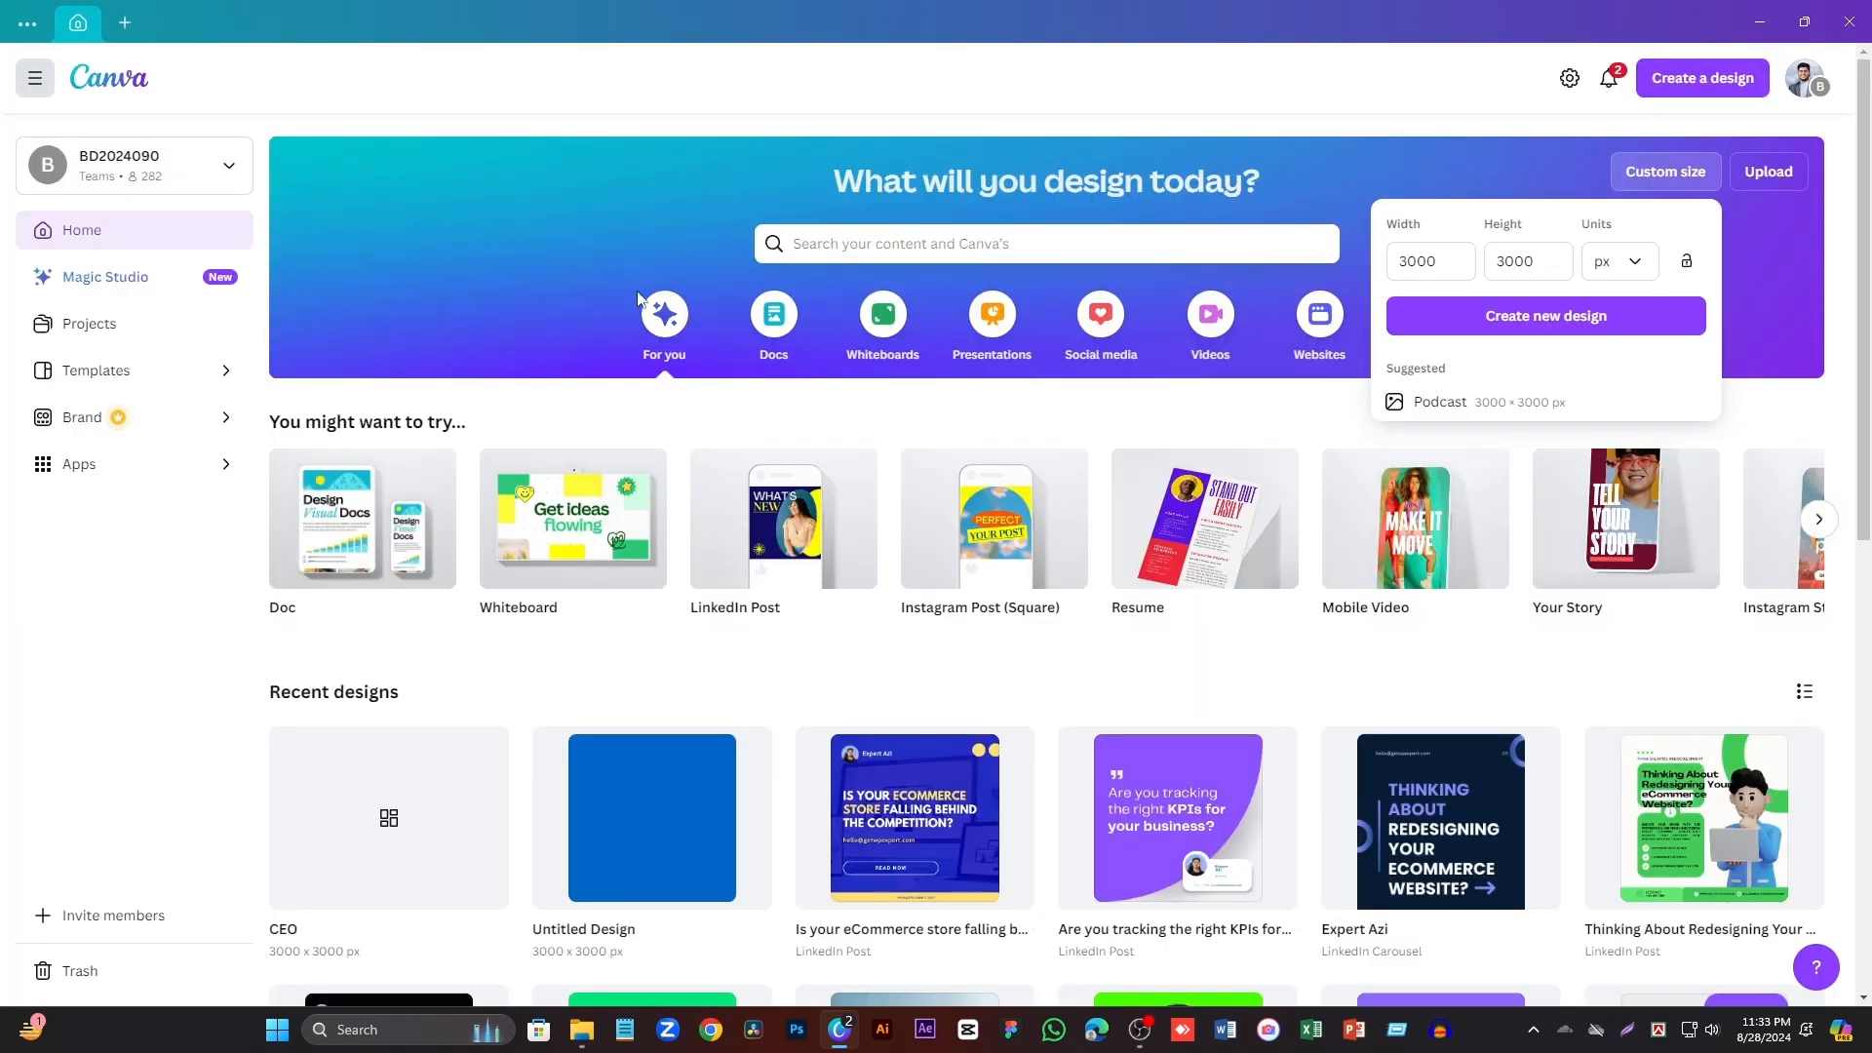
pyautogui.click(1209, 316)
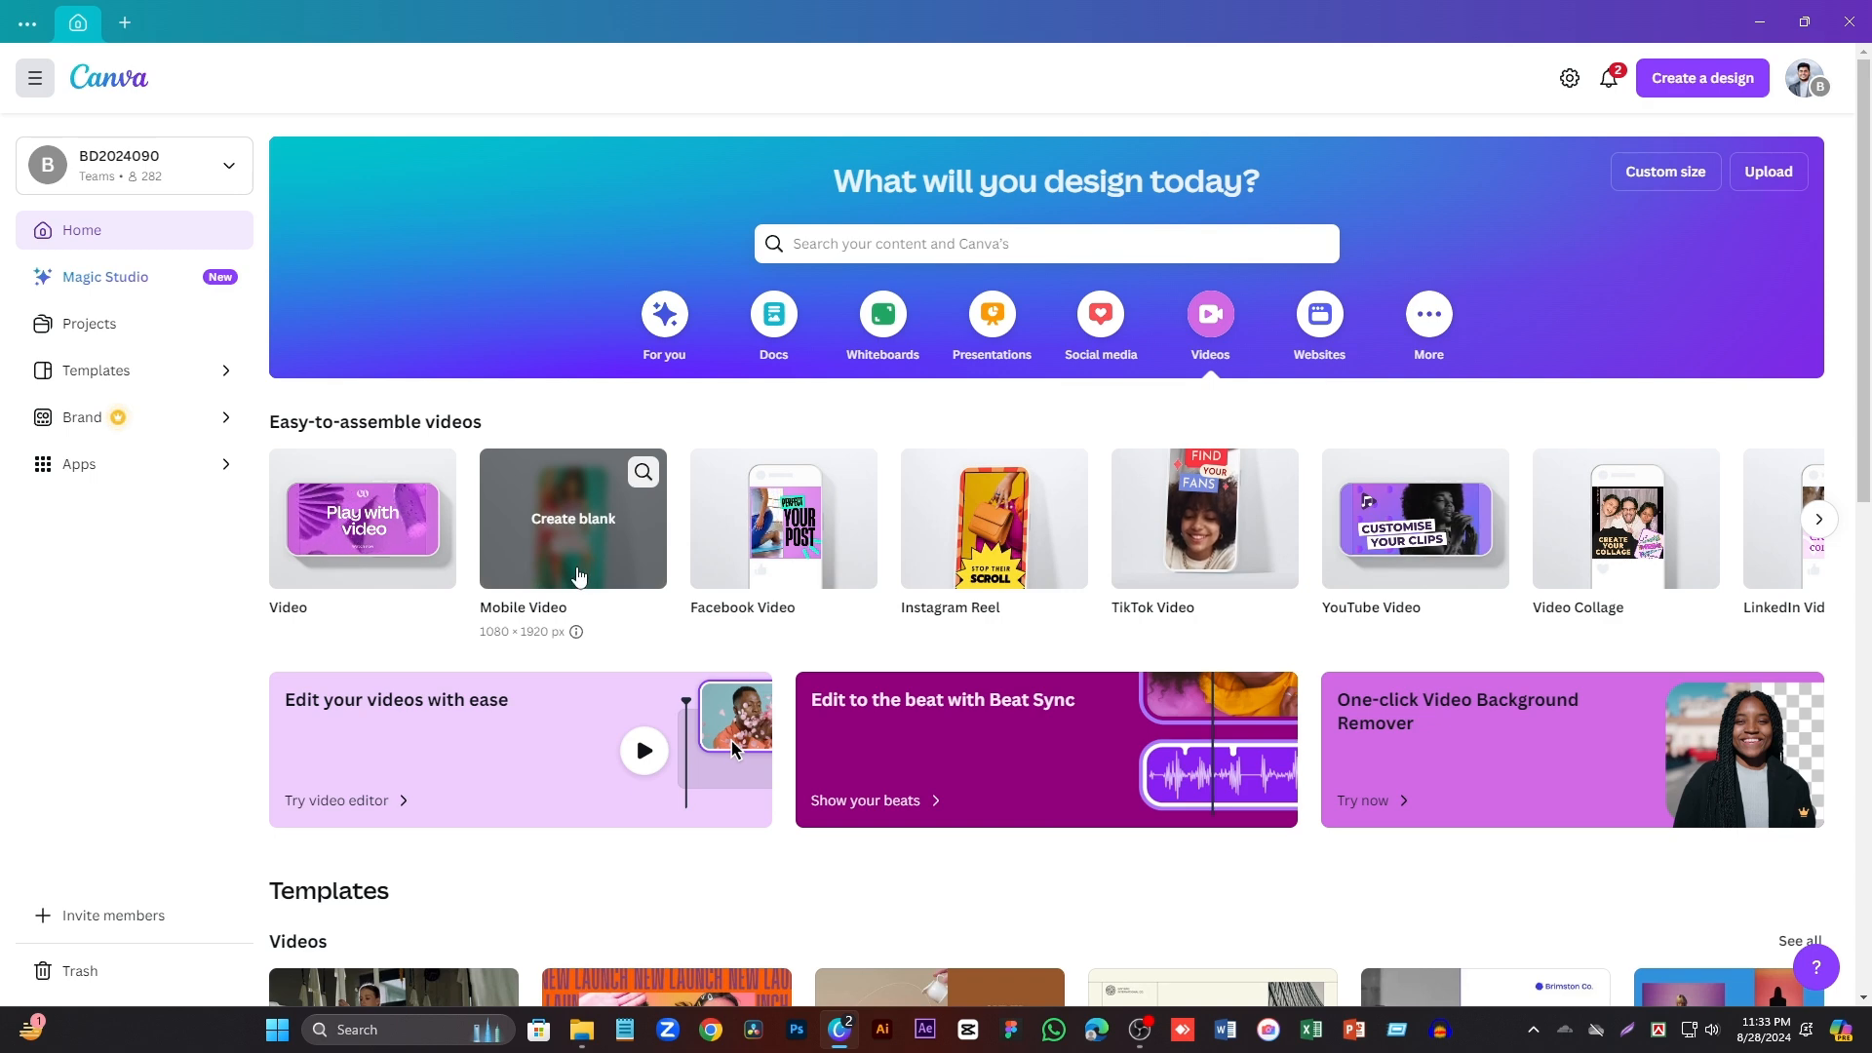
pyautogui.click(602, 563)
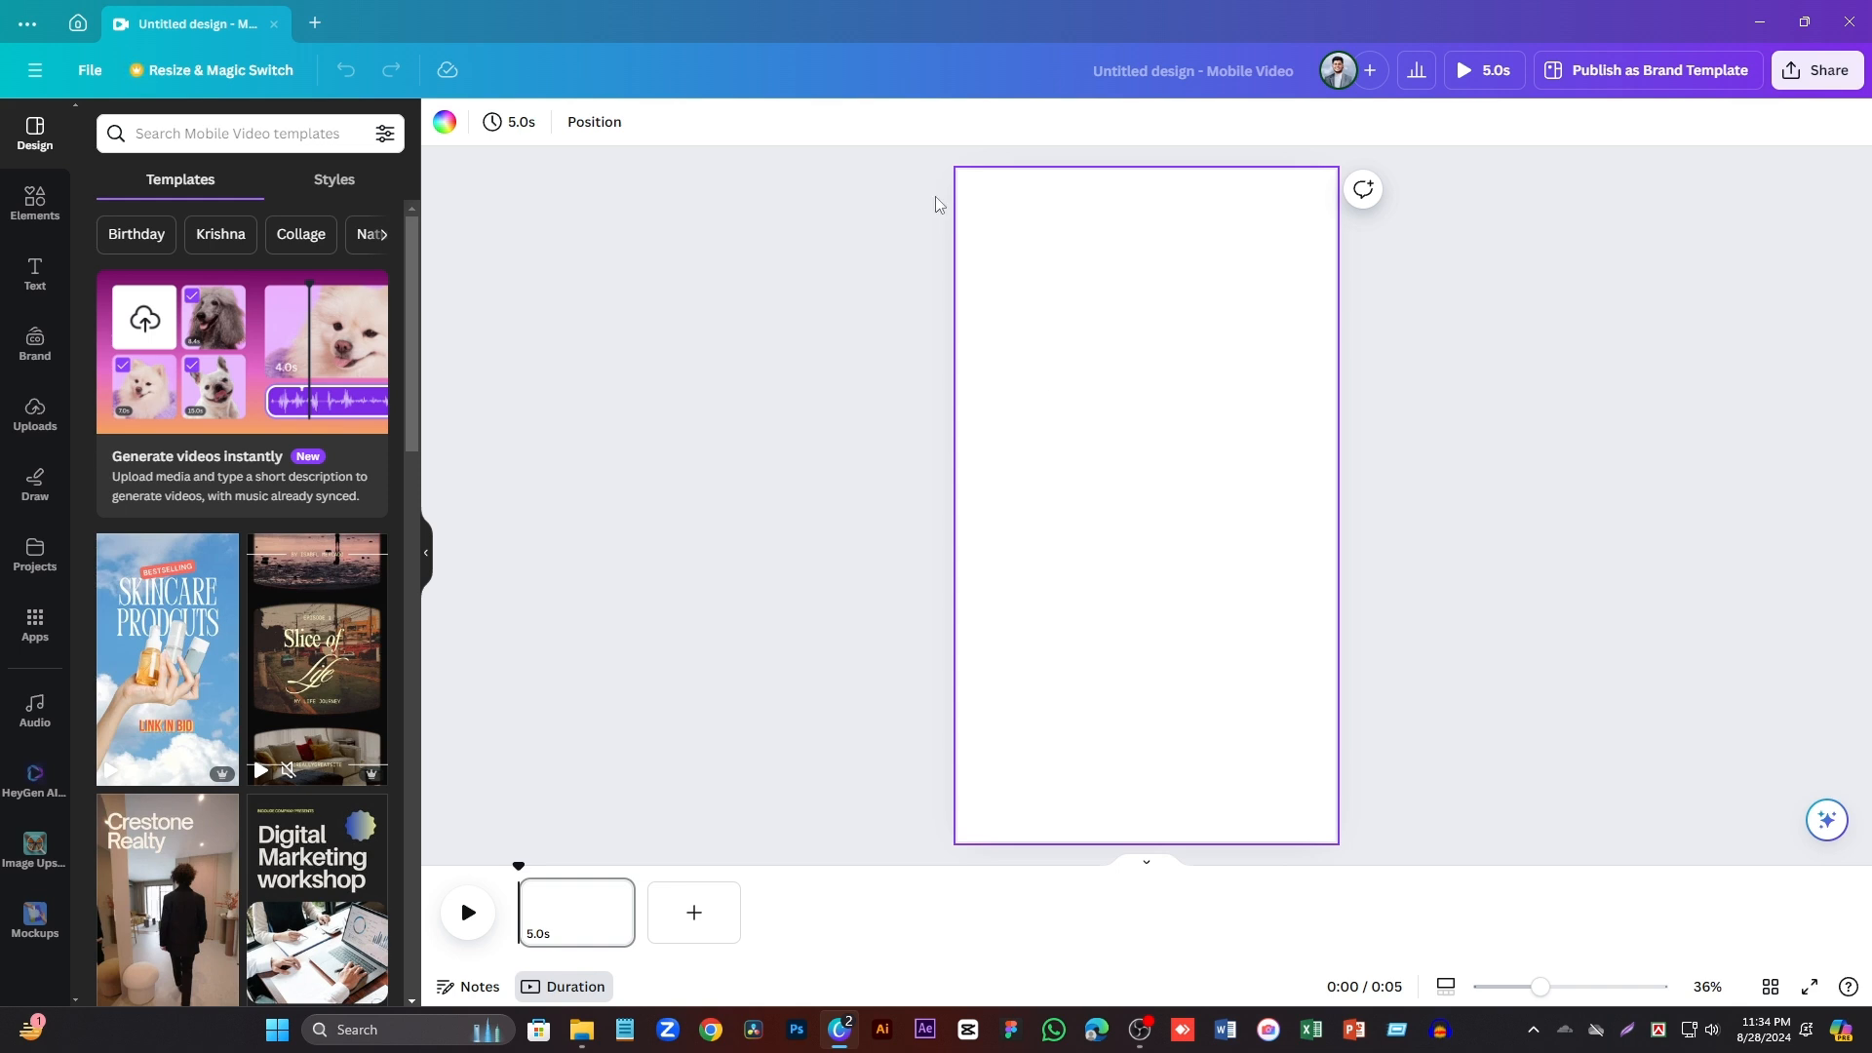
# - Add the recently used 15-second blue floating-particles video to the page and enlarge it to cover the whole canvas
pyautogui.click(33, 203)
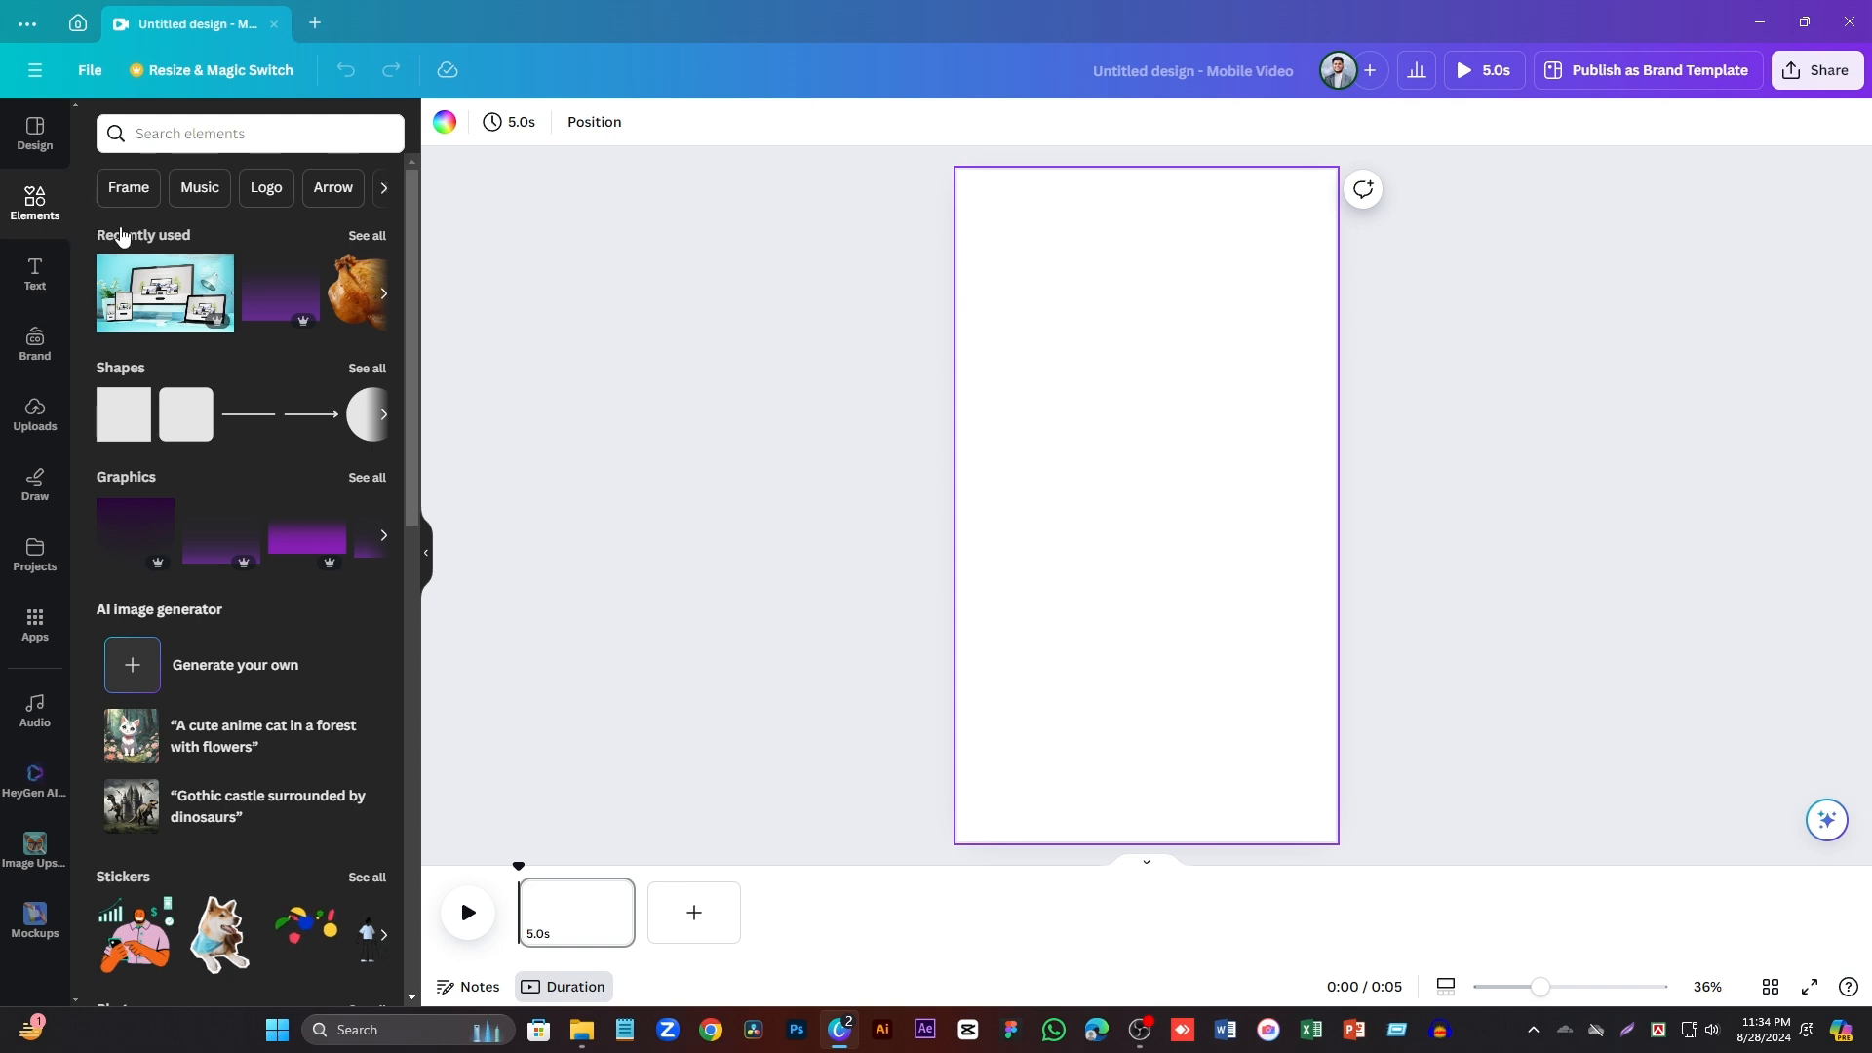
pyautogui.click(379, 240)
pyautogui.scroll(-3, 272, 313)
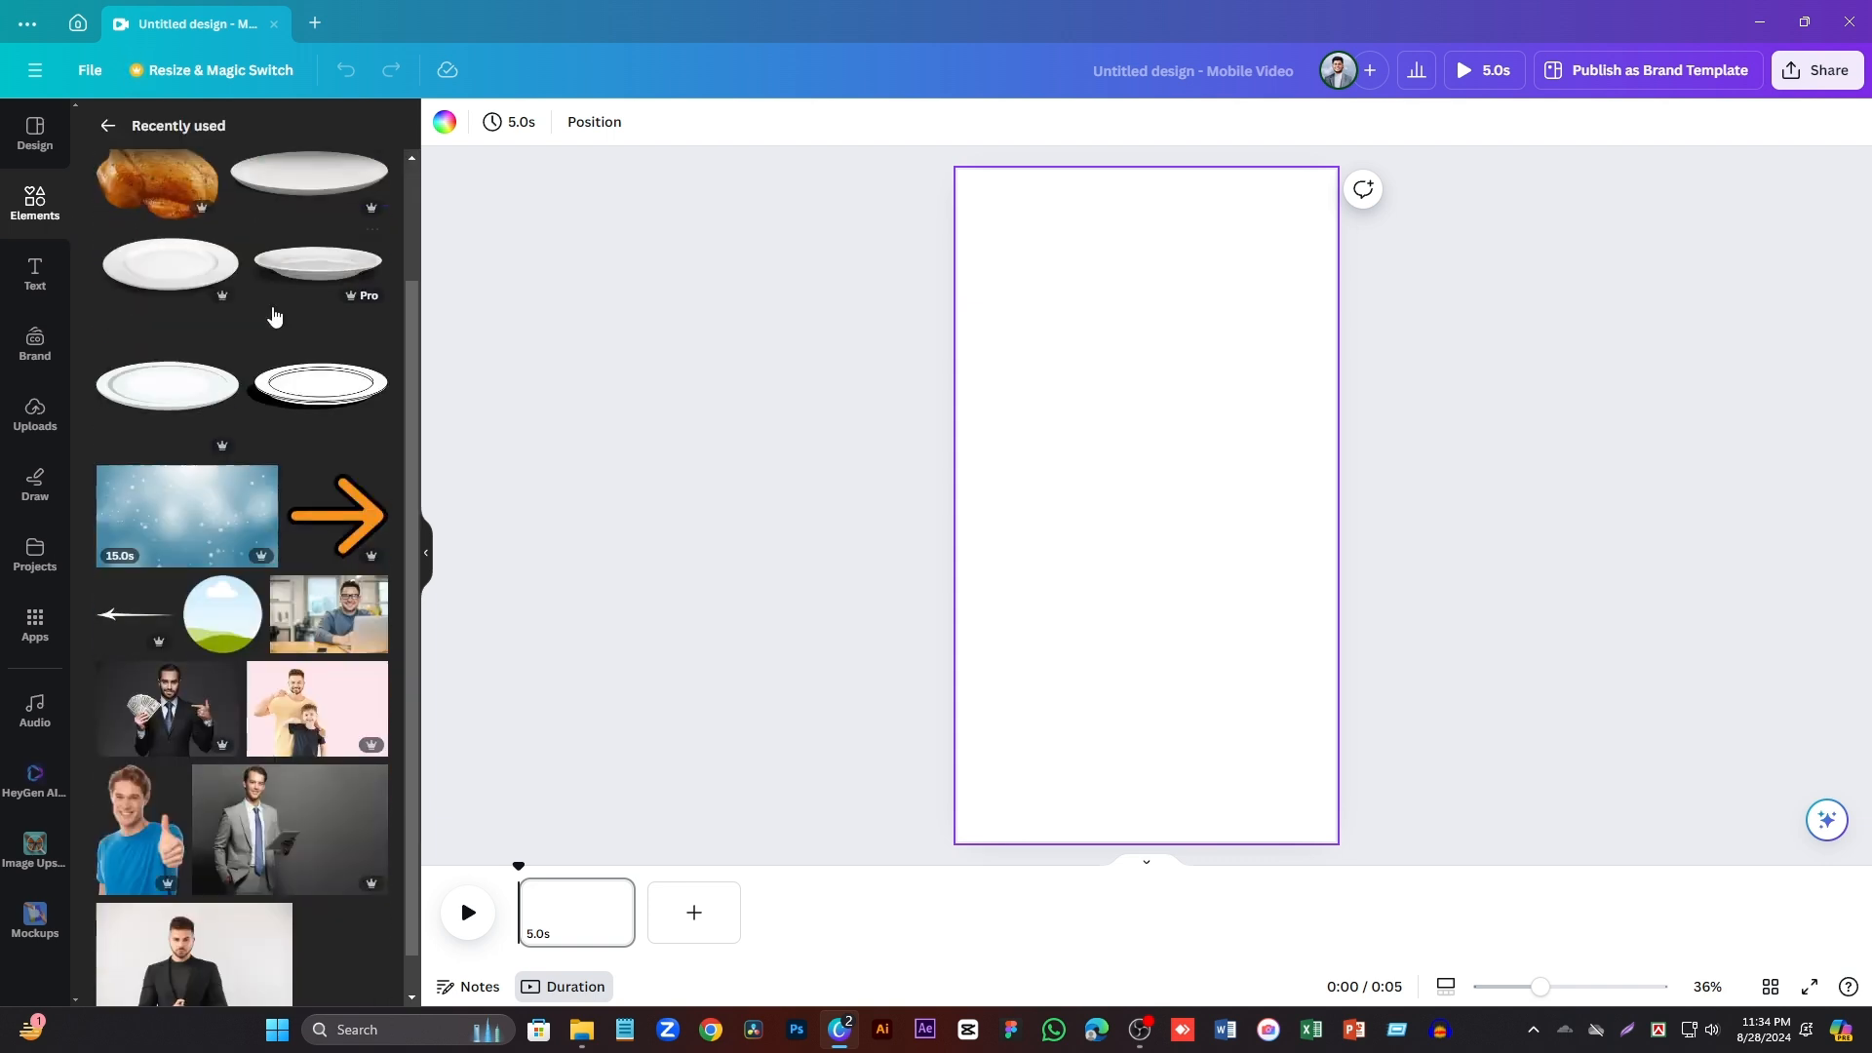
pyautogui.click(227, 502)
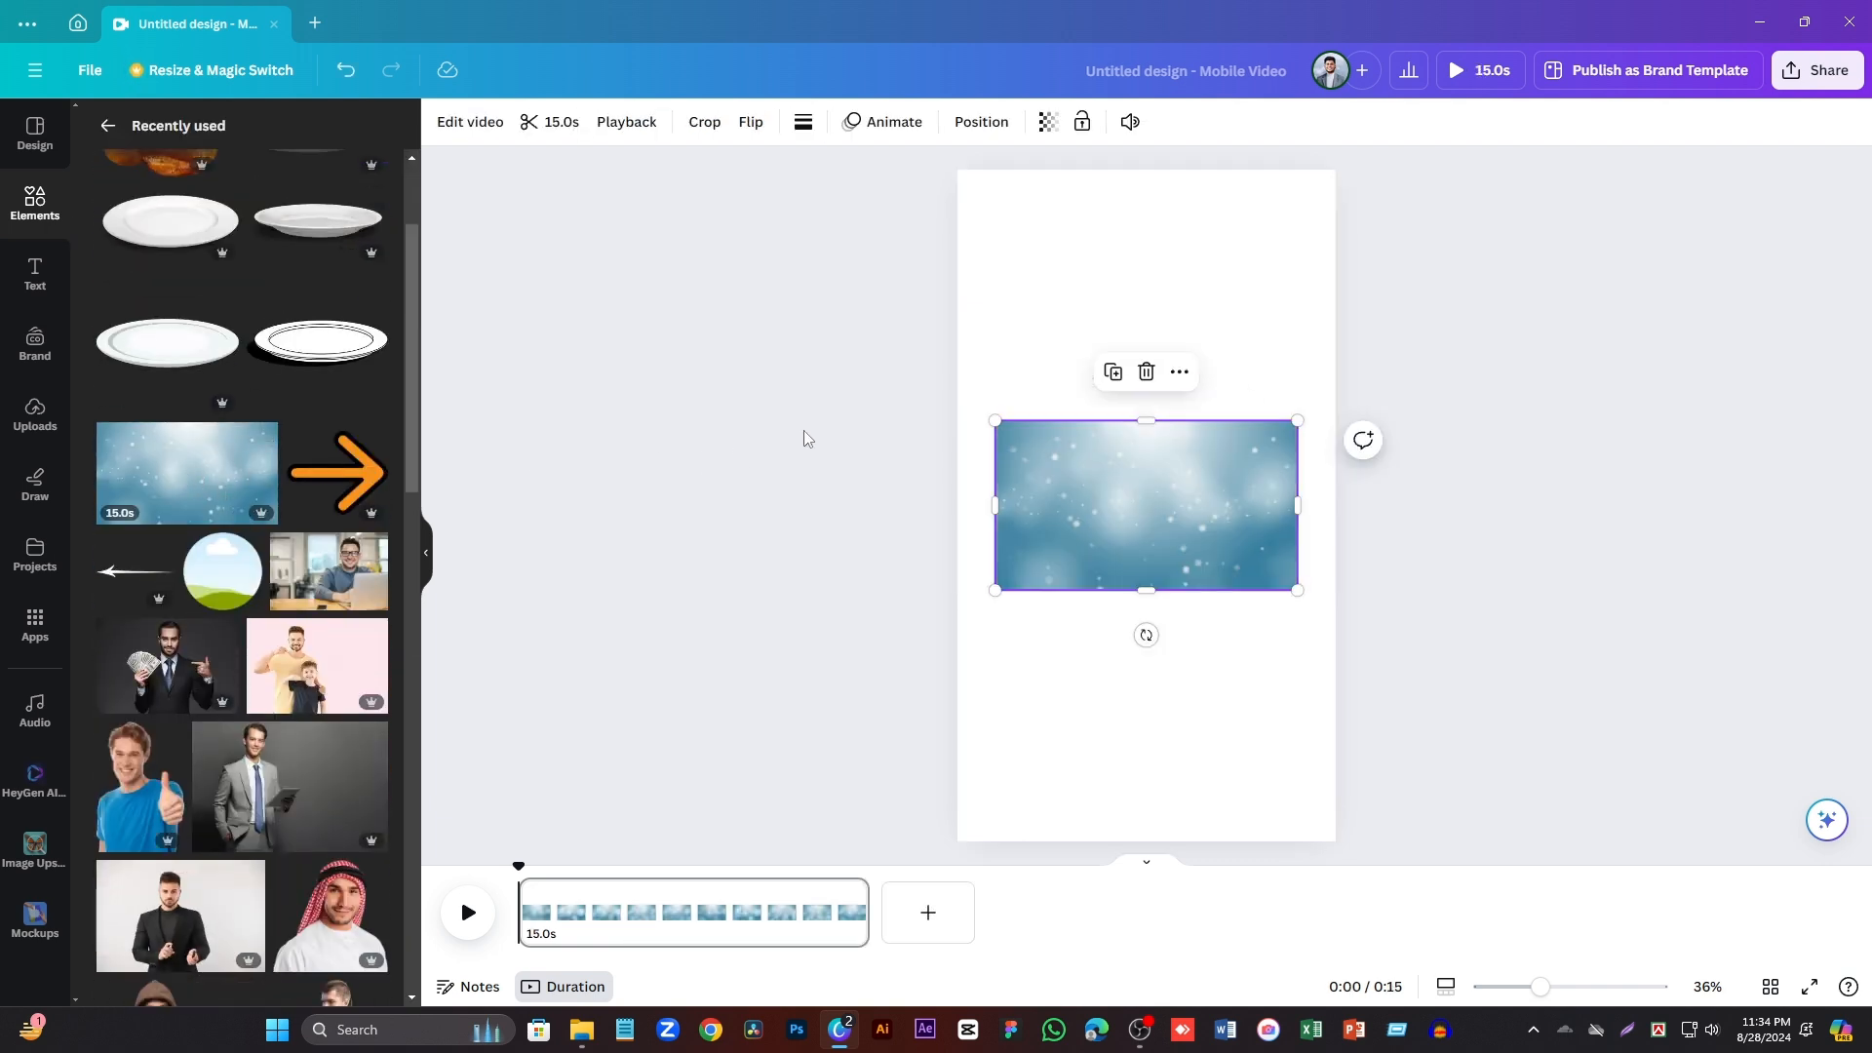
pyautogui.click(757, 394)
pyautogui.click(1192, 479)
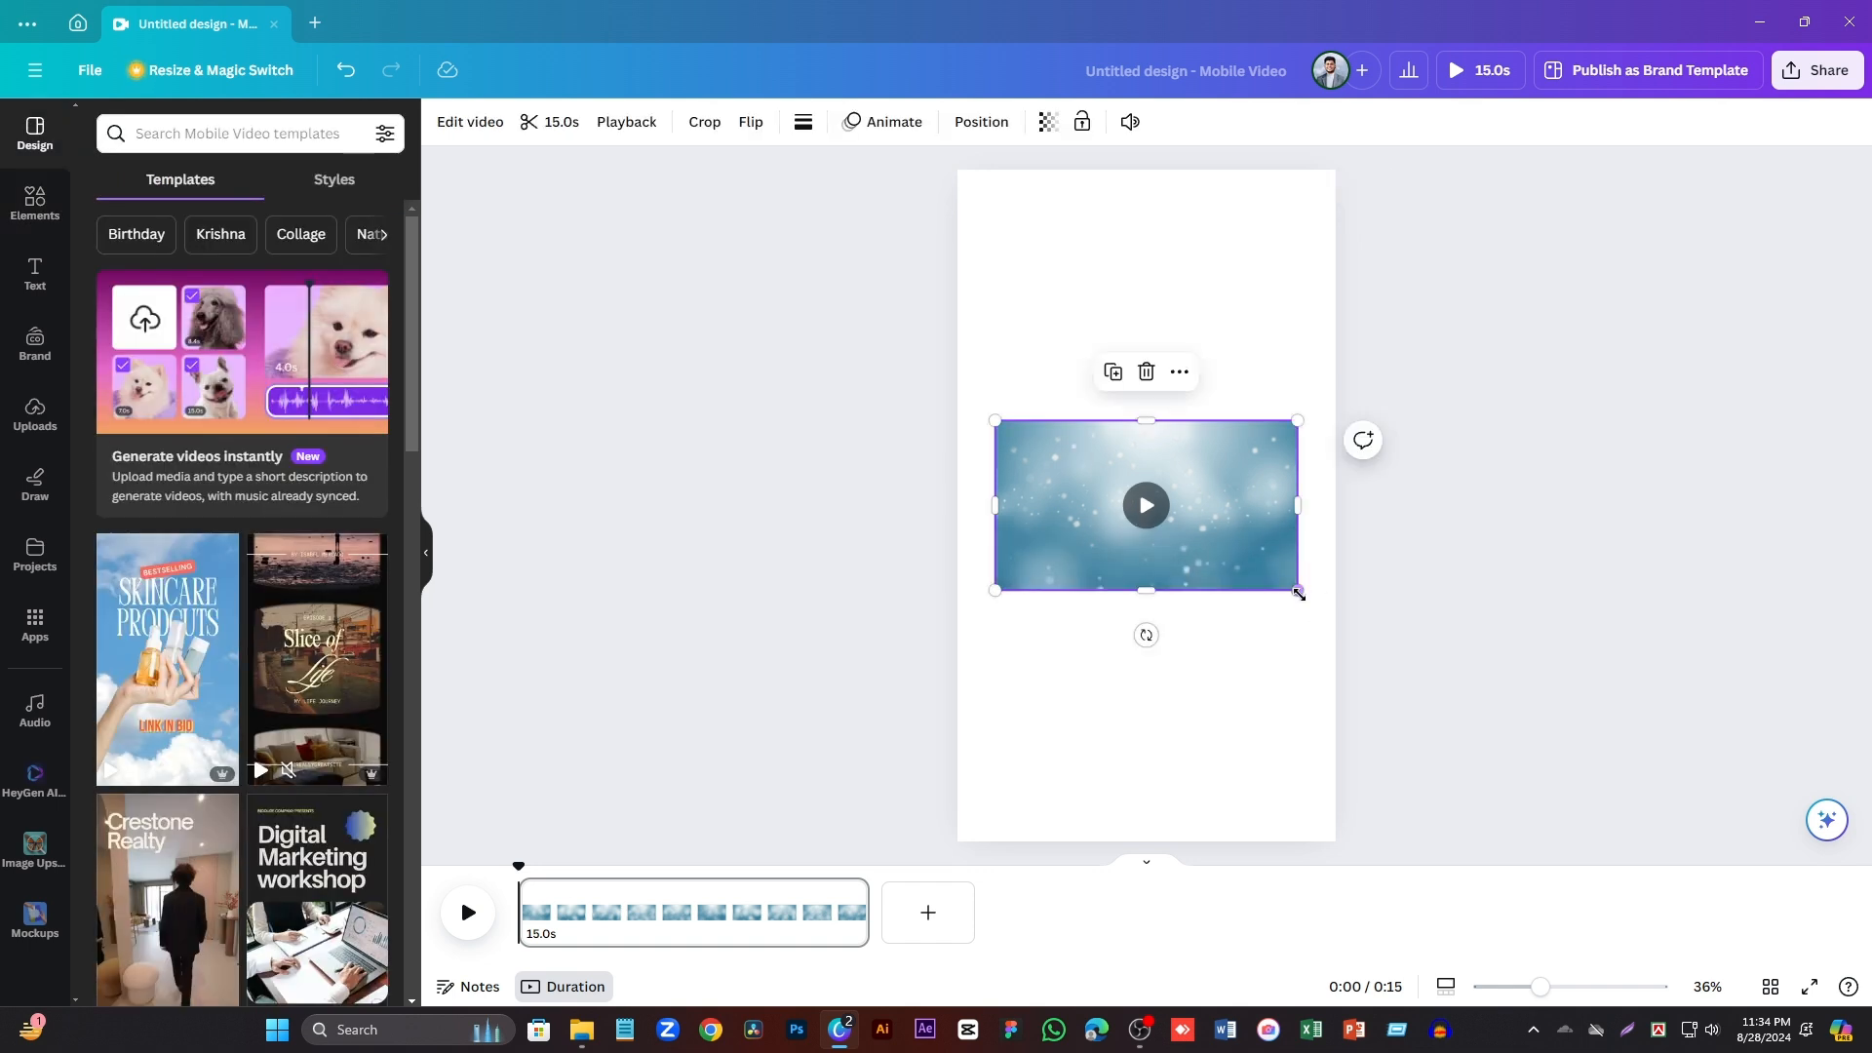
pyautogui.moveTo(1297, 591); pyautogui.dragTo(1845, 836)
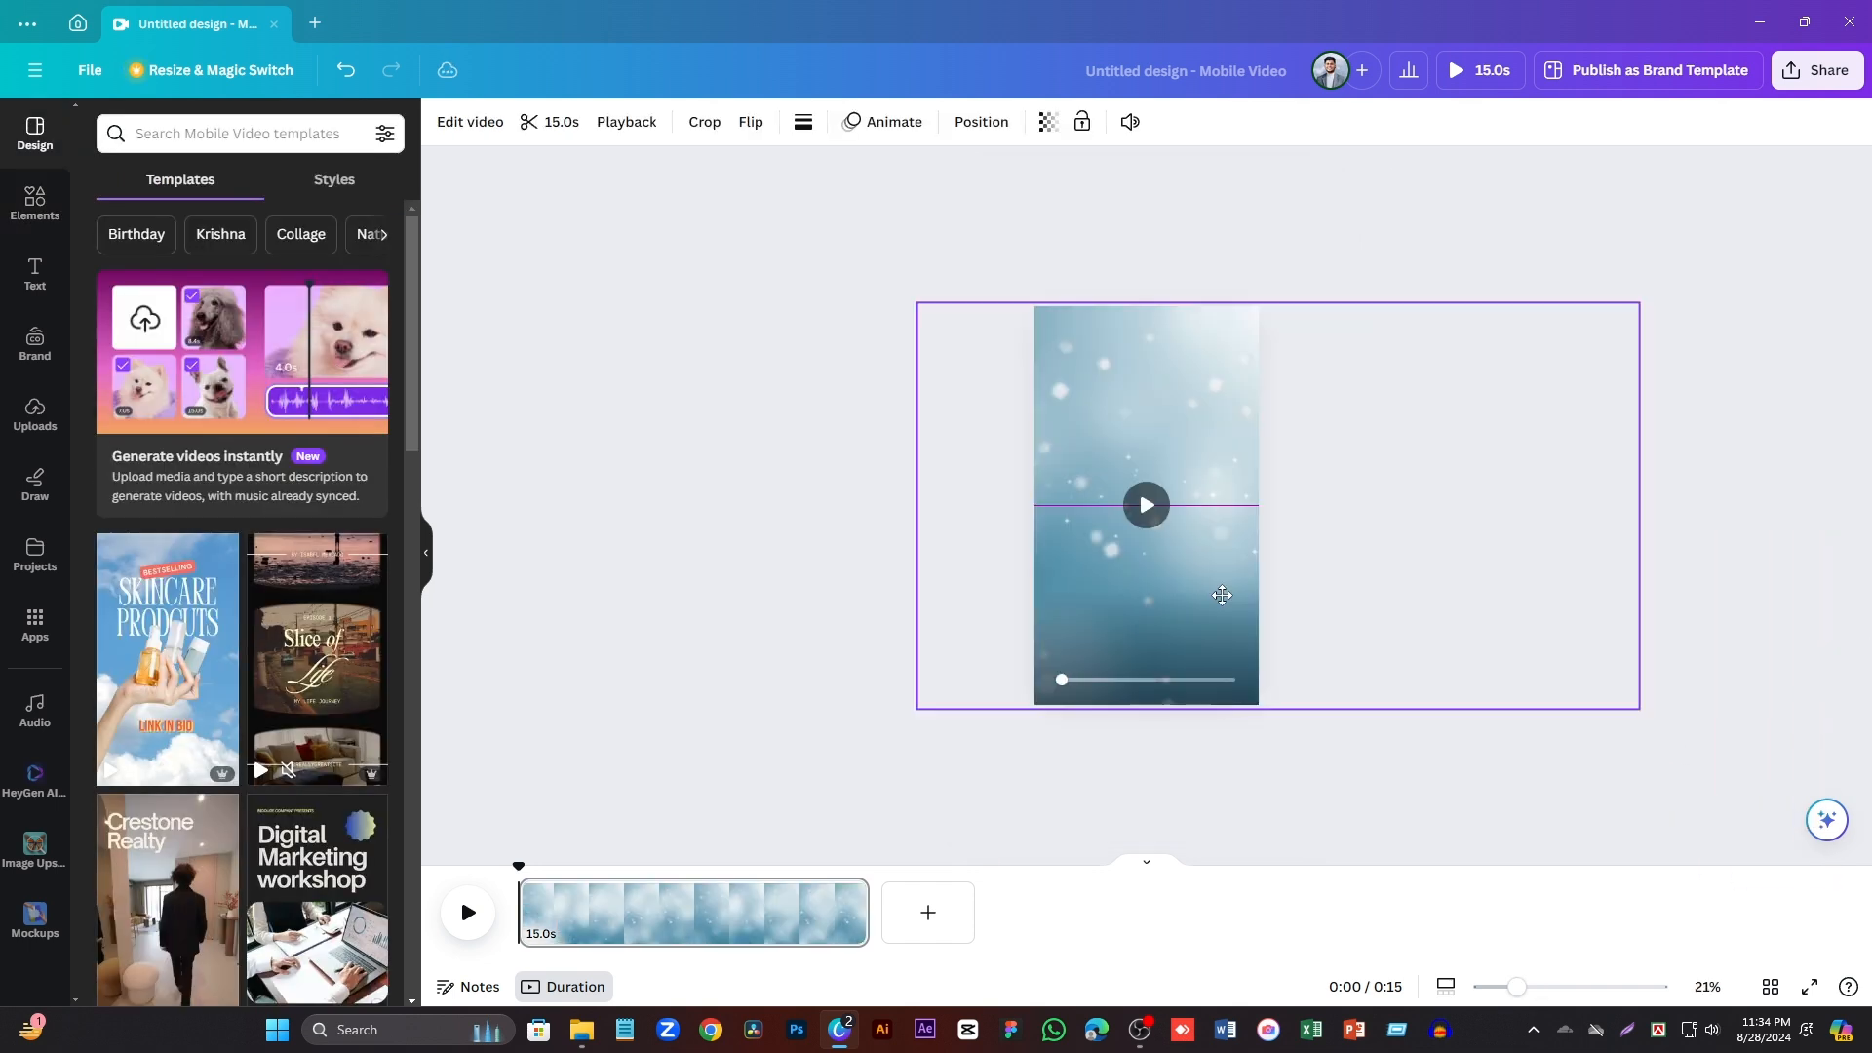
# - Trim the page in the timeline to 2.8 seconds
pyautogui.click(1146, 504)
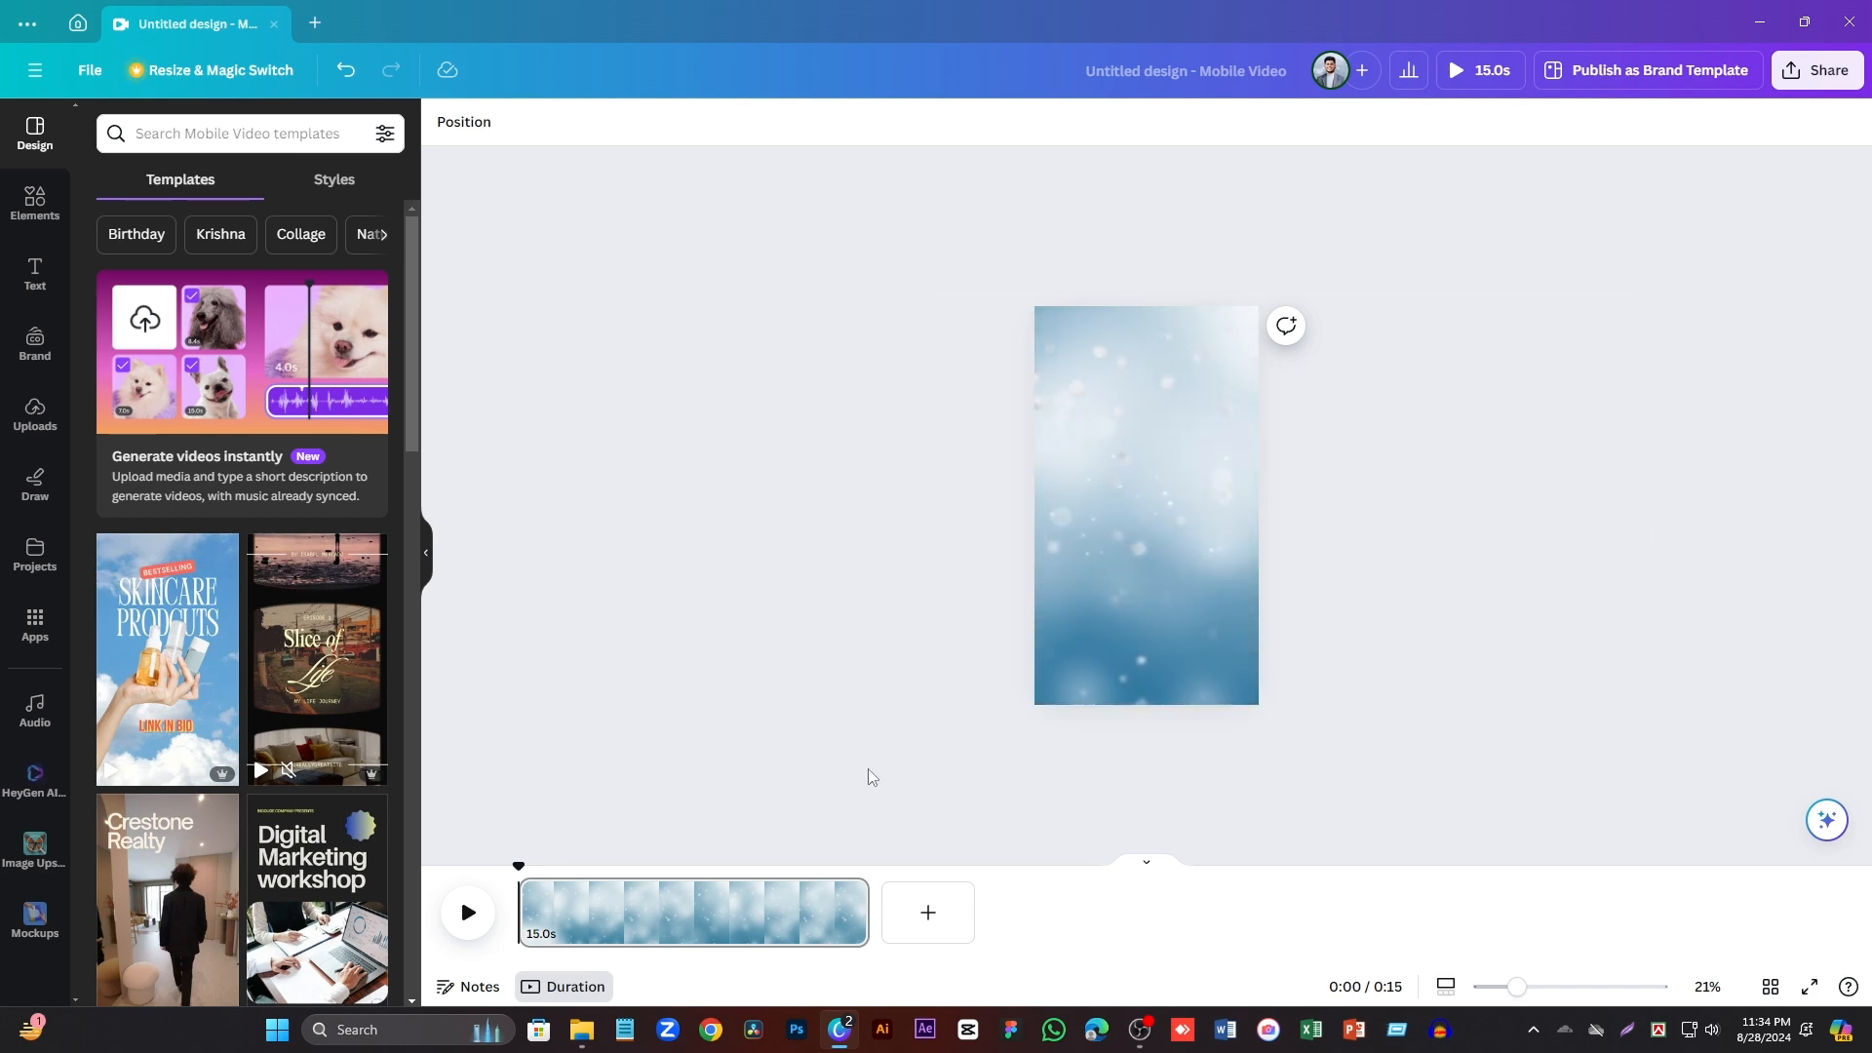
pyautogui.scroll(3, 1109, 514)
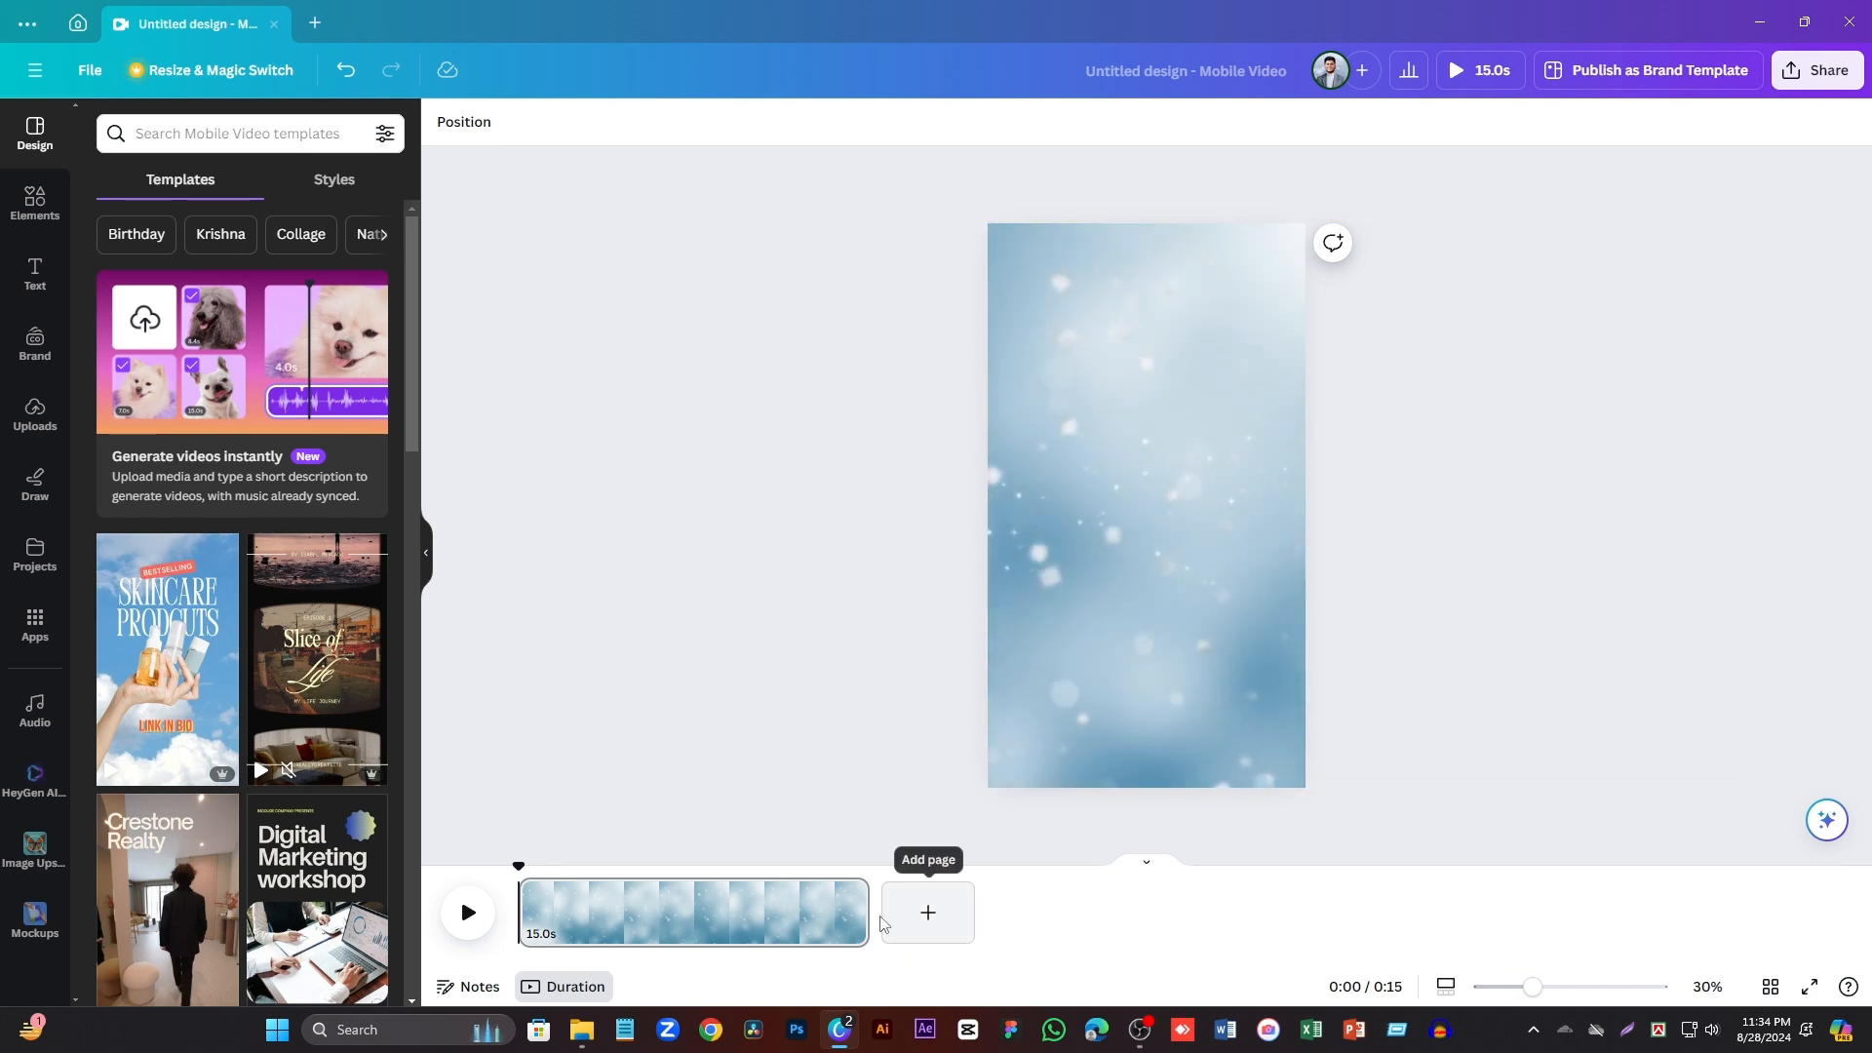
pyautogui.moveTo(867, 913); pyautogui.dragTo(582, 917)
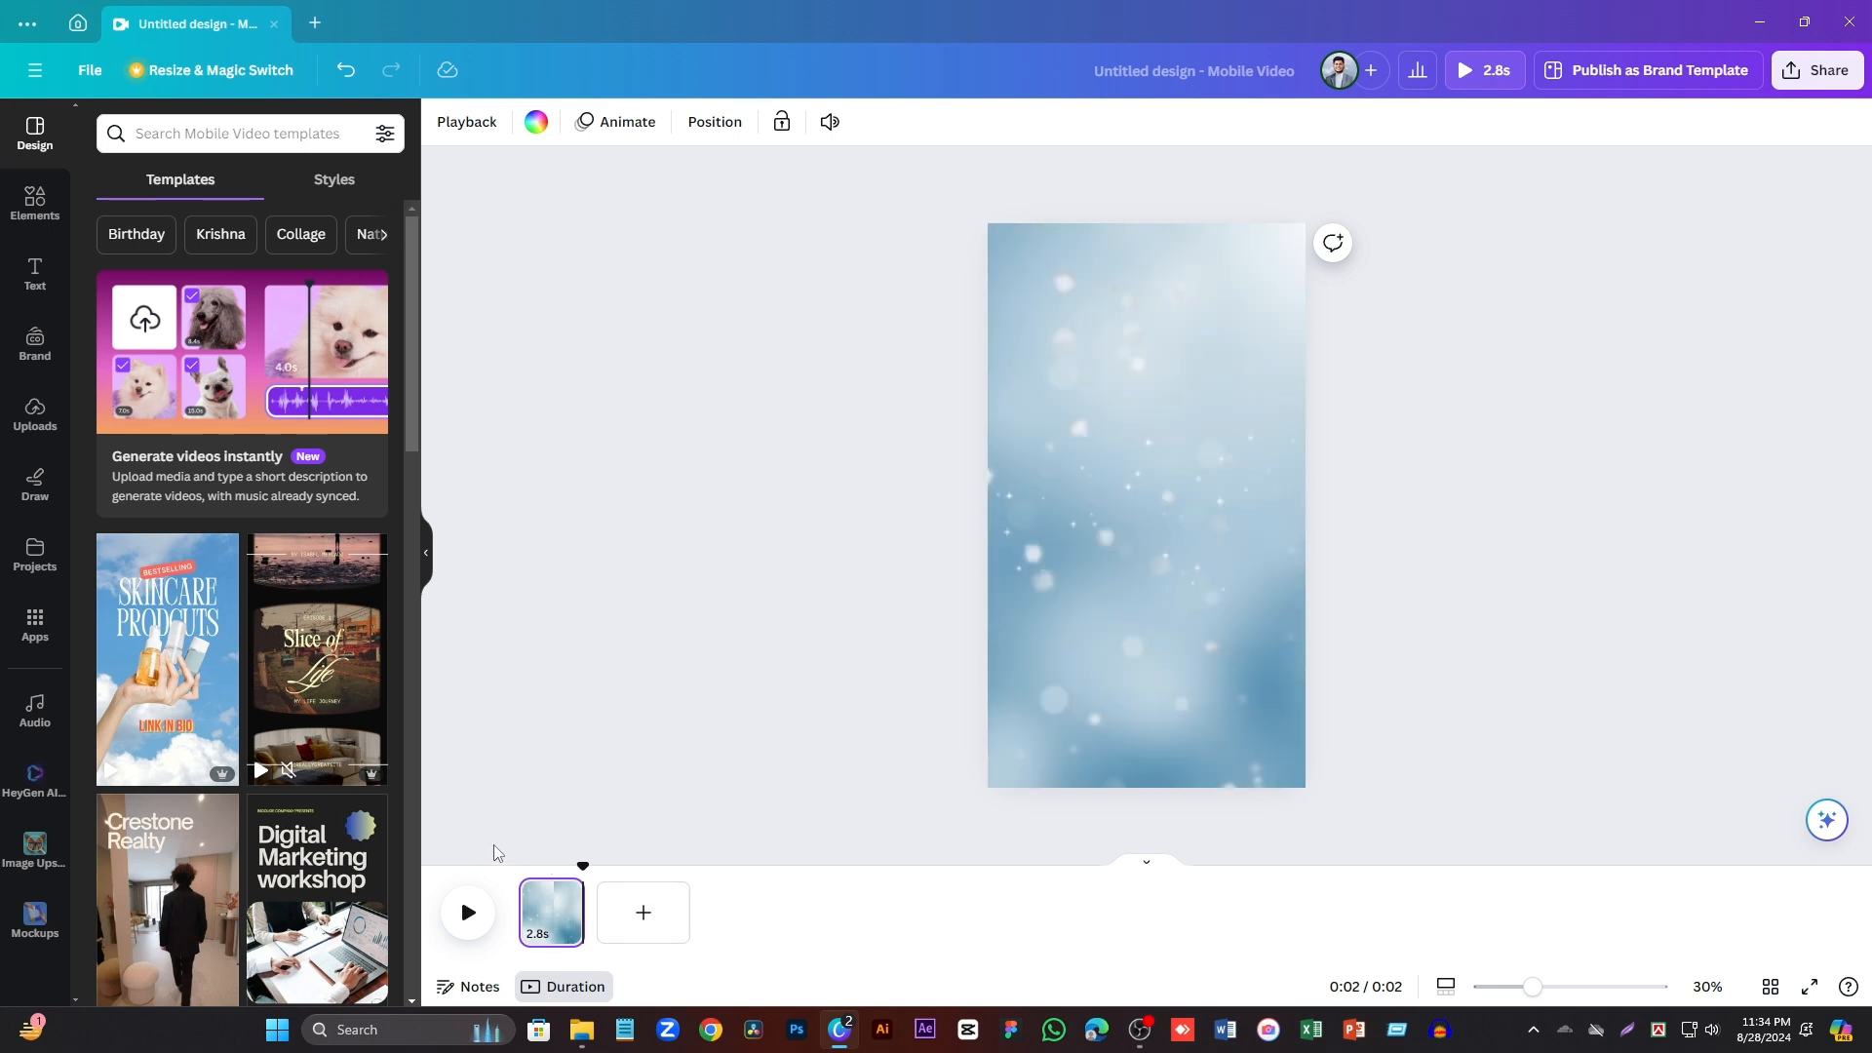
# - Add the uploaded bottle cross image and enlarge it so only the black CEO bottle shows, centered in the page's lower part
pyautogui.click(35, 414)
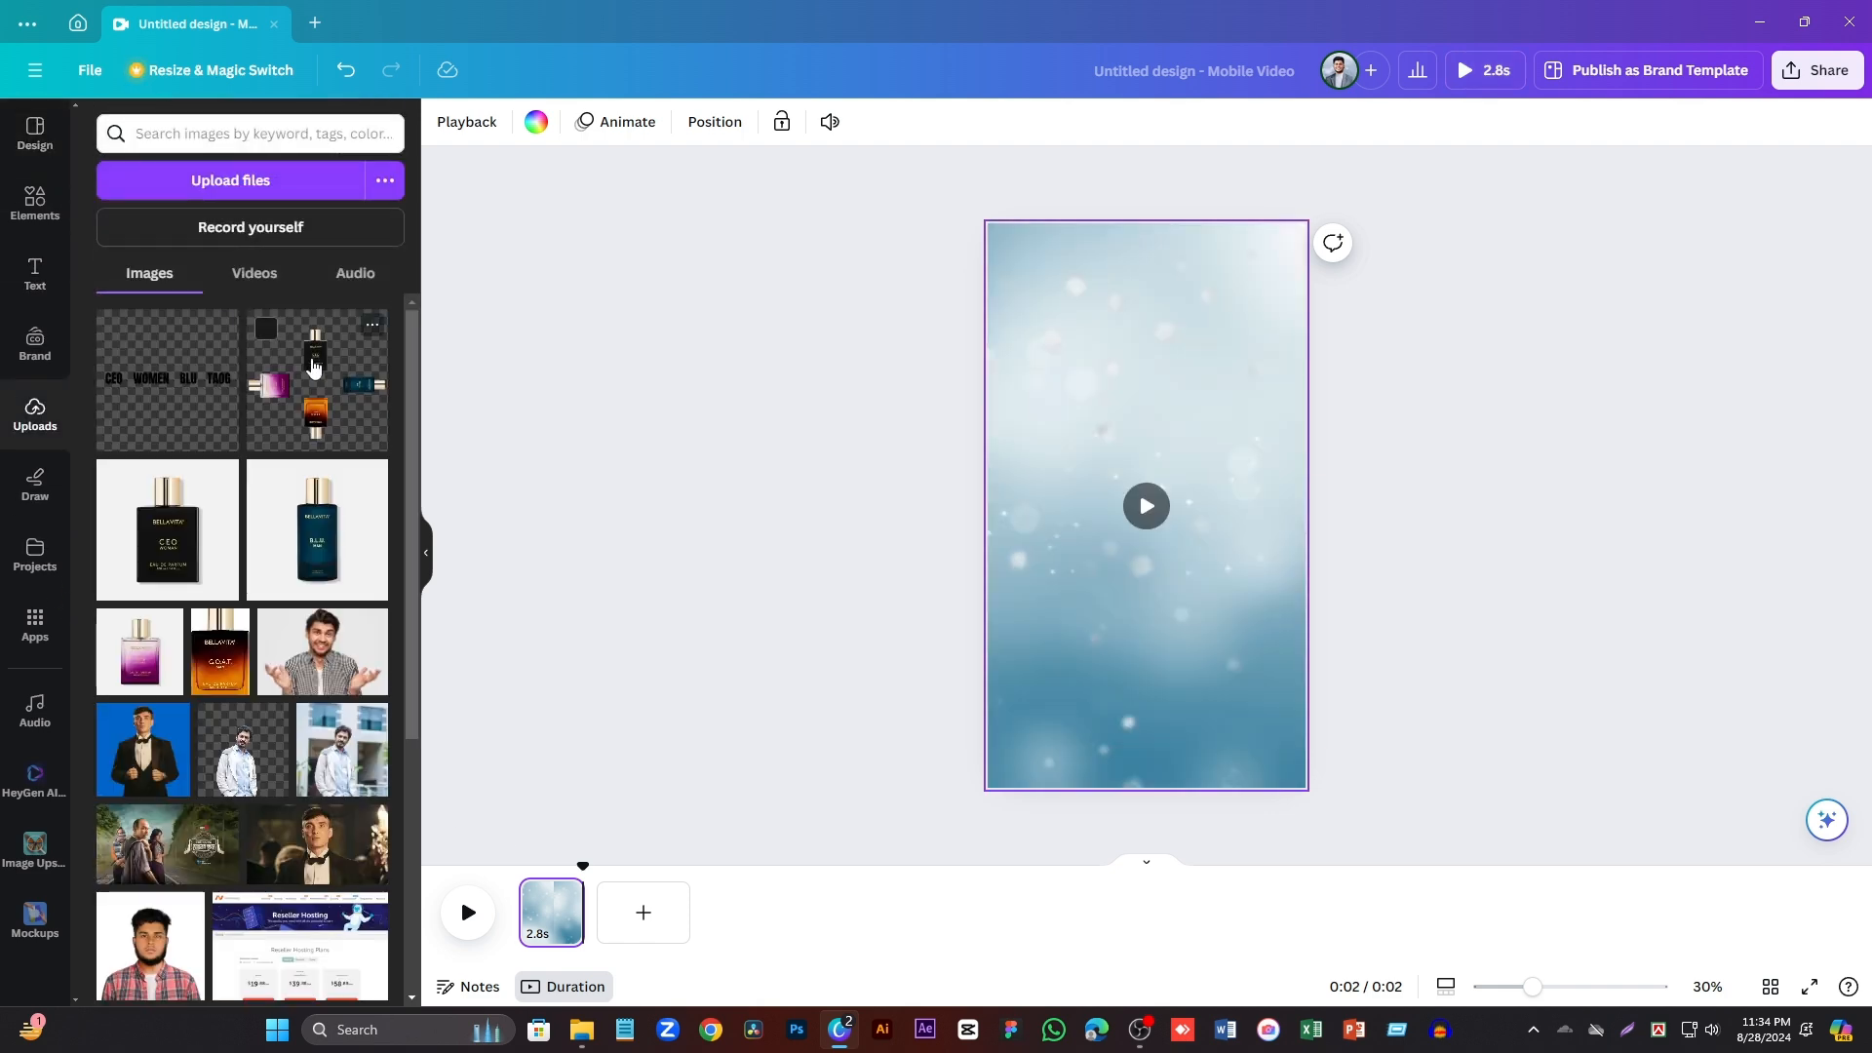
pyautogui.click(313, 367)
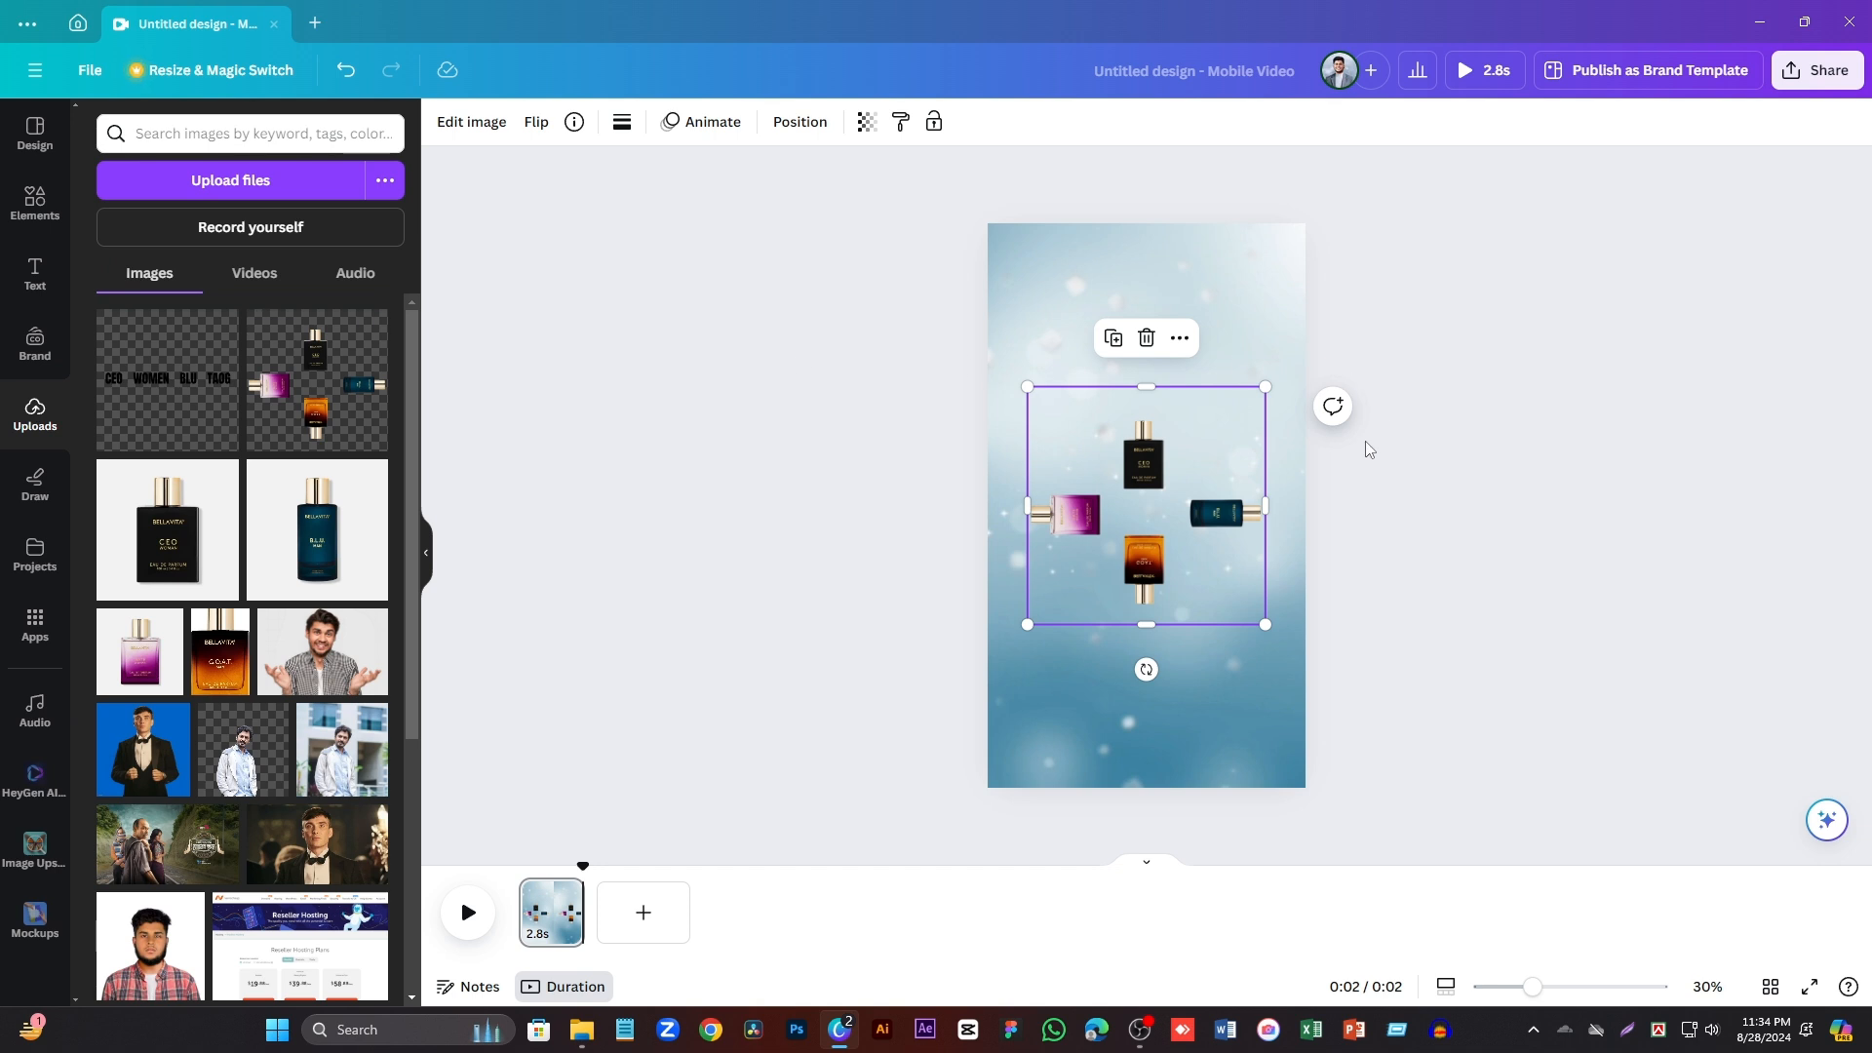
pyautogui.moveTo(1265, 624); pyautogui.dragTo(1752, 852)
pyautogui.scroll(-5, 1423, 748)
pyautogui.moveTo(1297, 634); pyautogui.dragTo(1157, 617)
pyautogui.moveTo(1237, 720); pyautogui.dragTo(1452, 884)
pyautogui.moveTo(1174, 575); pyautogui.dragTo(1142, 566)
pyautogui.moveTo(1402, 422); pyautogui.dragTo(1518, 306)
pyautogui.moveTo(1198, 503); pyautogui.dragTo(1134, 558)
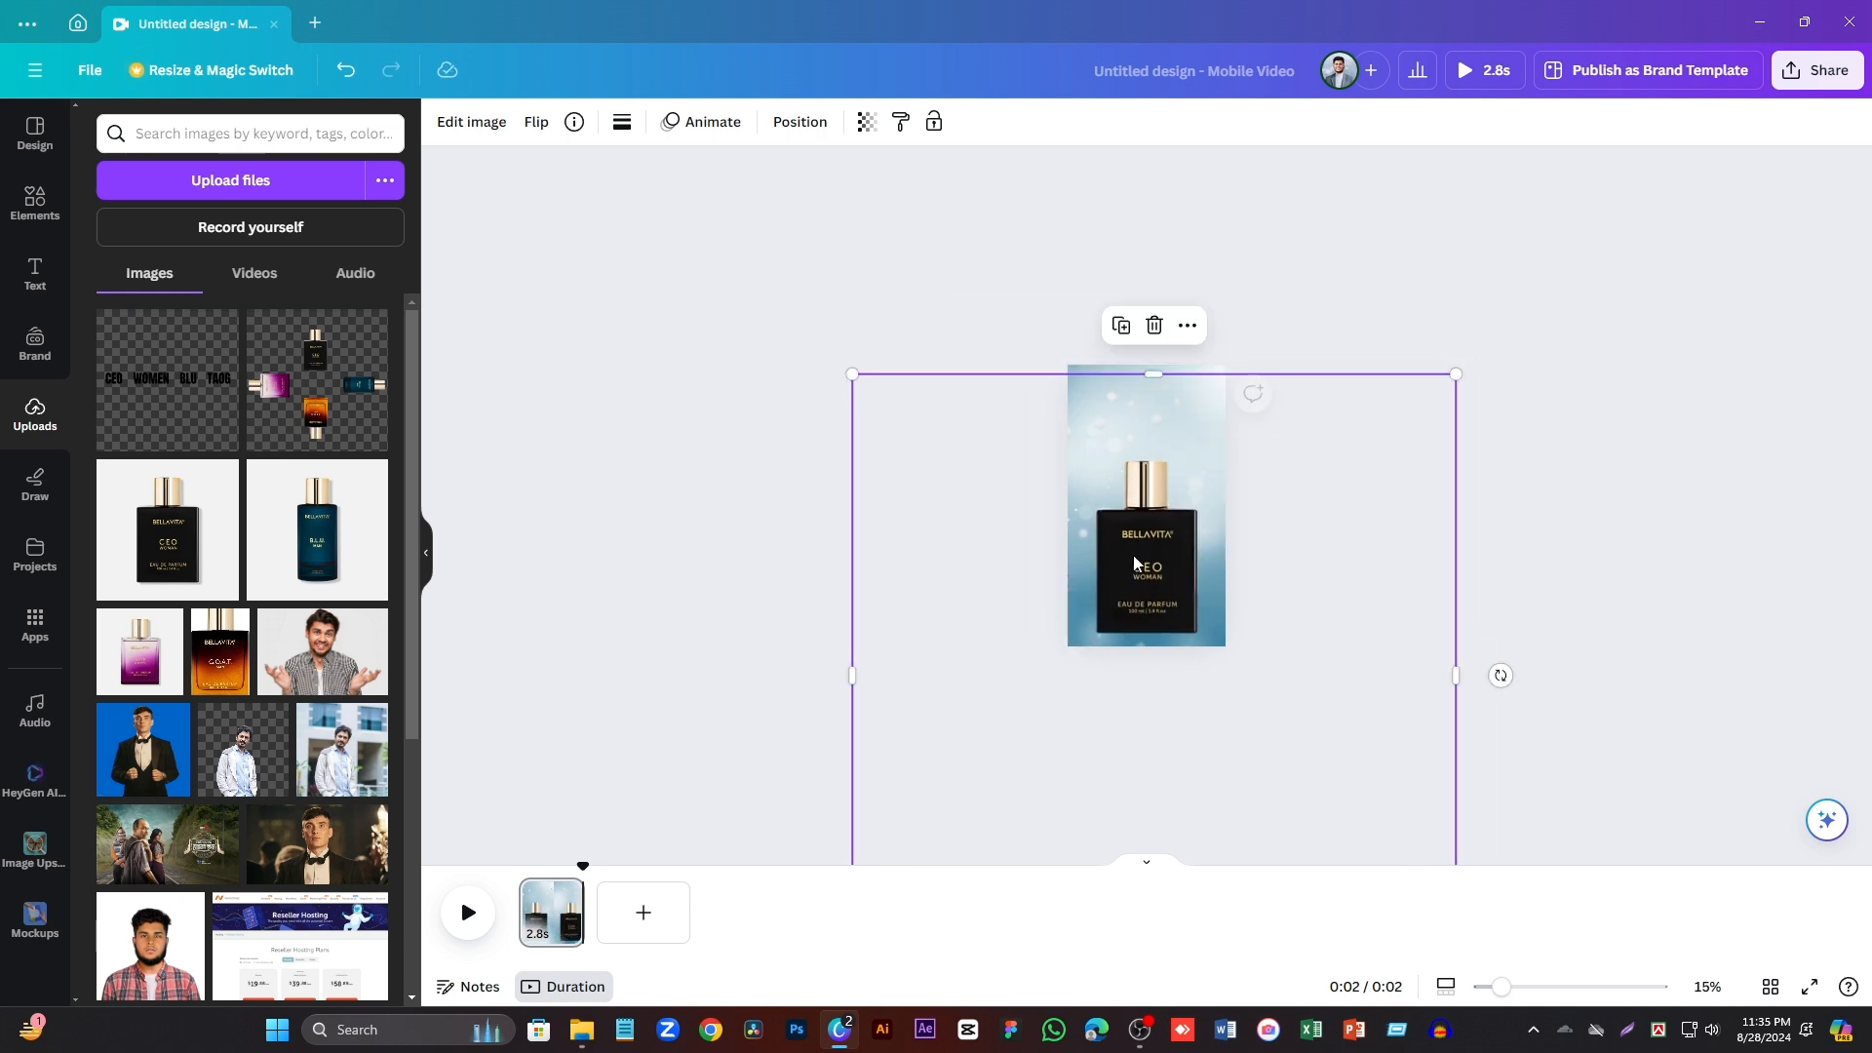
pyautogui.click(1236, 292)
pyautogui.scroll(3, 499, 502)
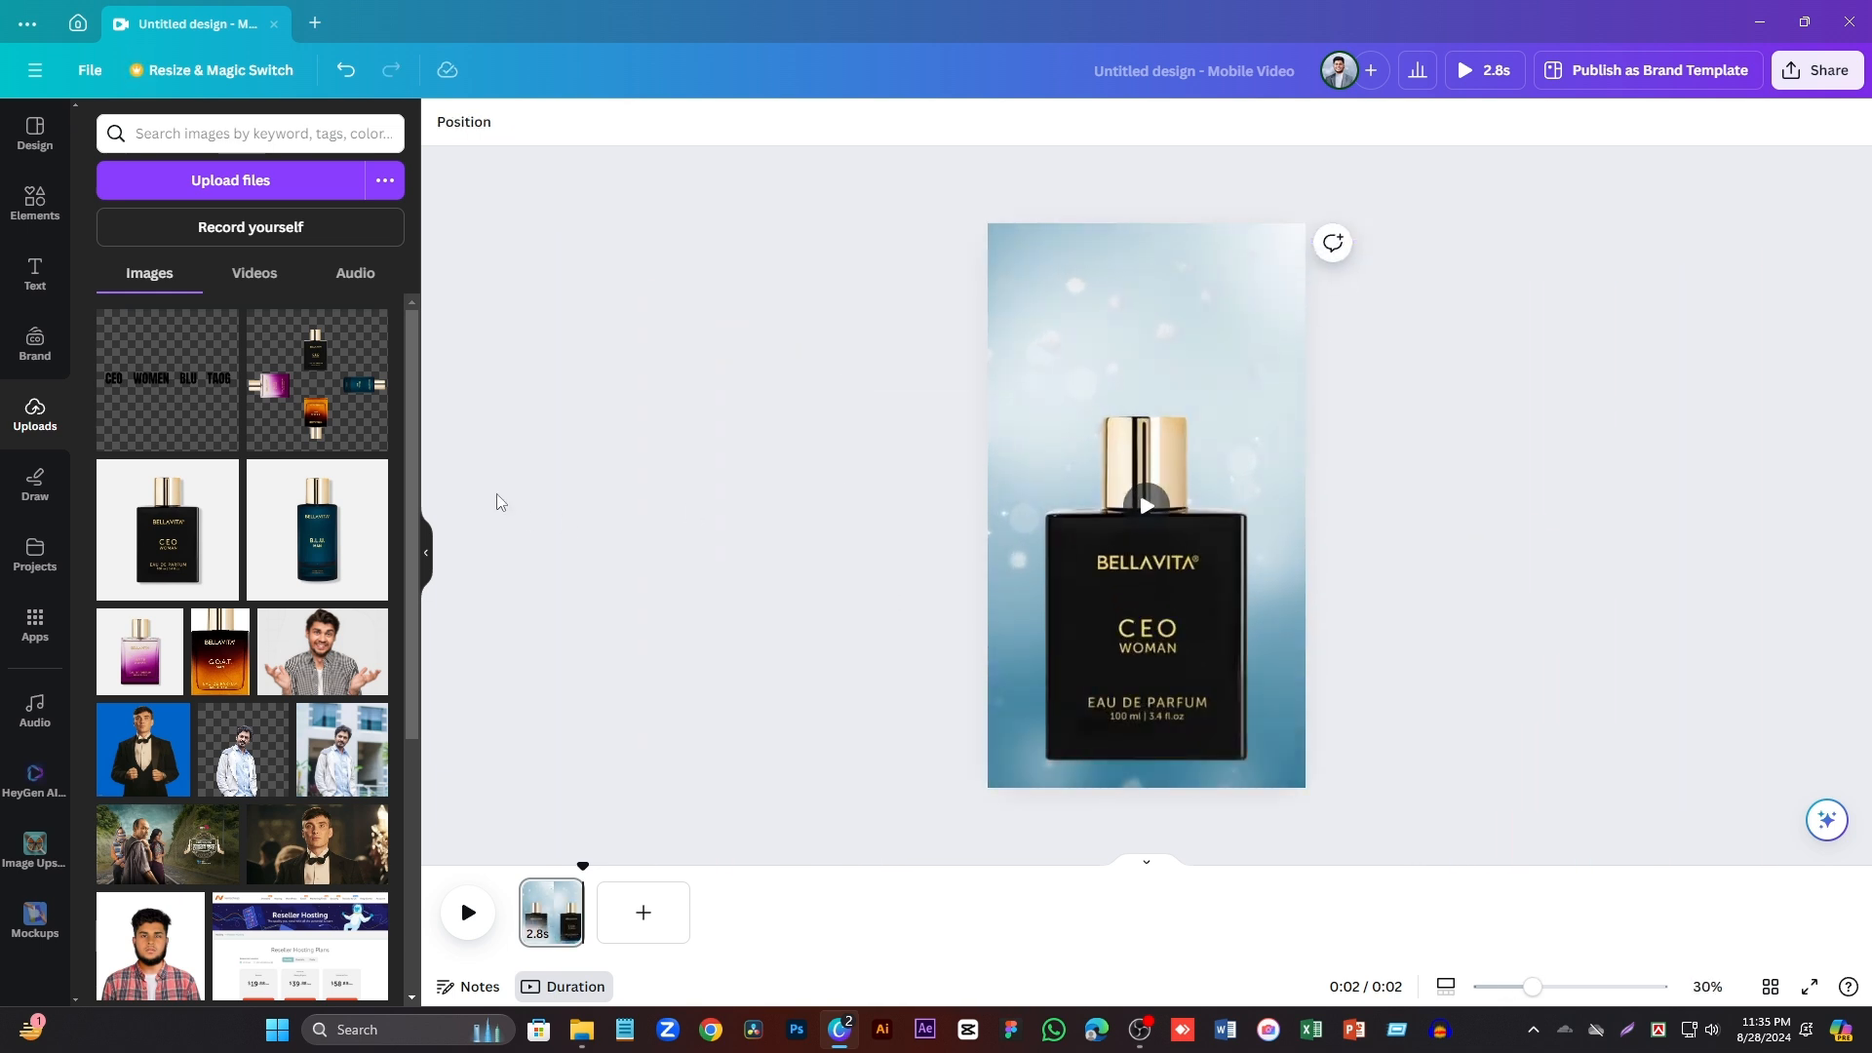
# - Add the uploaded CEO WOMEN BLU TAOG text image and layer it behind the perfume bottle
pyautogui.click(177, 392)
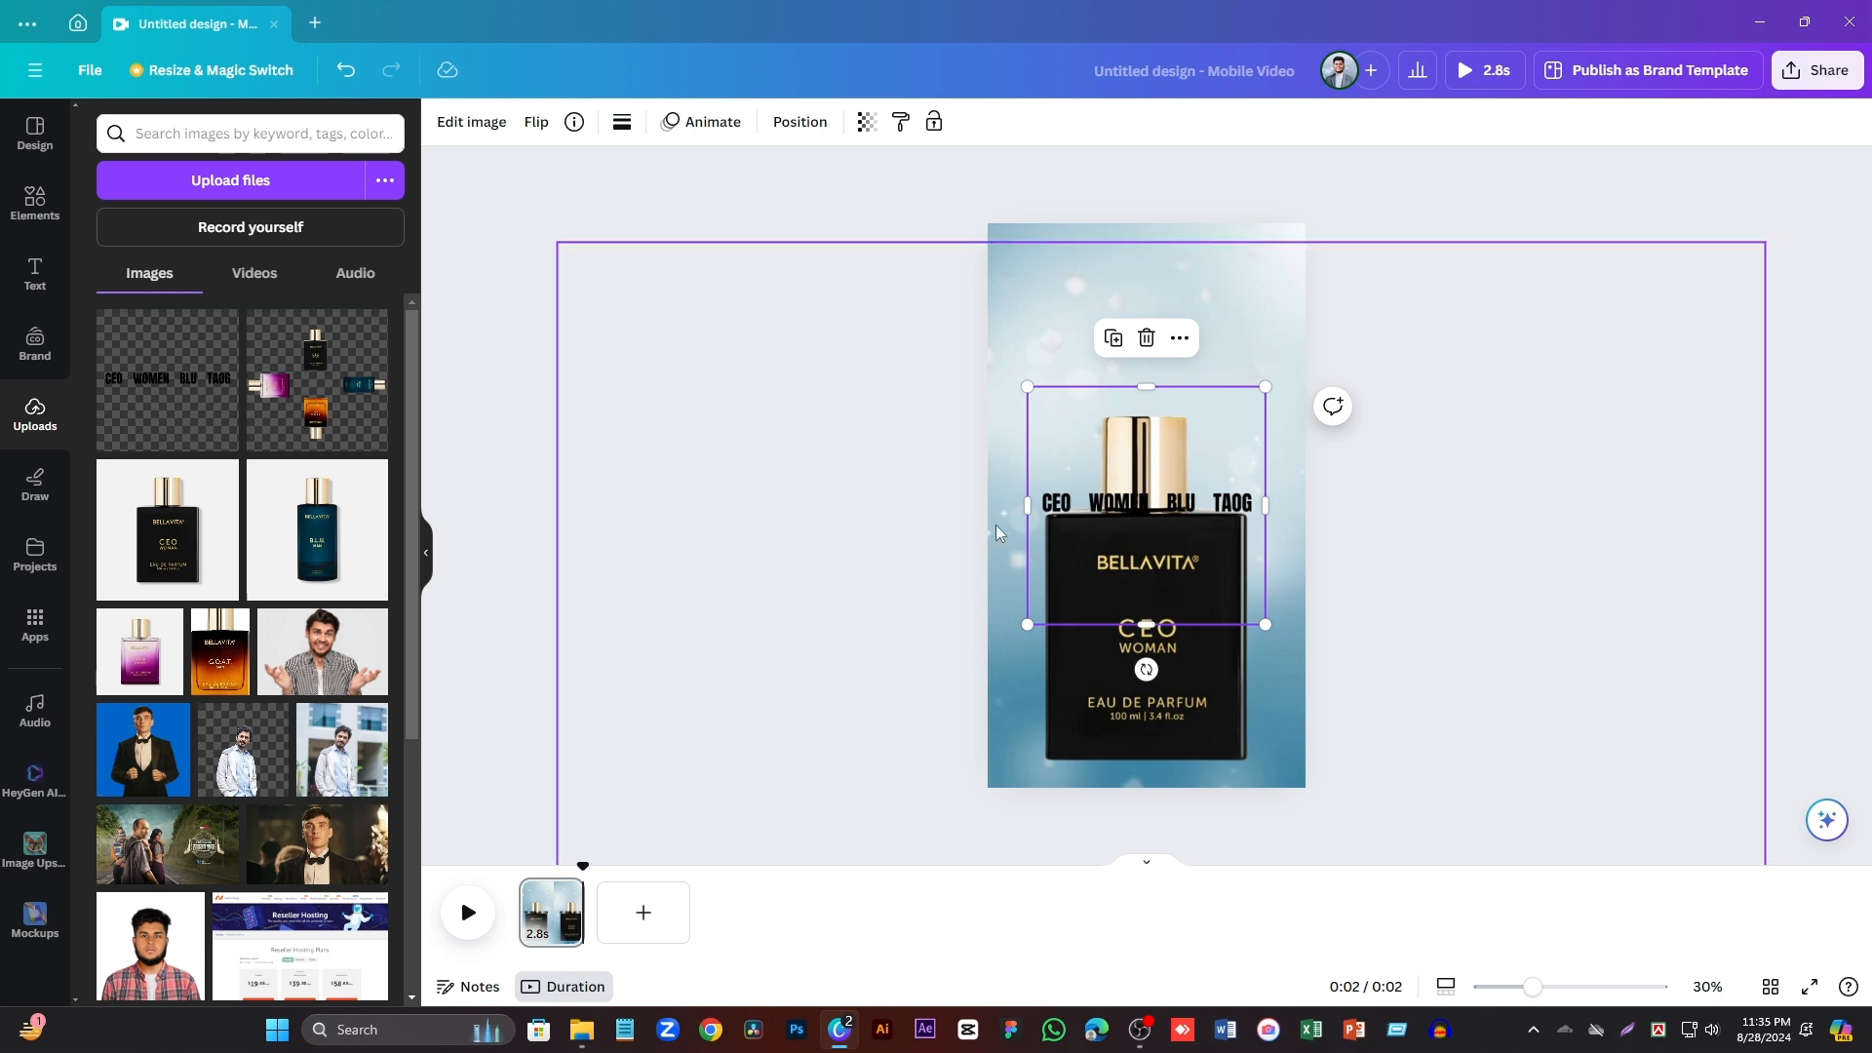
pyautogui.rightClick(1232, 509)
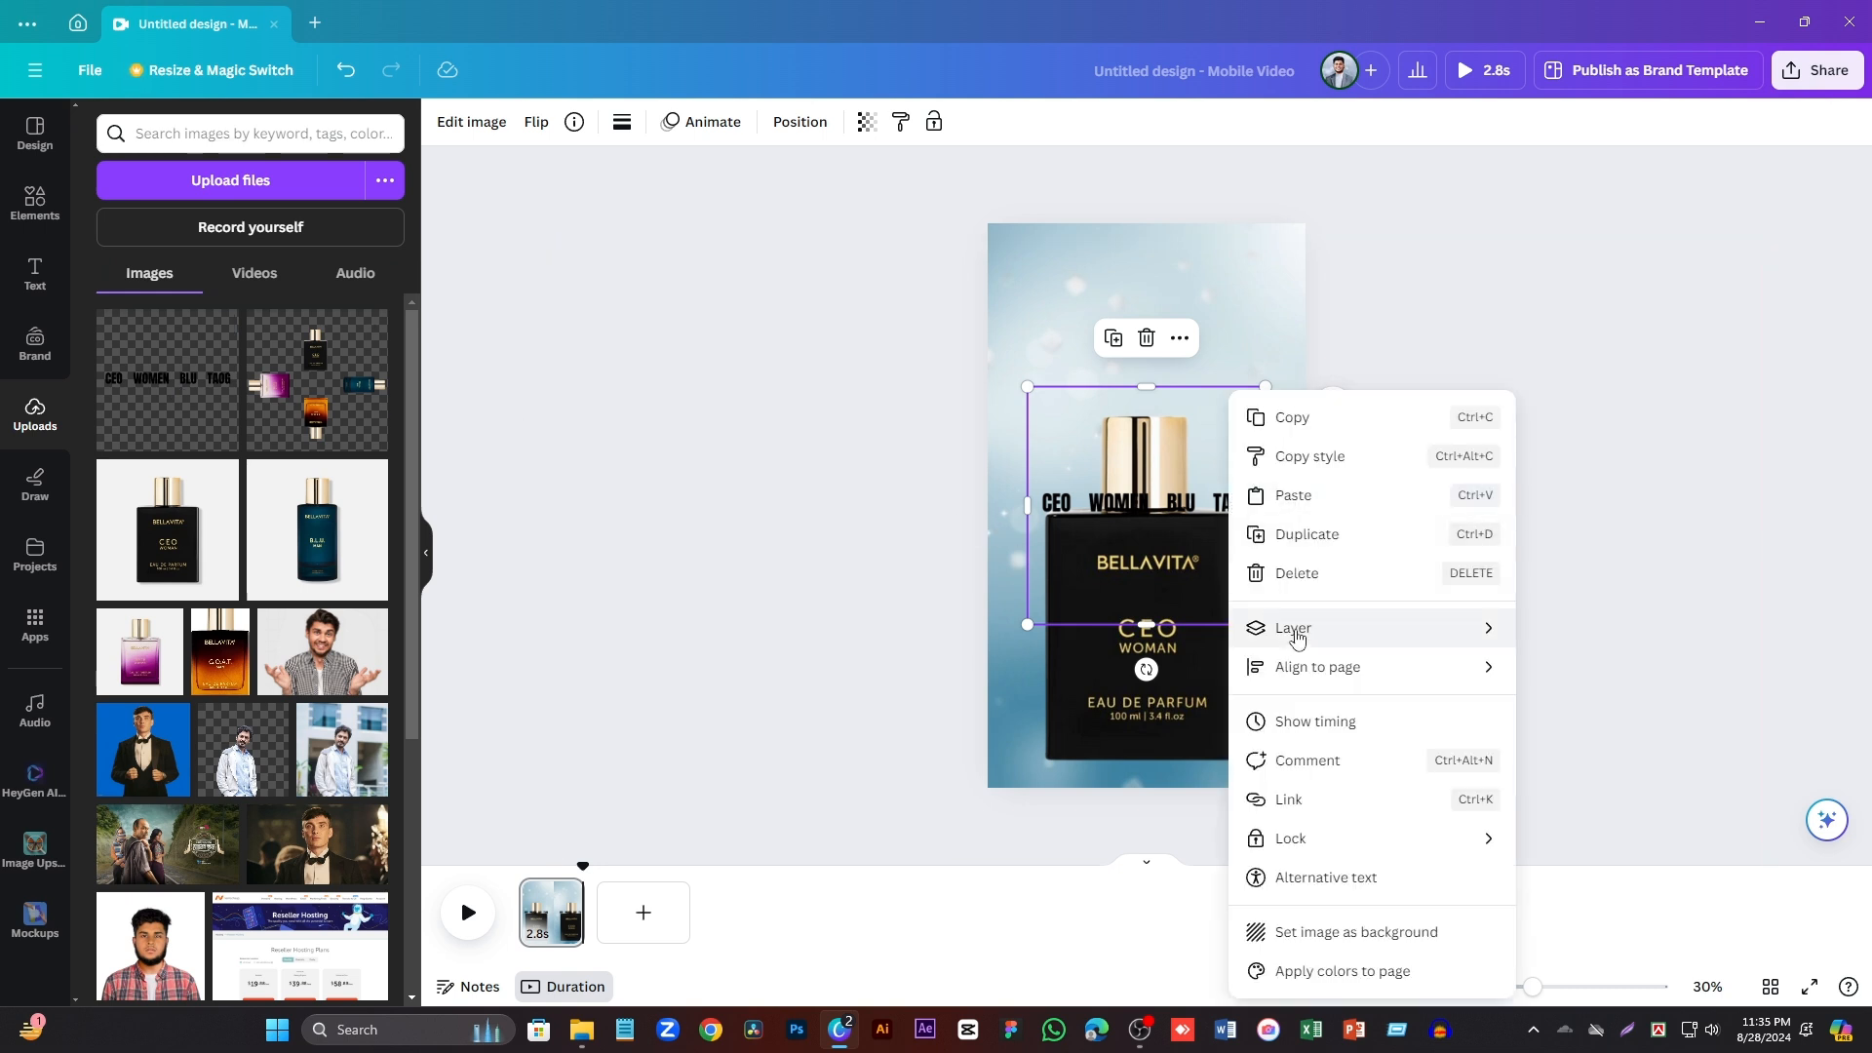
pyautogui.moveTo(1294, 635)
pyautogui.click(1613, 720)
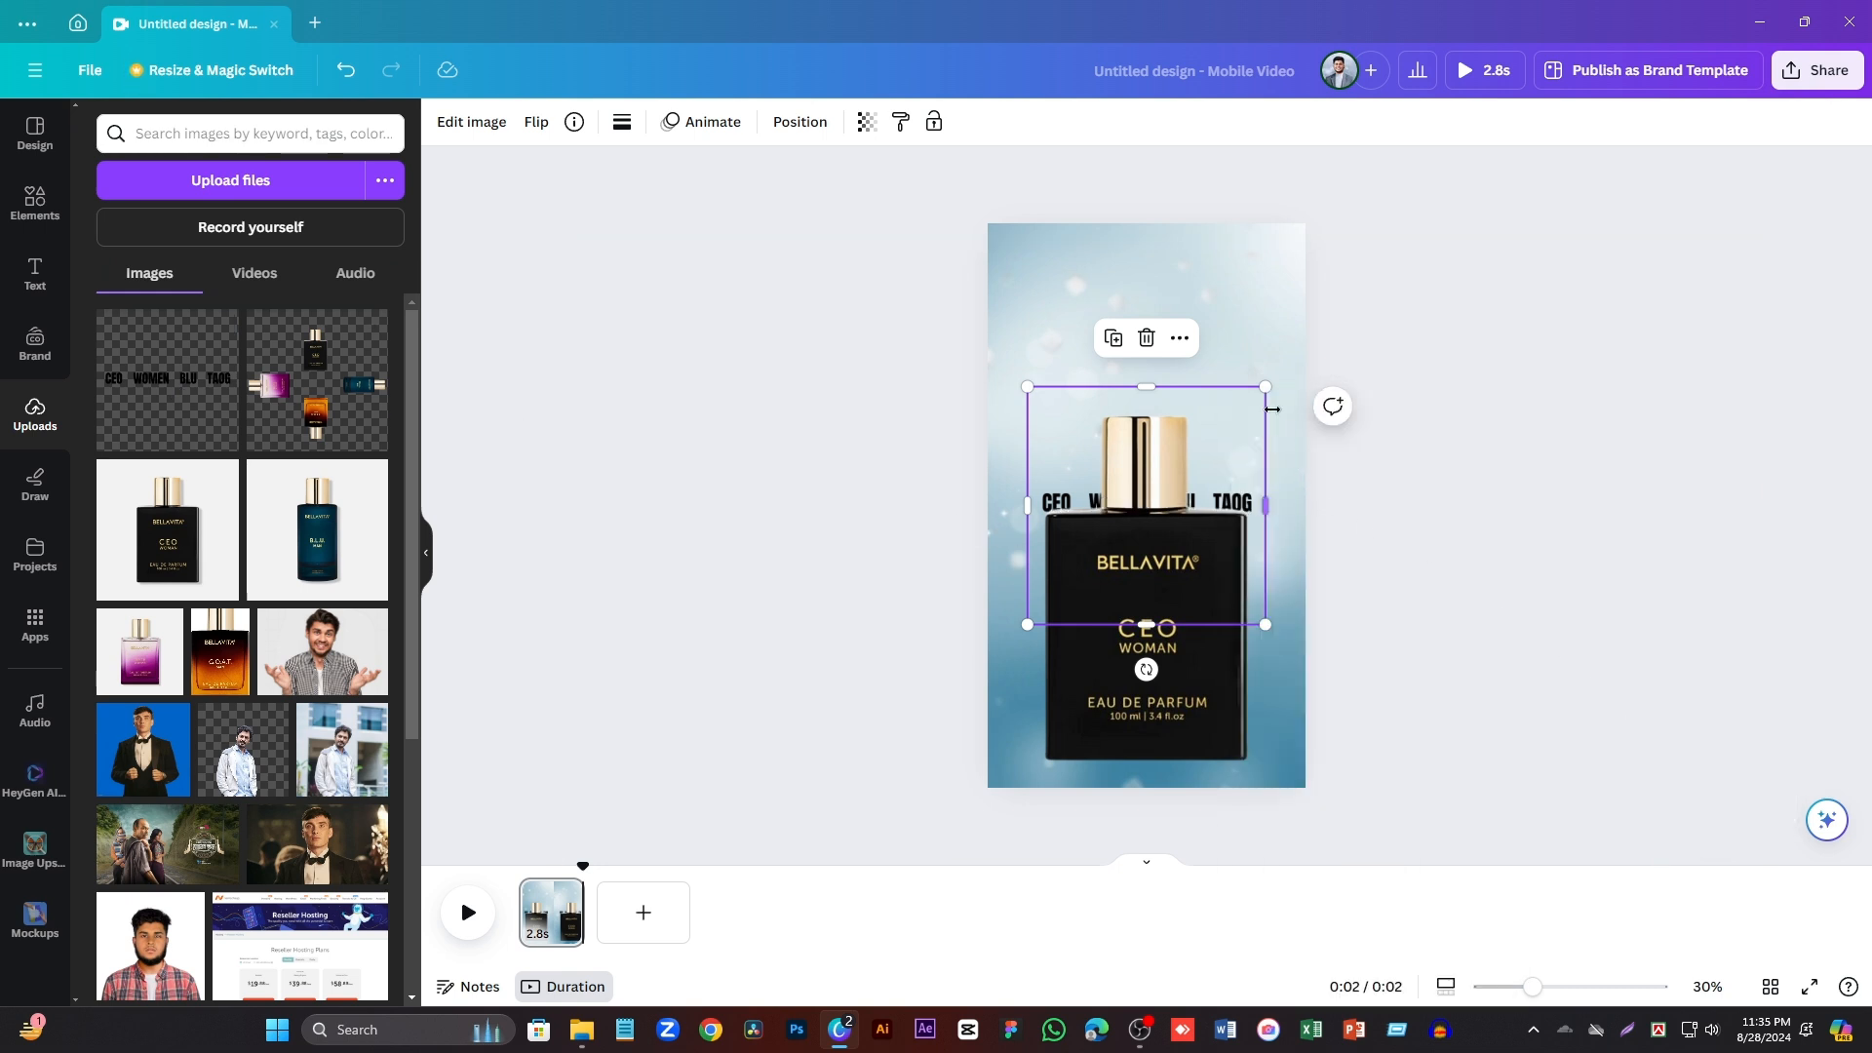
# - Crop the empty areas above and below the words in the text image and move it above the bottle cap
pyautogui.moveTo(1166, 392); pyautogui.dragTo(1160, 474)
pyautogui.moveTo(1149, 622); pyautogui.dragTo(1148, 578)
pyautogui.moveTo(1148, 559); pyautogui.dragTo(1150, 399)
pyautogui.click(1150, 399)
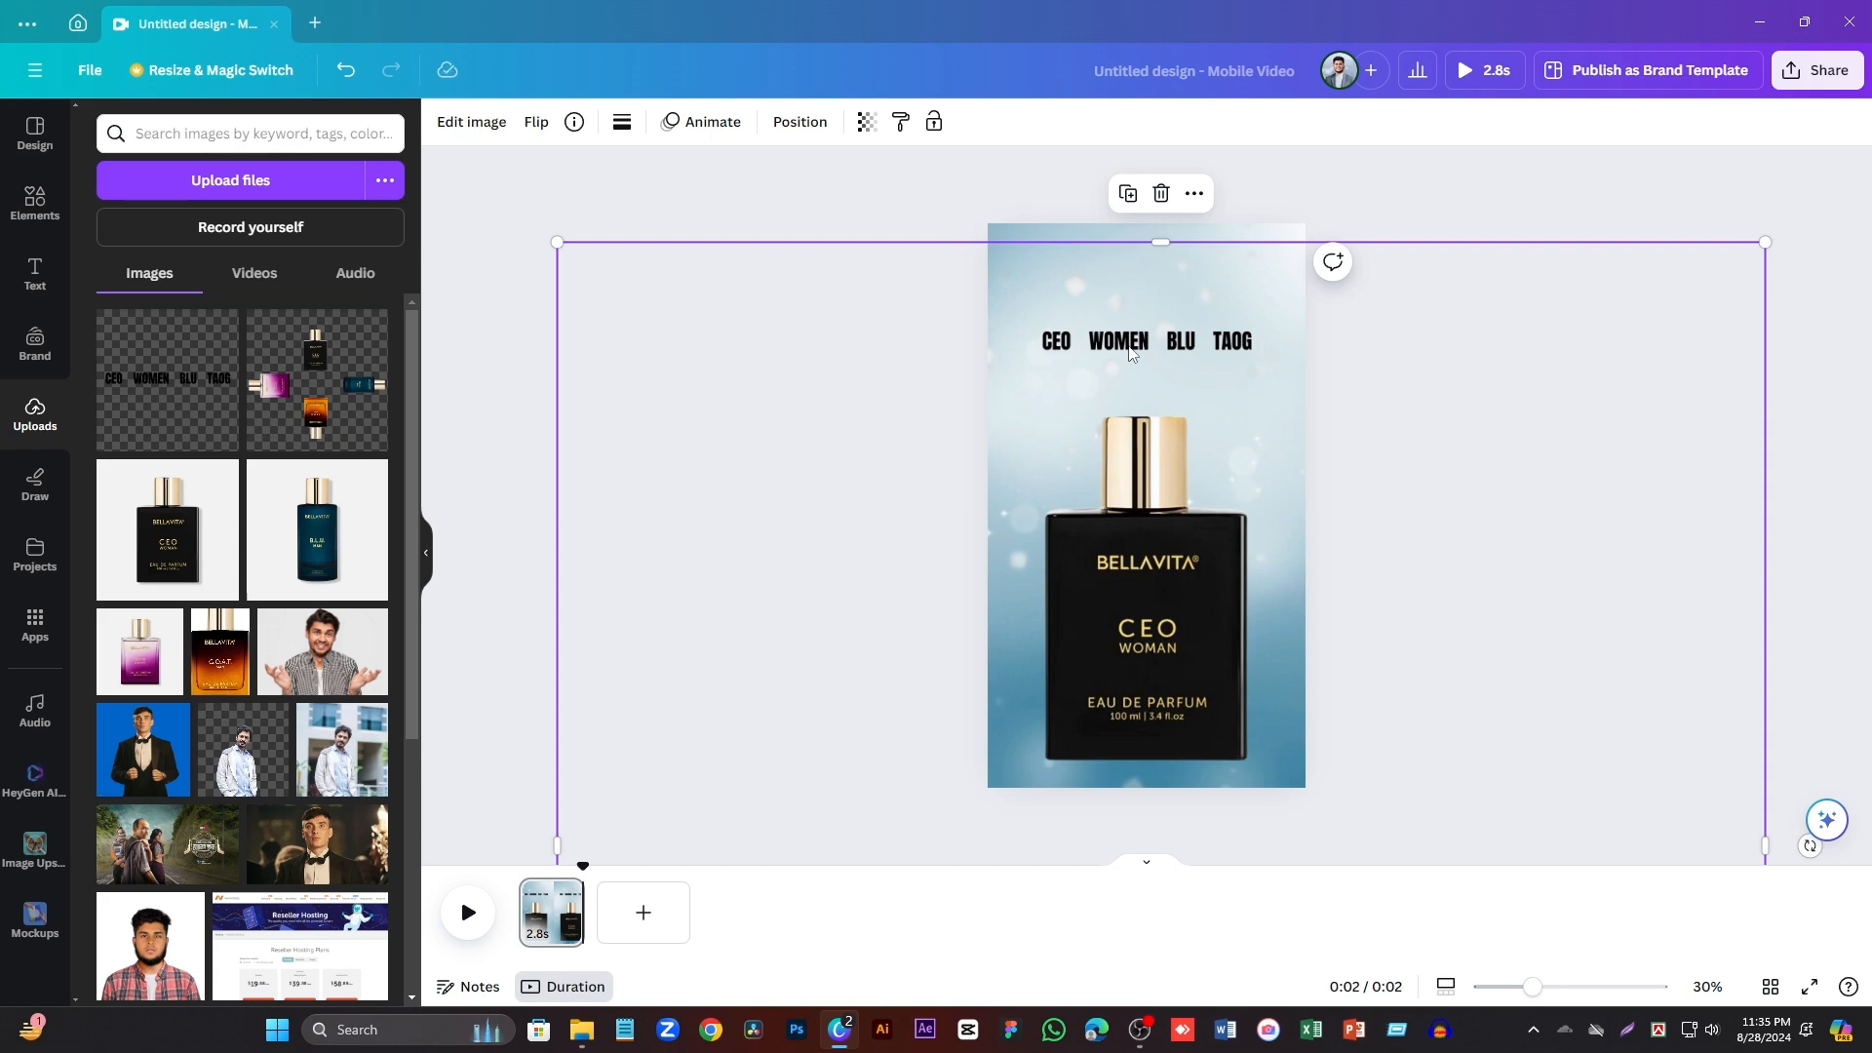
pyautogui.click(1131, 337)
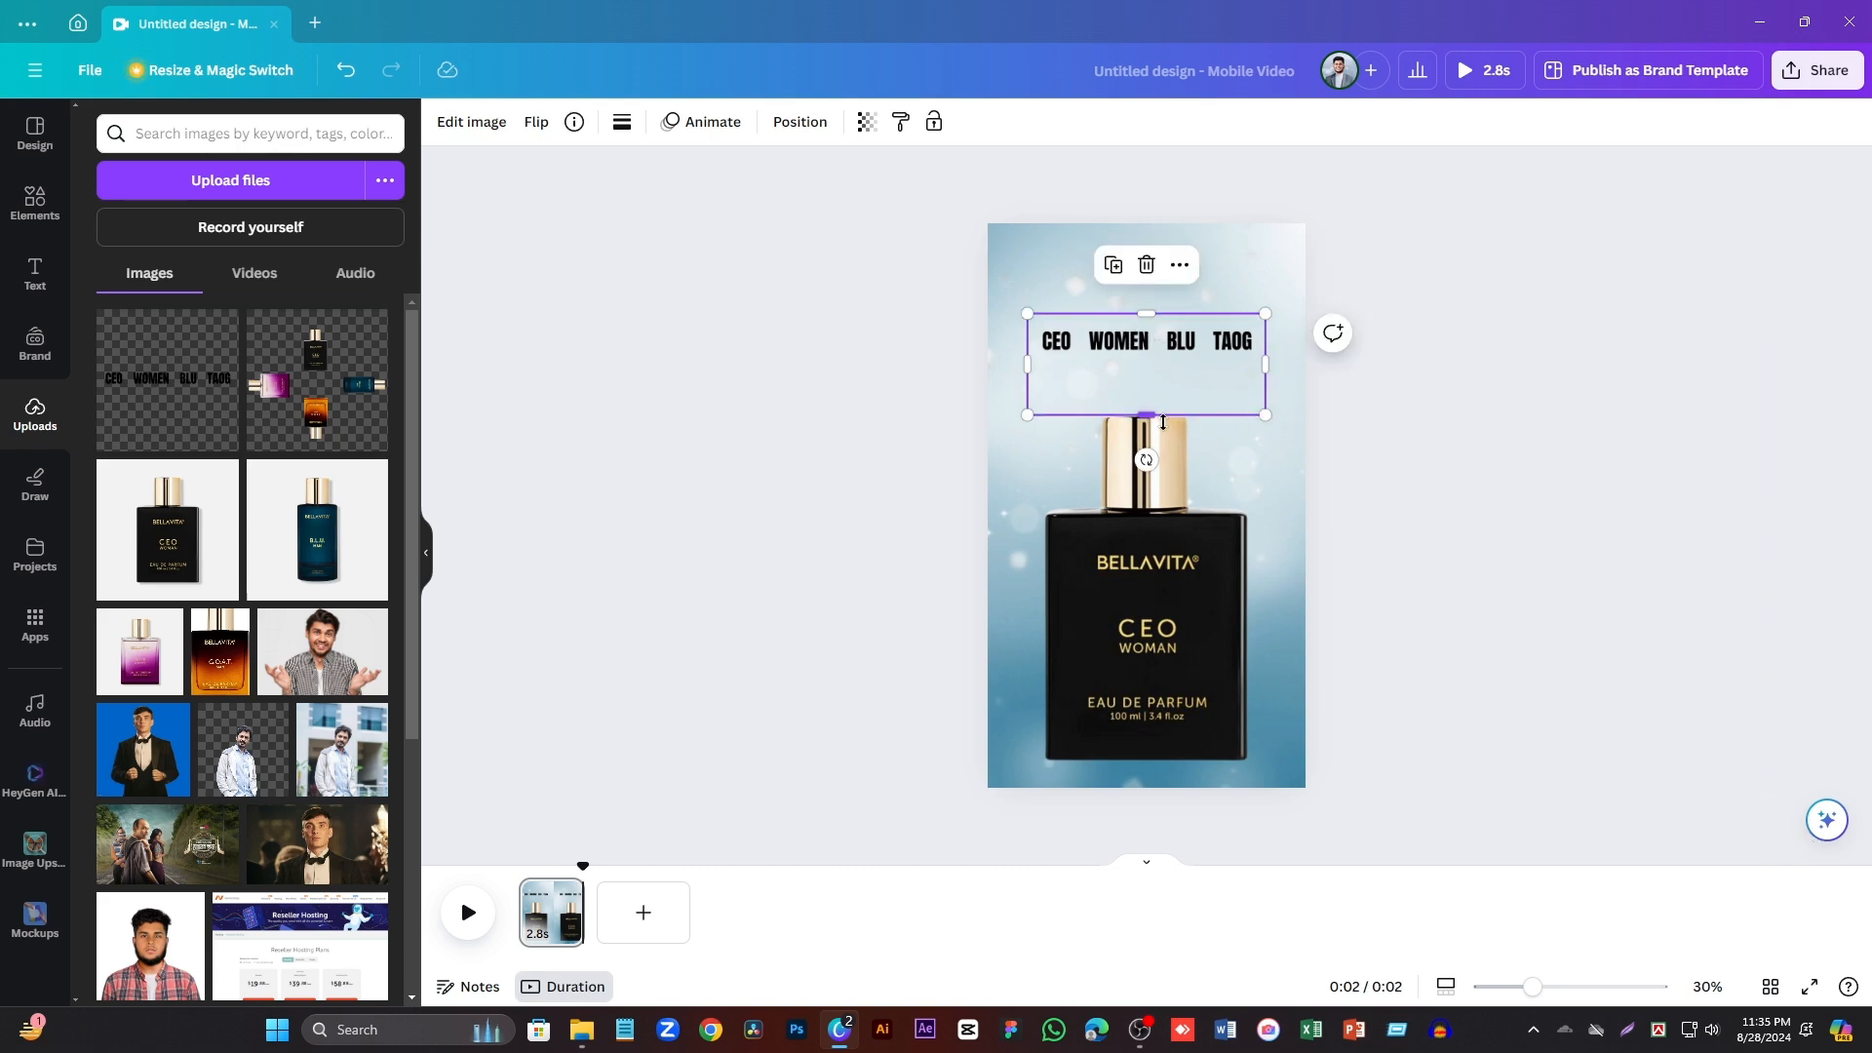
# - Enlarge the text image and shift it so only the word CEO shows, centered above the bottle
pyautogui.moveTo(1163, 422); pyautogui.dragTo(1852, 532)
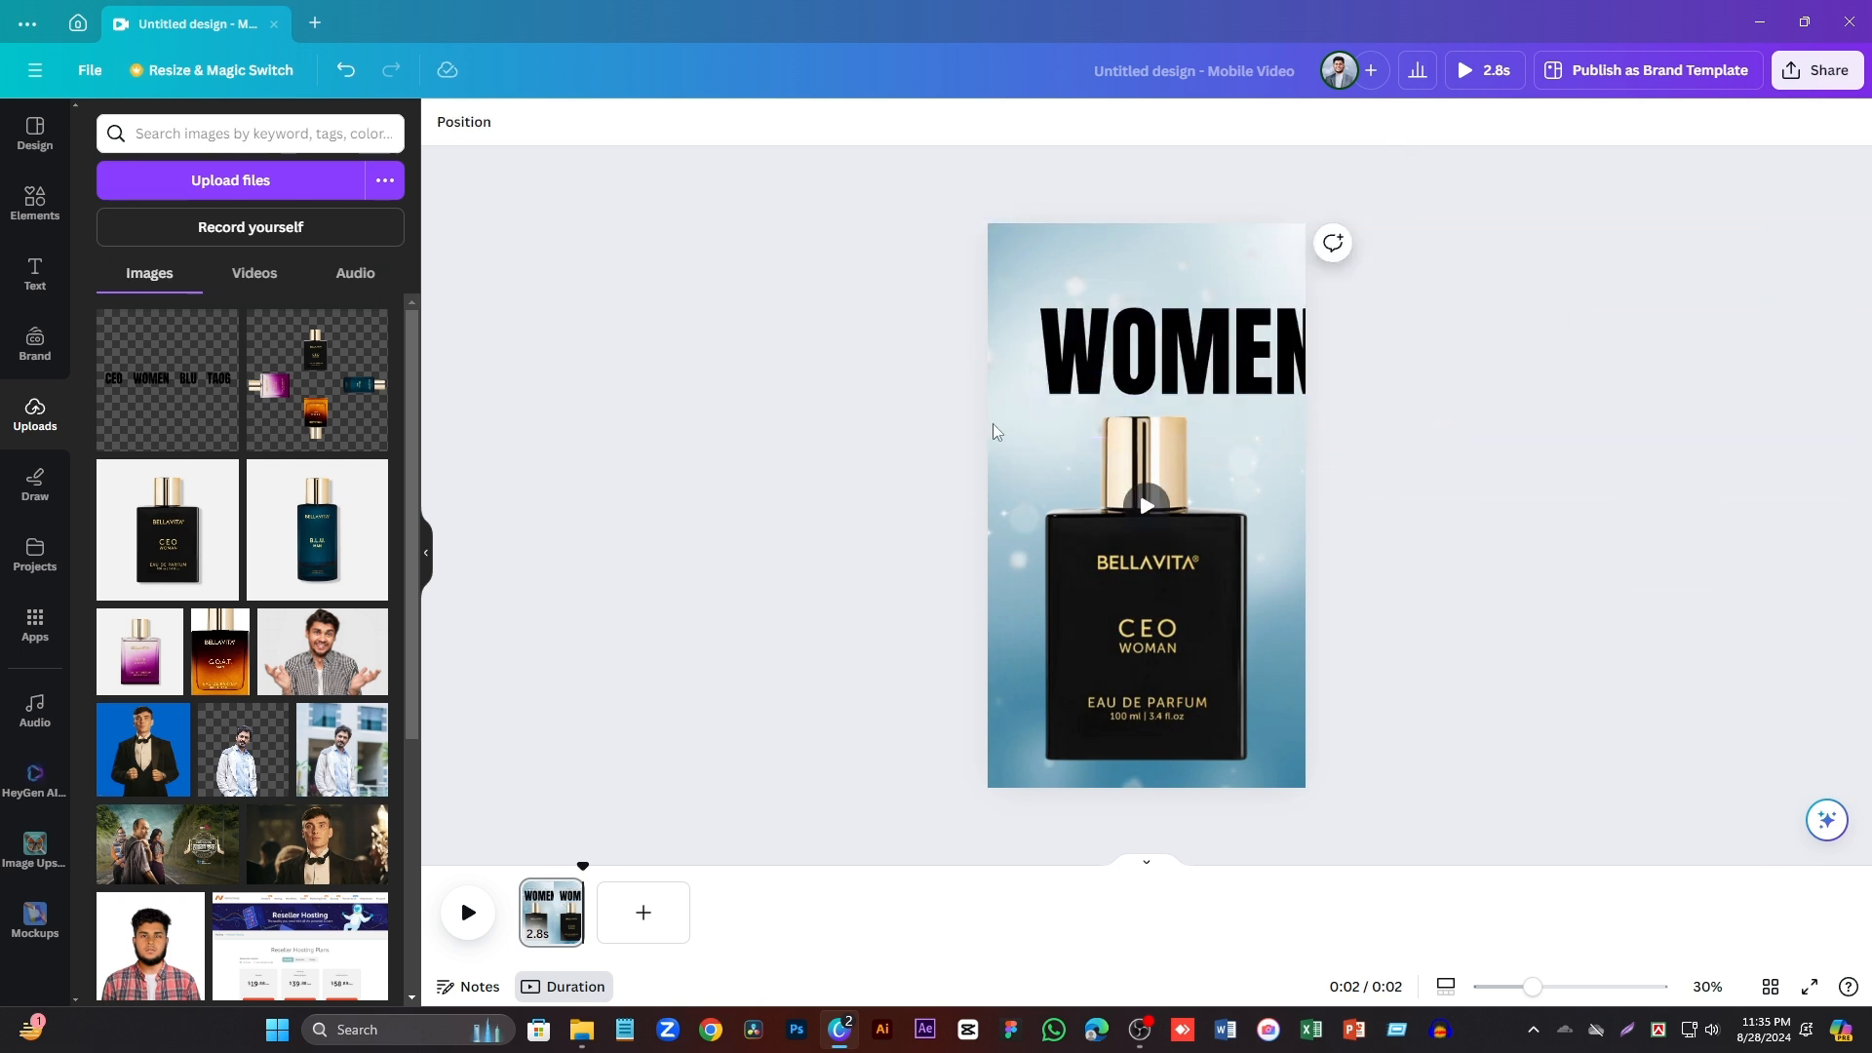
pyautogui.moveTo(996, 432); pyautogui.dragTo(1407, 299)
pyautogui.click(890, 335)
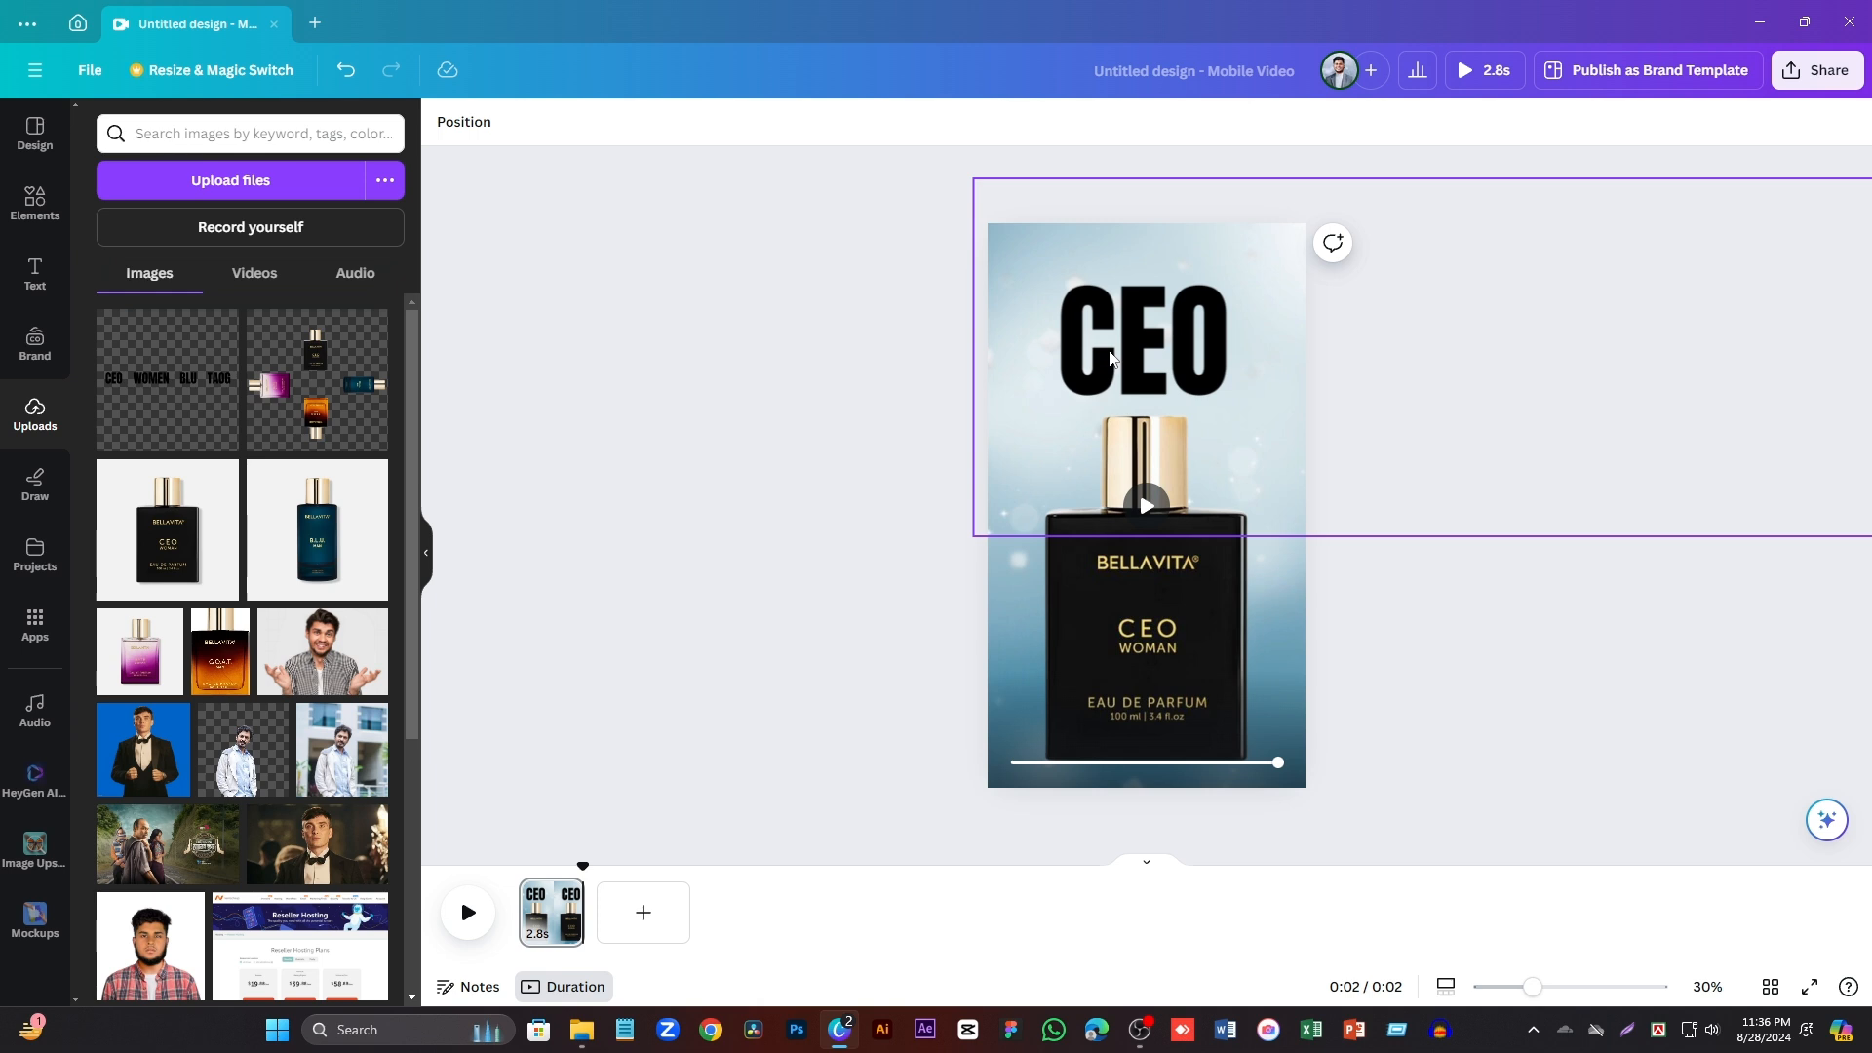
pyautogui.click(1148, 310)
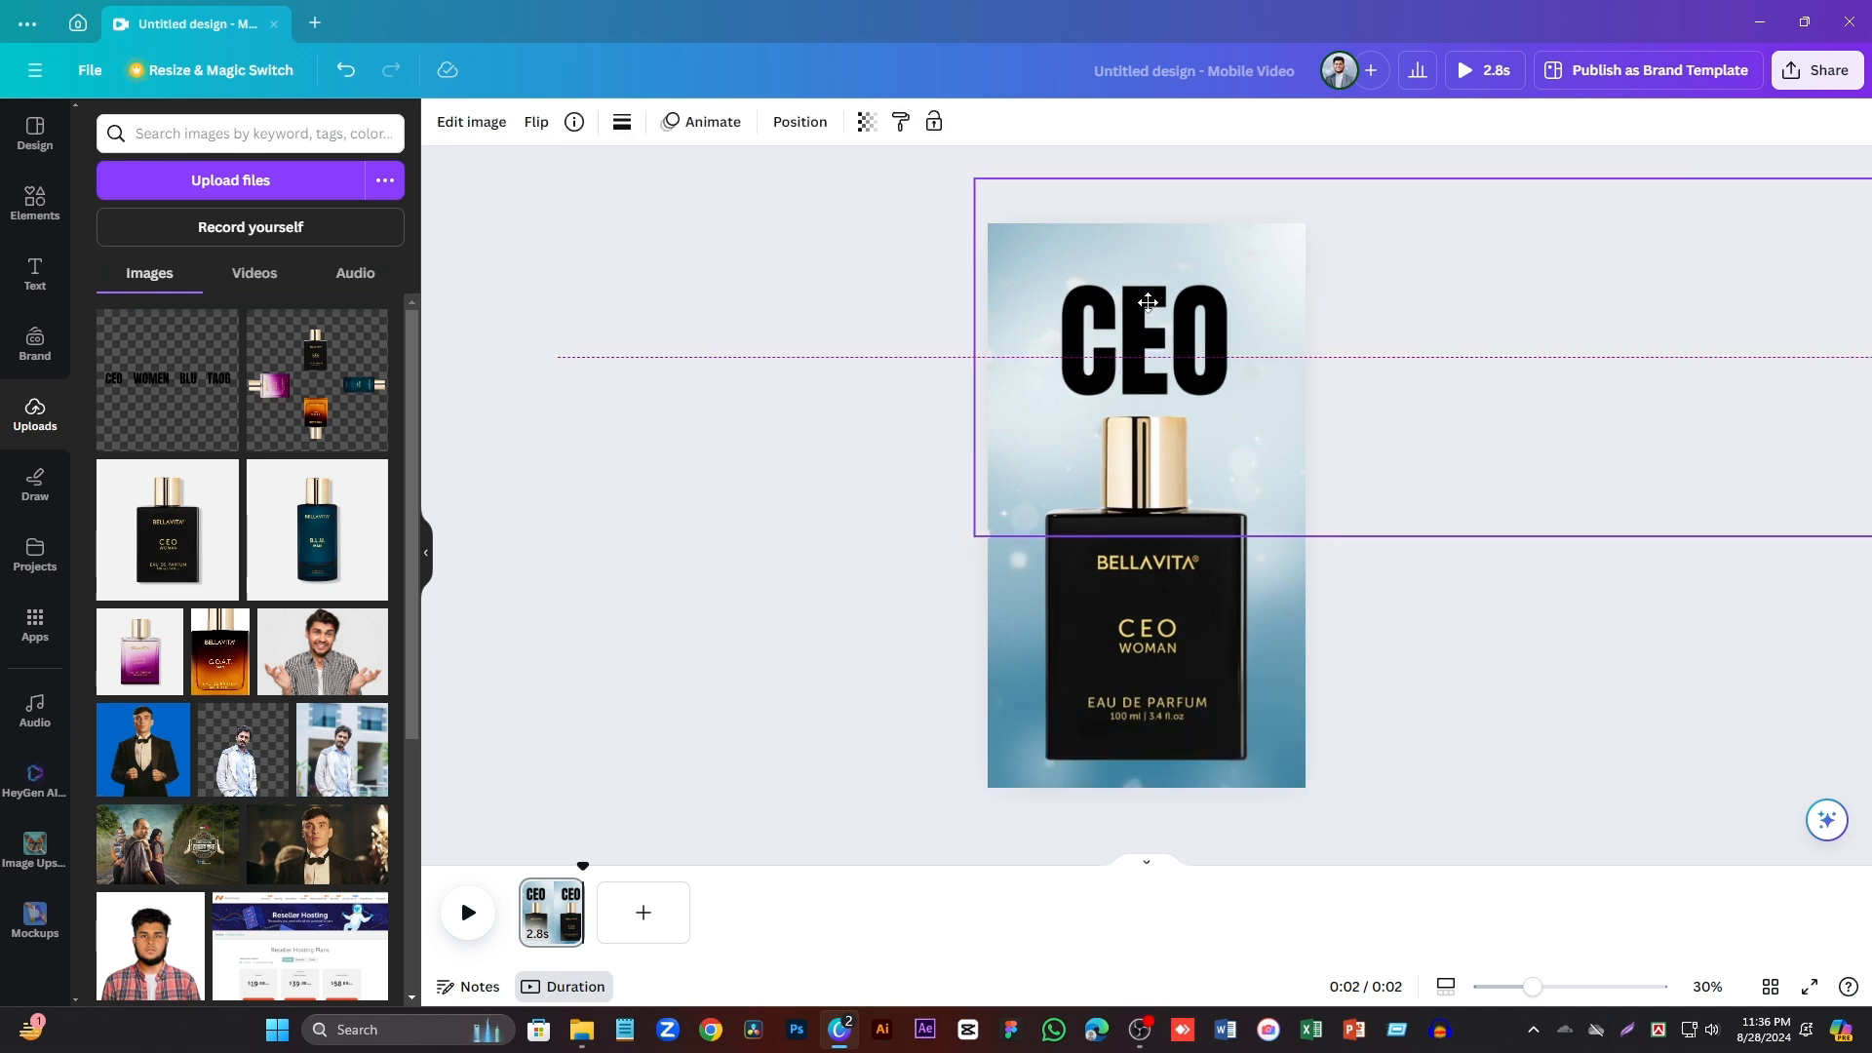
pyautogui.click(884, 308)
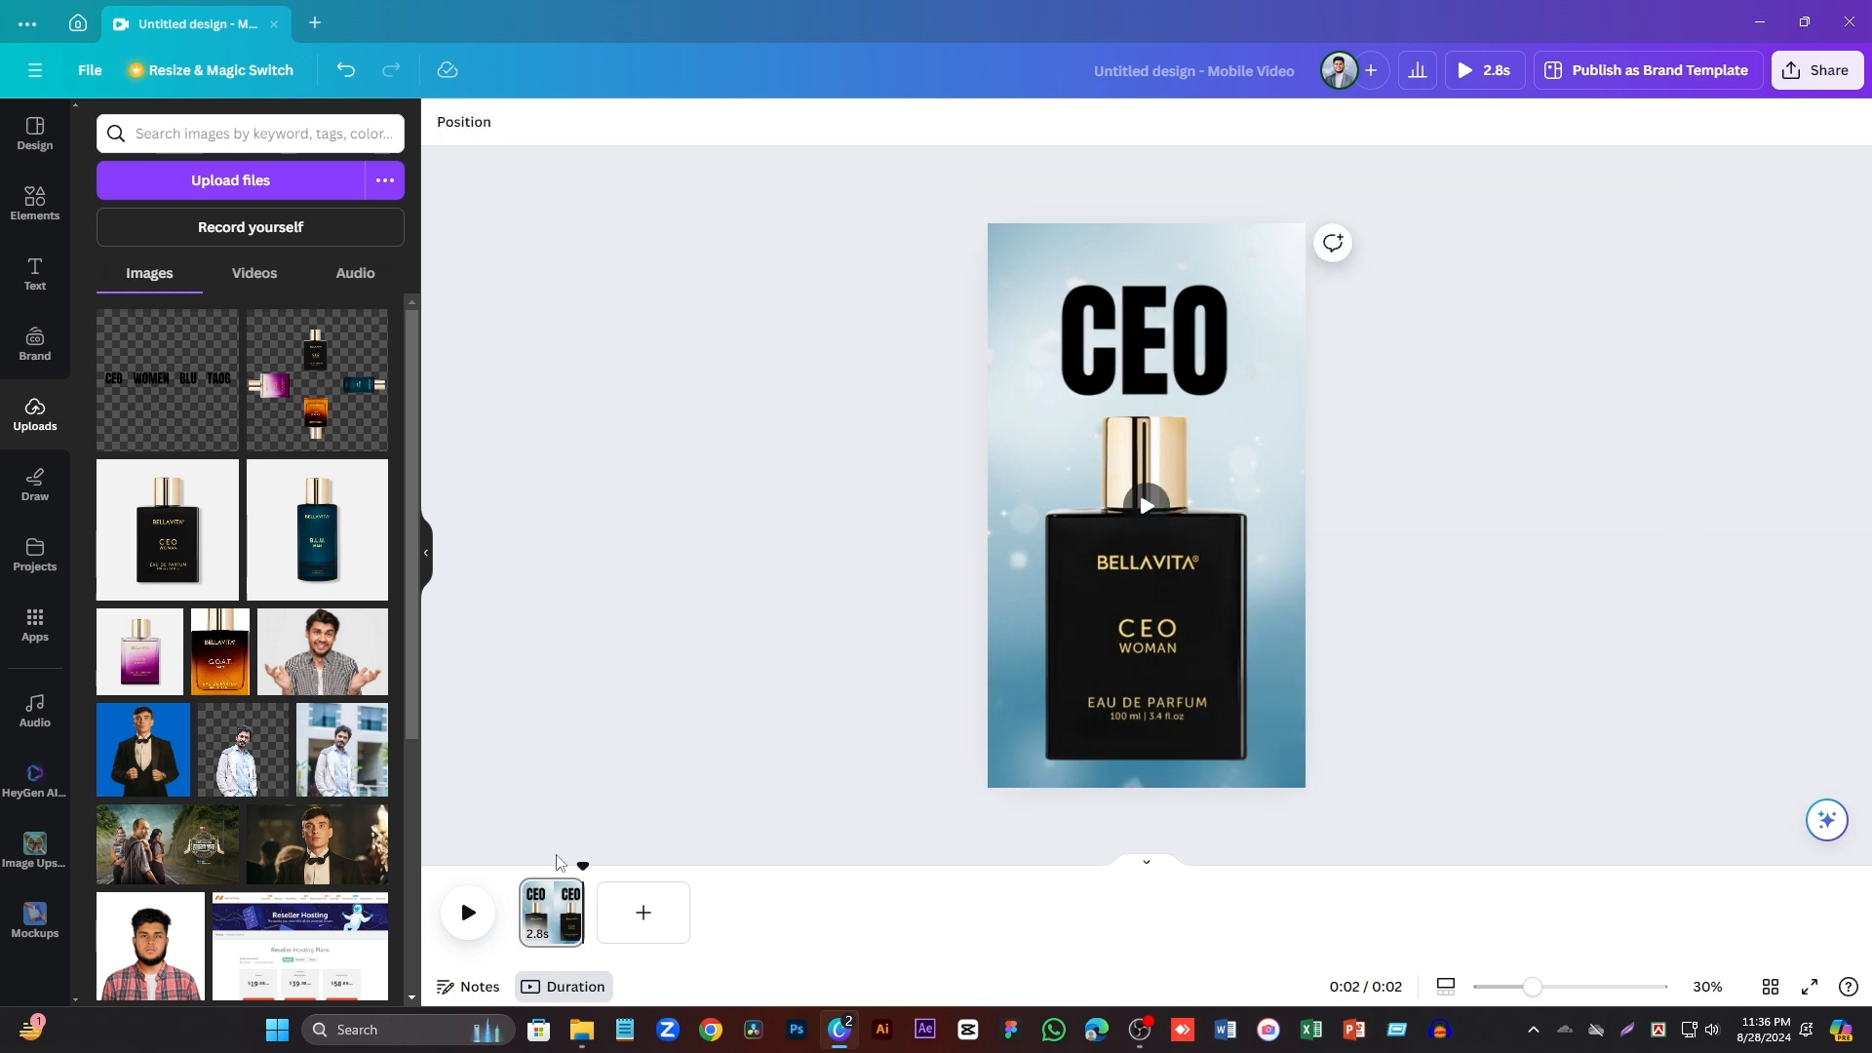
# - Play back the page from its start and duplicate it as page 2
pyautogui.click(520, 906)
pyautogui.click(470, 911)
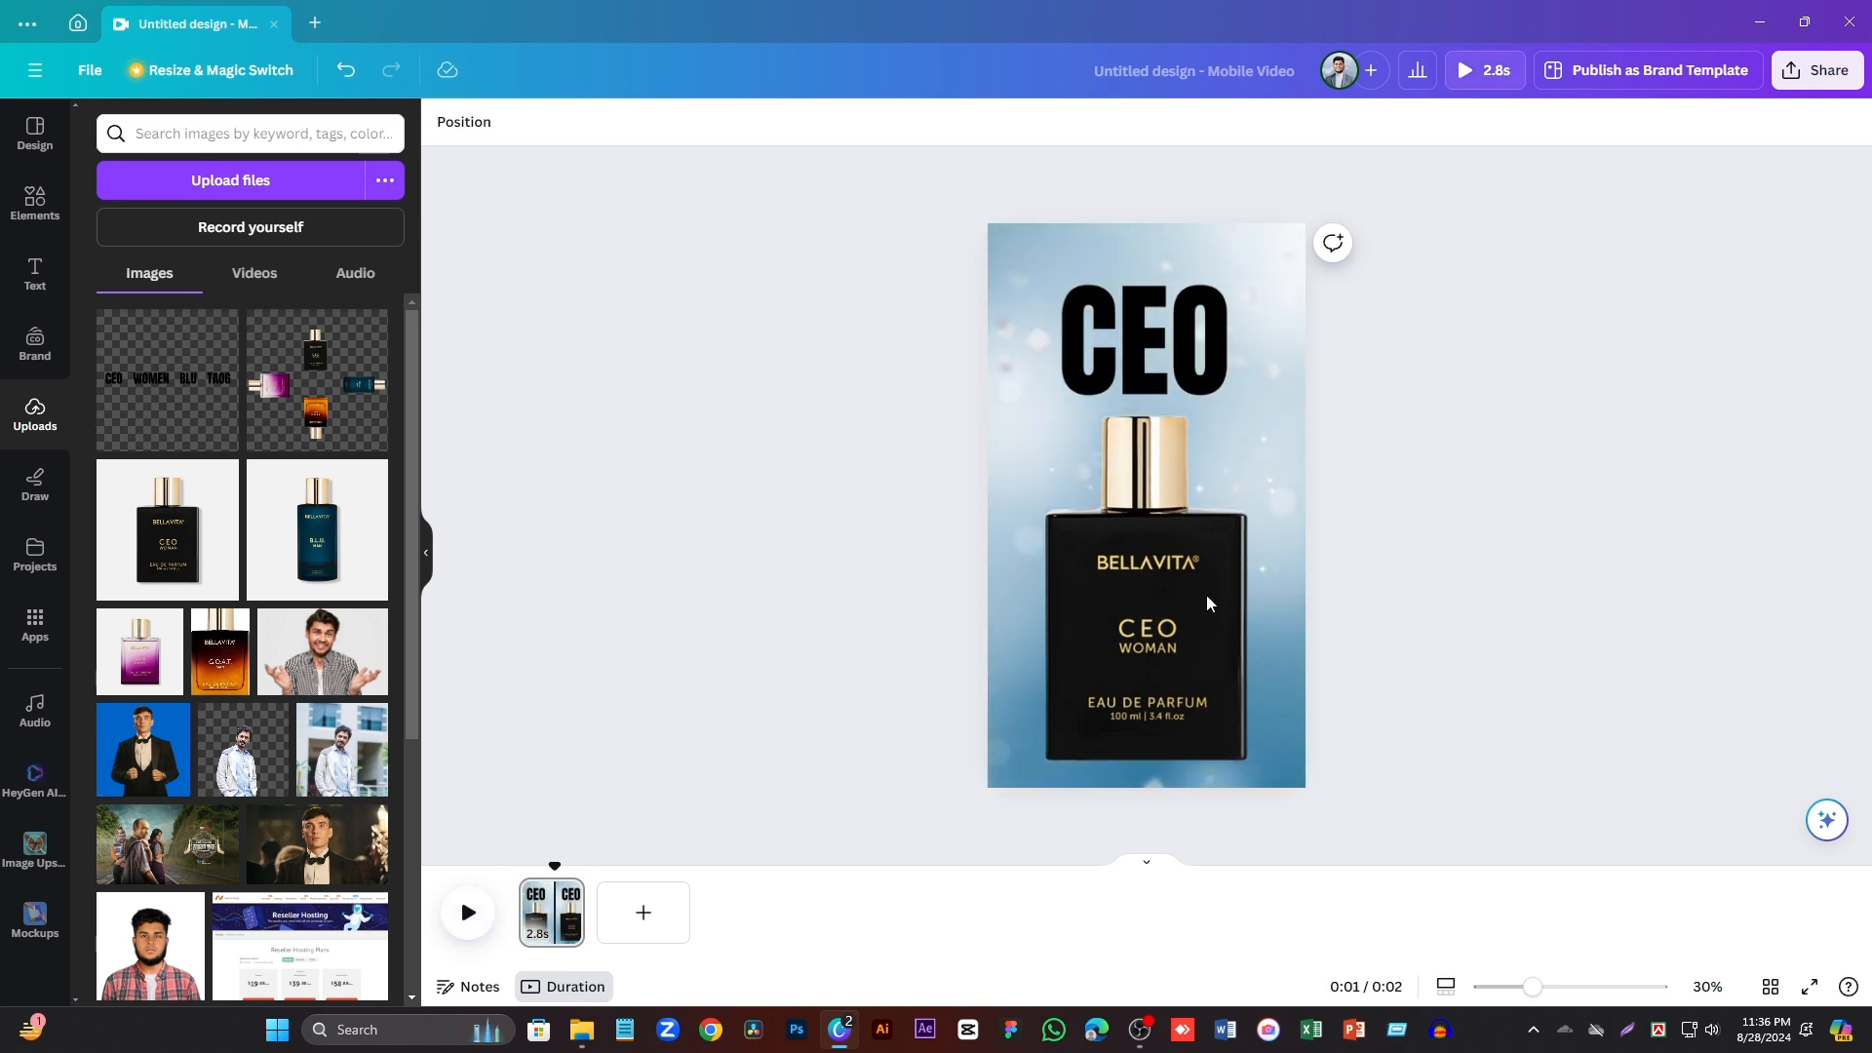
pyautogui.rightClick(547, 905)
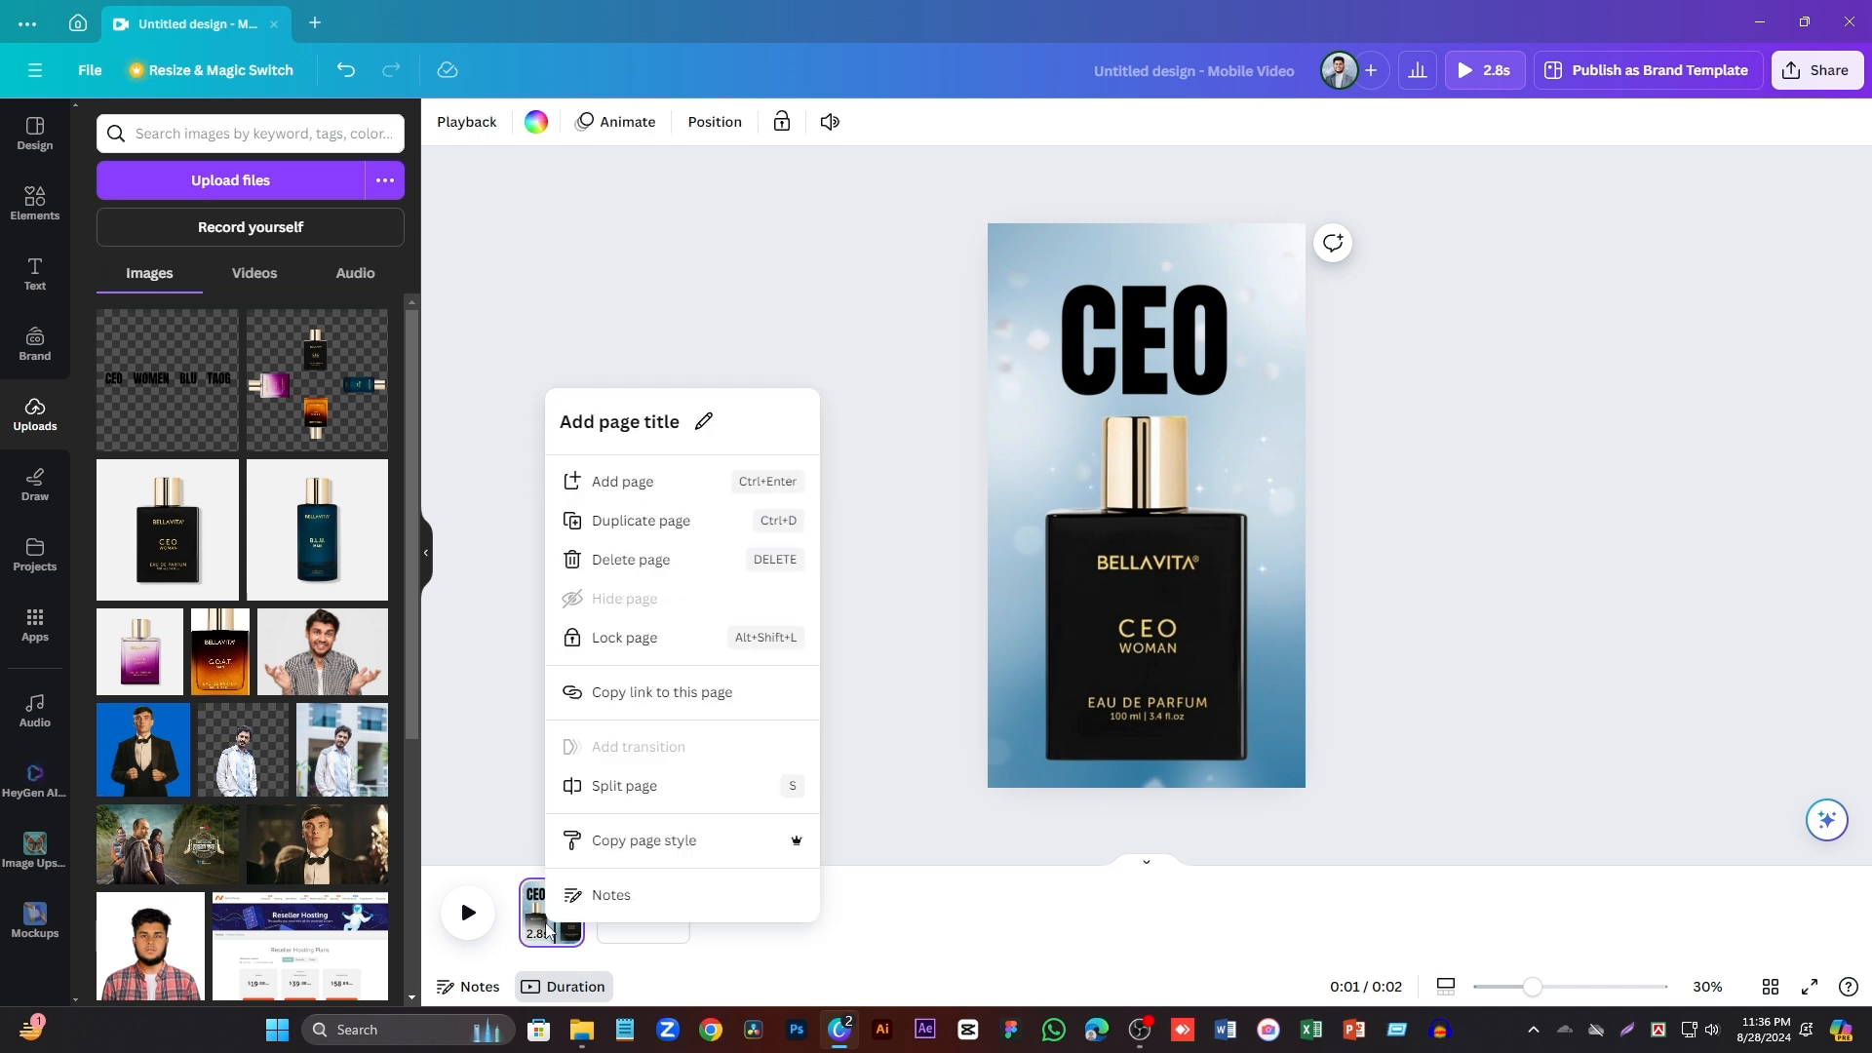
pyautogui.click(635, 520)
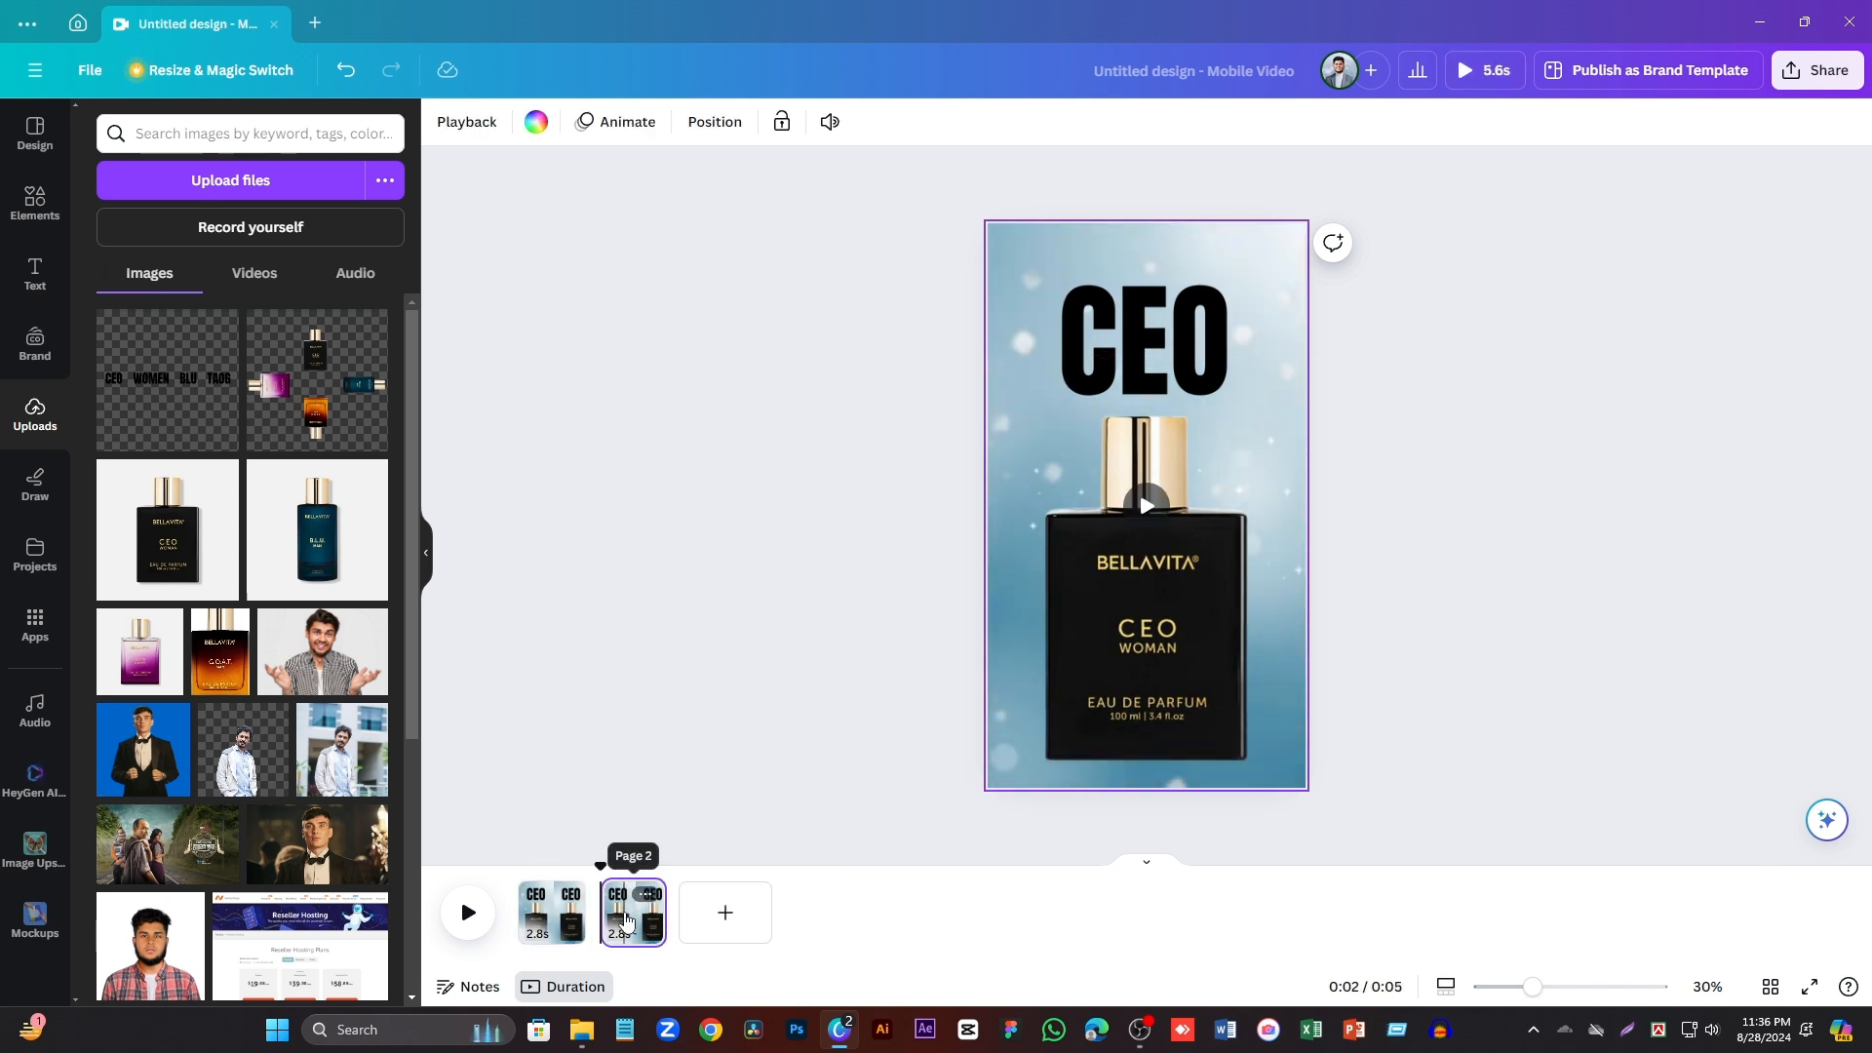
# - On page 2, shift the text image horizontally to the left until the word WOMEN is centered above the bottle
pyautogui.click(1209, 336)
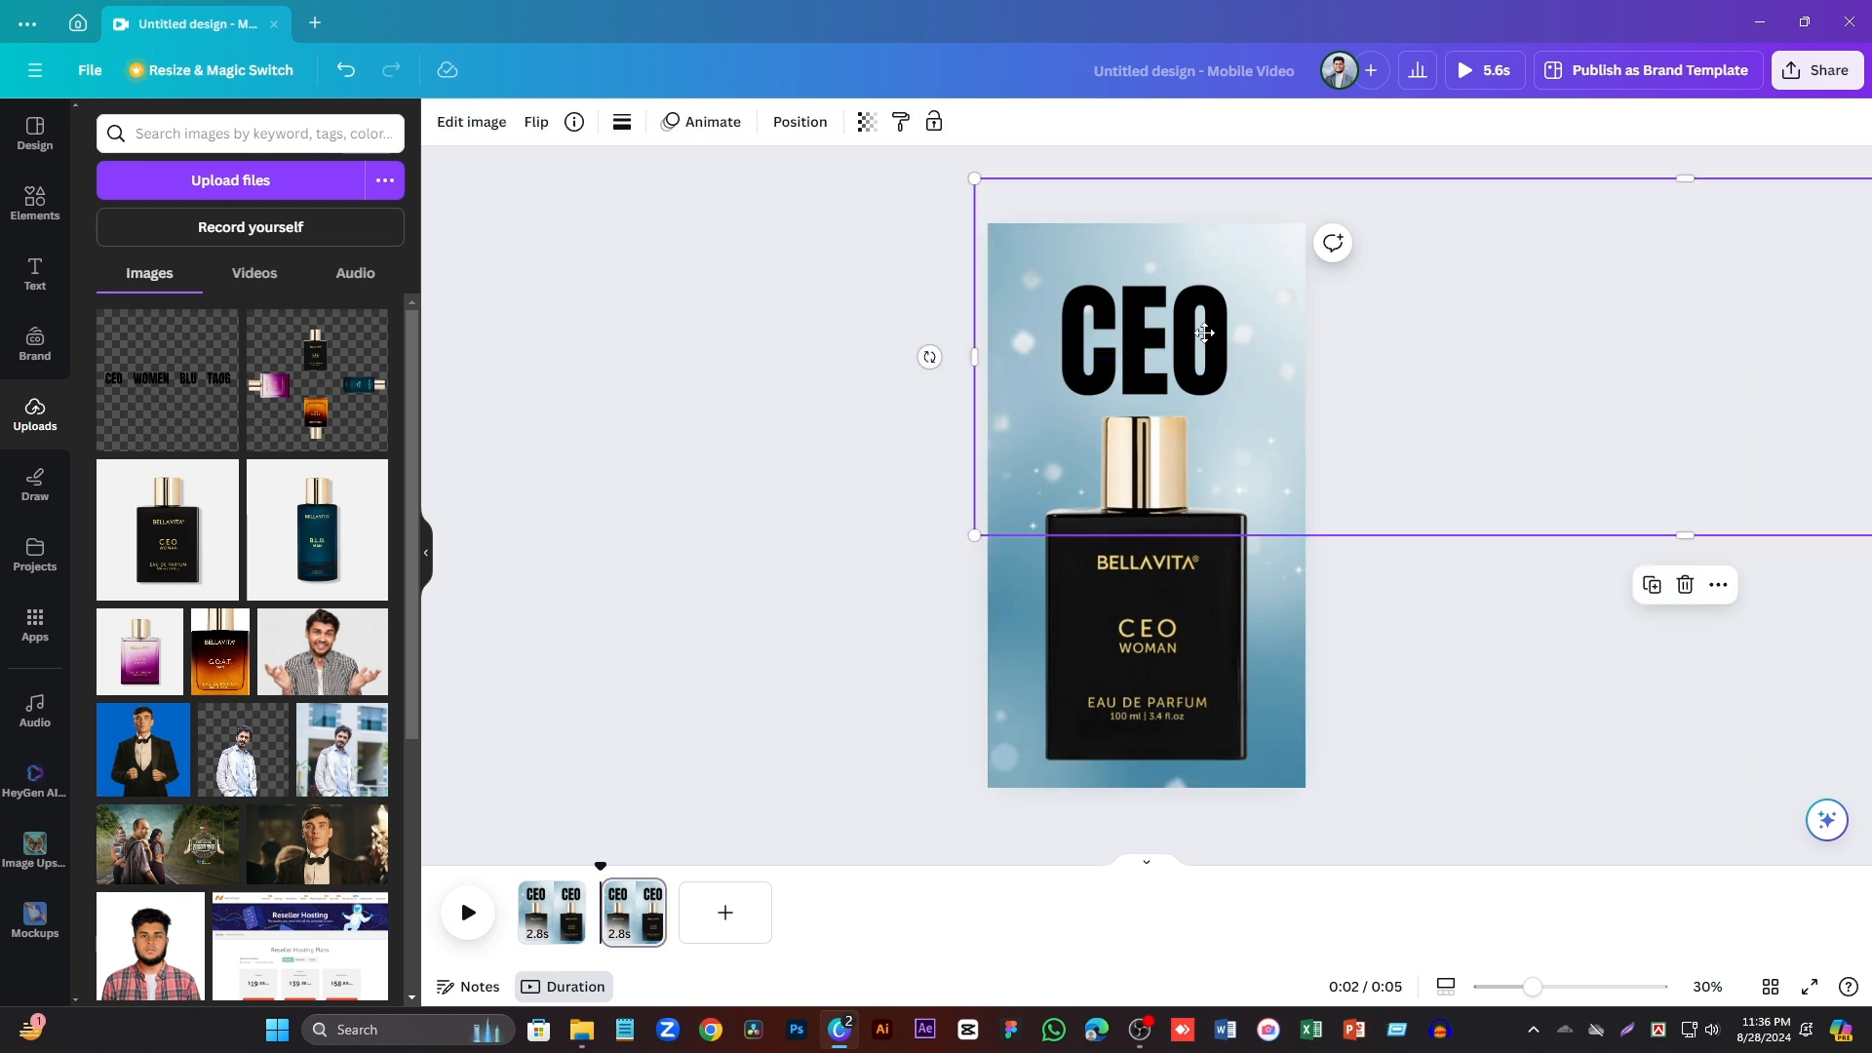
pyautogui.moveTo(1205, 332); pyautogui.dragTo(843, 333)
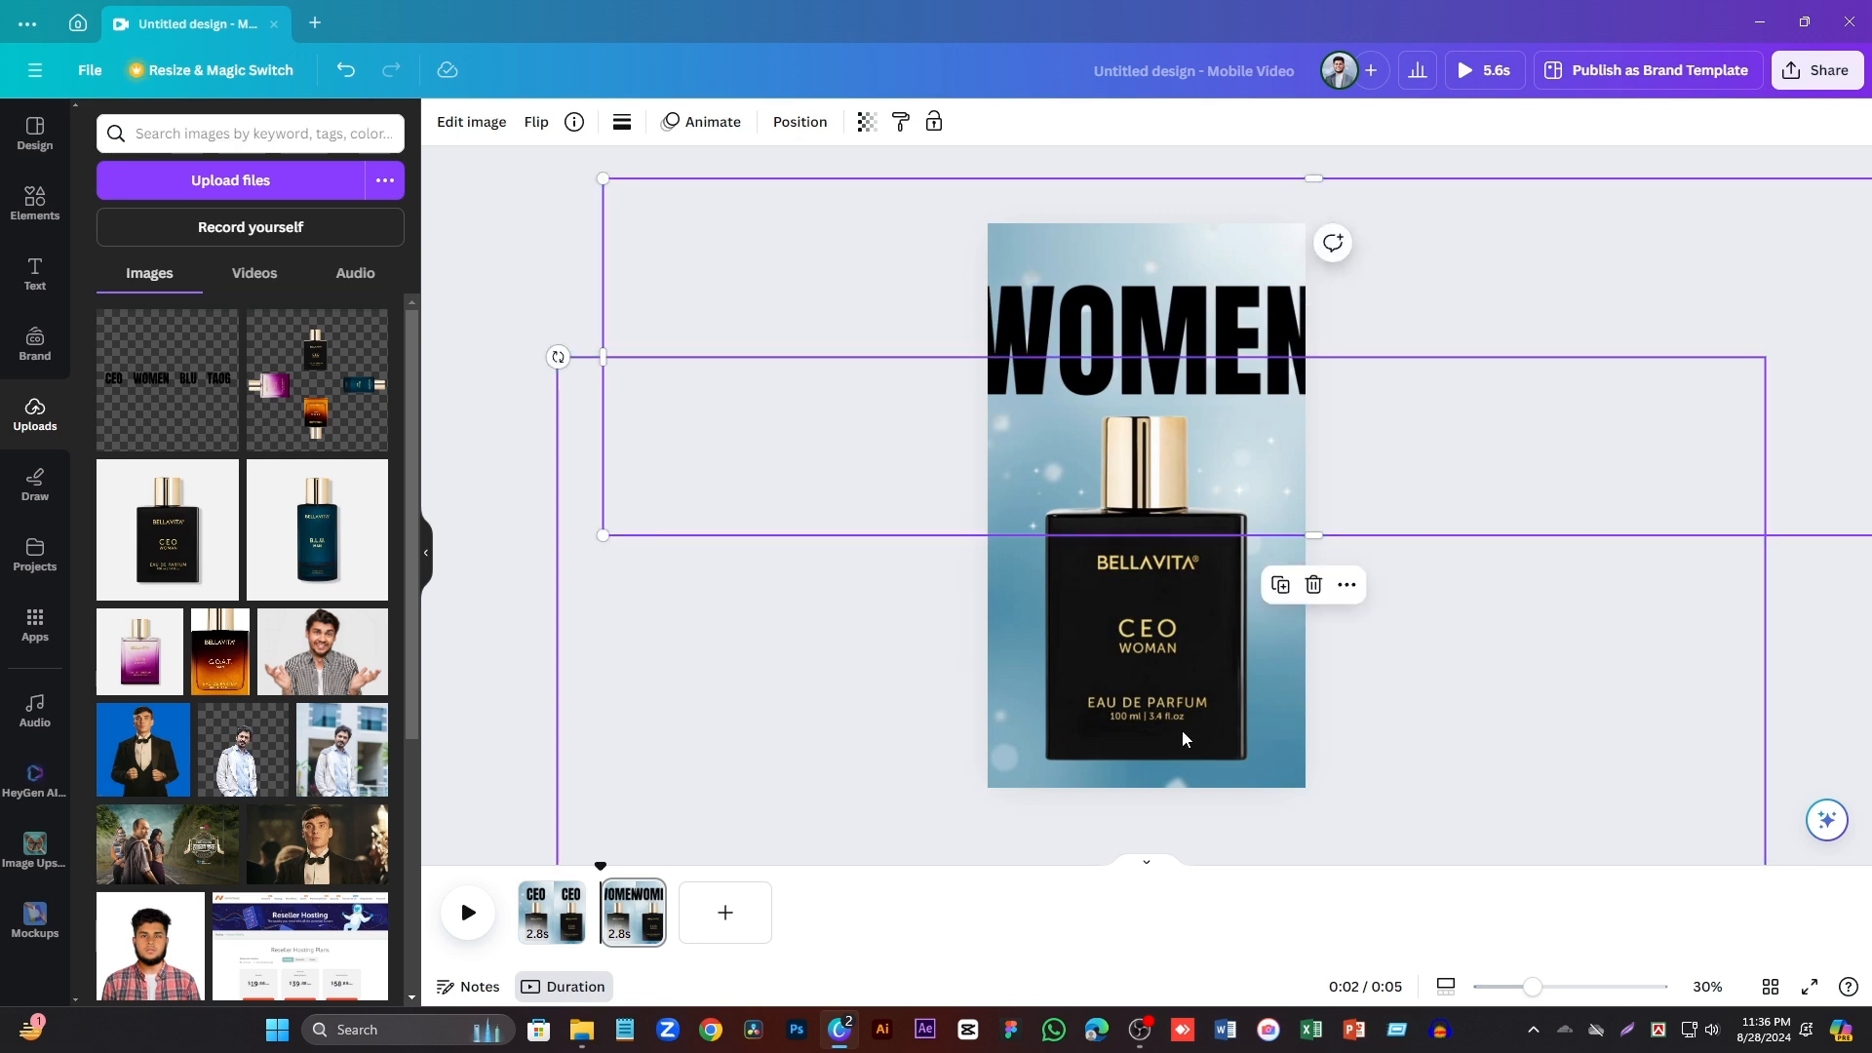
# - On page 2, rotate the bottle cross until the blue B.L.U. MAN bottle stands upright and center it below the word WOMEN
pyautogui.click(1164, 677)
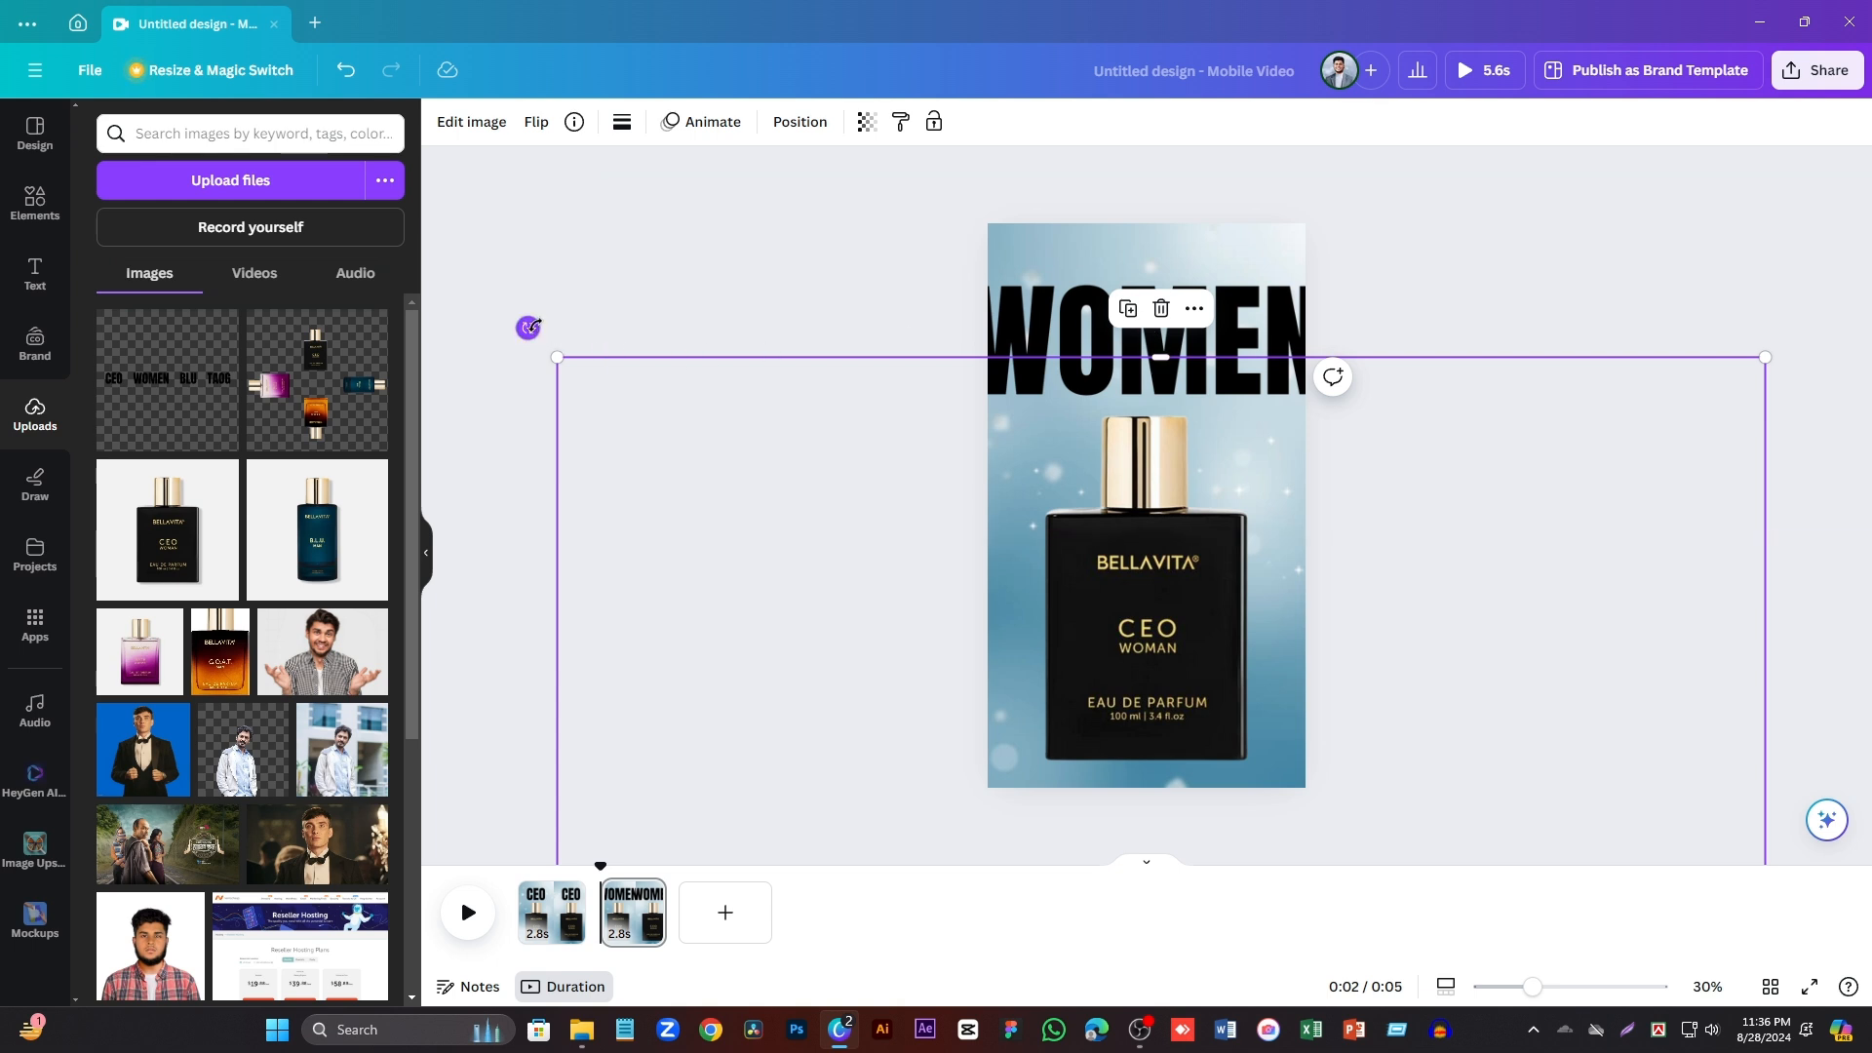
pyautogui.moveTo(528, 327); pyautogui.dragTo(382, 939)
pyautogui.scroll(-3, 689, 652)
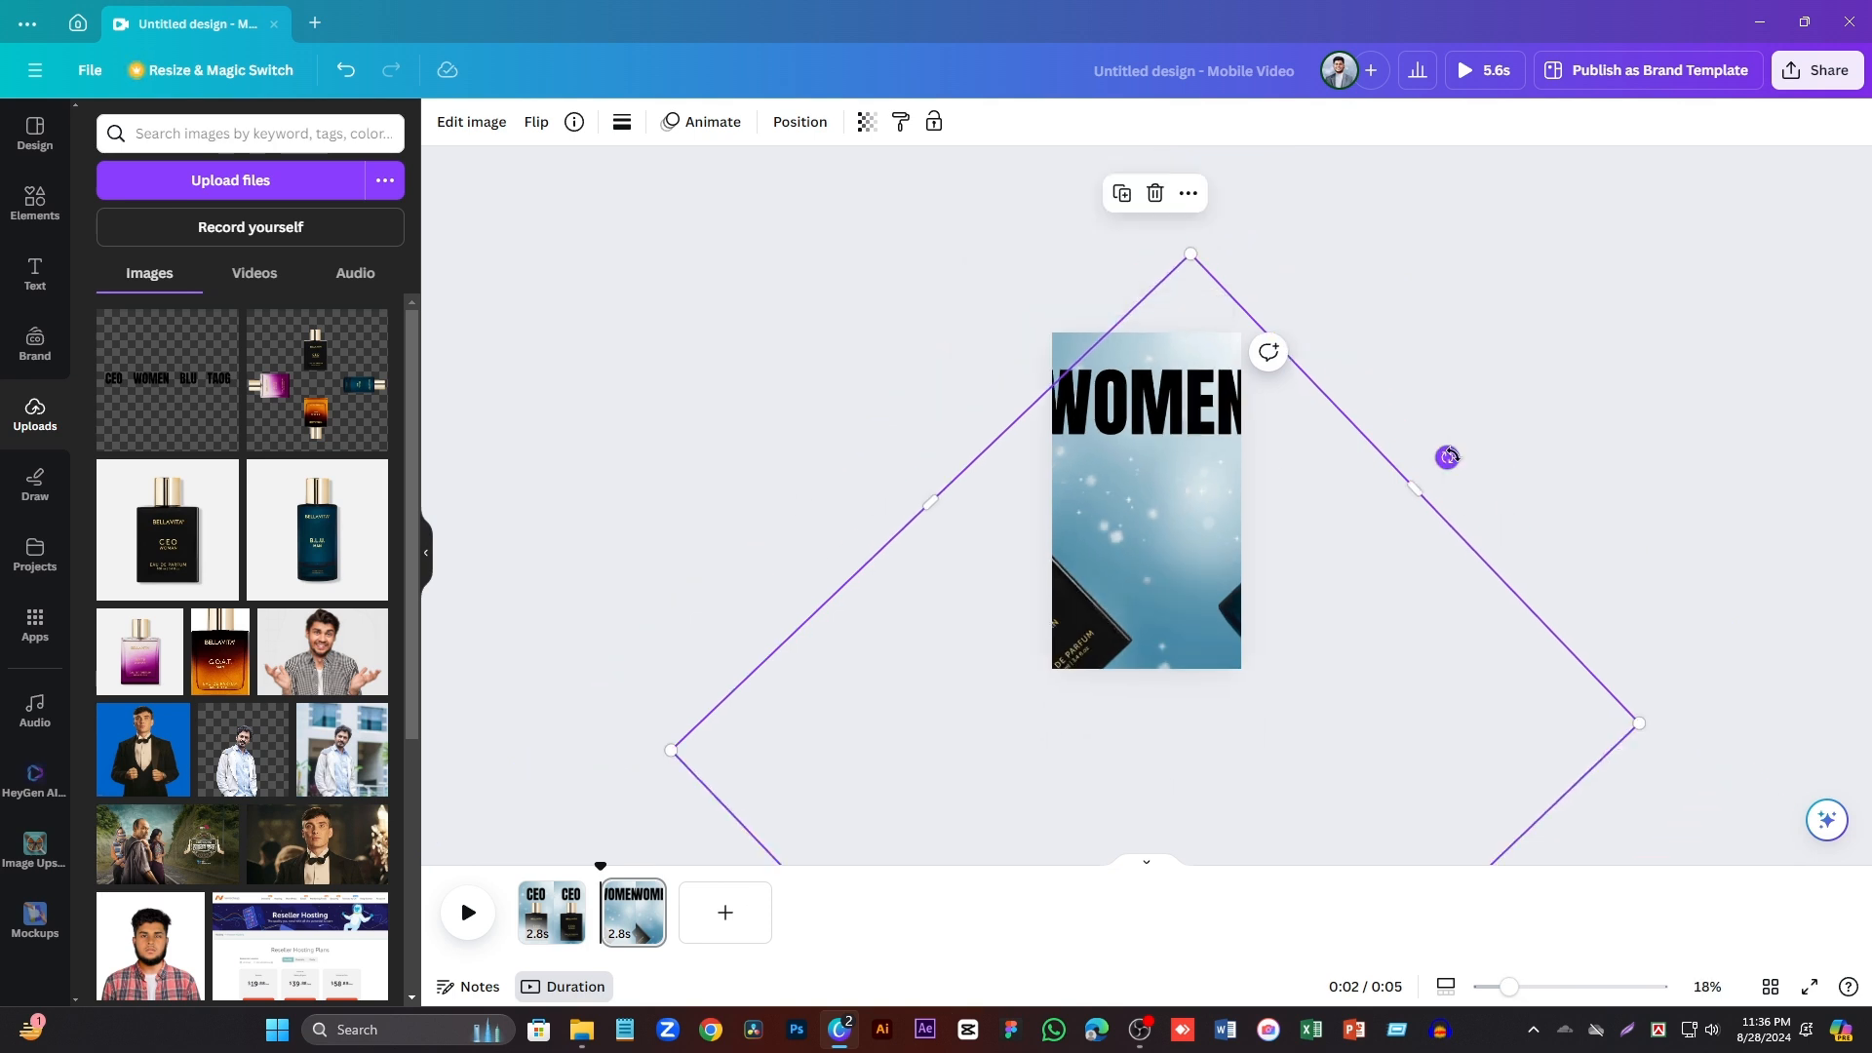
pyautogui.hotkey('ctrl', 'z')
pyautogui.click(1173, 601)
pyautogui.scroll(3, 1173, 601)
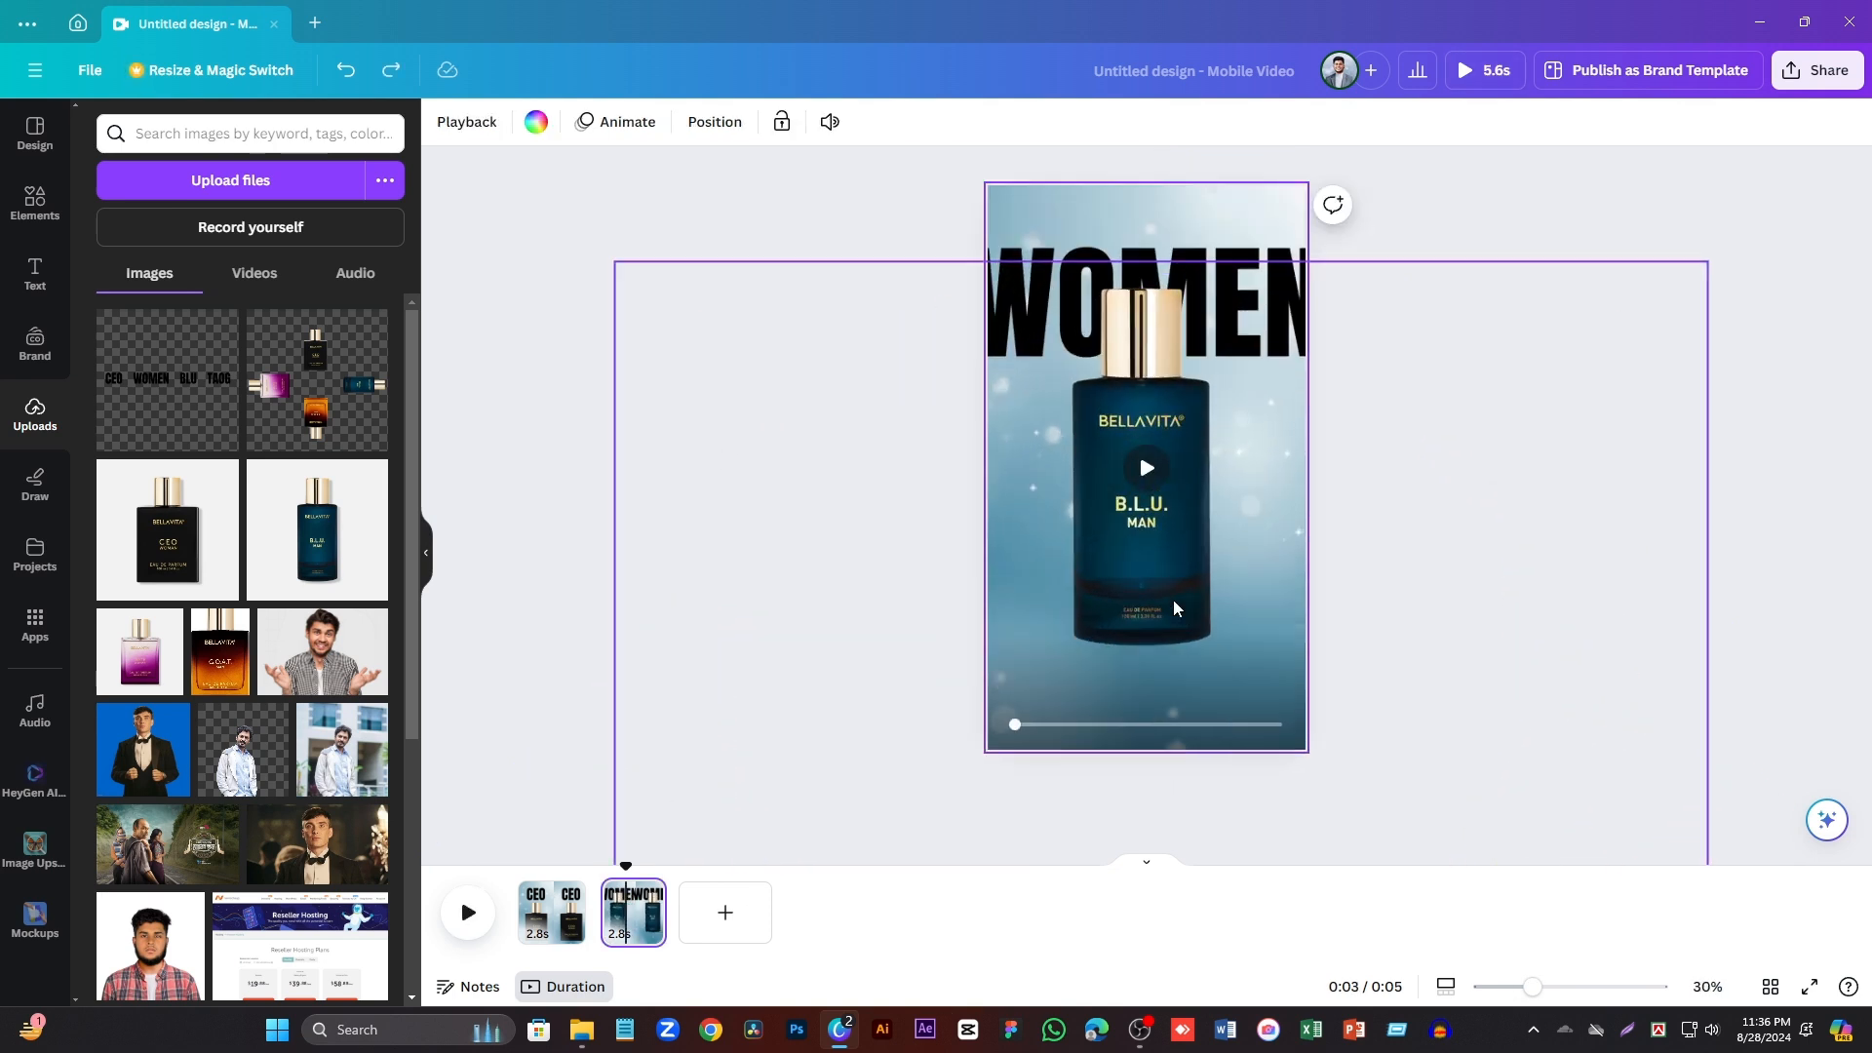
pyautogui.moveTo(1146, 384); pyautogui.dragTo(1155, 457)
pyautogui.click(1199, 307)
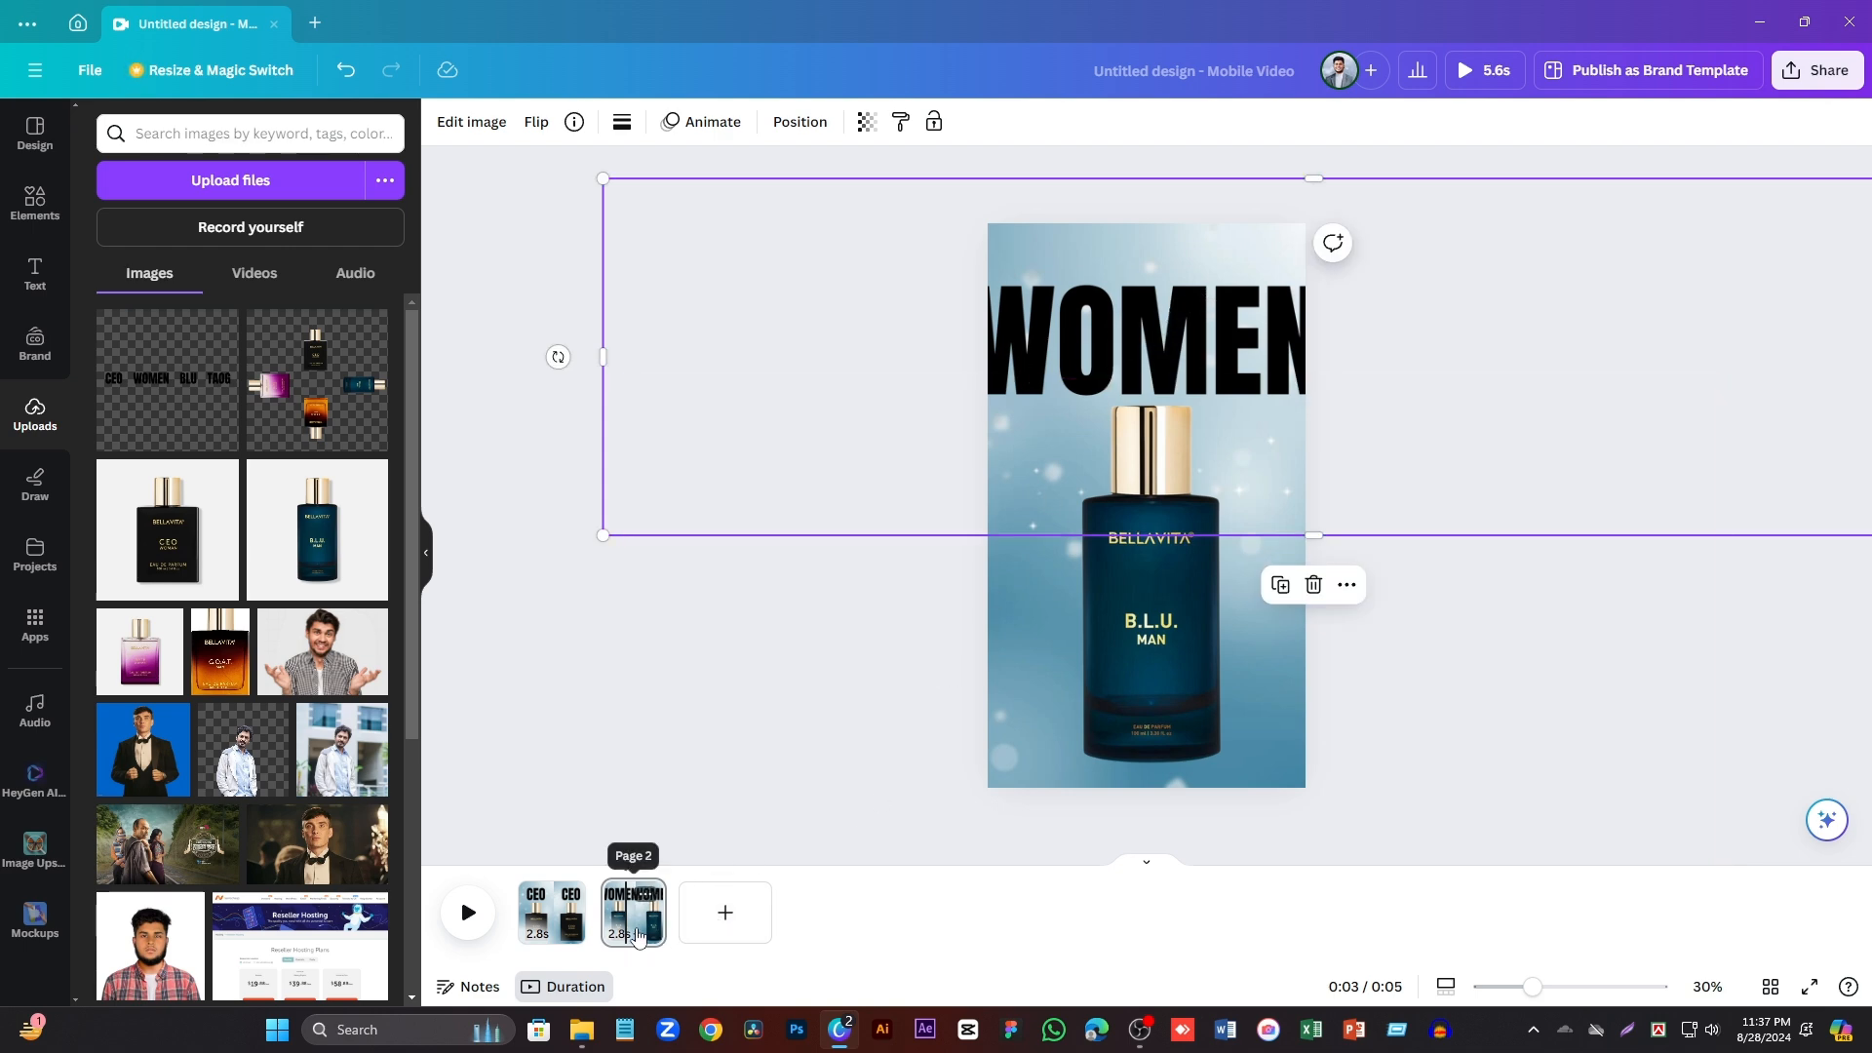
# - Duplicate page 2 and, on the copy, rotate the bottle cross until the orange G.O.A.T. bottle stands upright and centered
pyautogui.rightClick(639, 936)
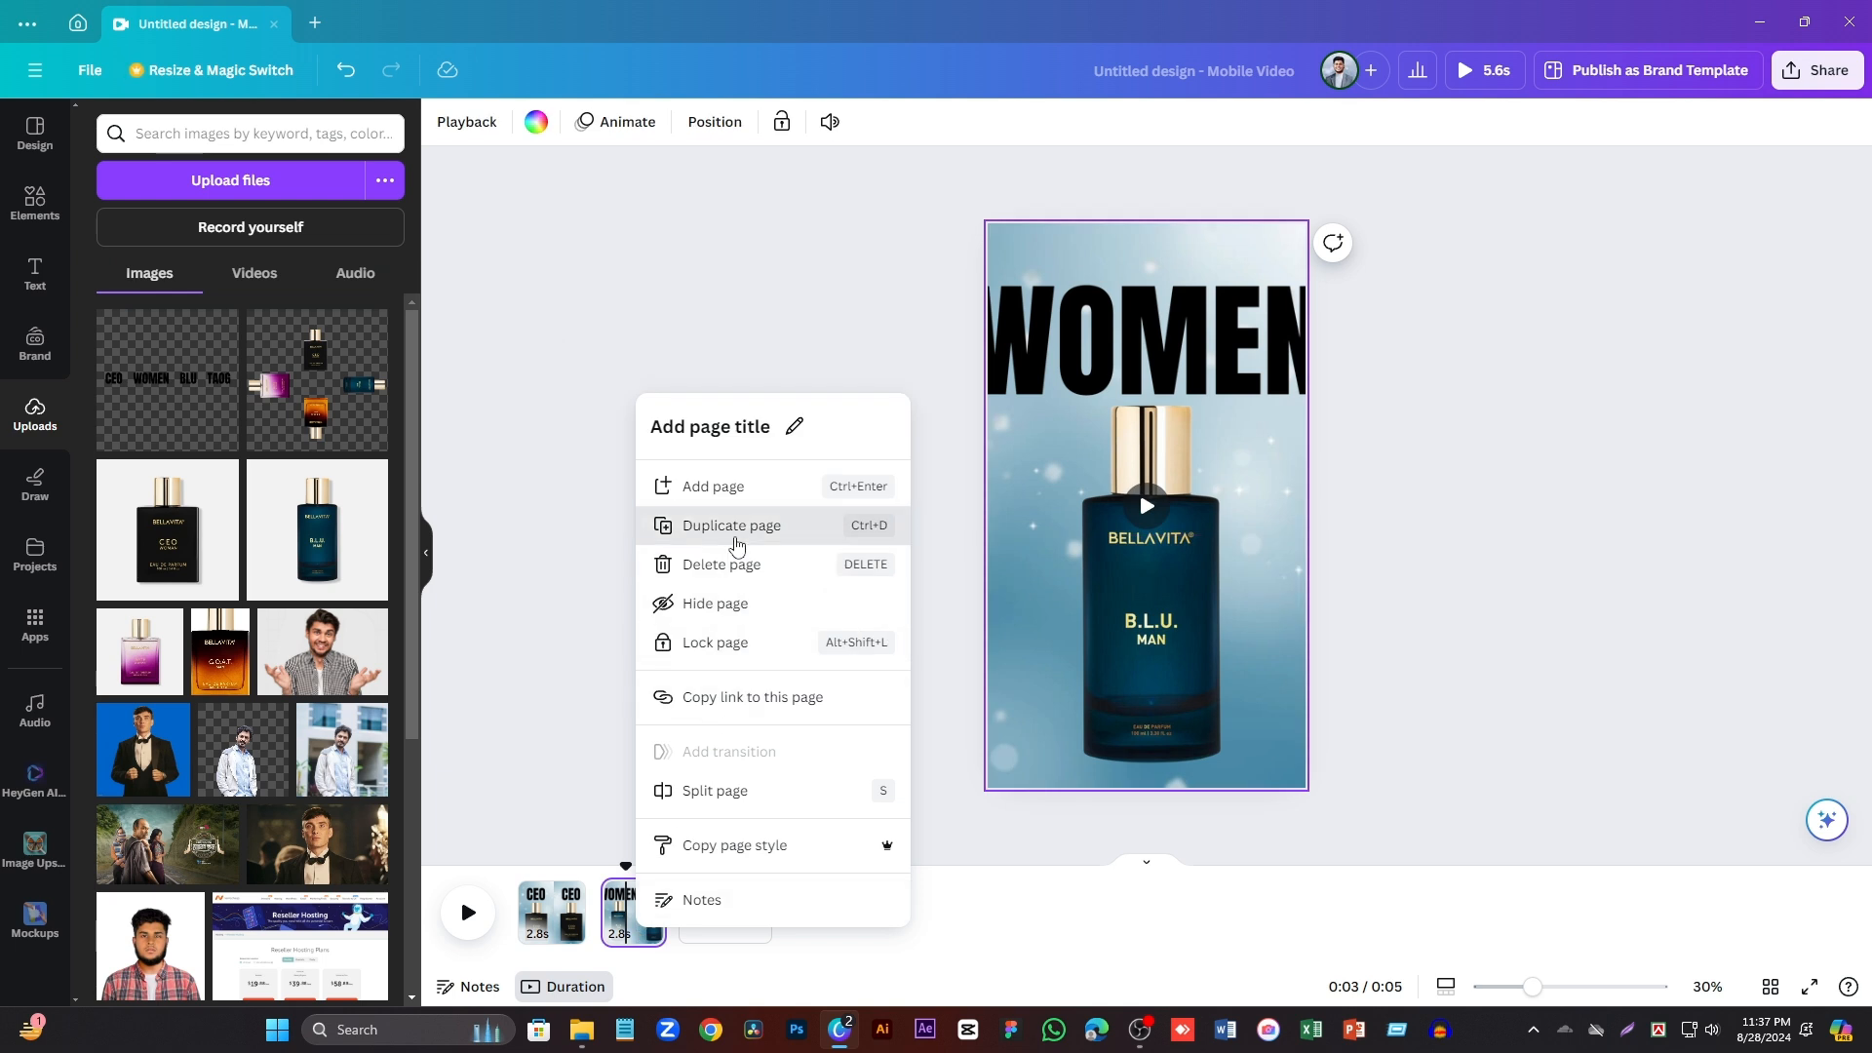
pyautogui.click(731, 526)
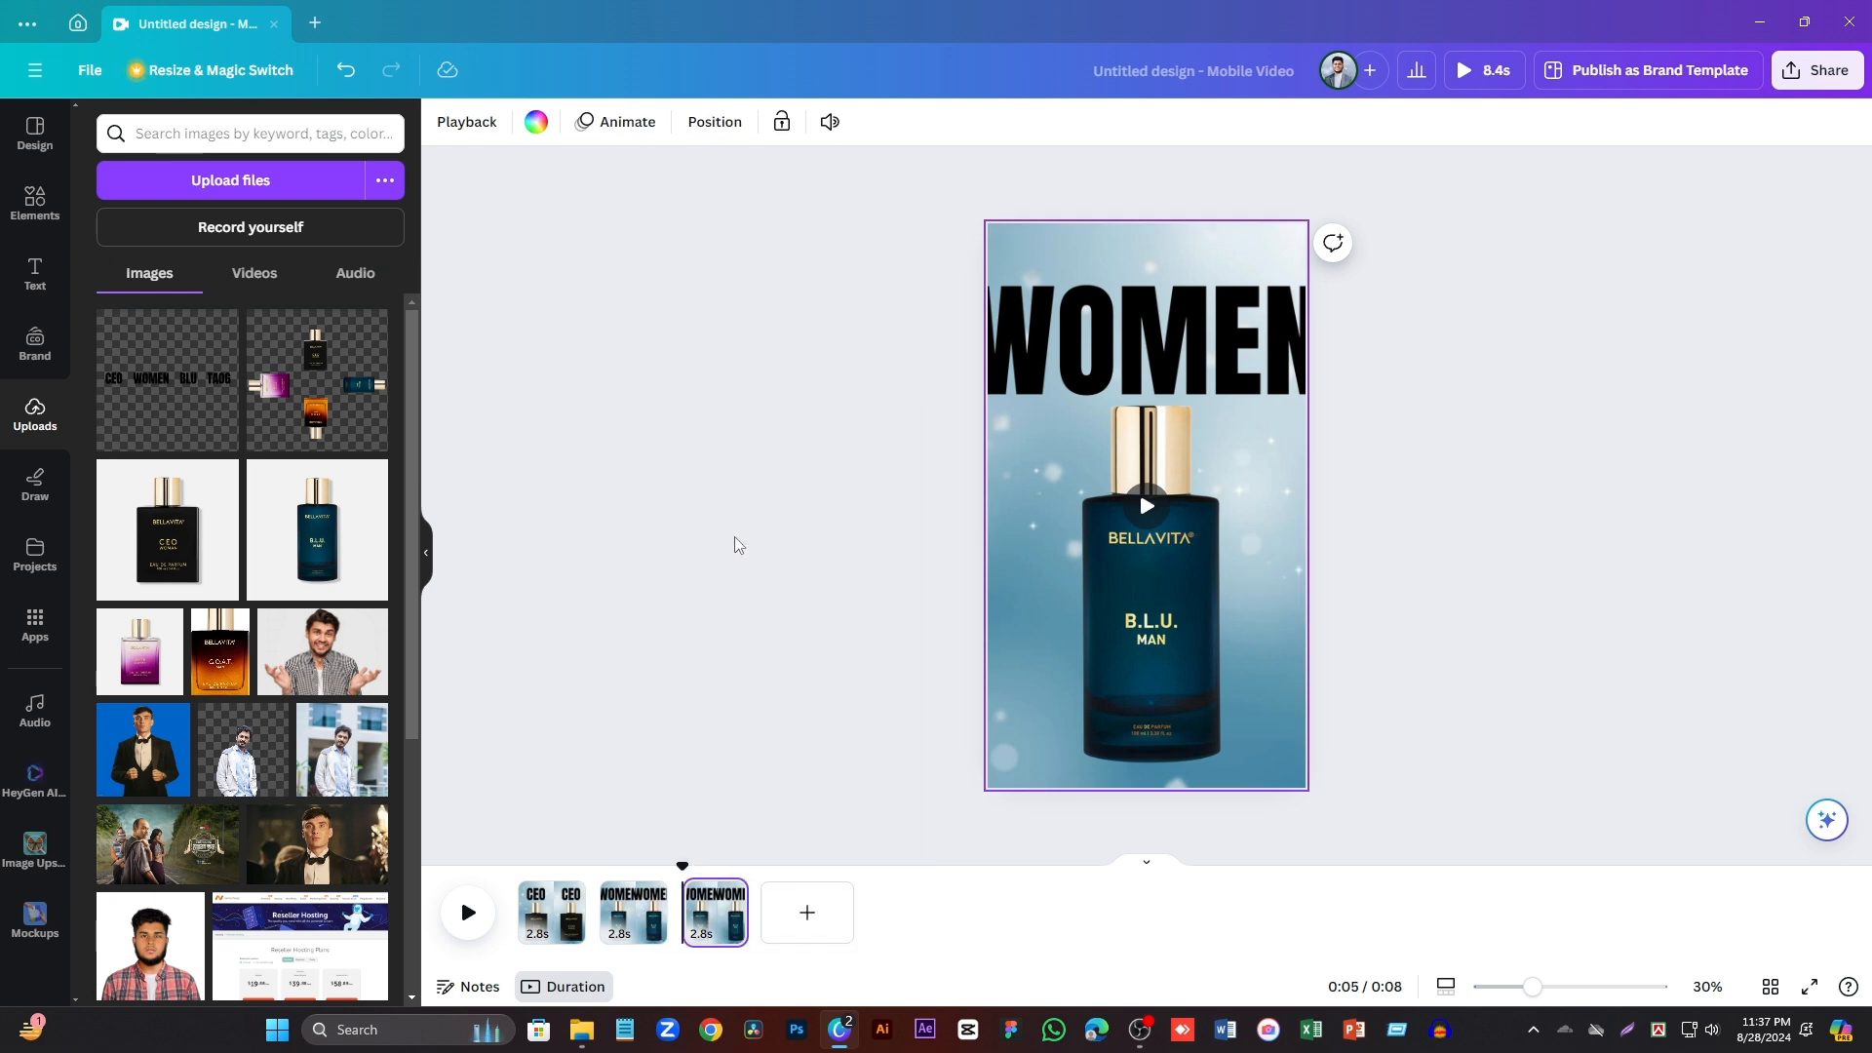
pyautogui.click(1175, 615)
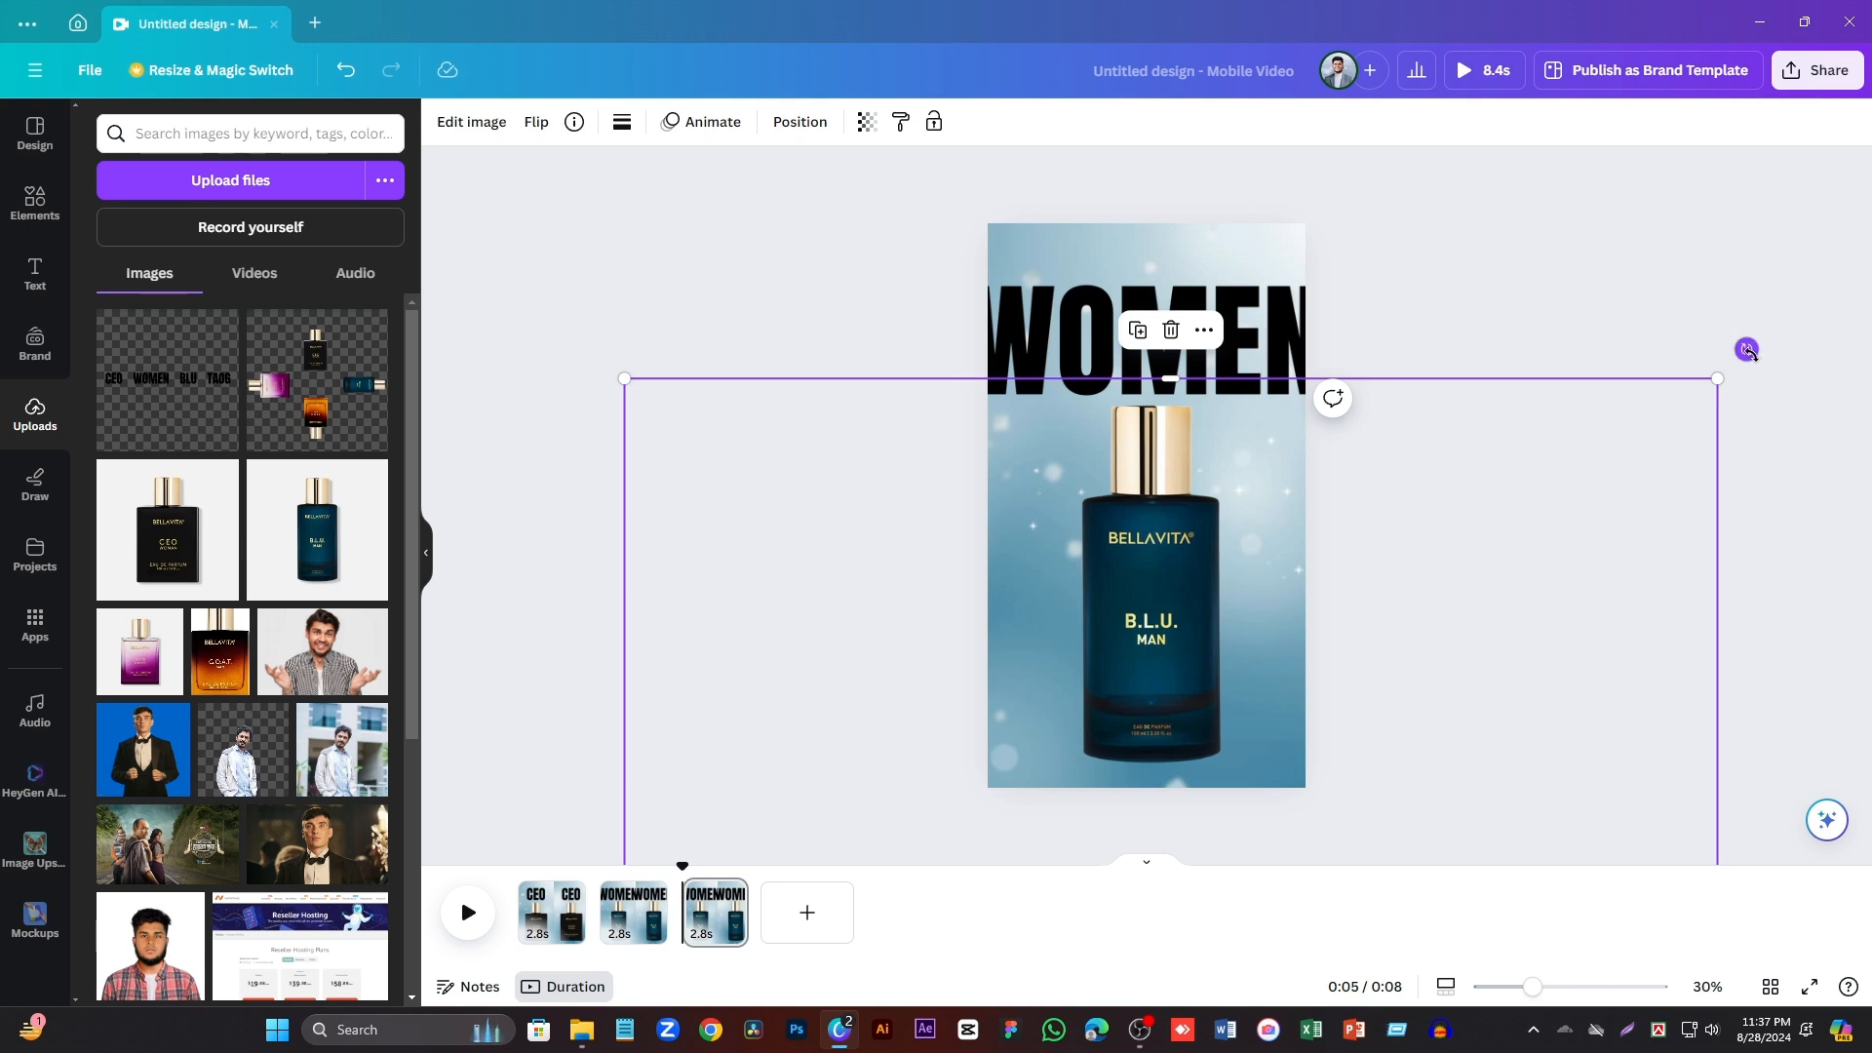
pyautogui.keyDown('ctrl'); pyautogui.scroll(-3, 1750, 357); pyautogui.keyUp('ctrl')
pyautogui.moveTo(1514, 340); pyautogui.dragTo(729, 343)
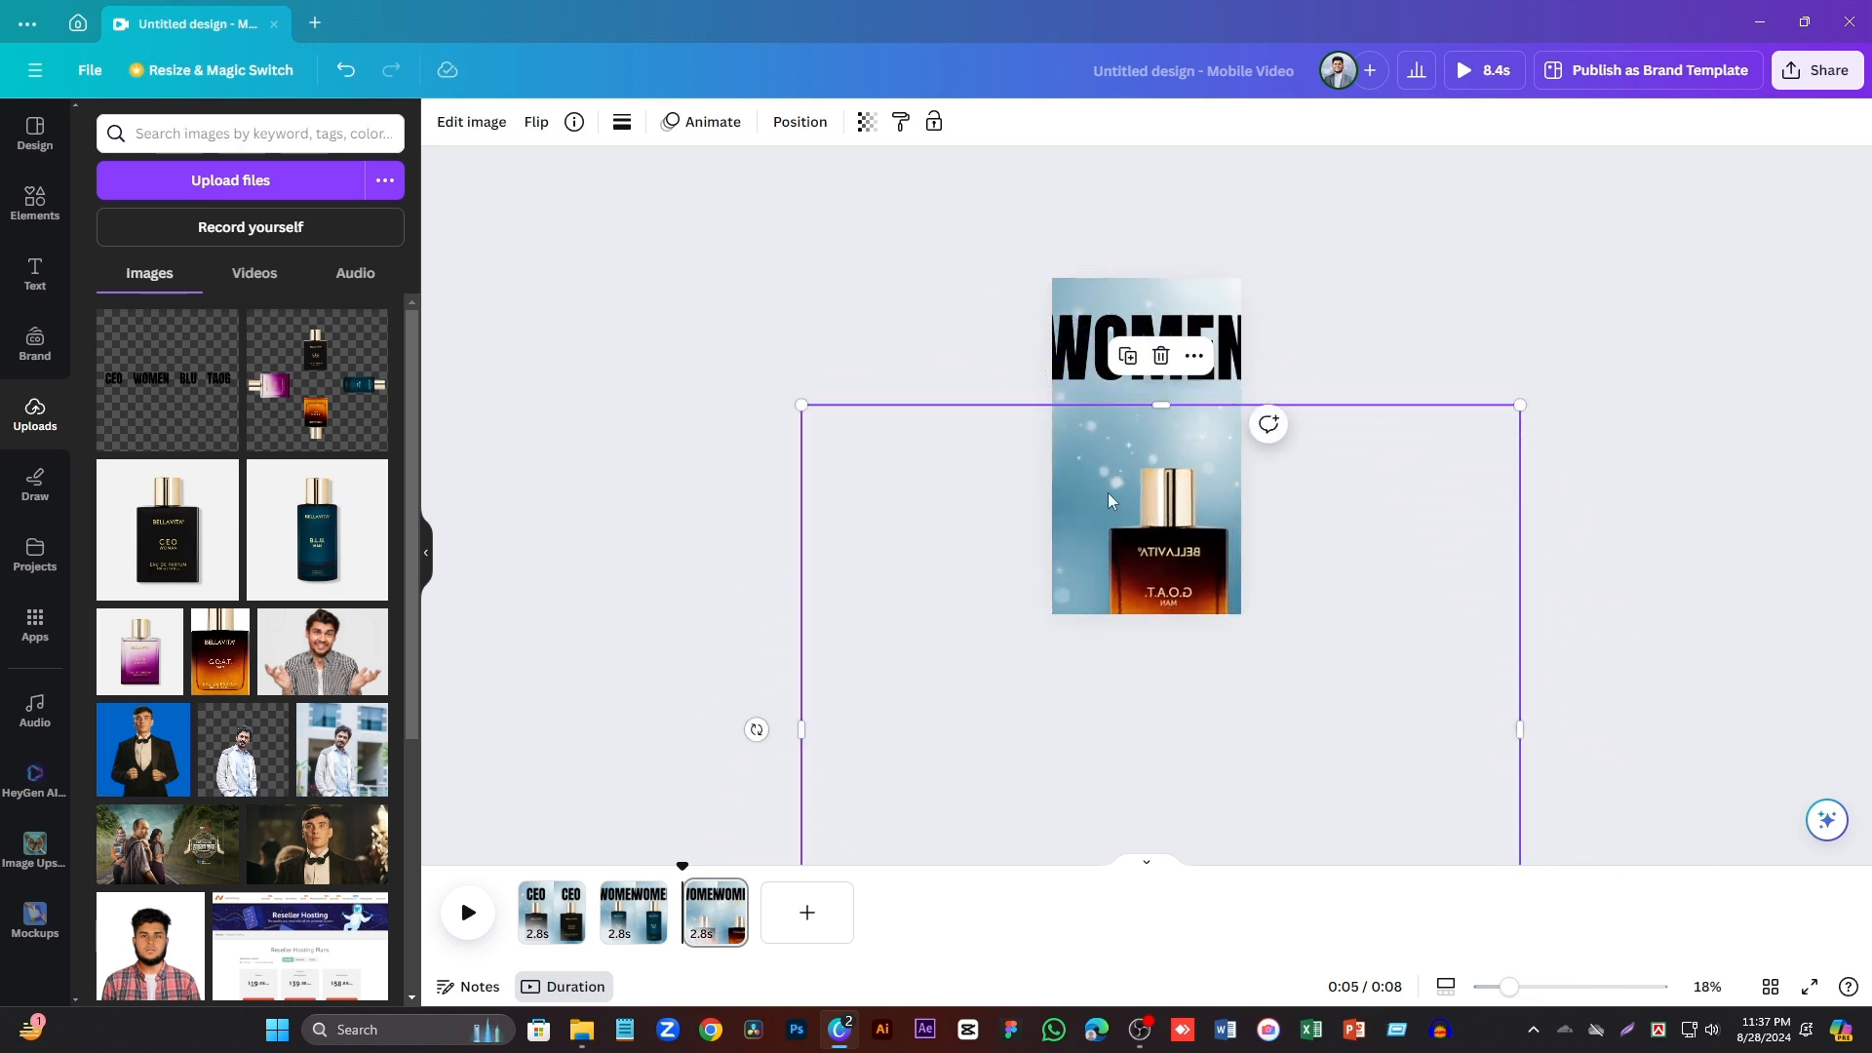
pyautogui.moveTo(1159, 518); pyautogui.dragTo(1150, 454)
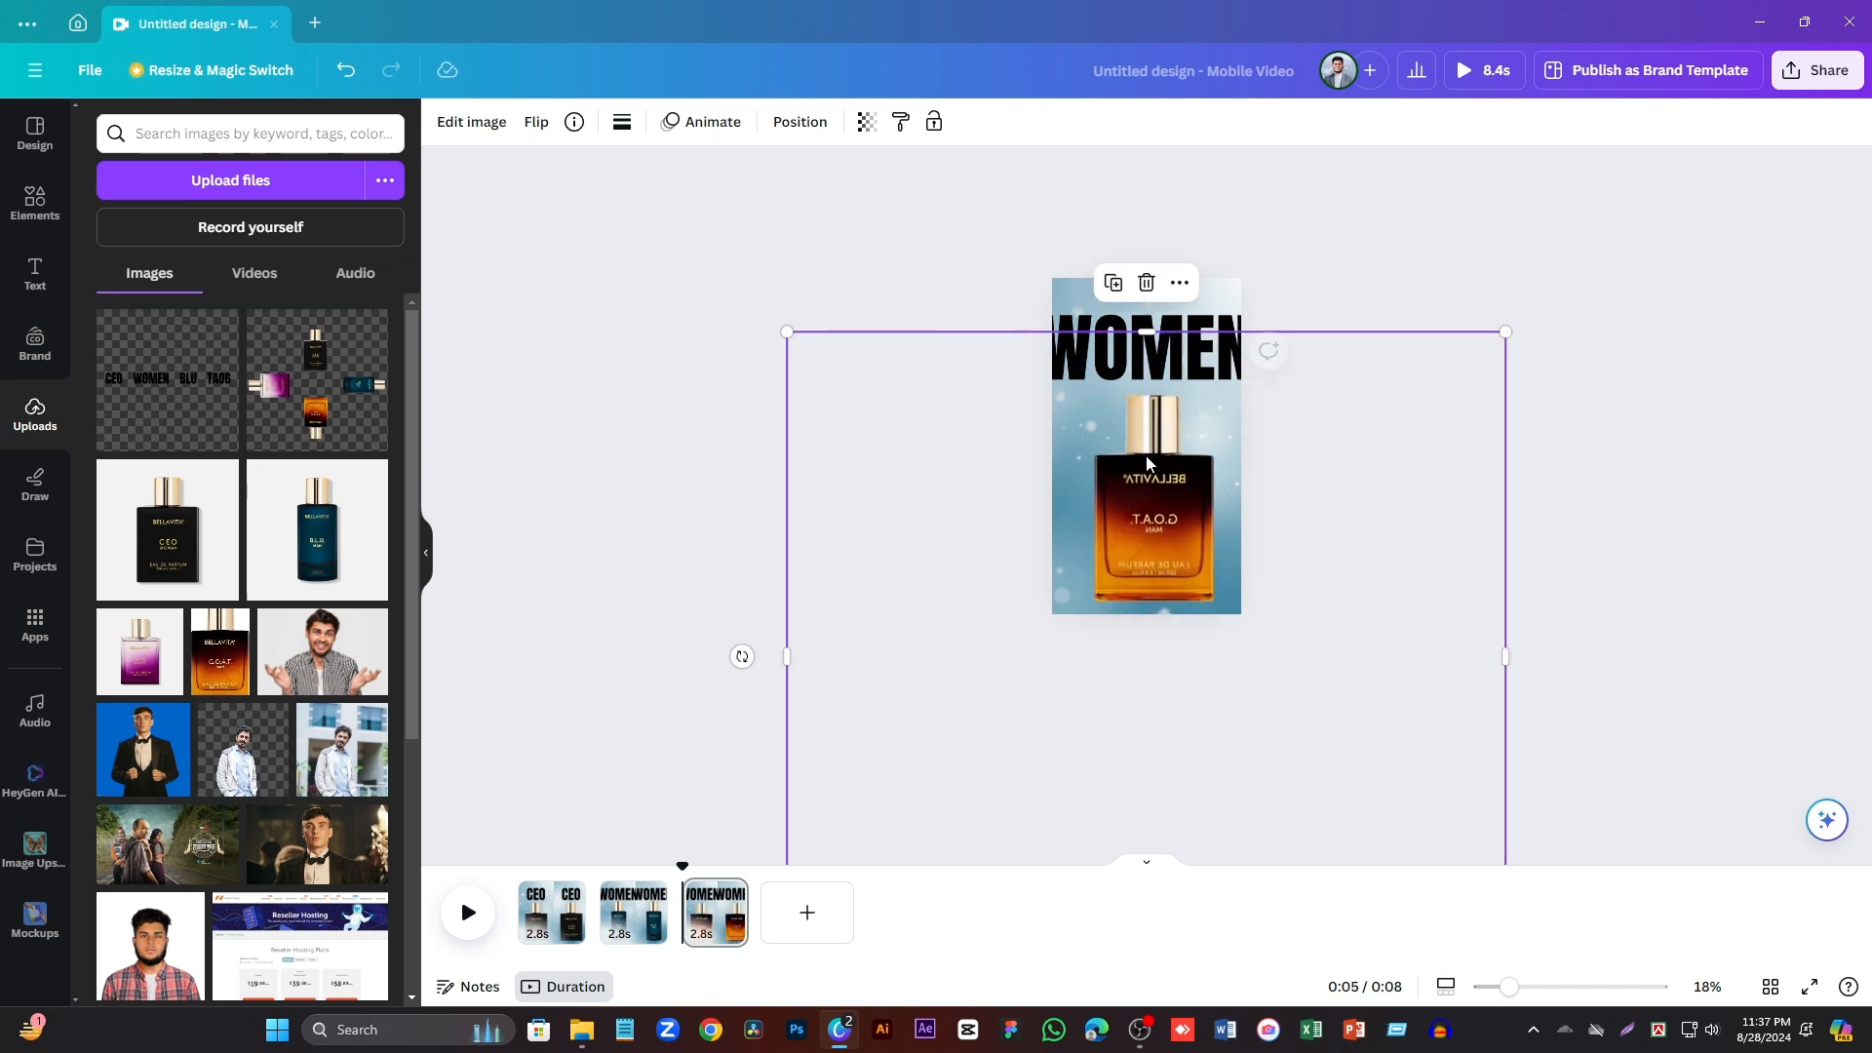
# - On page 3, shift the text image horizontally until BLU is centered above the orange bottle, and duplicate the page
pyautogui.click(1227, 309)
pyautogui.moveTo(1215, 392); pyautogui.dragTo(991, 383)
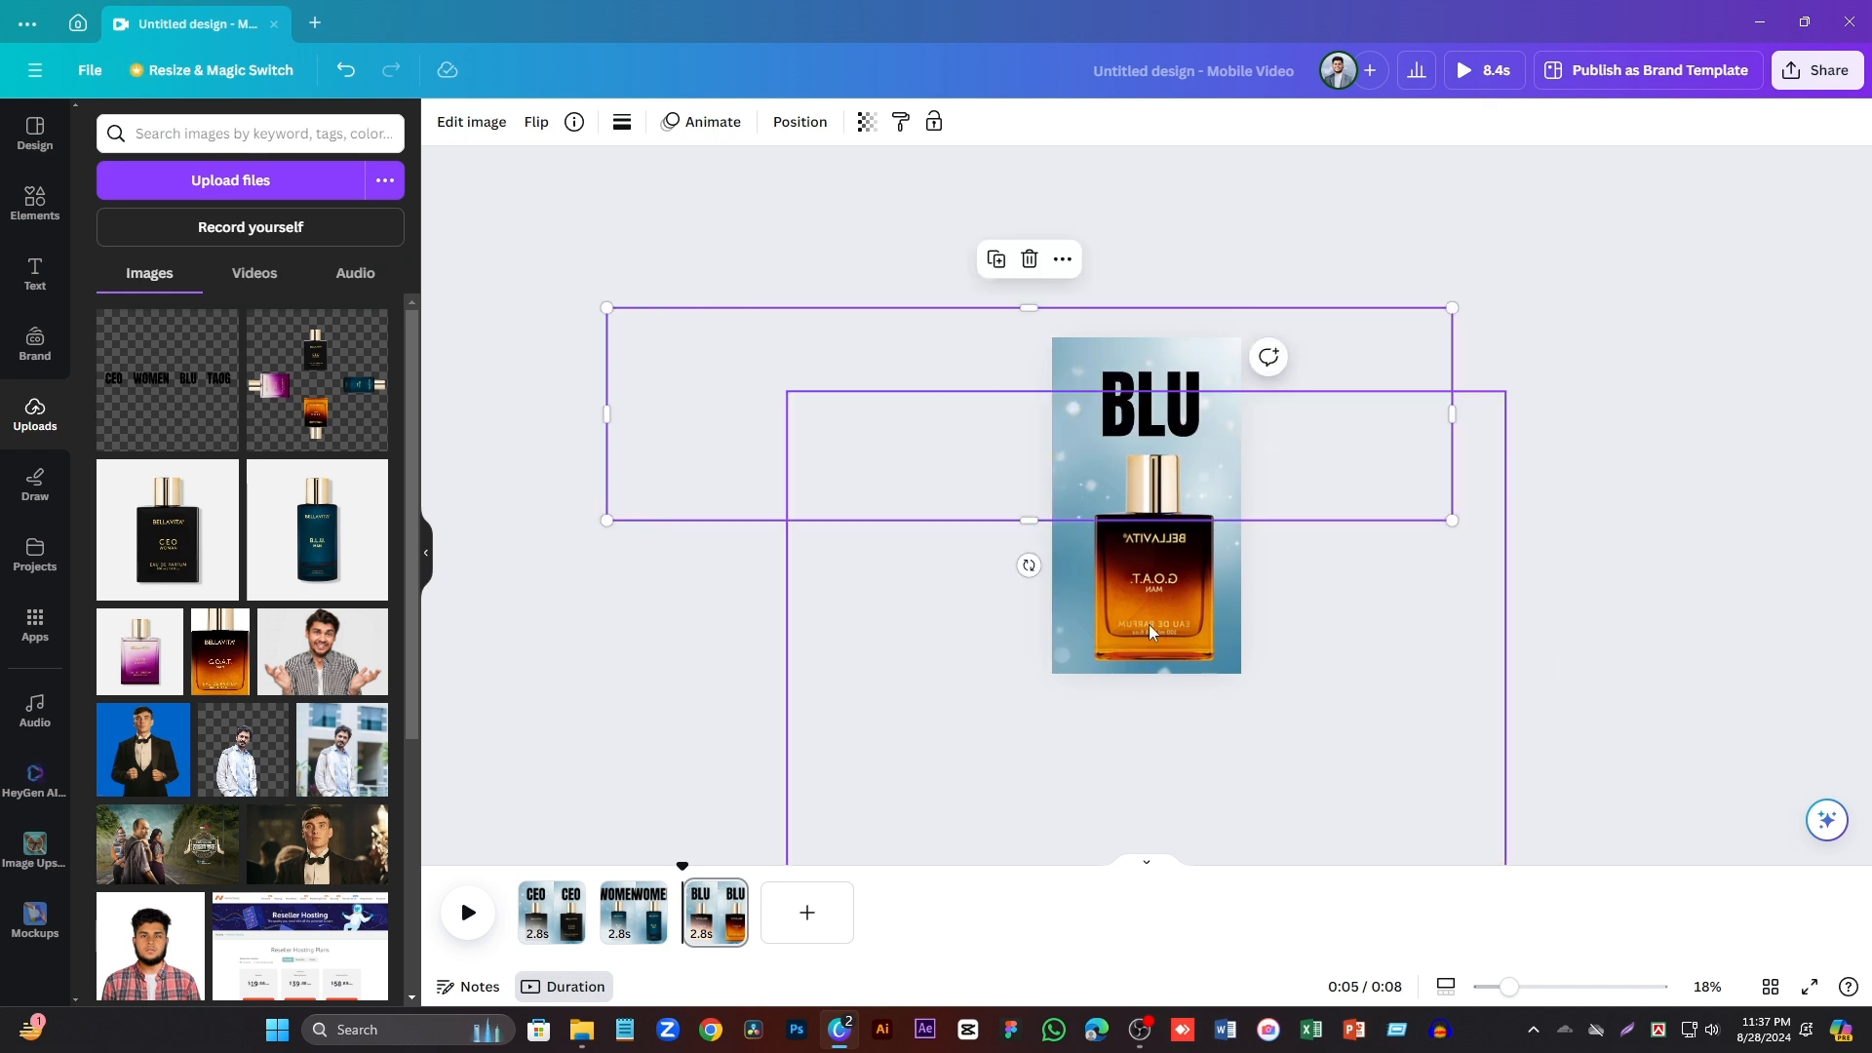
pyautogui.rightClick(714, 944)
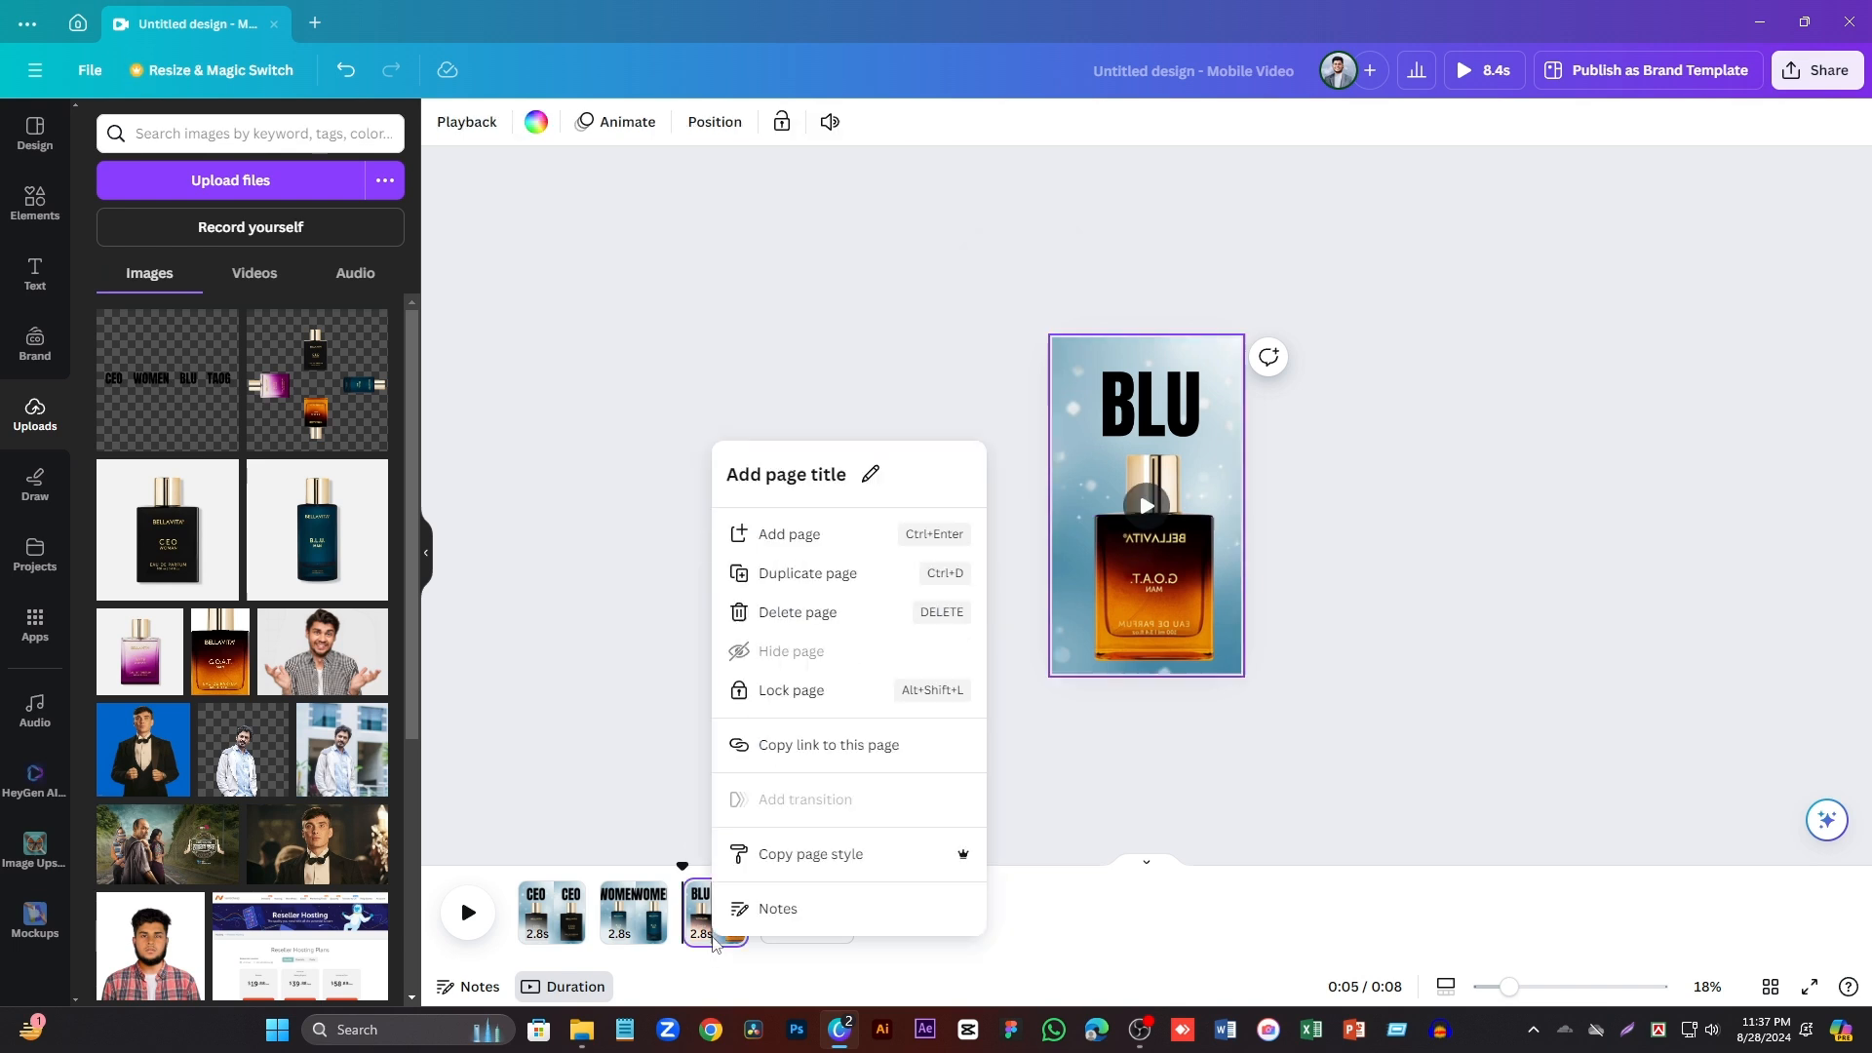
pyautogui.click(815, 577)
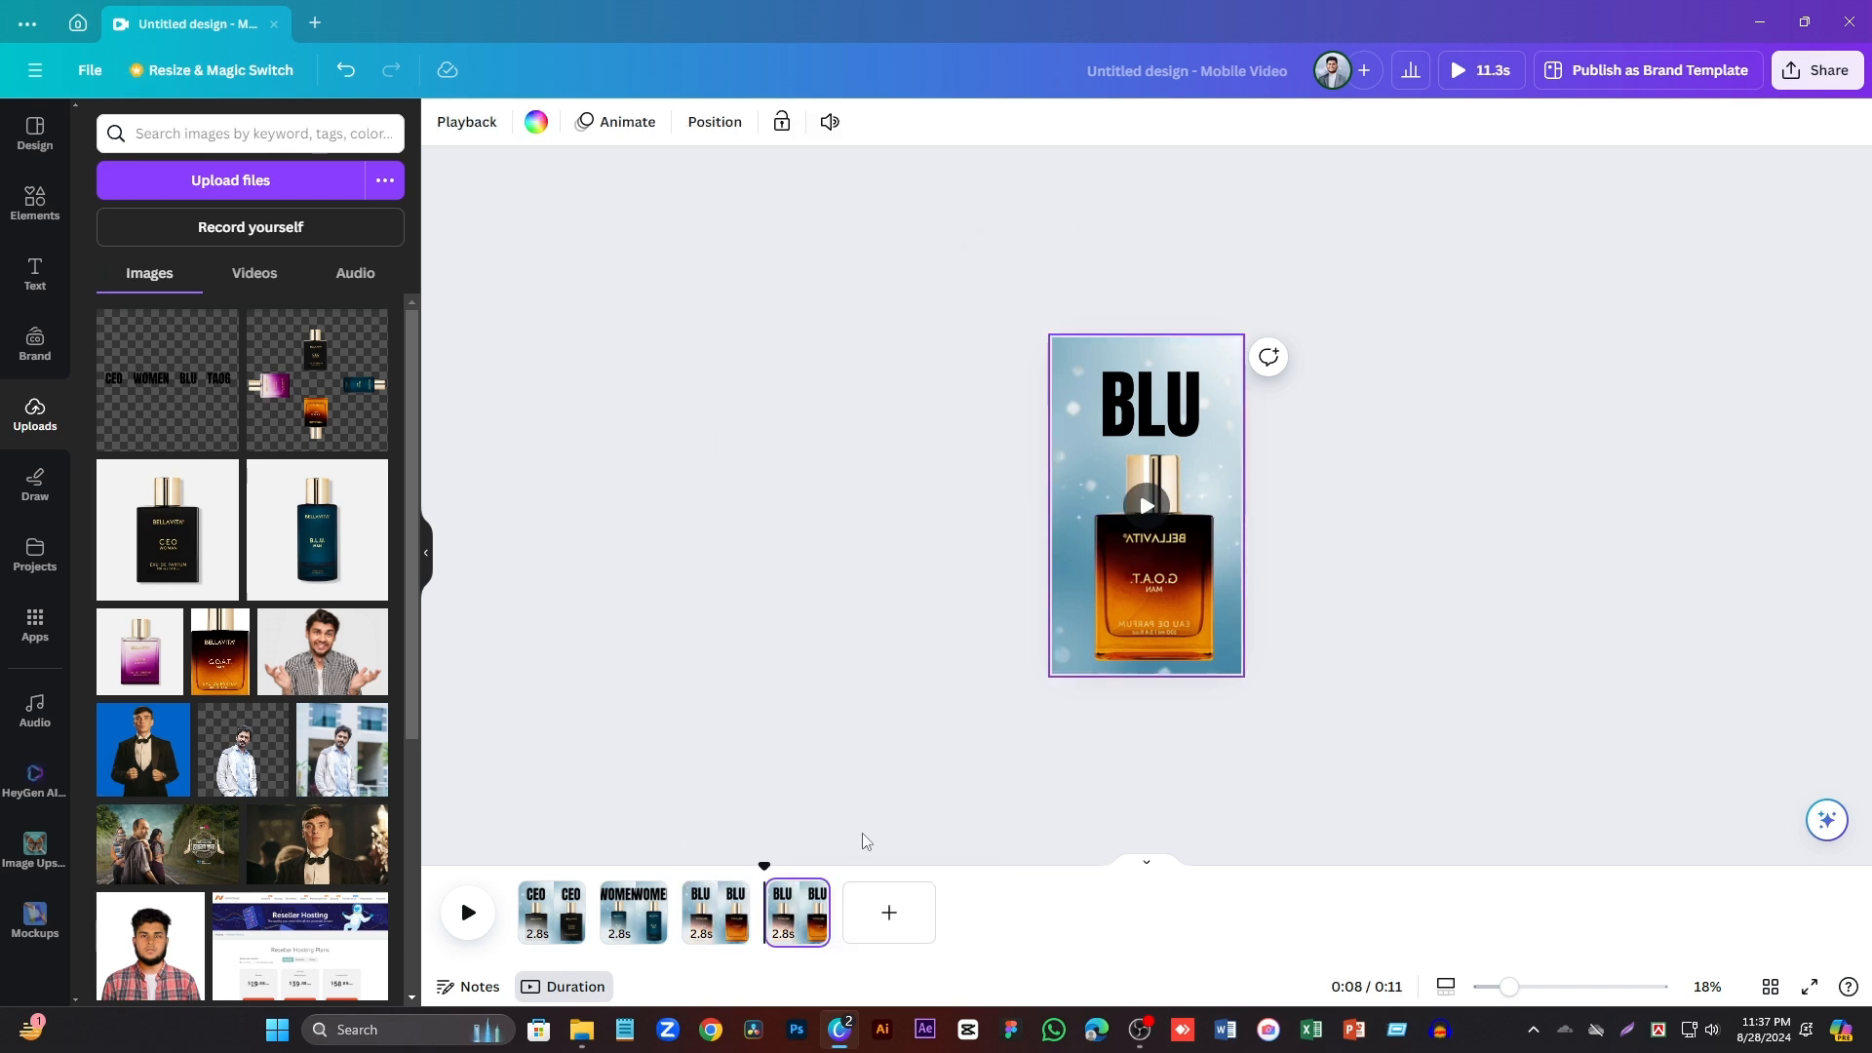
# - On page 4, shift the text image horizontally until the word TAOG is centered above the bottle
pyautogui.click(1185, 378)
pyautogui.scroll(2, 1185, 378)
pyautogui.moveTo(1213, 324); pyautogui.dragTo(950, 324)
# - Rotate the bottle cross on page 4 until the purple DATE WOMAN bottle stands upright, and center it below TAOG
pyautogui.click(1149, 686)
pyautogui.keyDown('ctrl'); pyautogui.scroll(-5, 1279, 417); pyautogui.keyUp('ctrl')
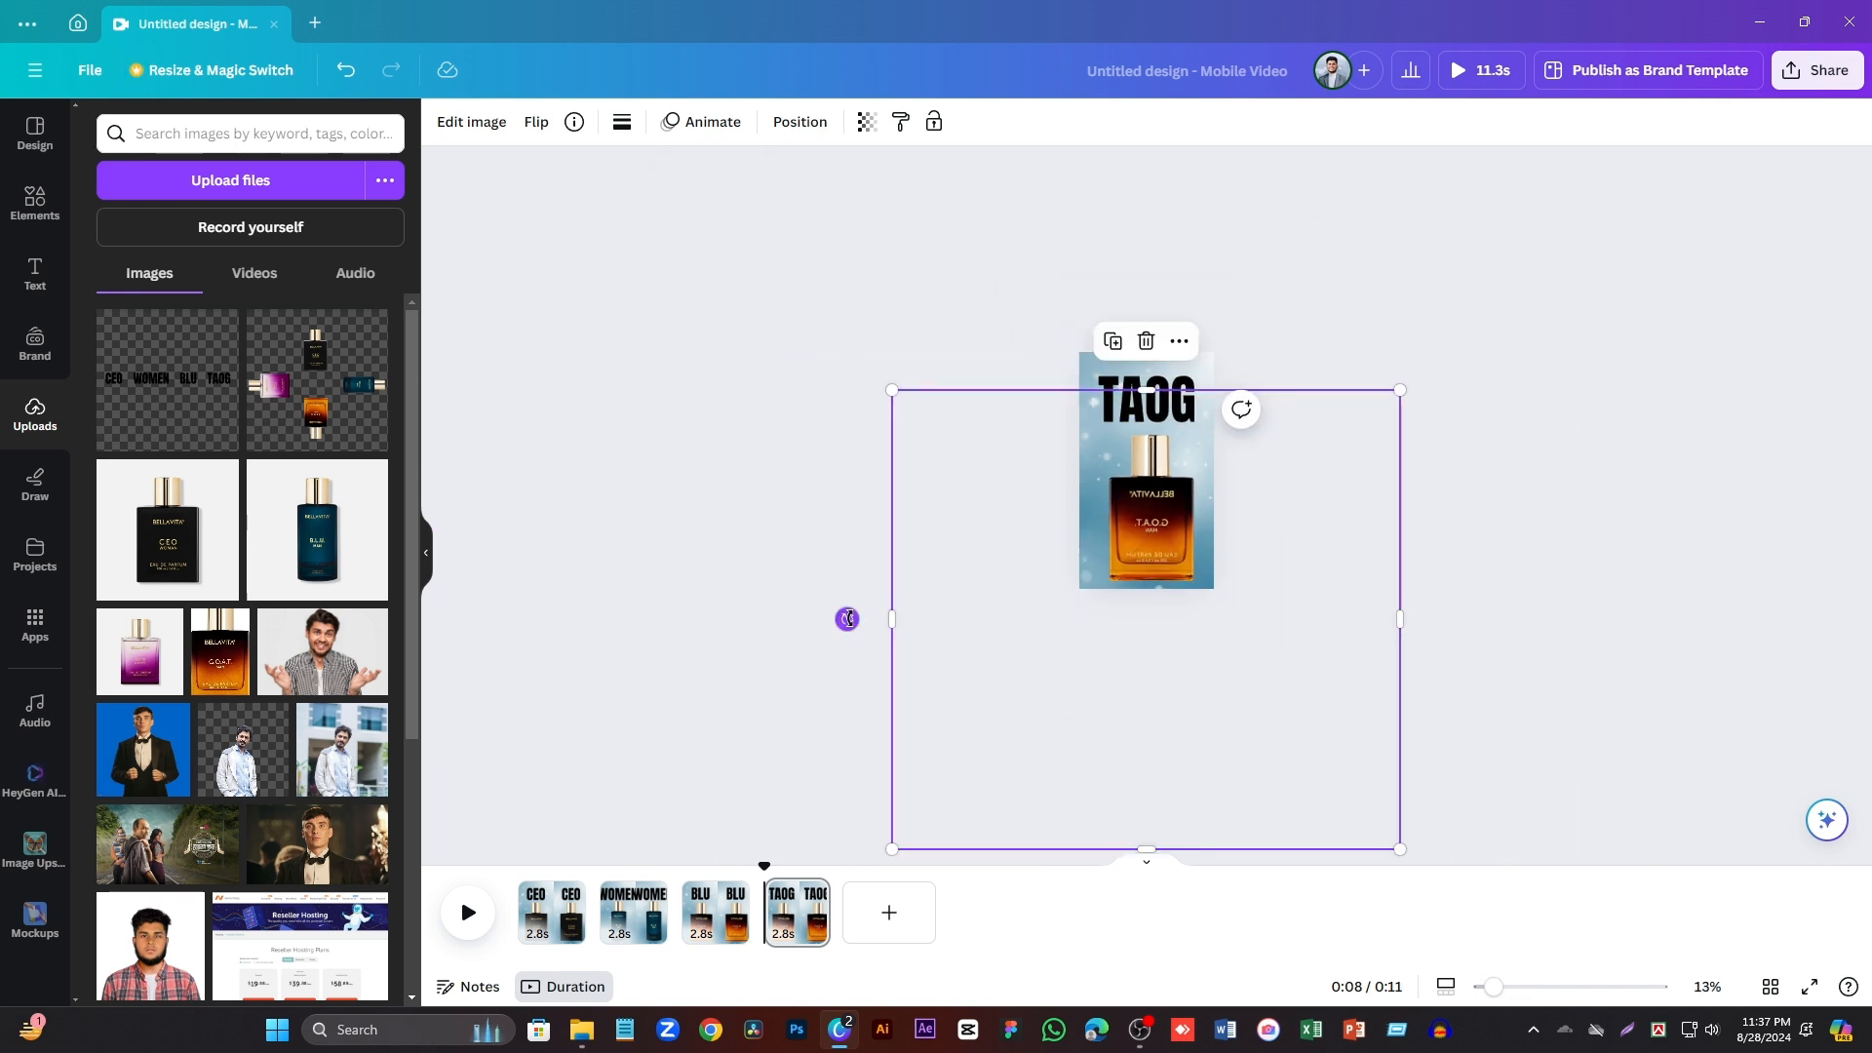
pyautogui.moveTo(847, 618); pyautogui.dragTo(1150, 968)
pyautogui.keyDown('ctrl'); pyautogui.scroll(3, 1150, 517); pyautogui.keyUp('ctrl')
pyautogui.moveTo(1150, 426); pyautogui.dragTo(1141, 520)
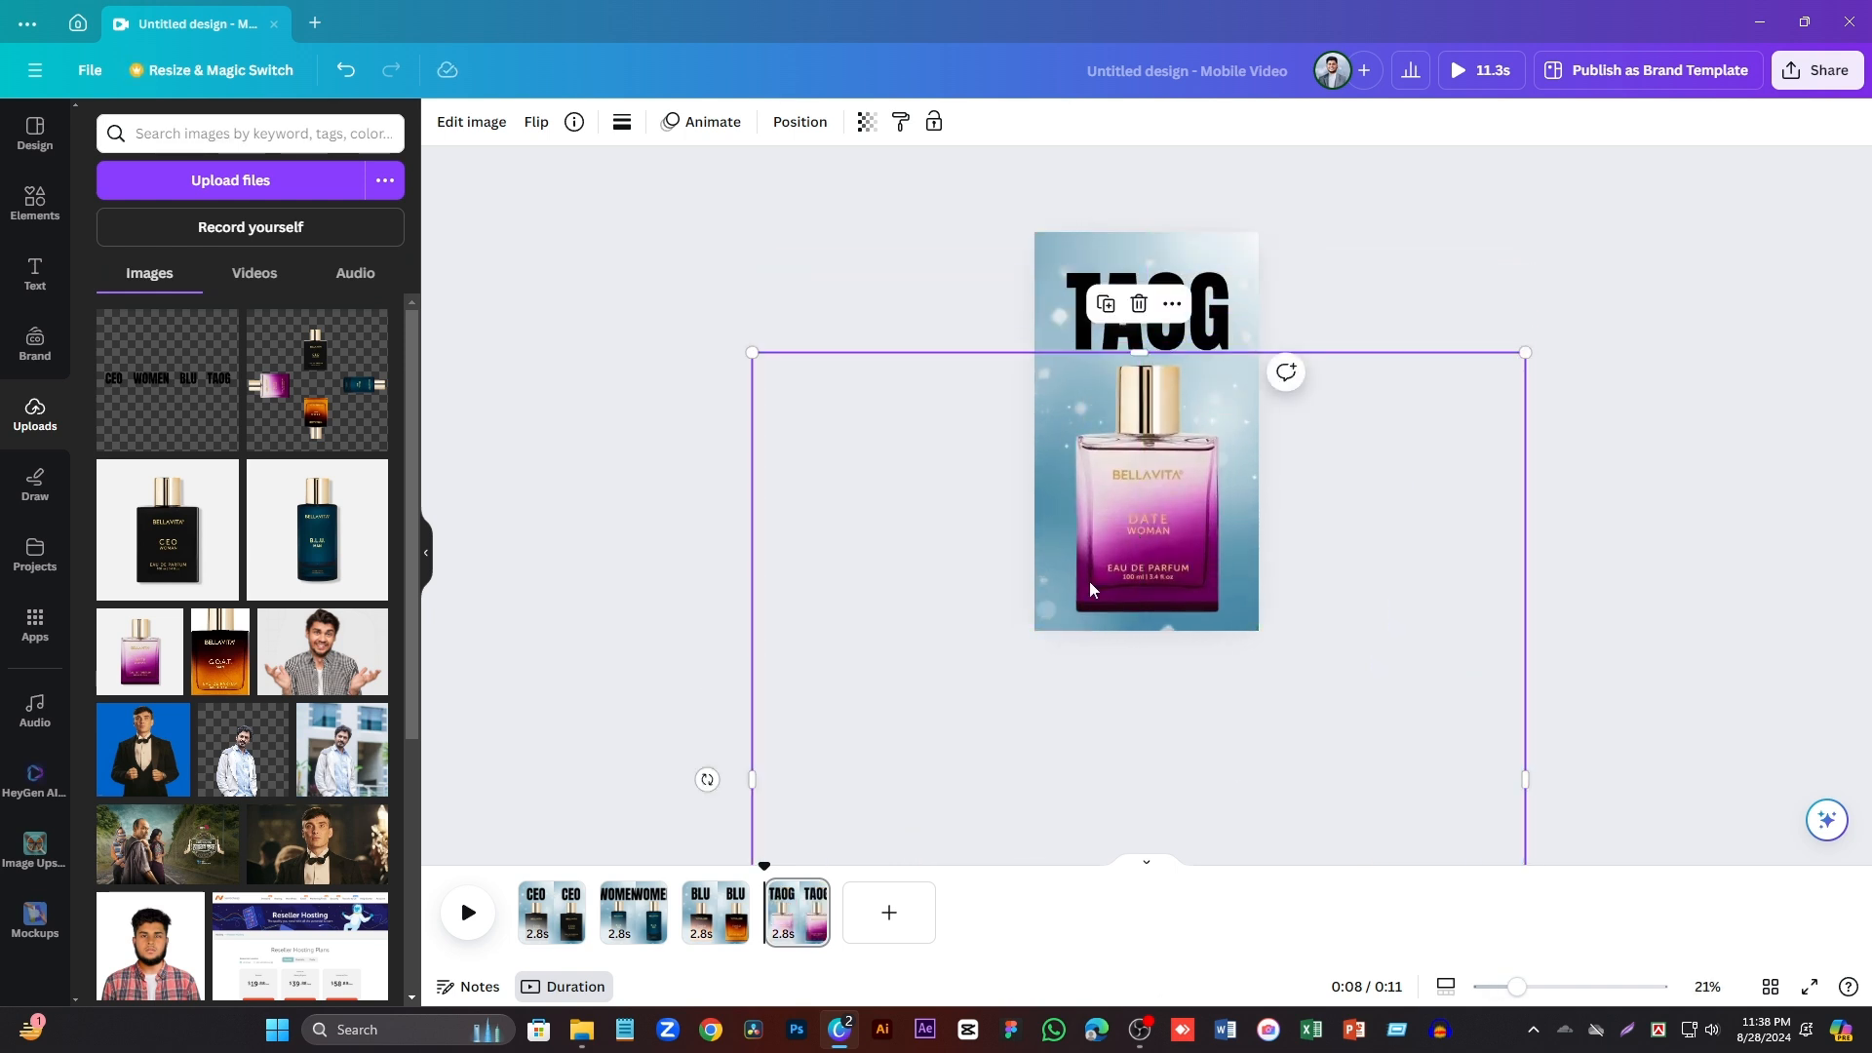
# - On page 2, shrink the text image and recenter it so the whole word WOMEN fits within the page width
pyautogui.click(649, 926)
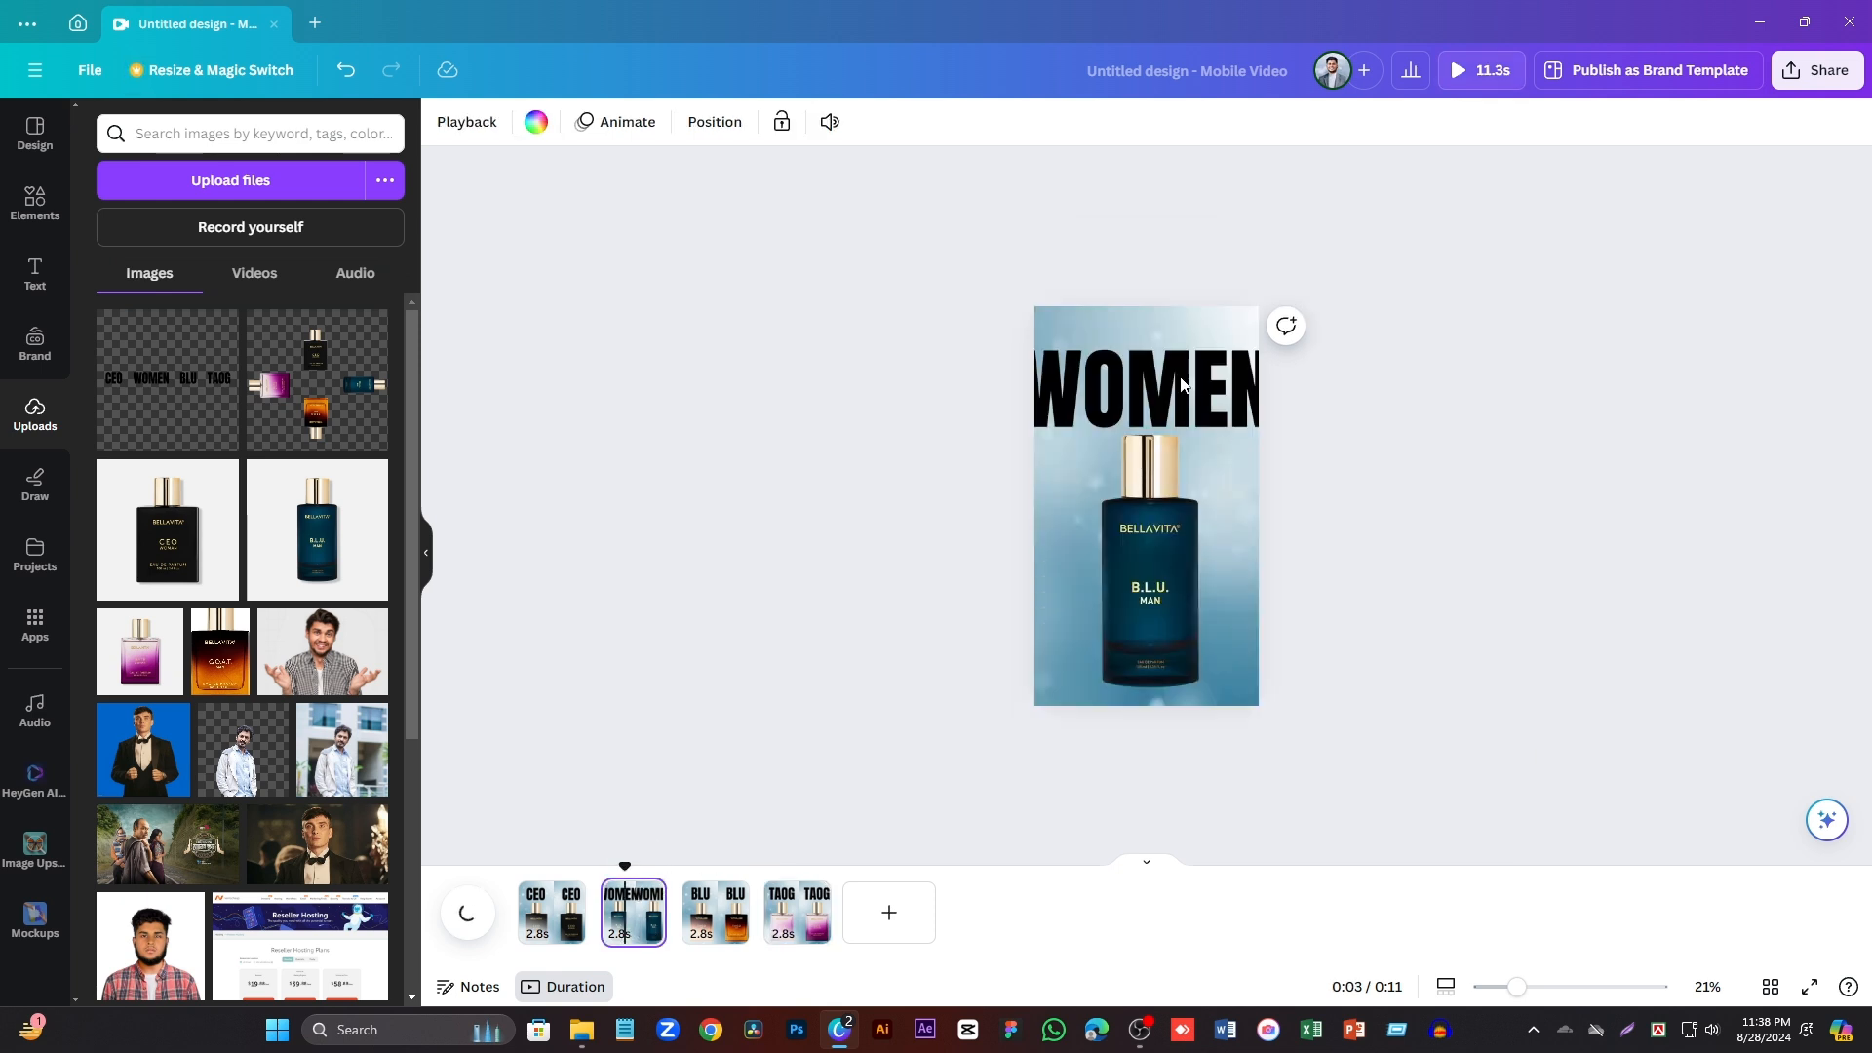
pyautogui.click(1180, 383)
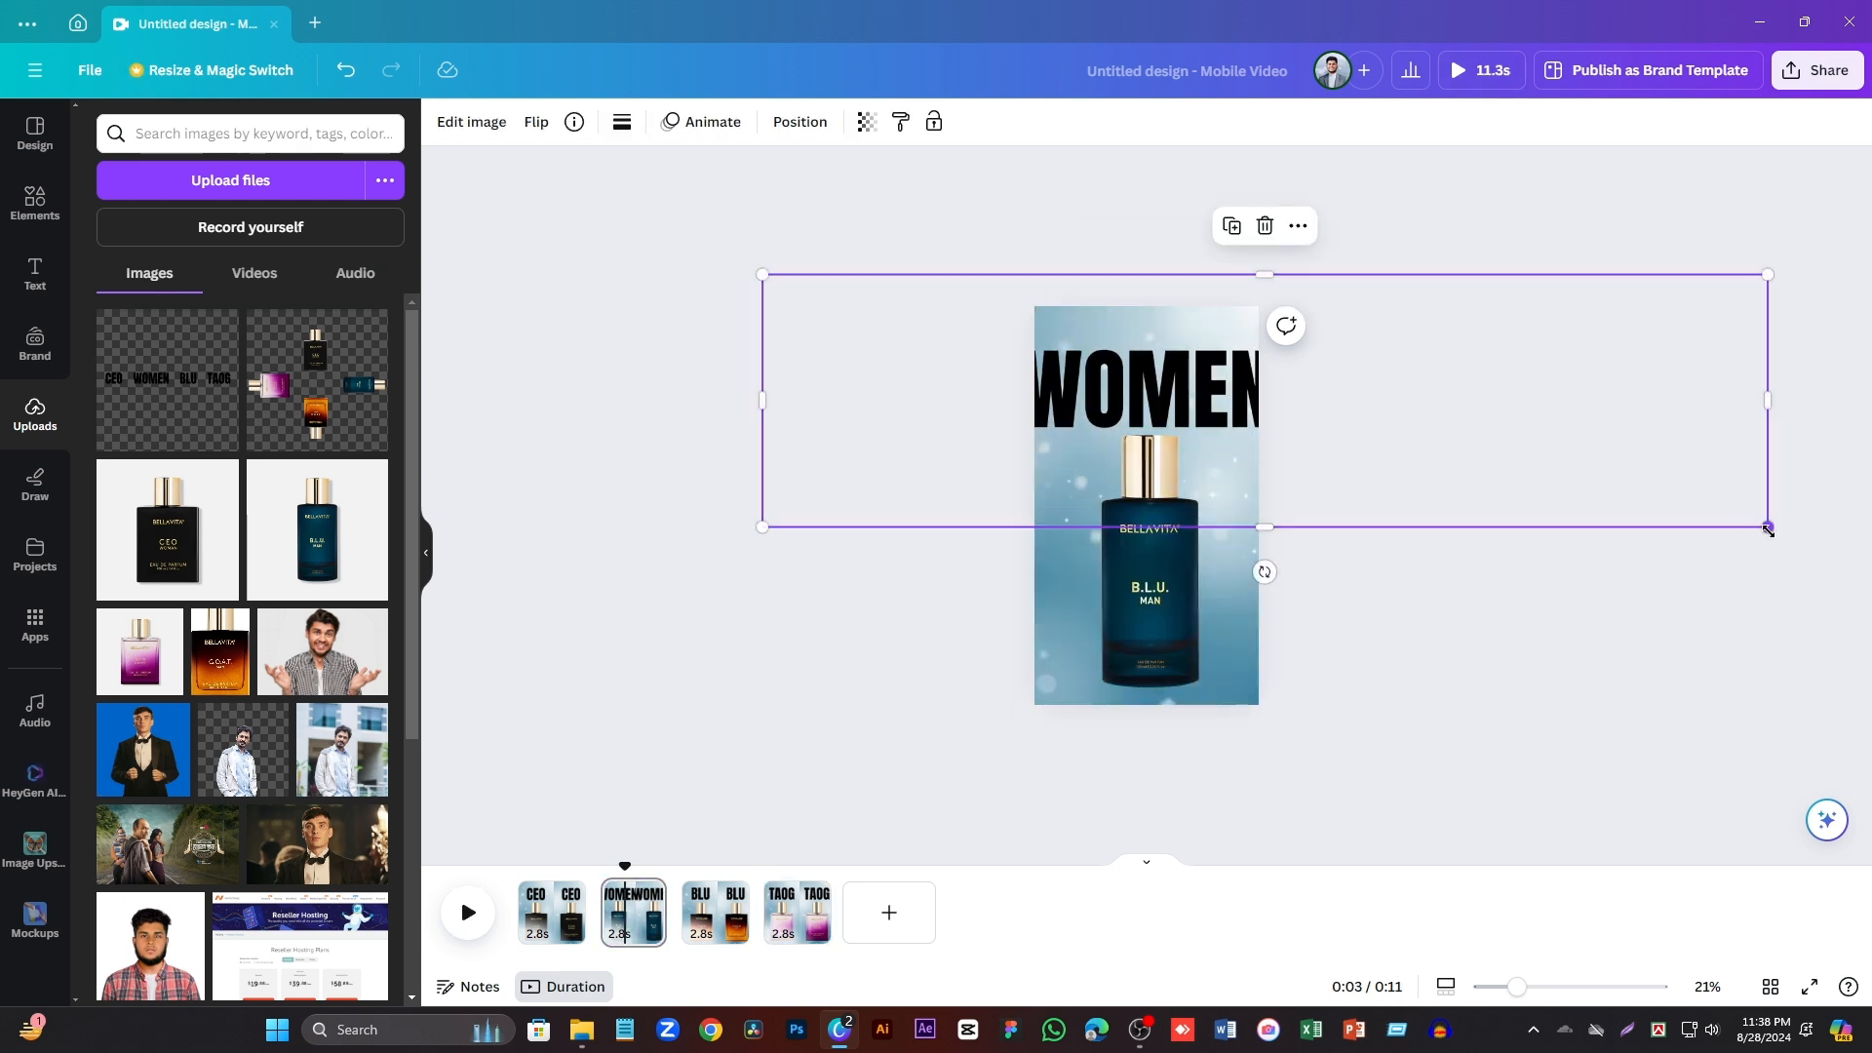
pyautogui.moveTo(1768, 529); pyautogui.dragTo(1621, 491)
pyautogui.moveTo(1138, 372); pyautogui.dragTo(1195, 379)
pyautogui.click(994, 639)
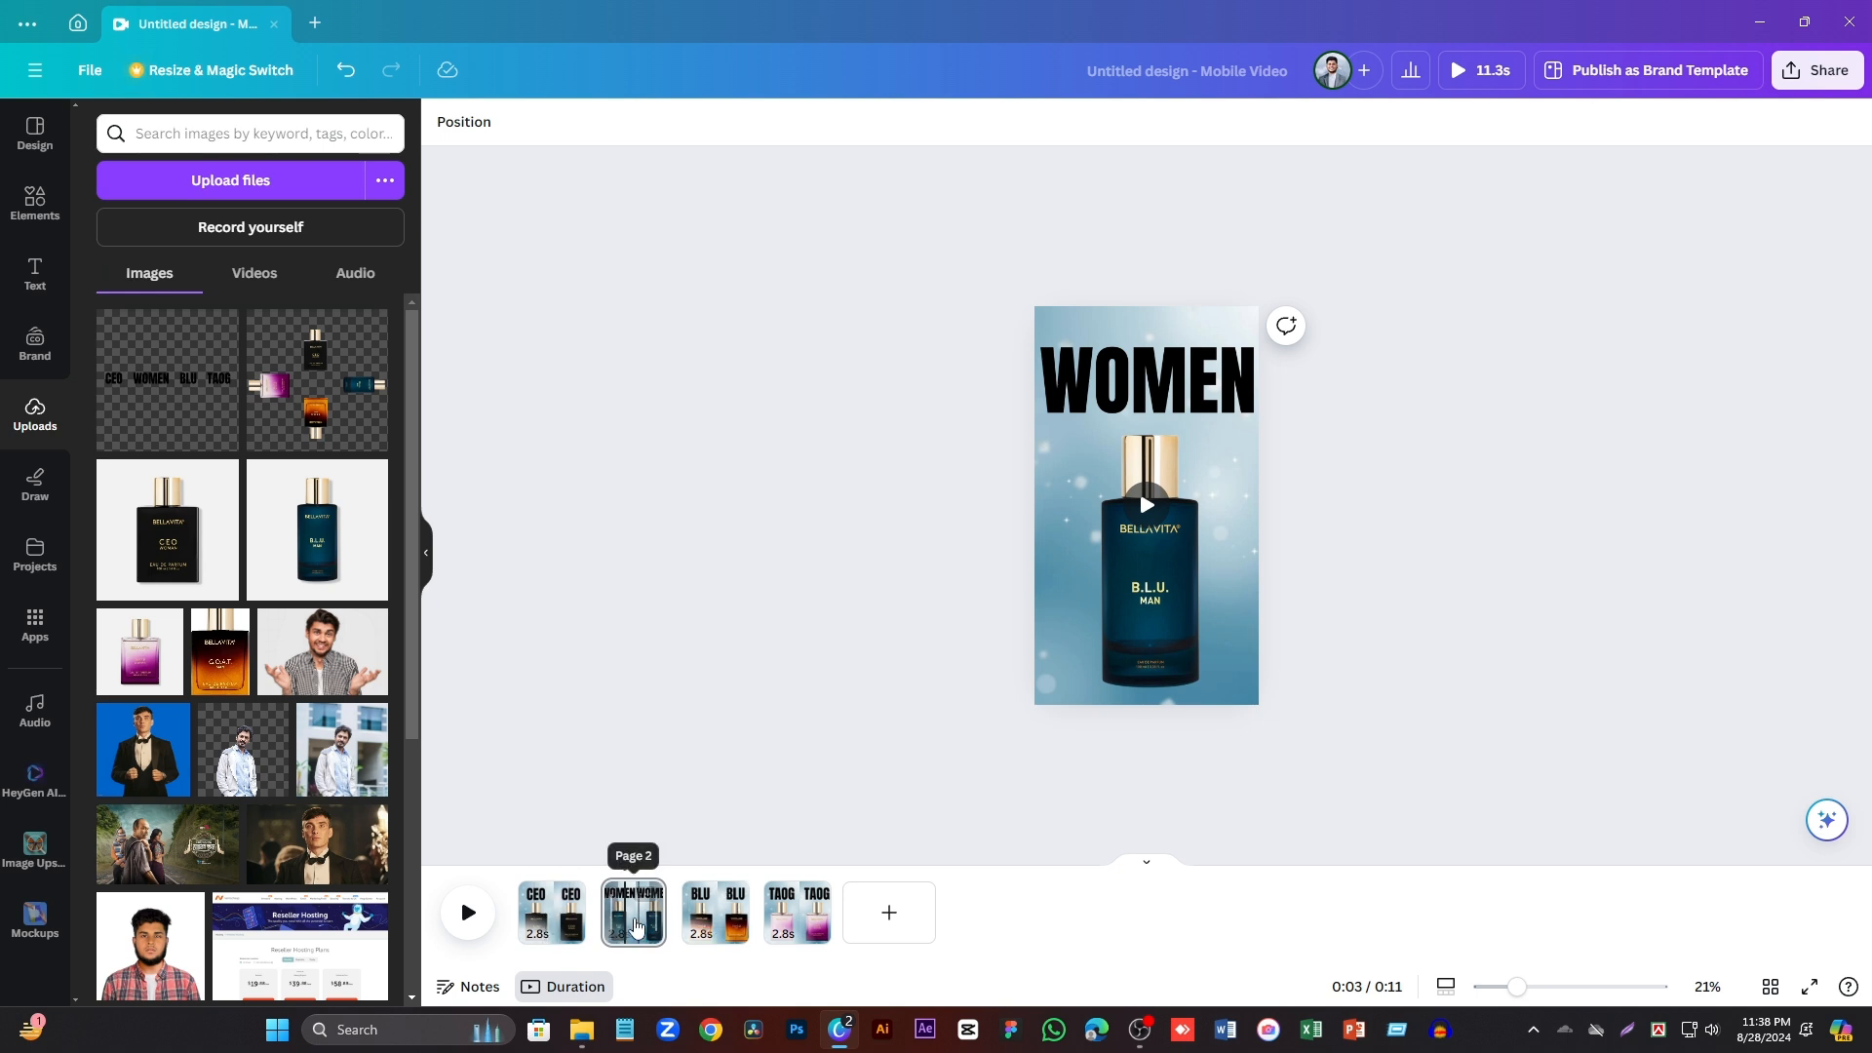
# - Add a Match & Move transition of 1.4 seconds between pages 1 and 2 and play it back
pyautogui.moveTo(599, 923)
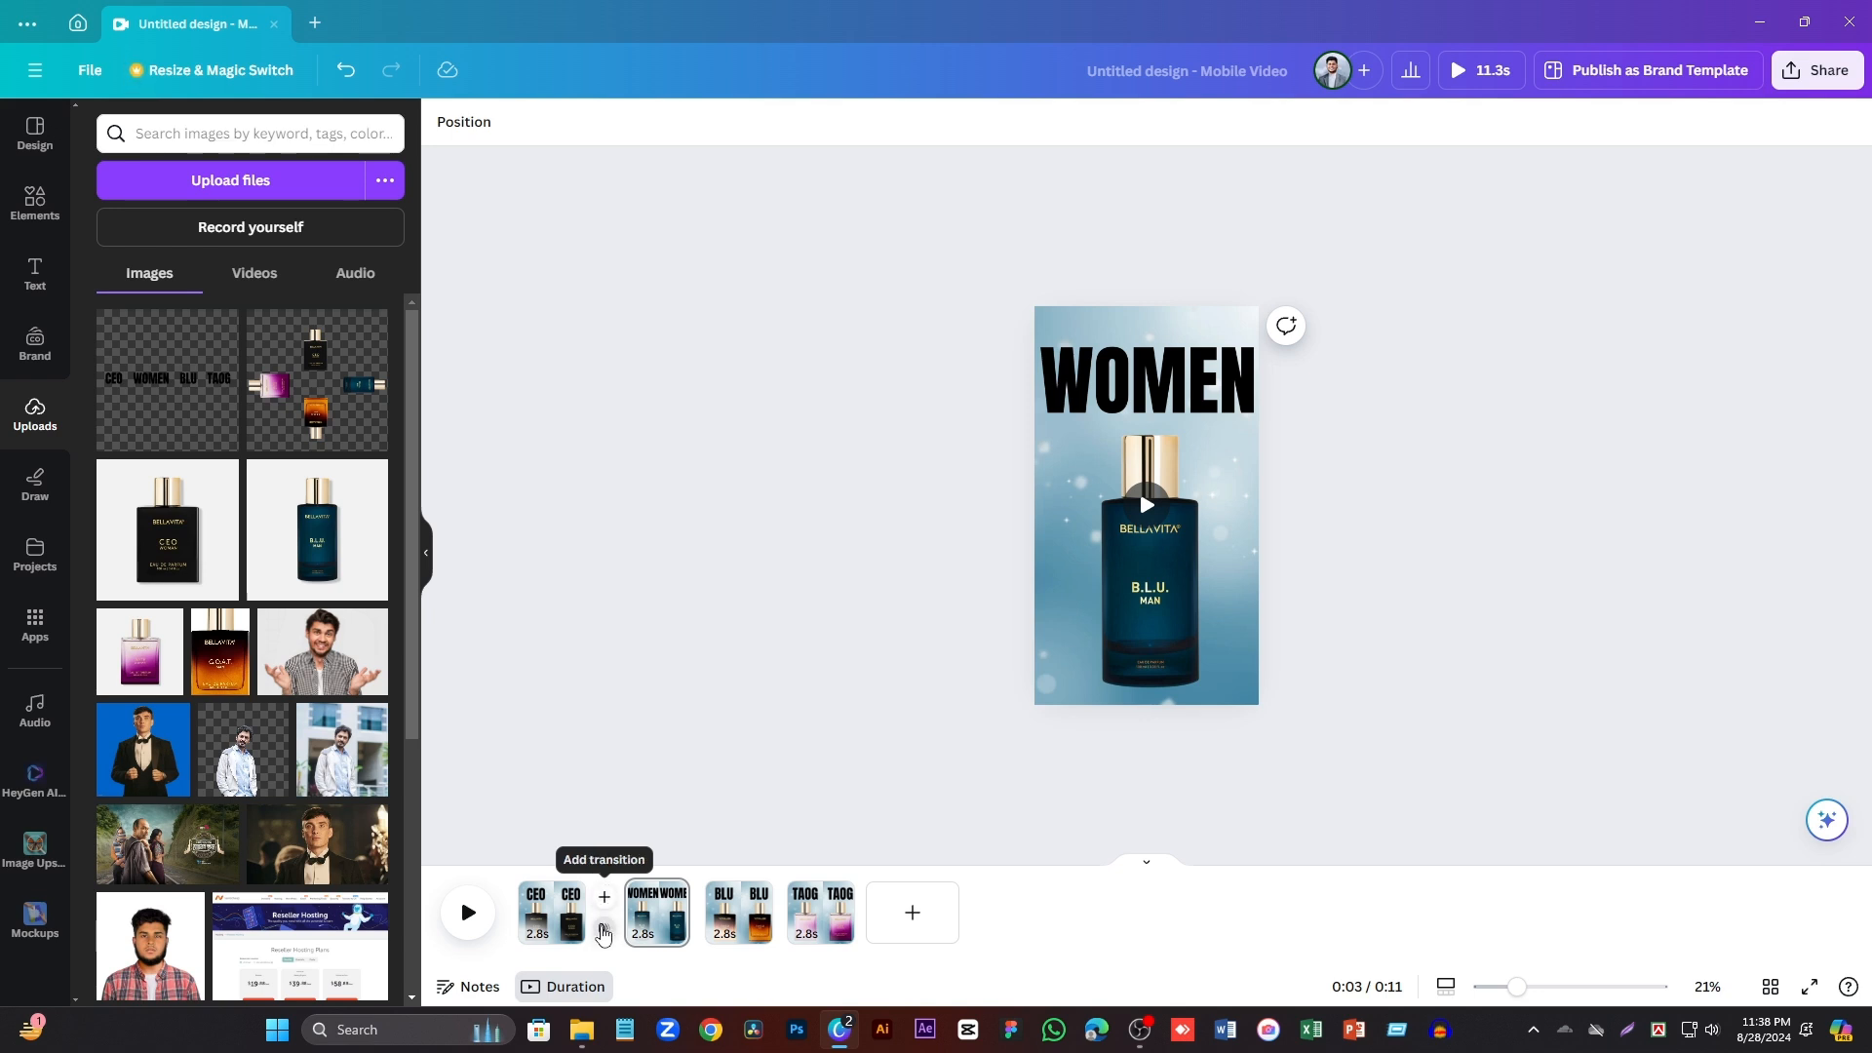
pyautogui.click(604, 933)
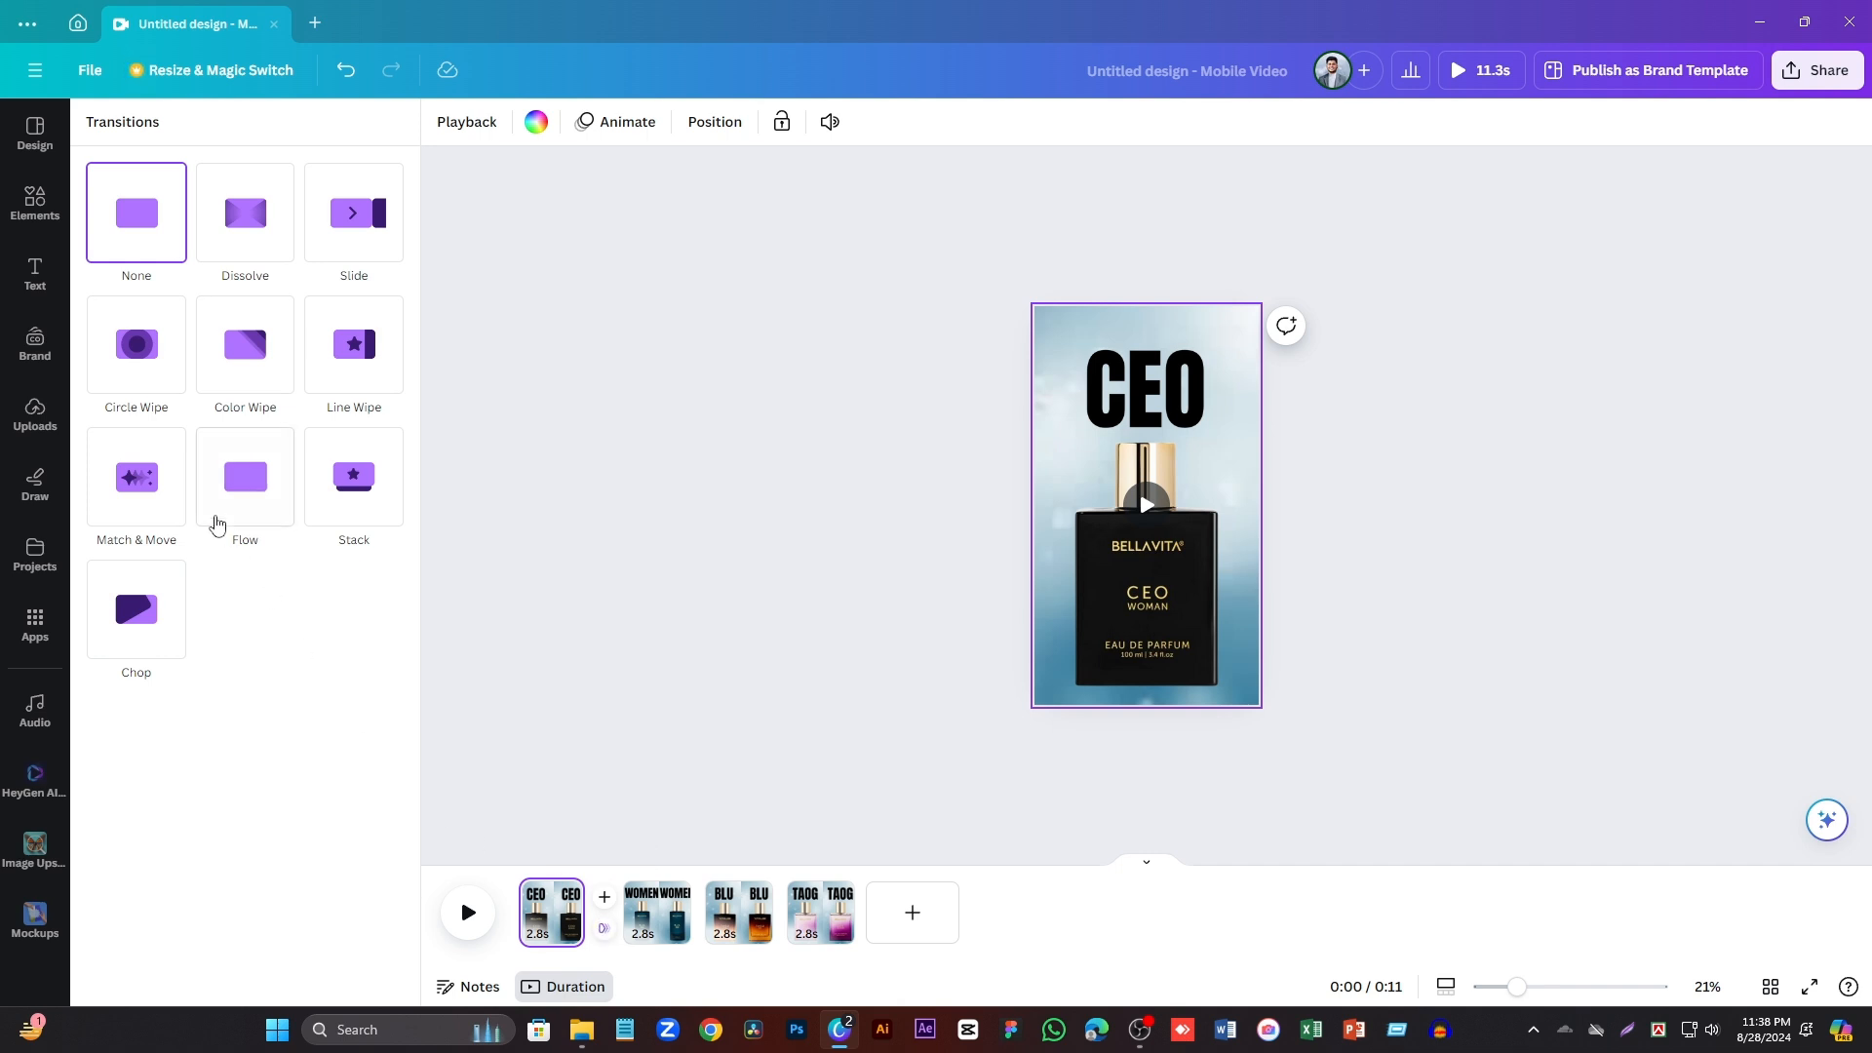
pyautogui.click(128, 486)
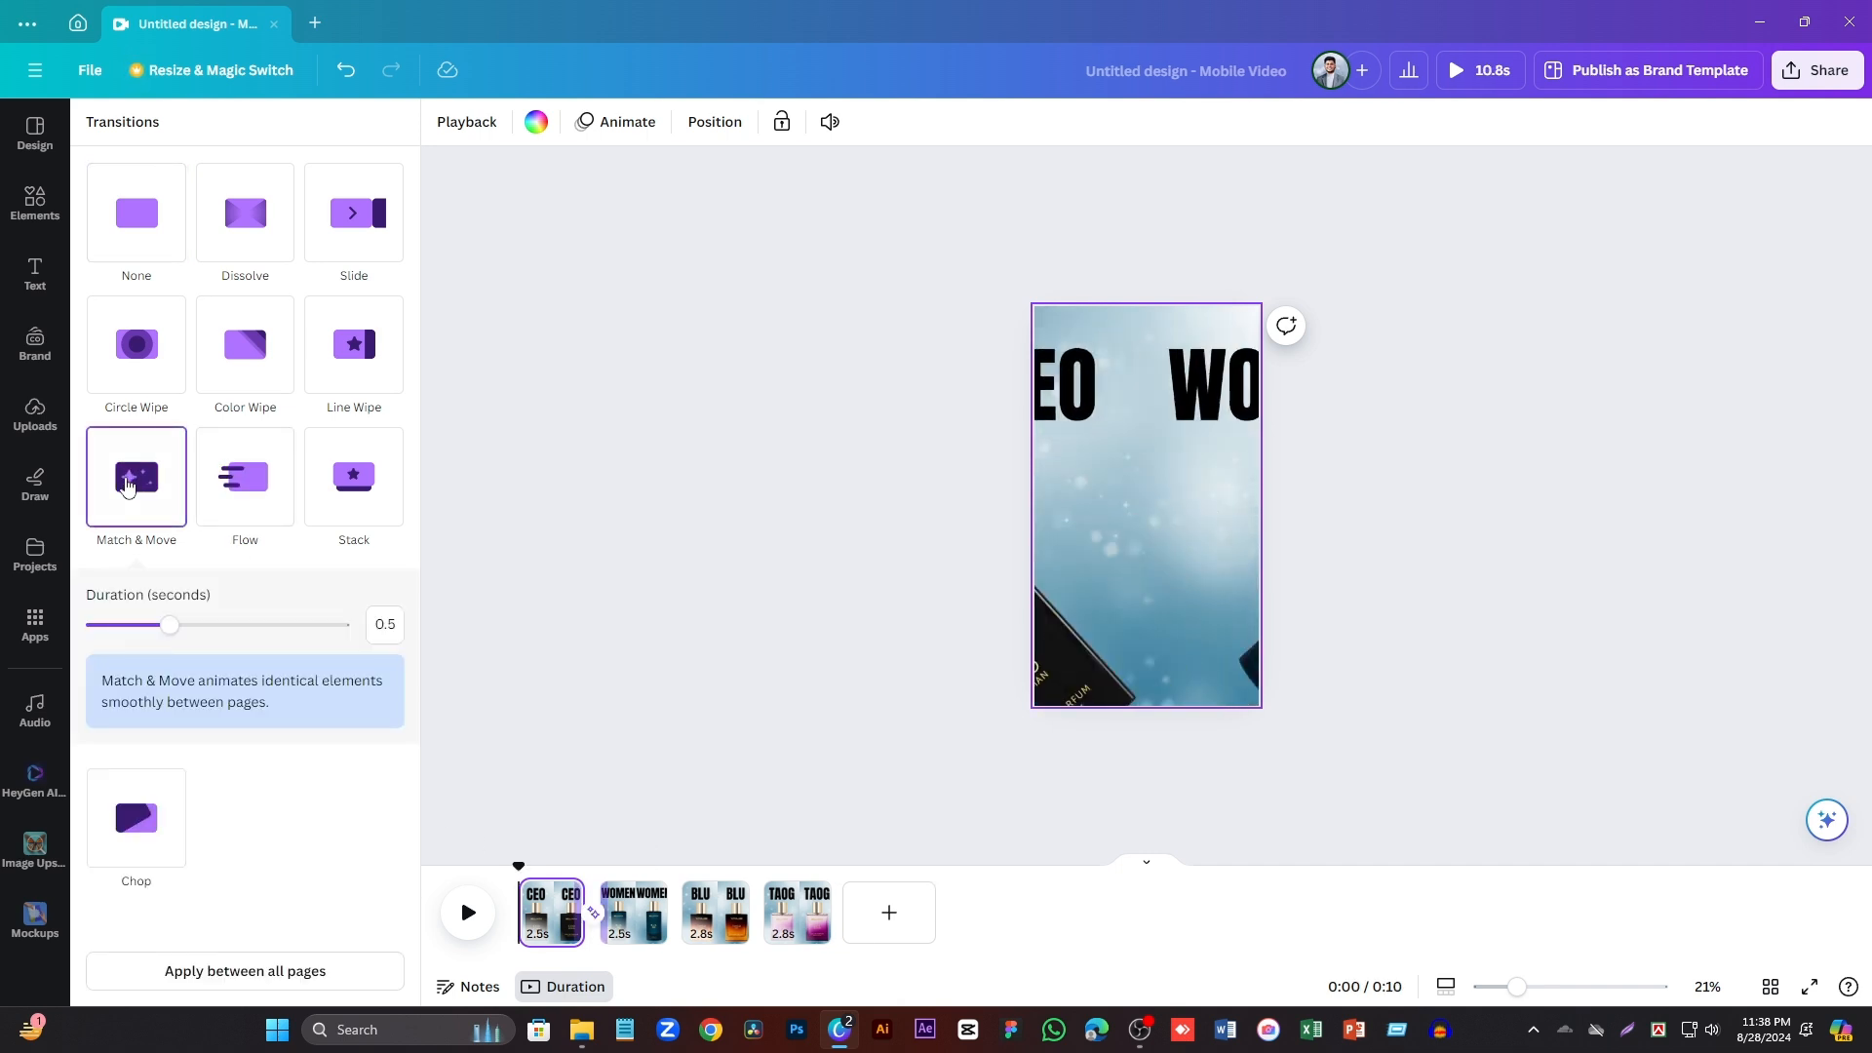
pyautogui.moveTo(202, 636); pyautogui.dragTo(398, 663)
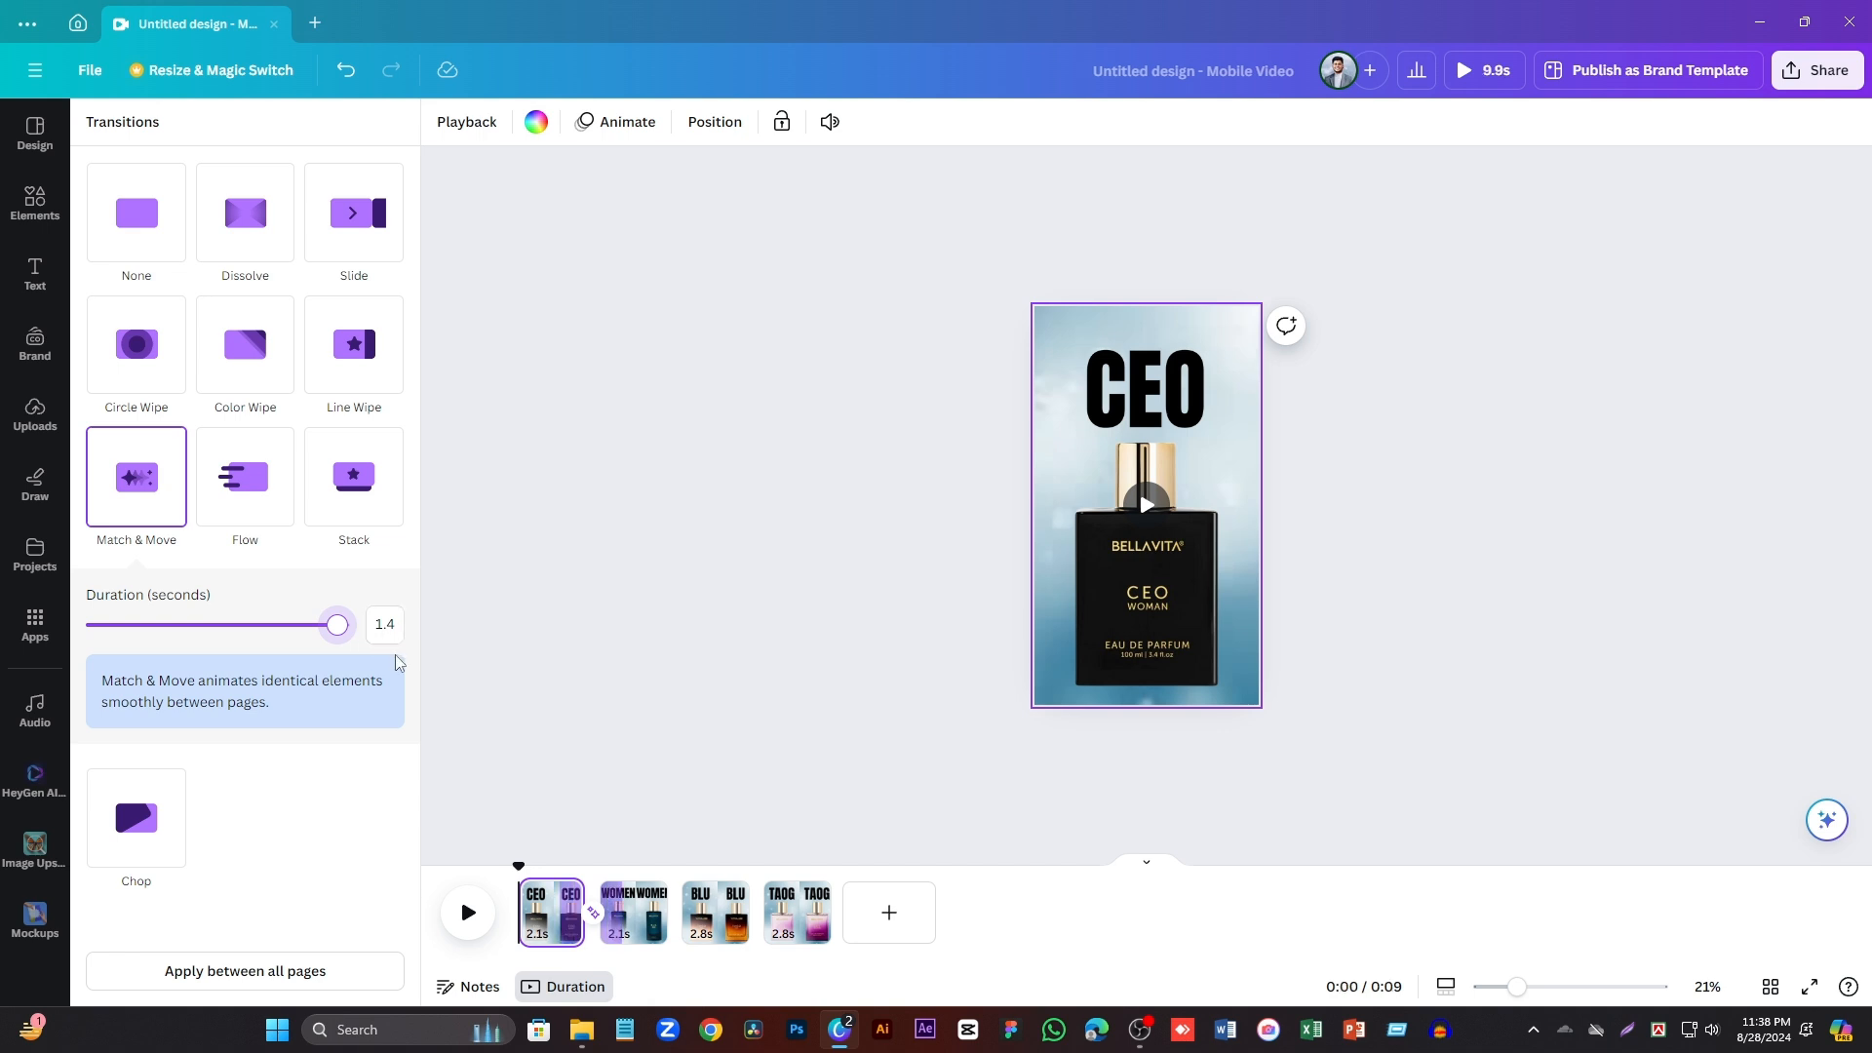
pyautogui.click(469, 914)
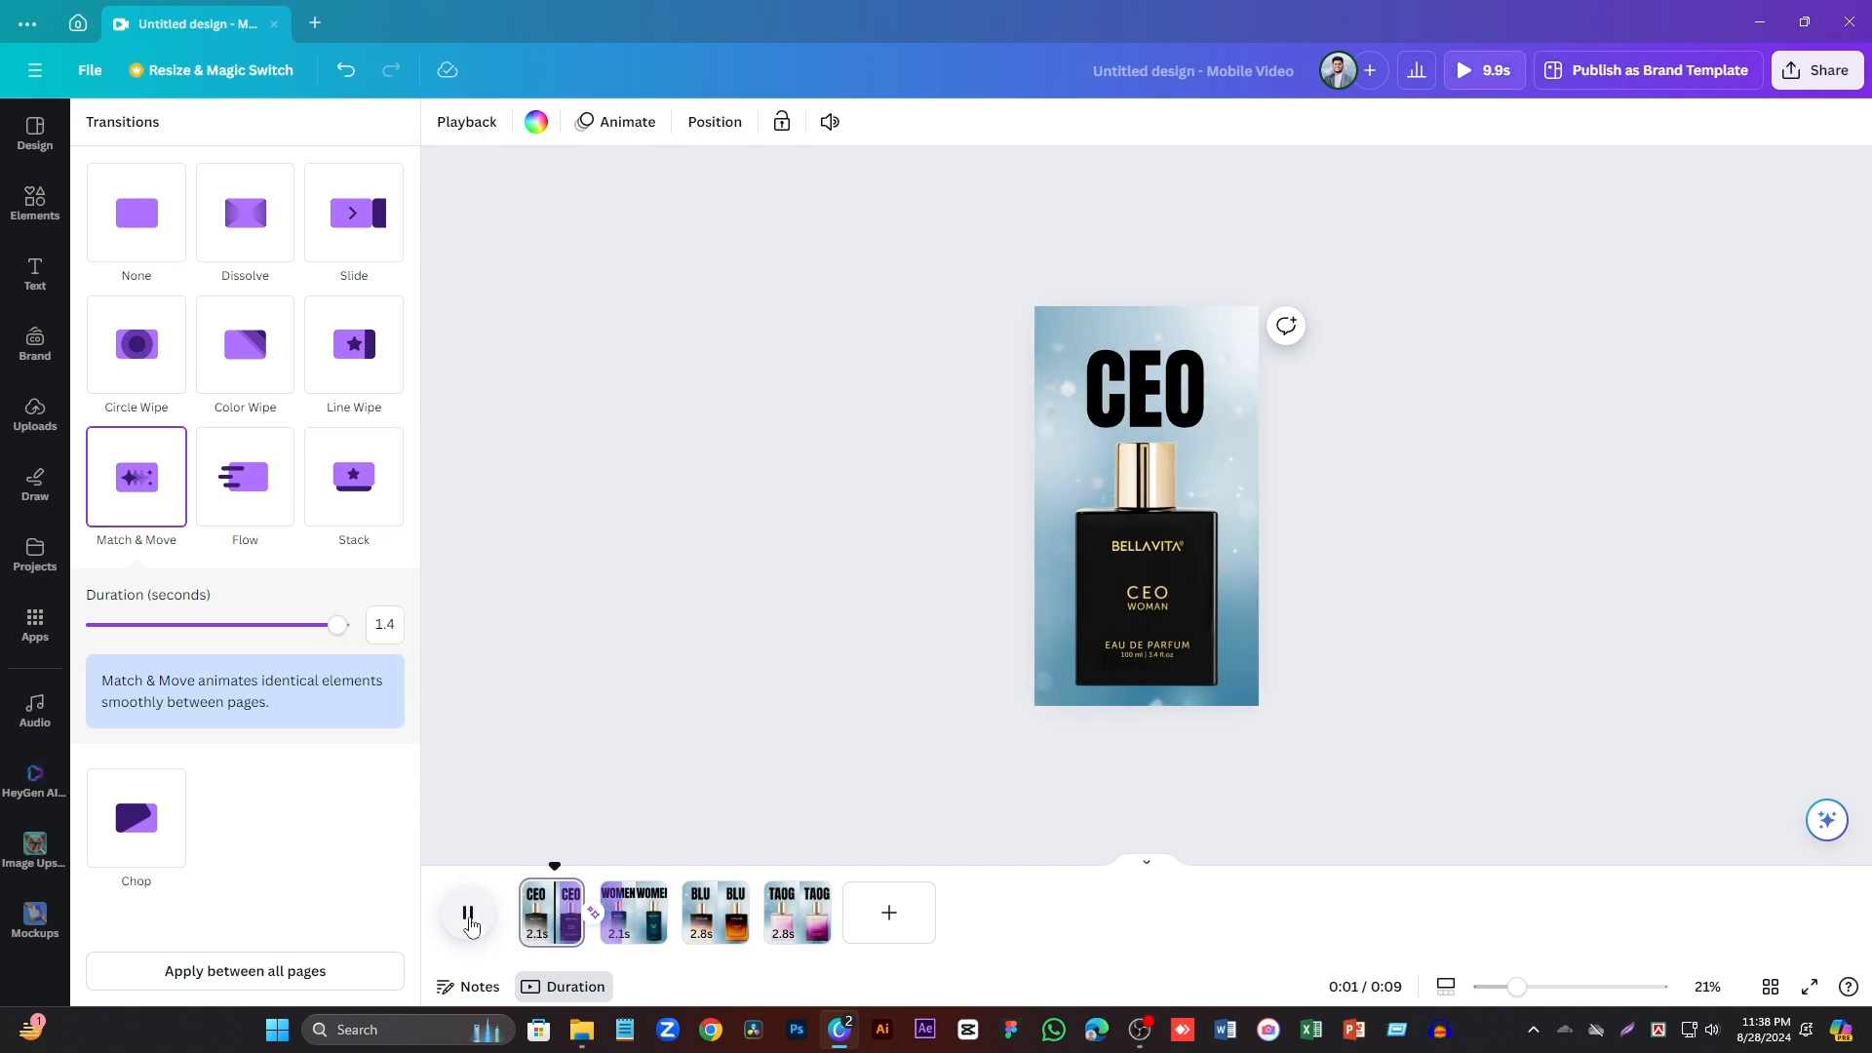
pyautogui.click(469, 916)
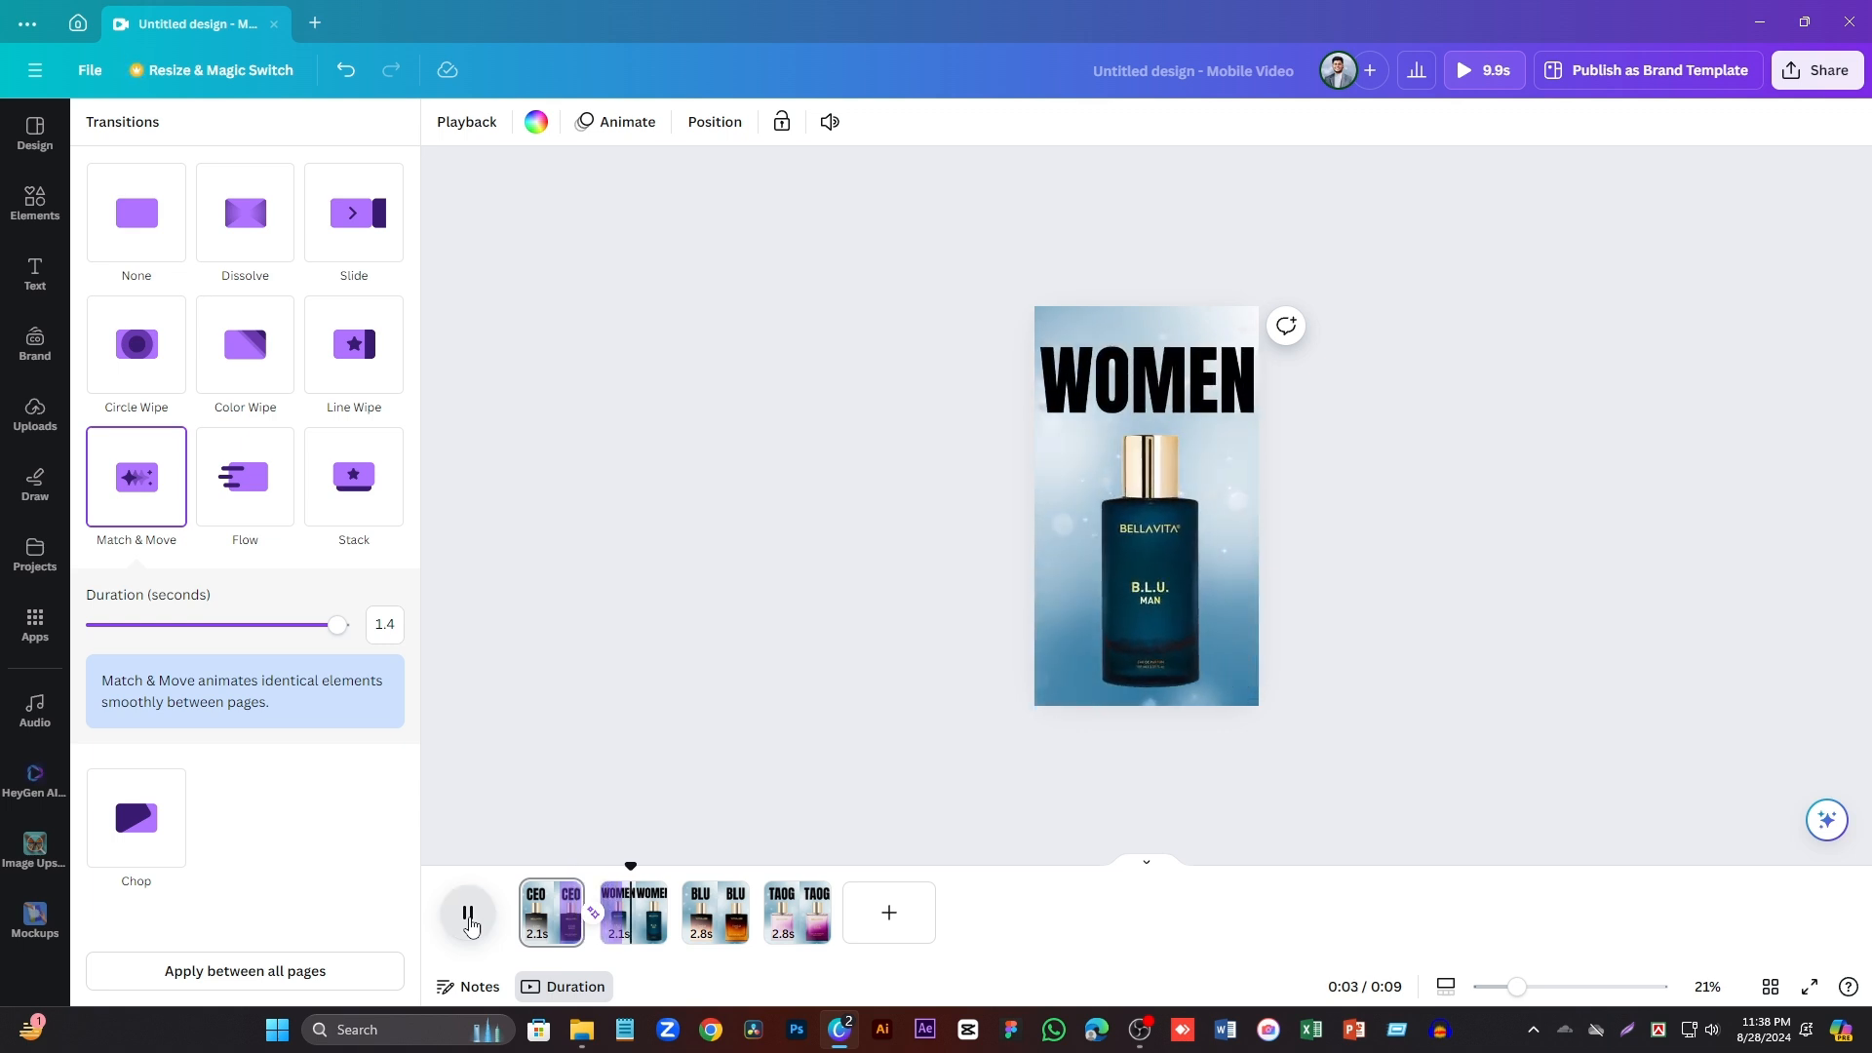
# - Apply the Match & Move transition between all pages and play the whole video
pyautogui.click(592, 913)
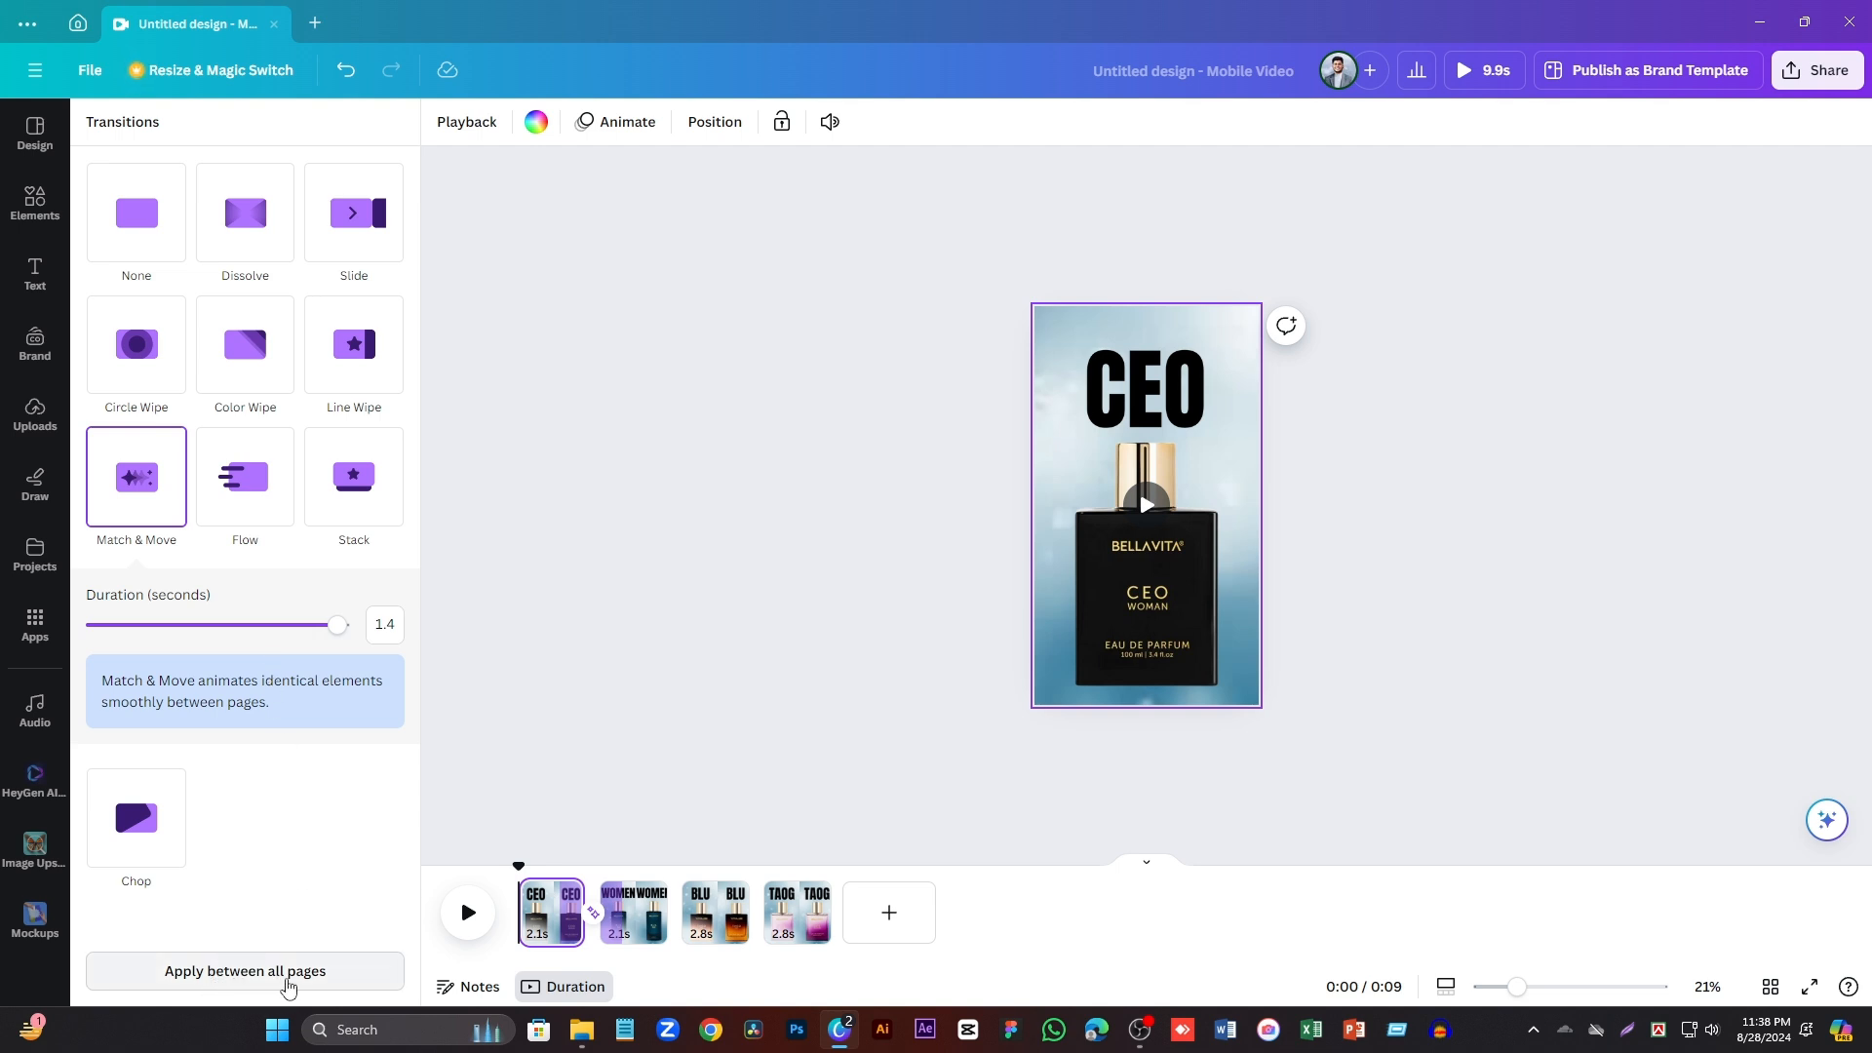
pyautogui.click(289, 986)
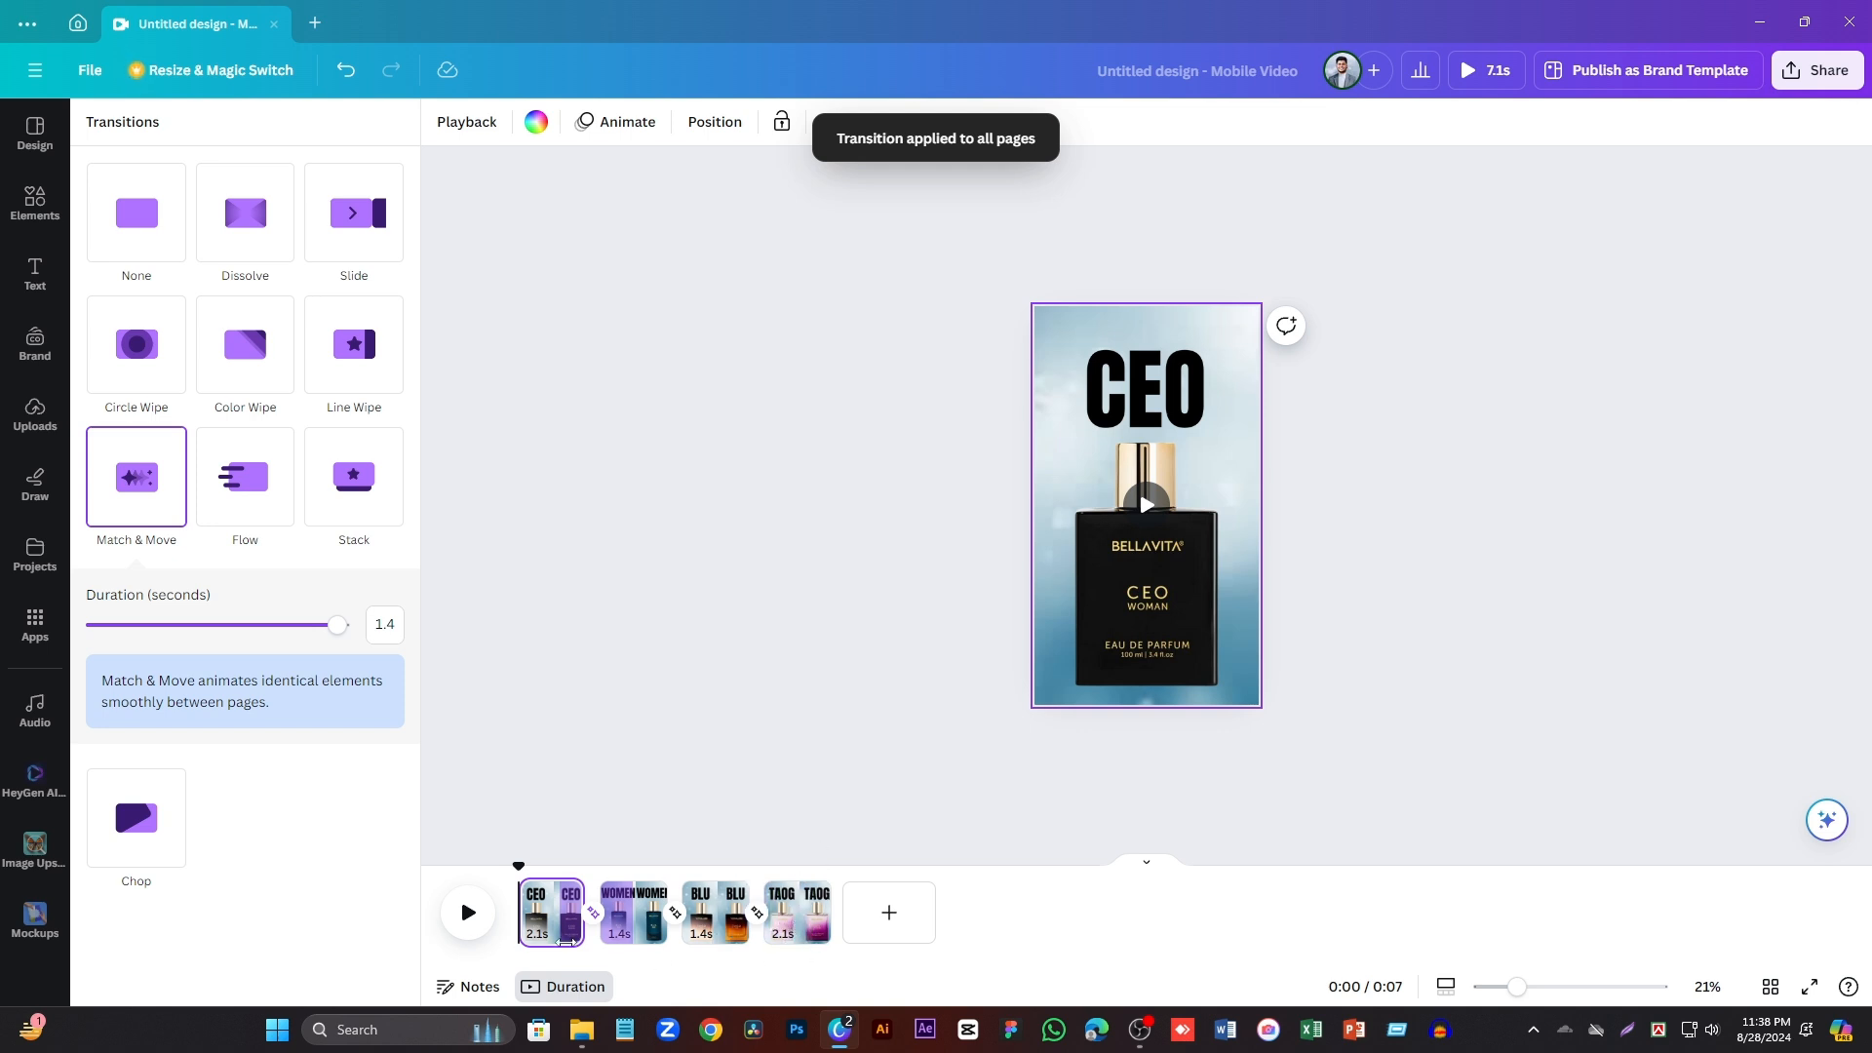
pyautogui.click(480, 922)
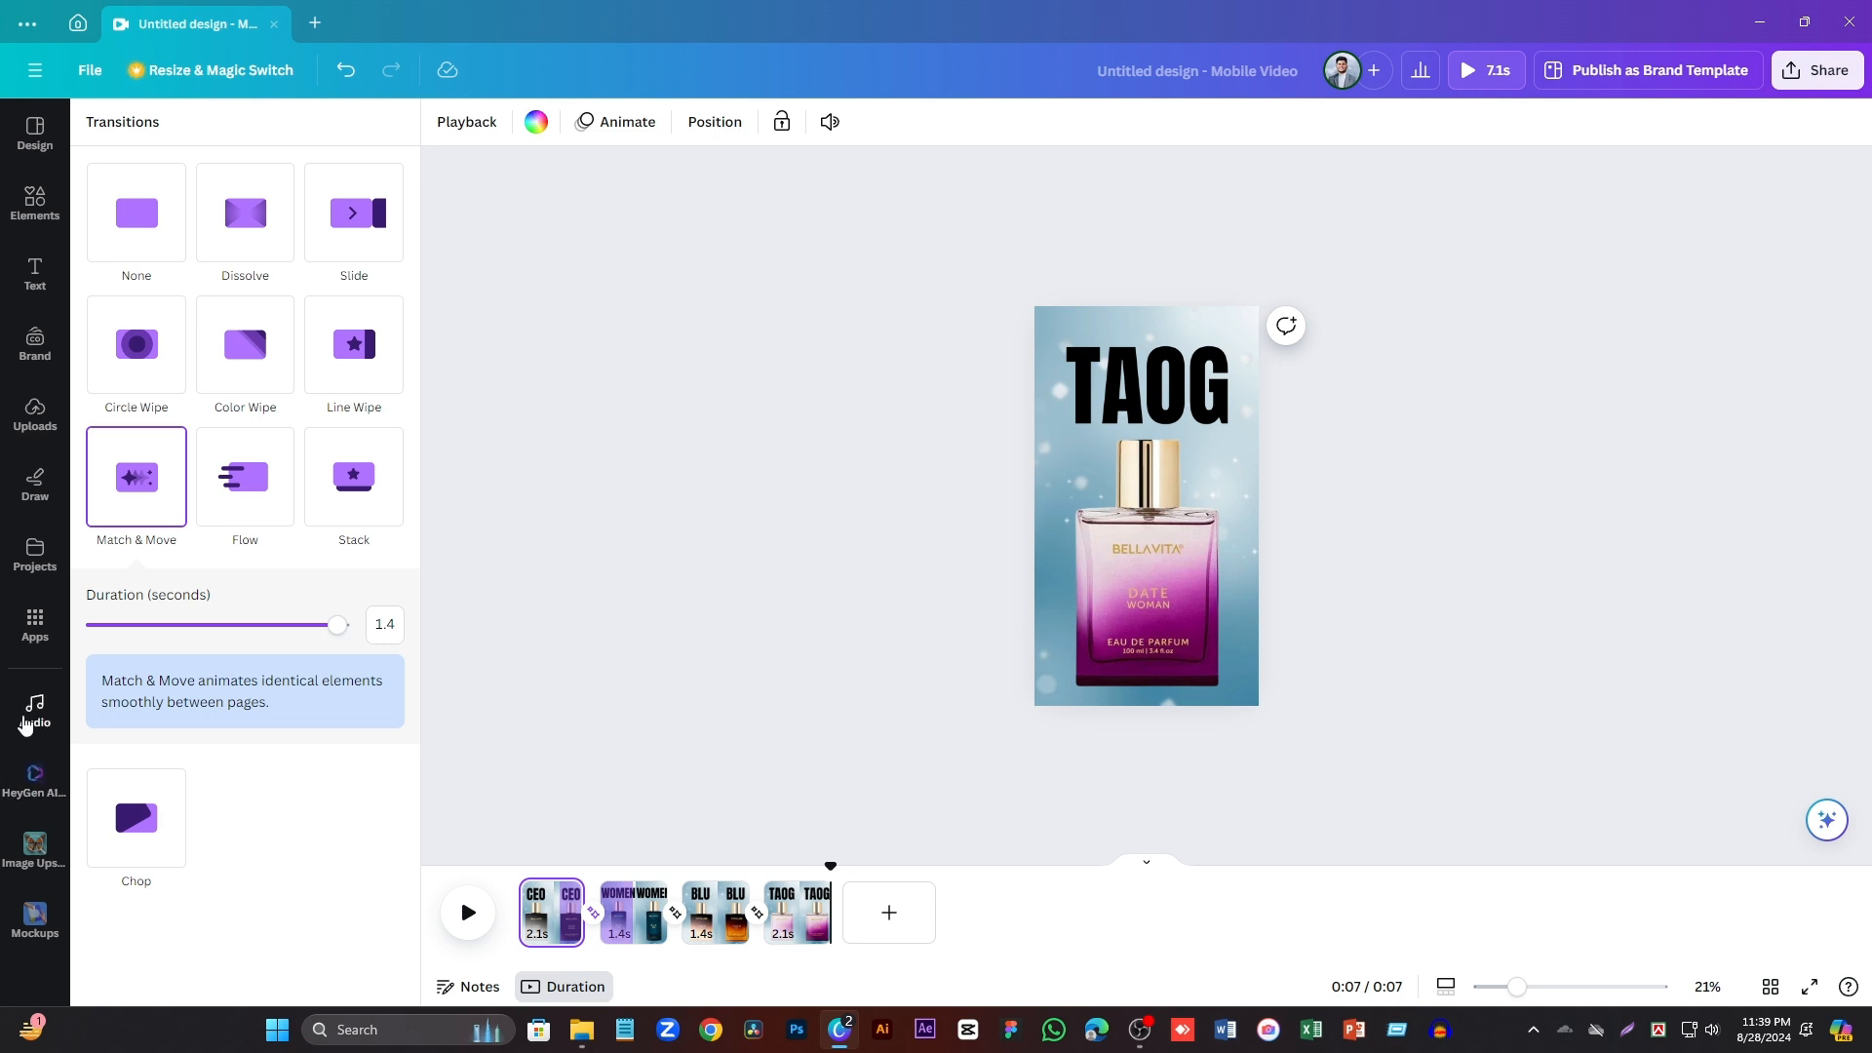
# - Browse the audio library and preview the Upbeat Fitness track from the Happy category
pyautogui.click(27, 724)
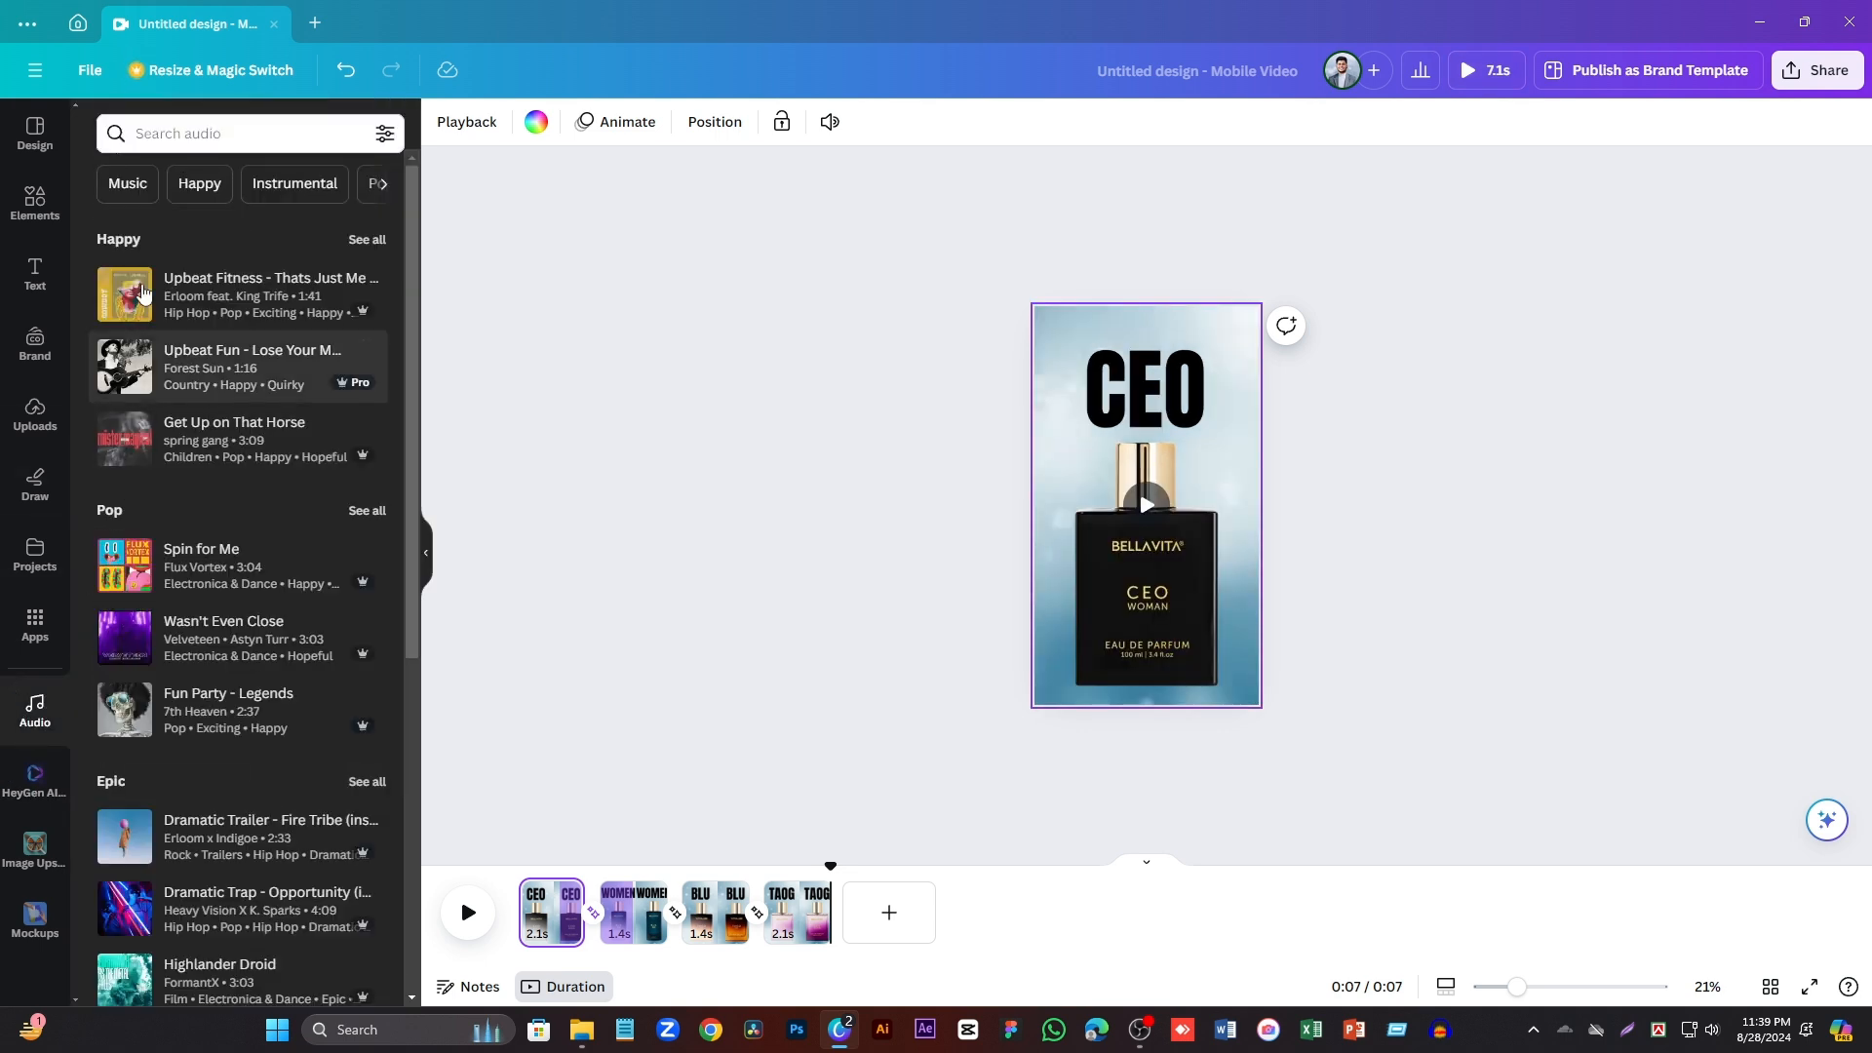
pyautogui.click(127, 306)
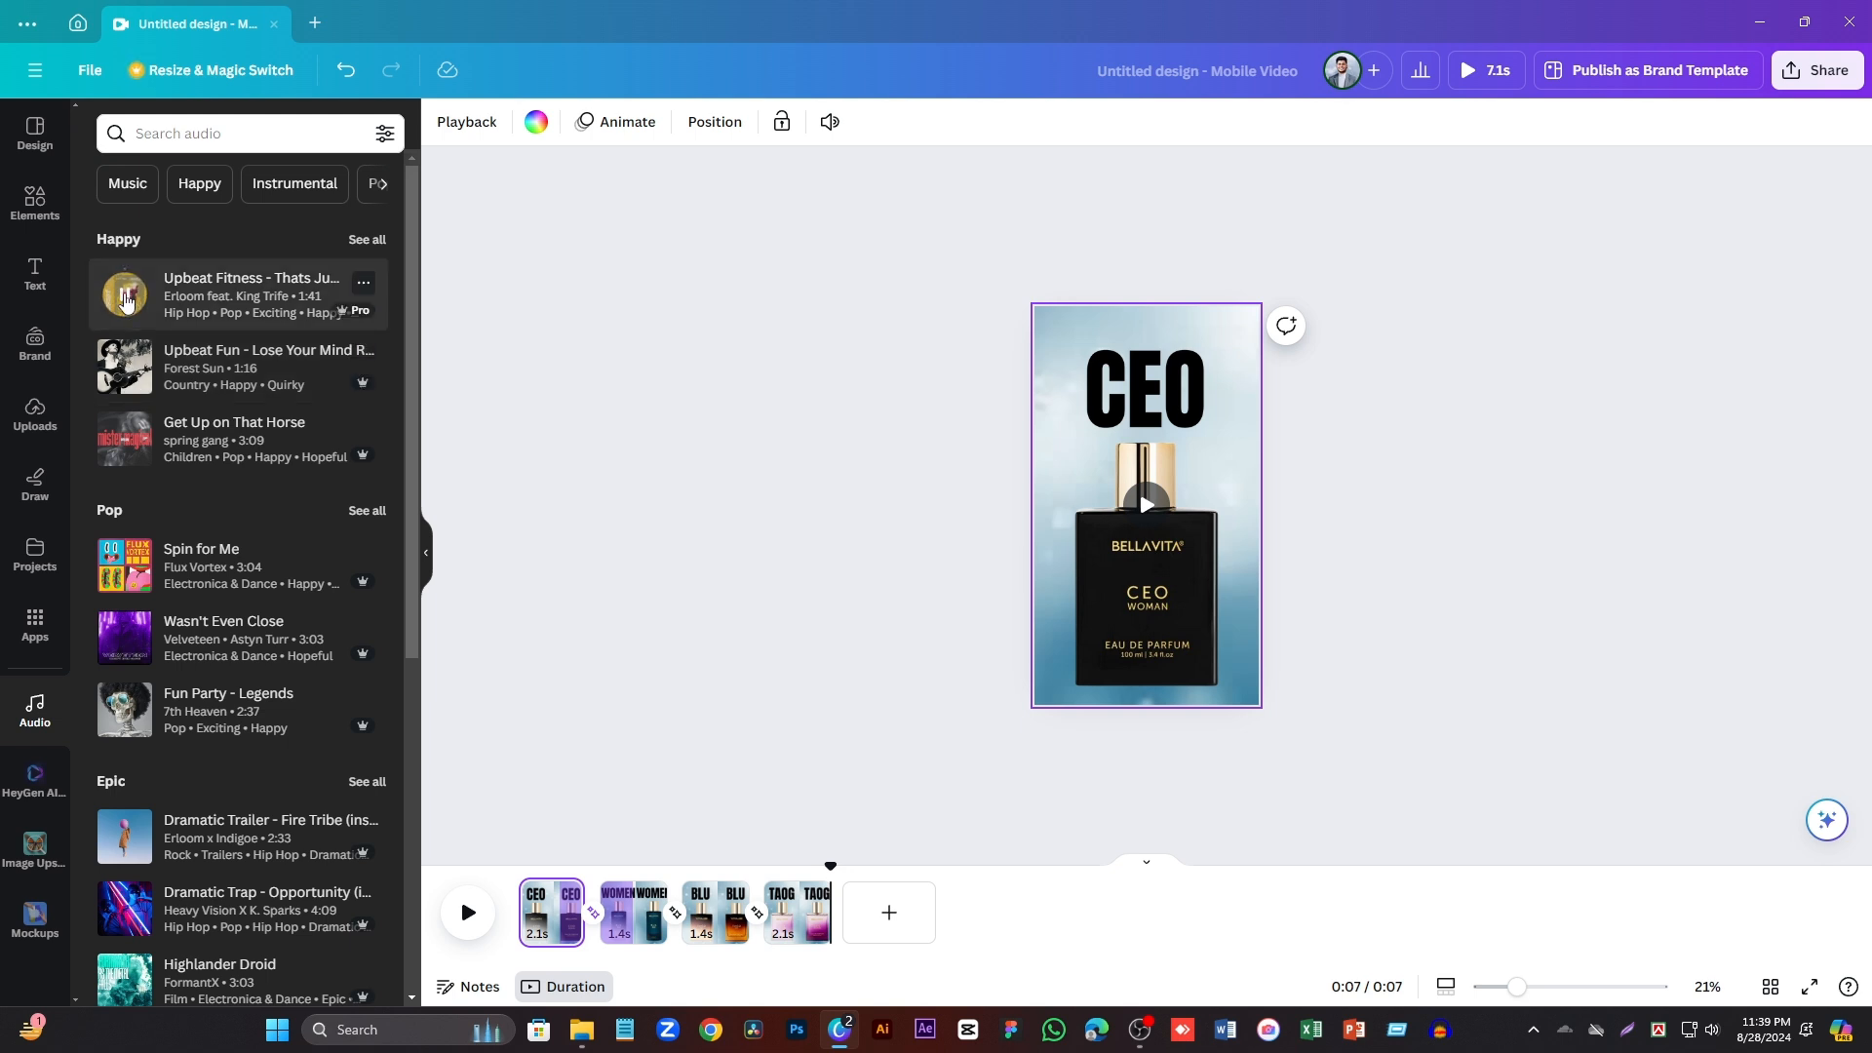
pyautogui.click(127, 300)
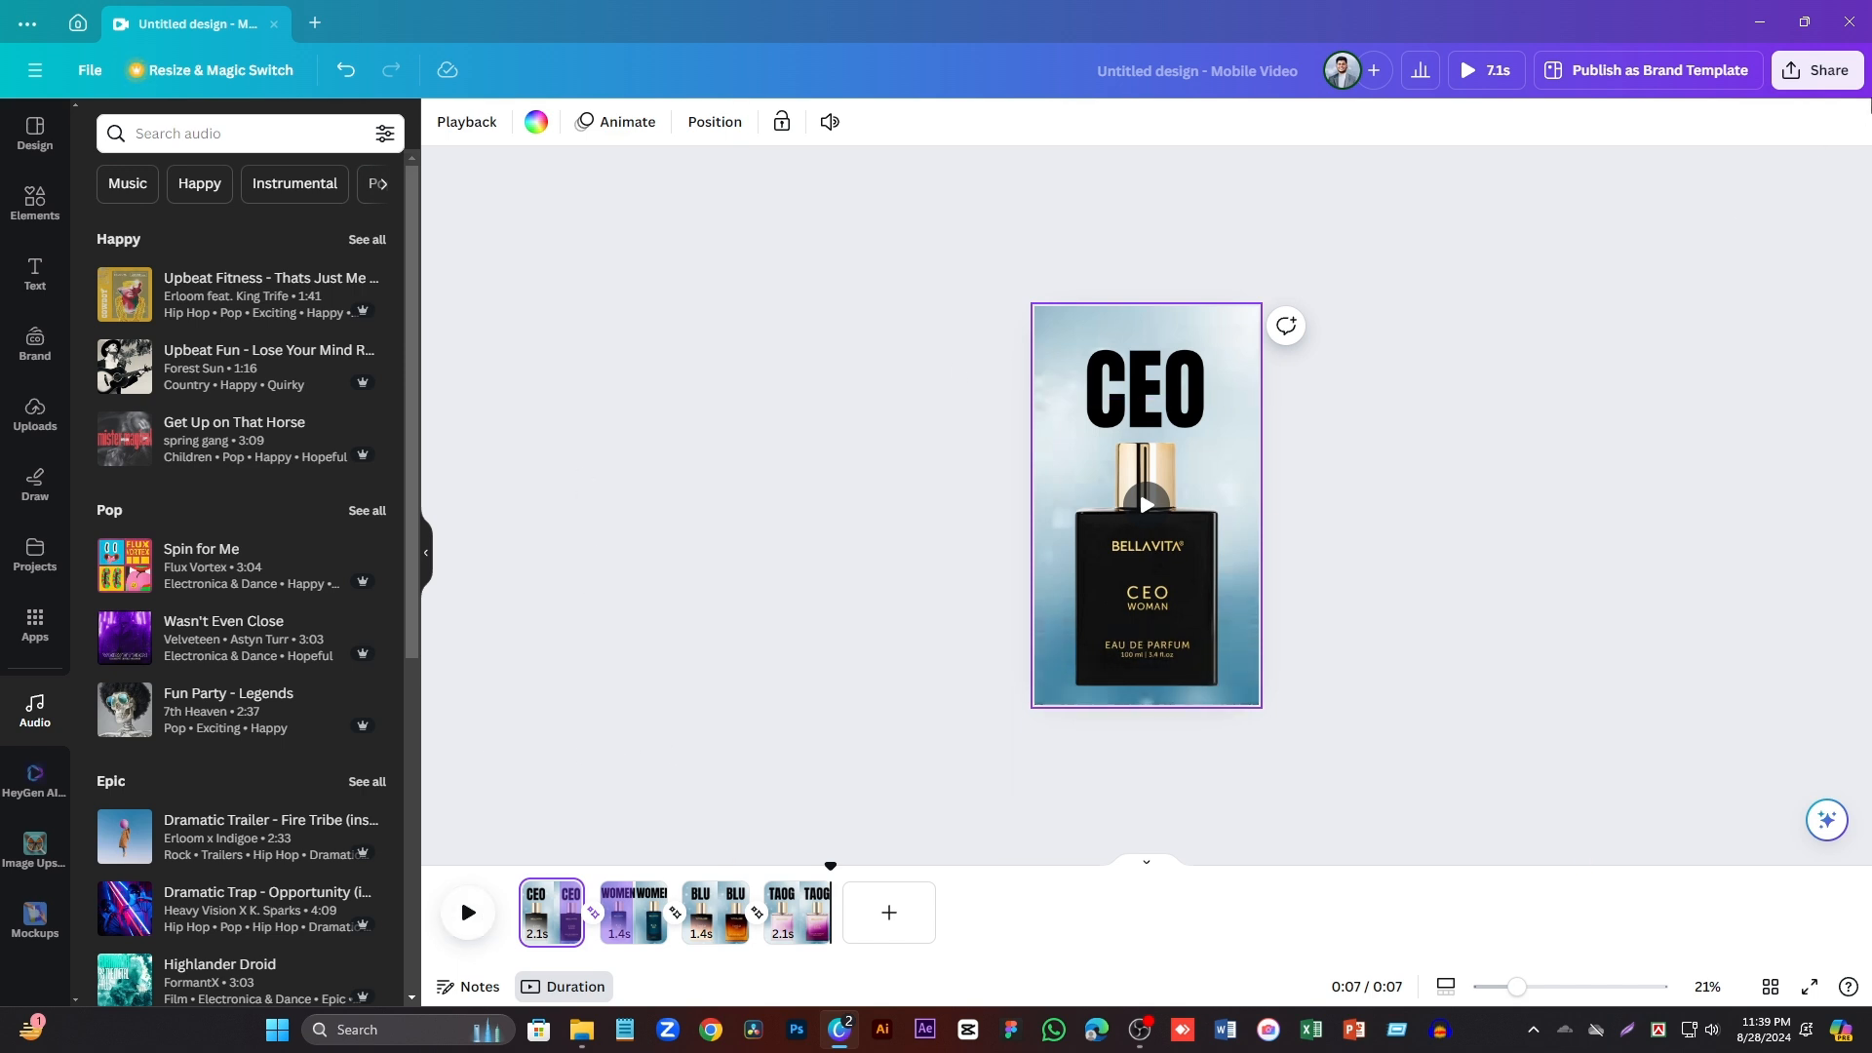
# - Download all four pages of the design as an MP4 video
pyautogui.click(1817, 71)
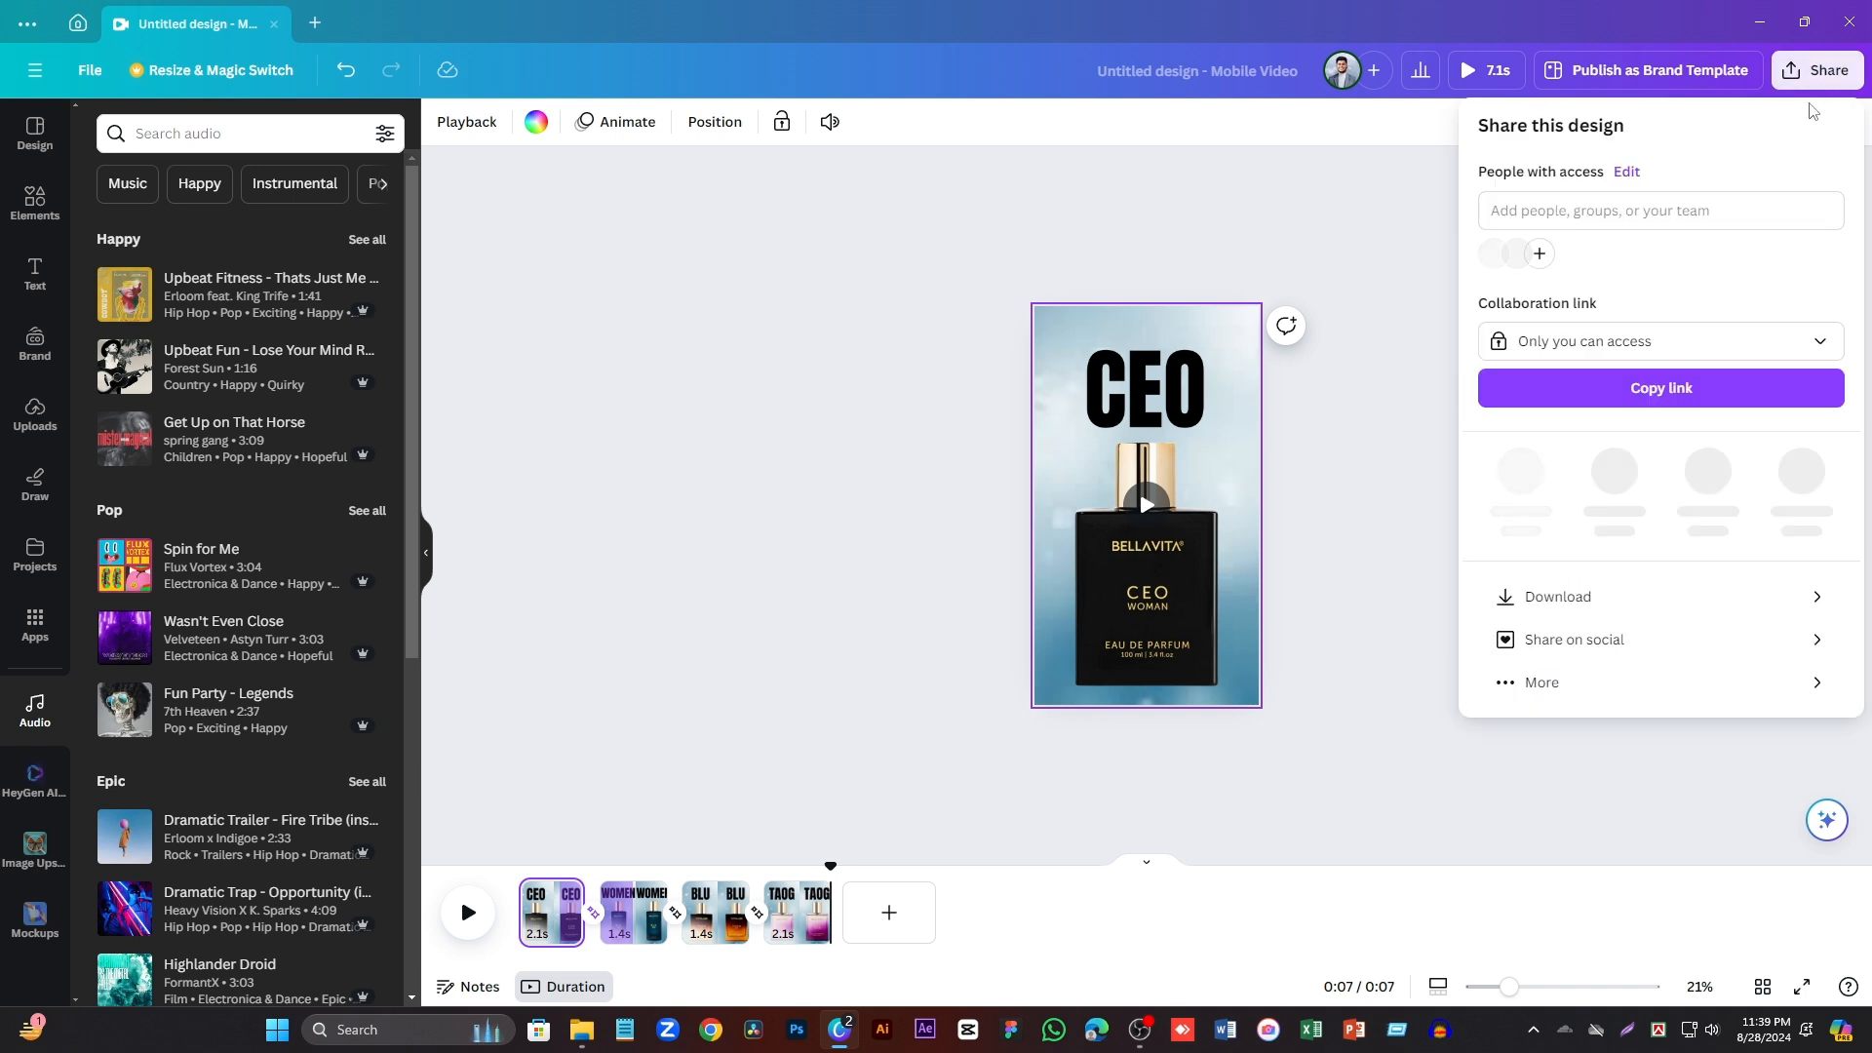
pyautogui.click(1572, 595)
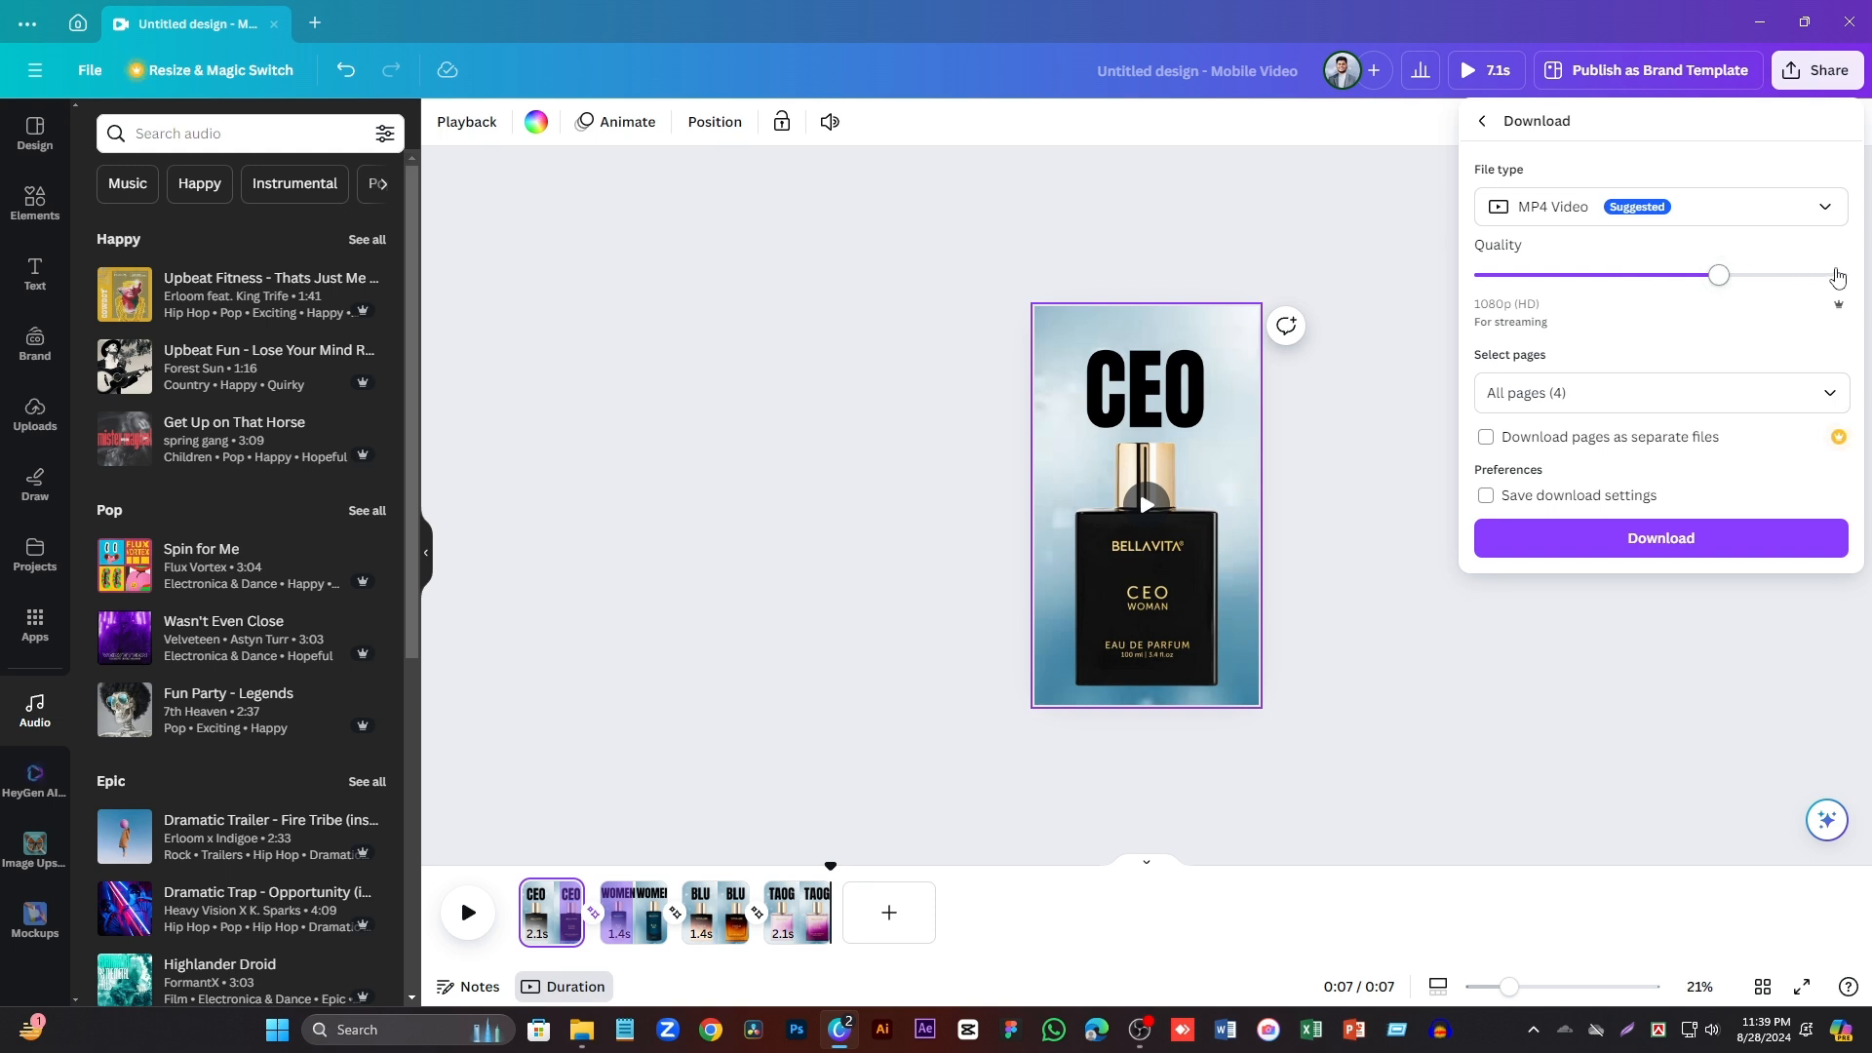
pyautogui.moveTo(1754, 276)
pyautogui.mouseDown()
pyautogui.moveTo(1817, 281)
pyautogui.moveTo(1764, 282)
pyautogui.mouseUp()
pyautogui.click(1595, 539)
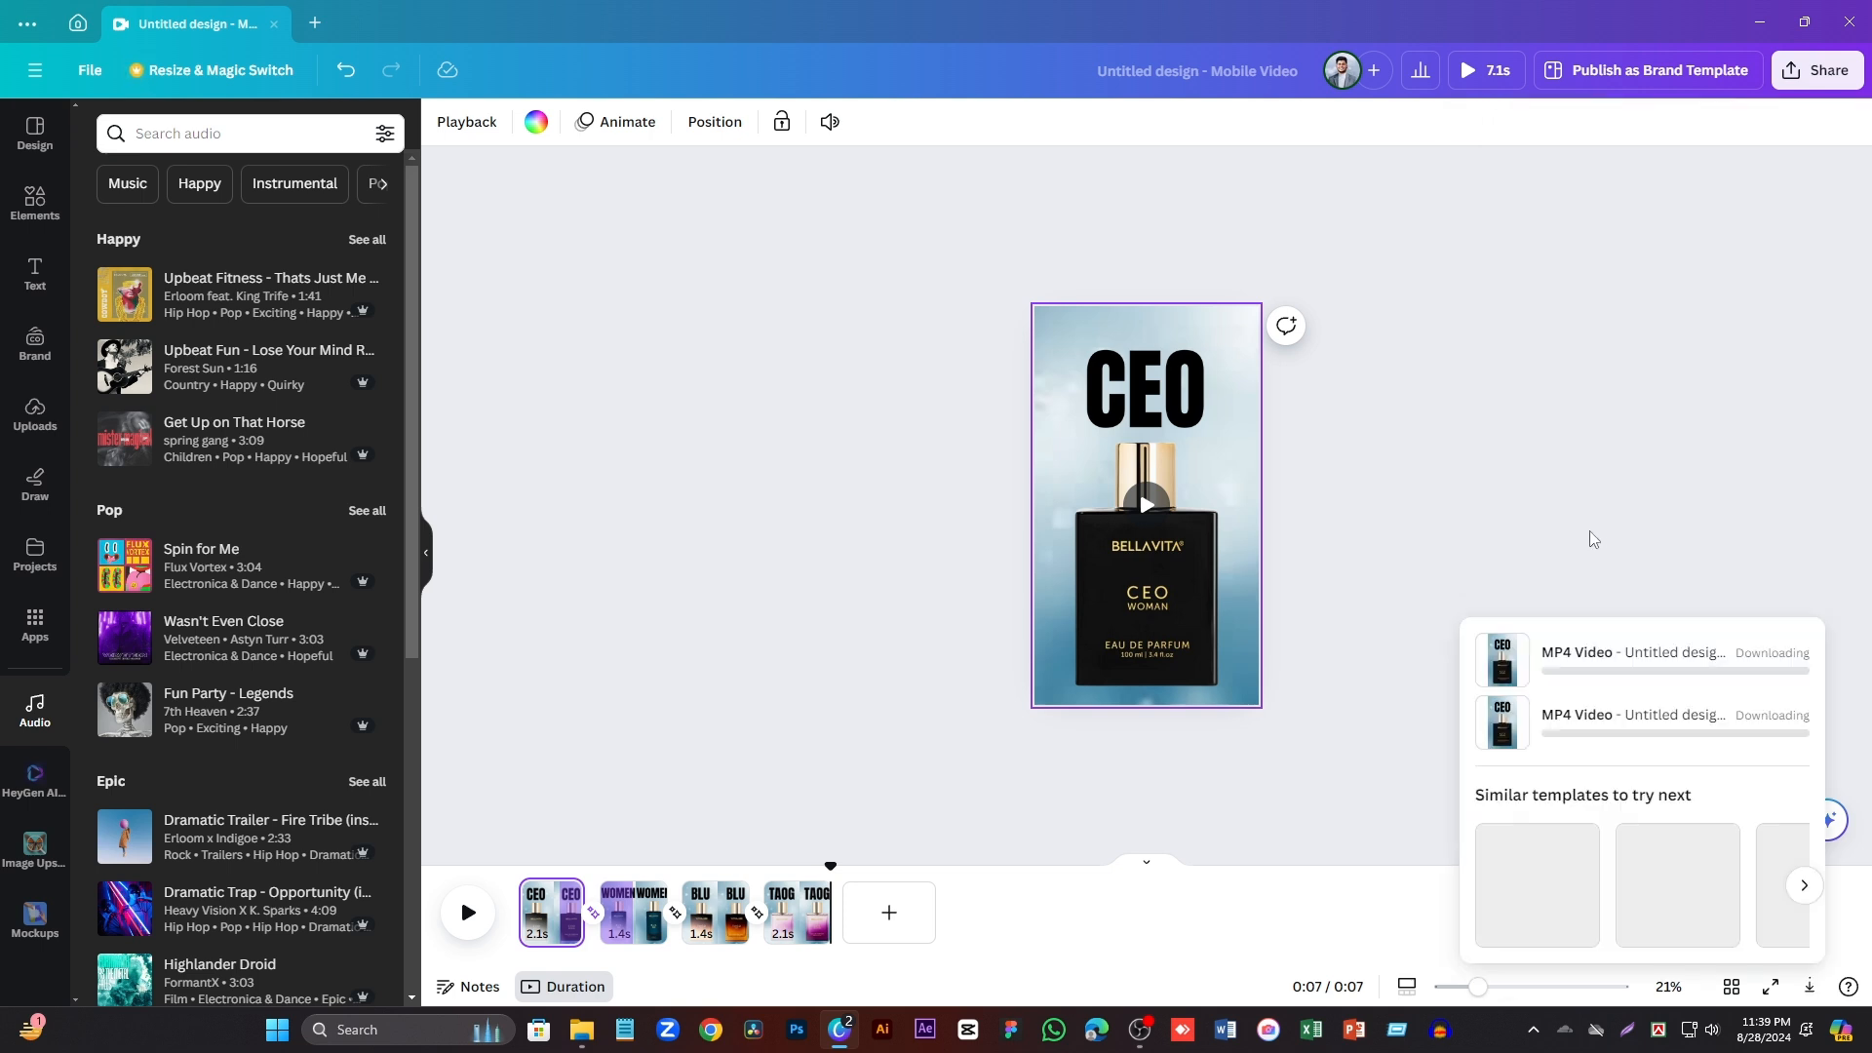